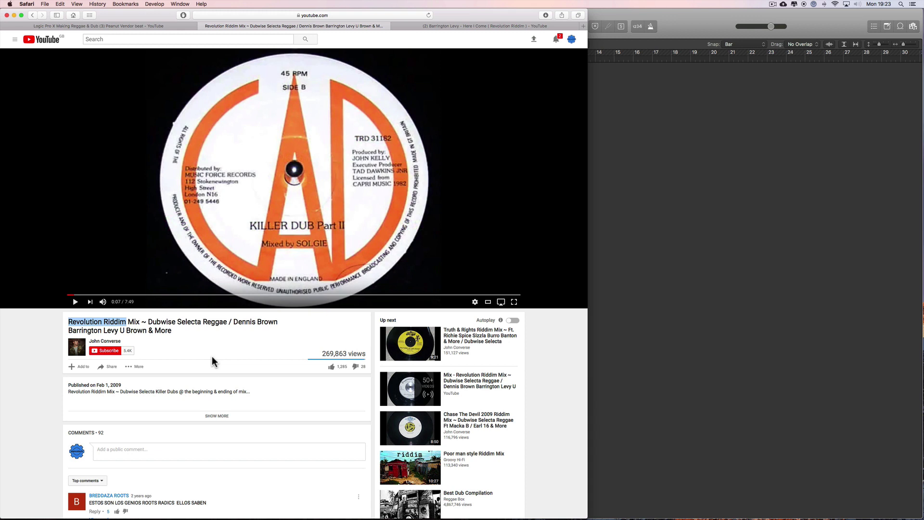
- Play short sections of the Revolution Riddim reference mix to listen to the groove, pausing between them
{"action": "left_click", "coordinate": [75, 302]}
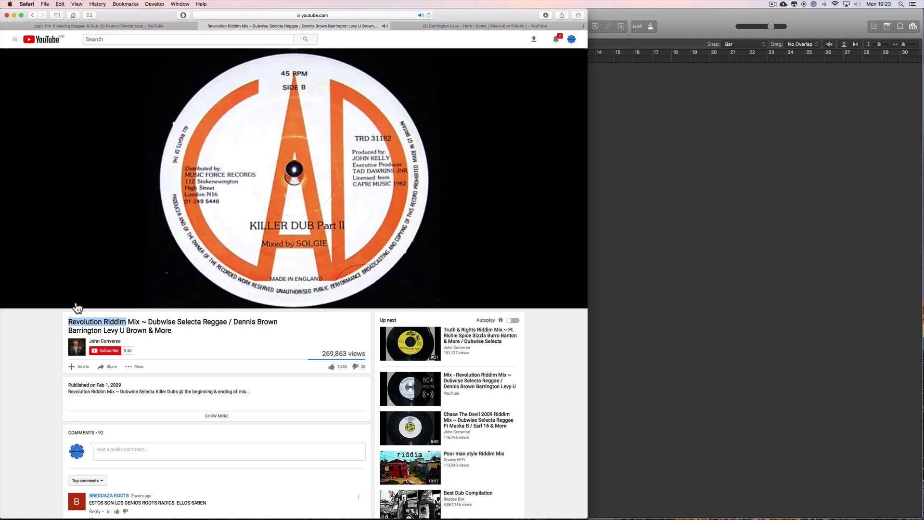
{"action": "left_click", "coordinate": [76, 302]}
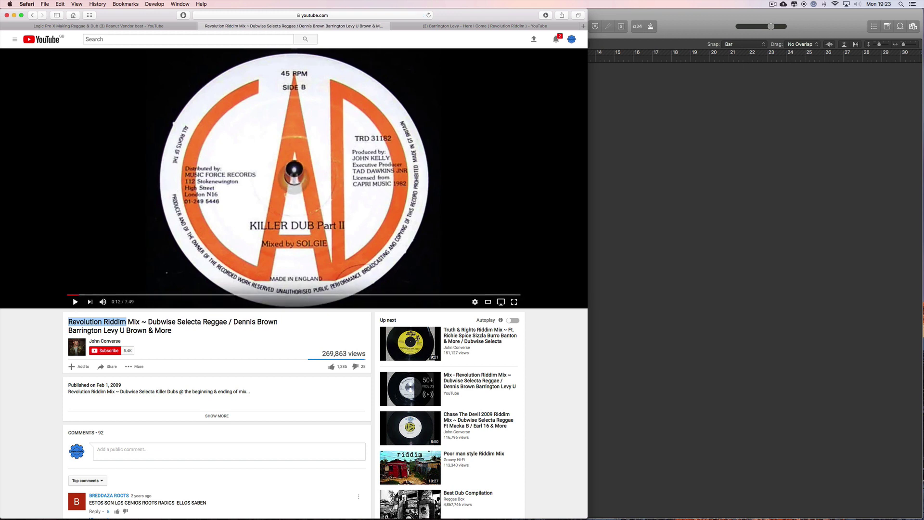
{"action": "left_click", "coordinate": [75, 301]}
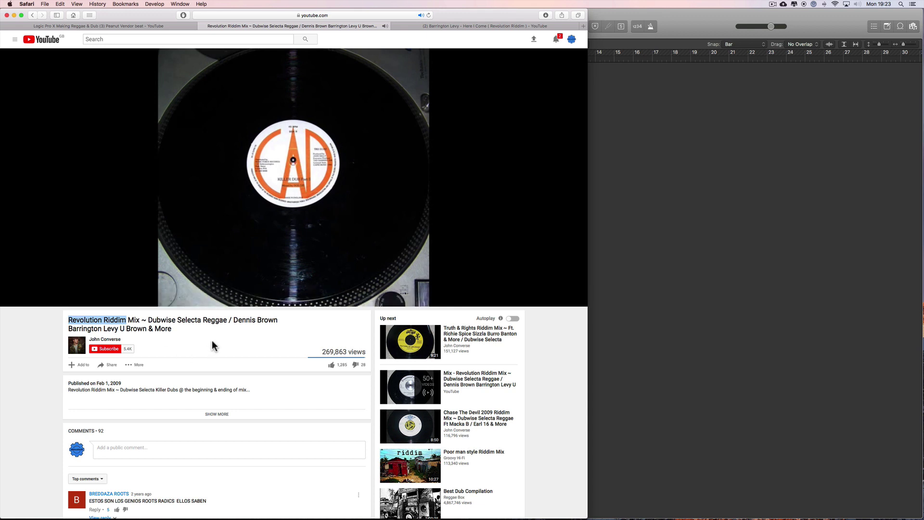
{"action": "left_click", "coordinate": [557, 98]}
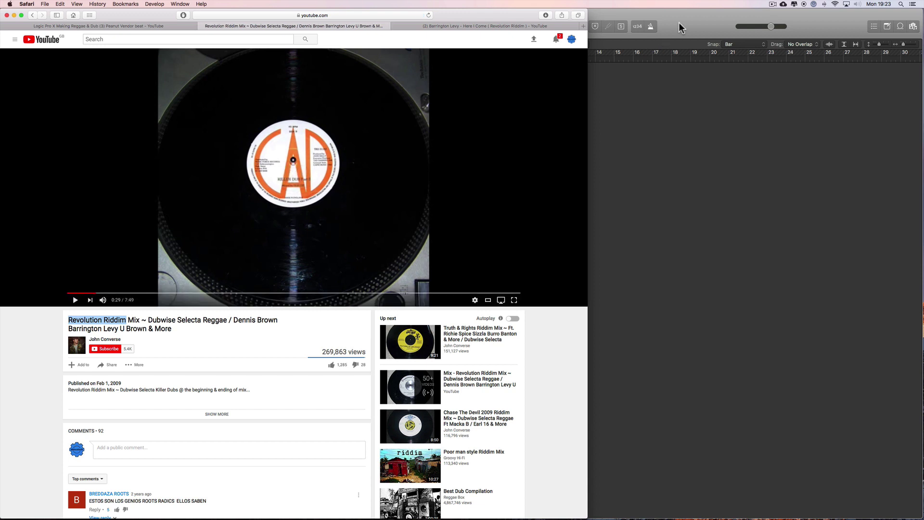
- Switch to Logic Pro X, create one software instrument track with an empty channel strip, and close the Musical Typing keyboard
{"action": "left_click", "coordinate": [707, 26]}
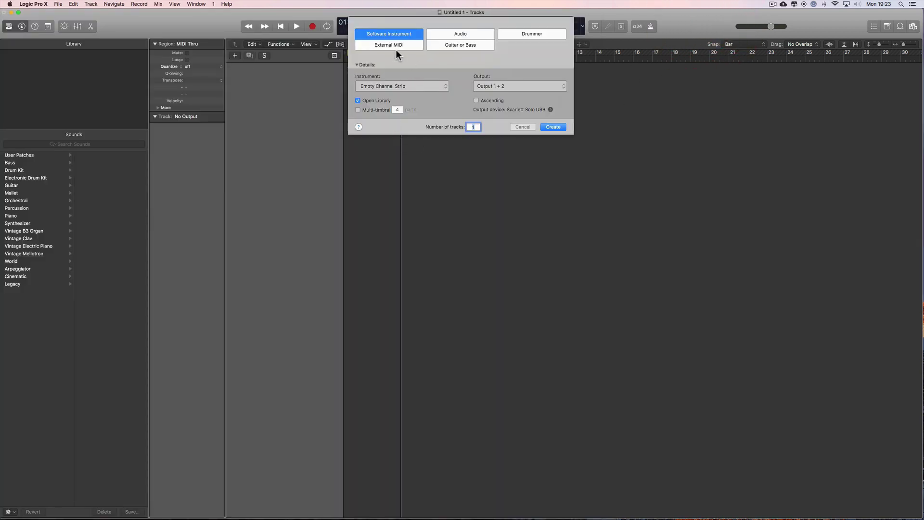
{"action": "left_click", "coordinate": [552, 127]}
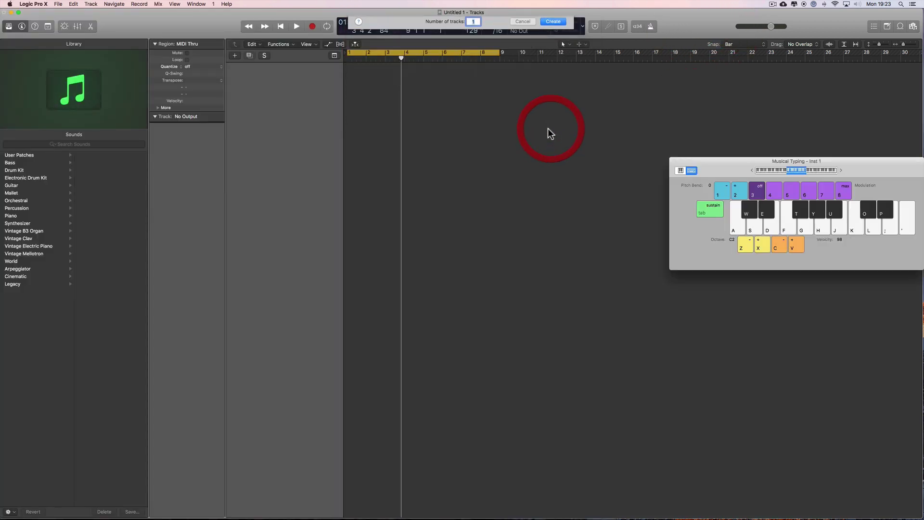
{"action": "left_click", "coordinate": [674, 161]}
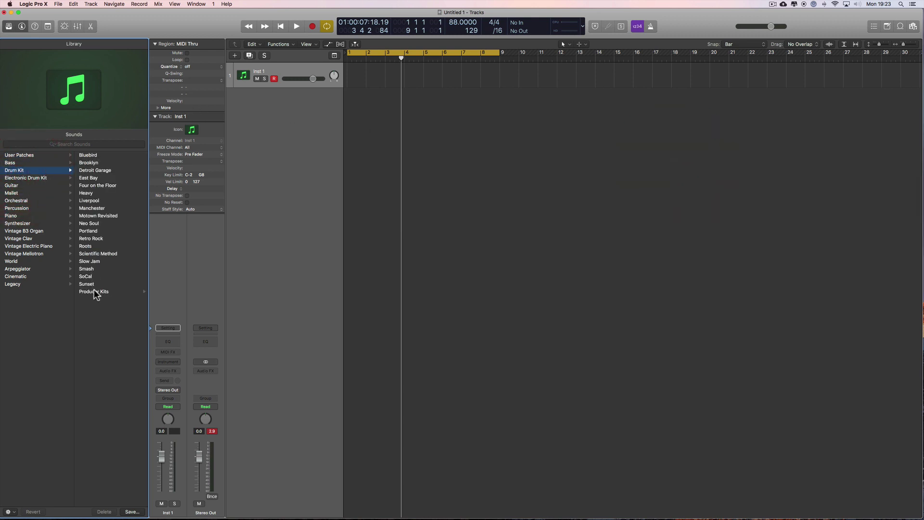
- Load the Roots+ producer drum kit on the new track and expand its stack to show the individual drum channels
{"action": "left_click", "coordinate": [94, 292]}
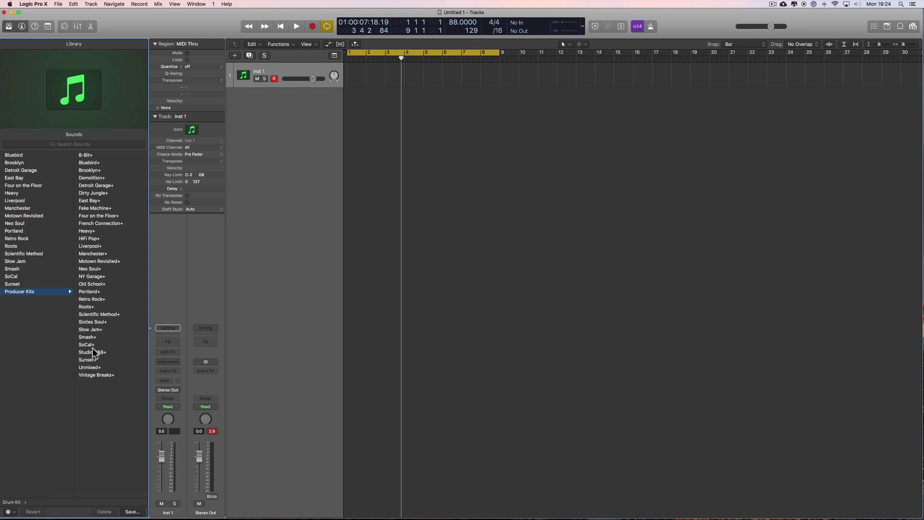
{"action": "left_click", "coordinate": [89, 307]}
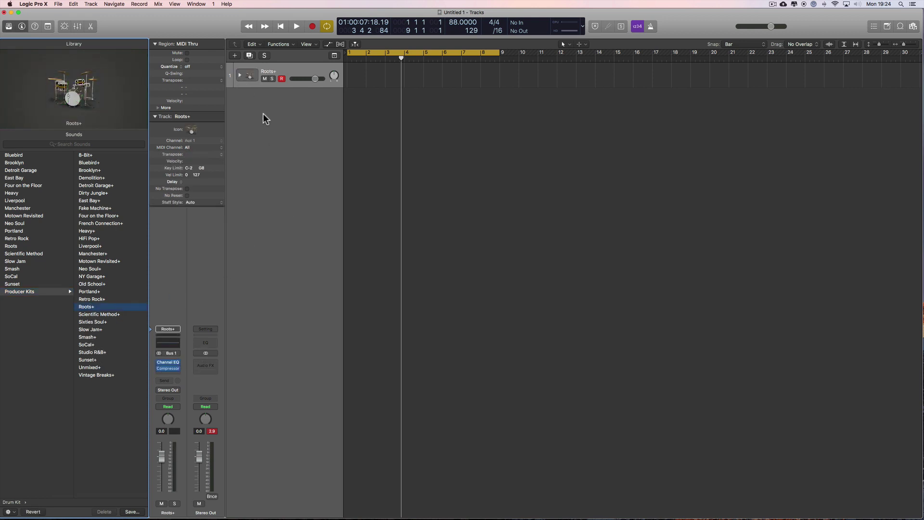
{"action": "left_click", "coordinate": [241, 76]}
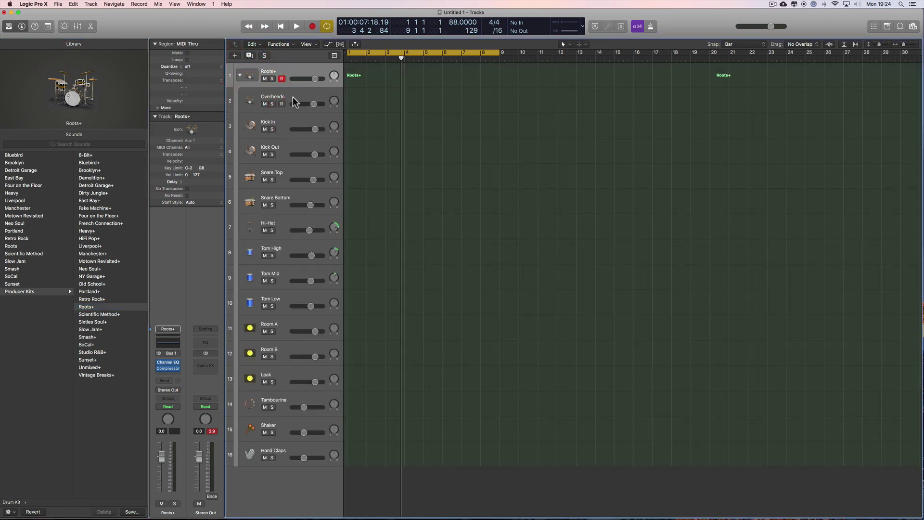
{"action": "left_click", "coordinate": [240, 76]}
{"action": "left_click", "coordinate": [240, 76]}
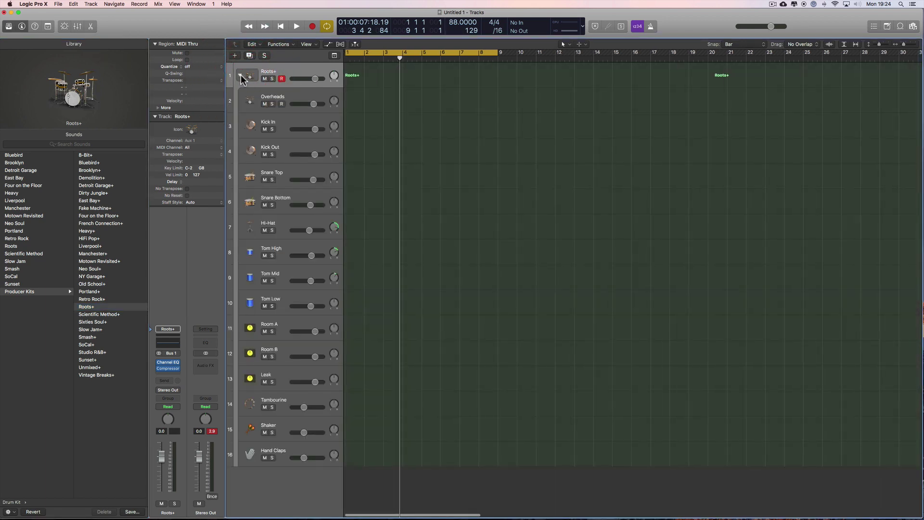
- Show the mixer and lower the Overheads channel to about -8.8 dB
{"action": "left_click", "coordinate": [77, 26]}
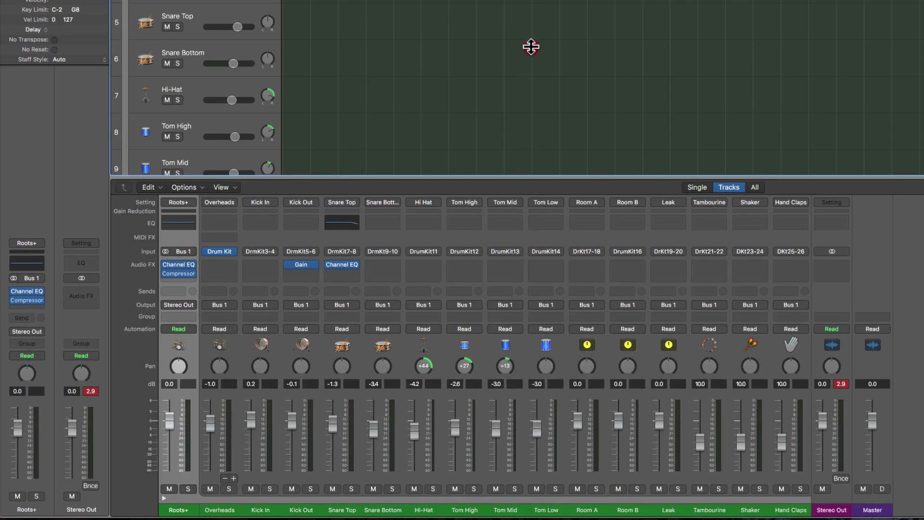
{"action": "left_click", "coordinate": [530, 62]}
{"action": "left_click_drag", "start_coordinate": [210, 423], "coordinate": [212, 445]}
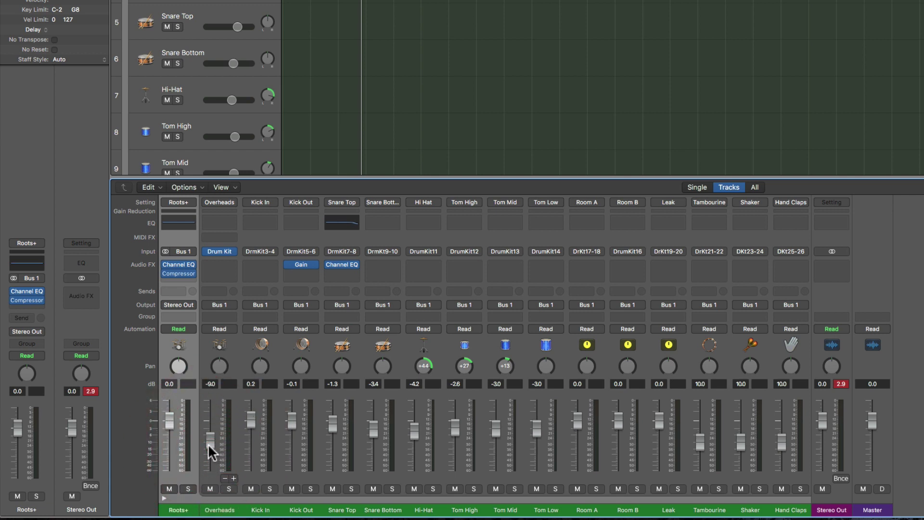
{"action": "left_click_drag", "start_coordinate": [208, 444], "coordinate": [210, 435]}
- Bring the Kick Out, Snare Bottom, Room A, Room B and Leak channels all the way down, and set Tom Low to -1.3 dB
{"action": "left_click_drag", "start_coordinate": [293, 419], "coordinate": [291, 476]}
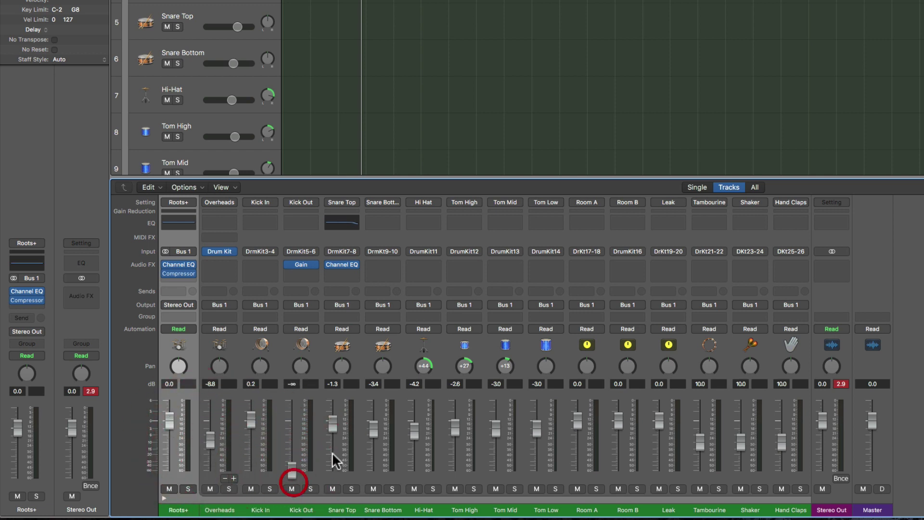
{"action": "left_click_drag", "start_coordinate": [373, 430], "coordinate": [374, 477]}
{"action": "left_click_drag", "start_coordinate": [537, 432], "coordinate": [536, 439]}
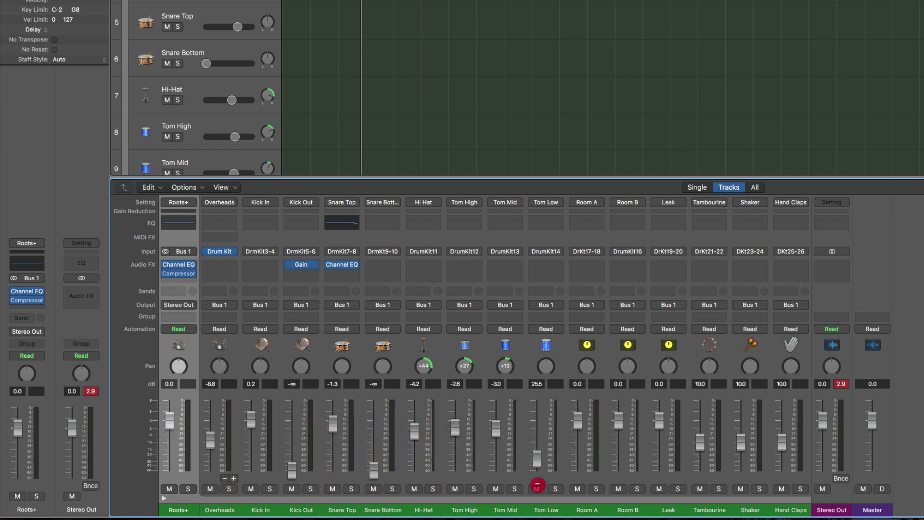
{"action": "left_click_drag", "start_coordinate": [538, 406], "coordinate": [583, 474]}
{"action": "left_click_drag", "start_coordinate": [619, 418], "coordinate": [619, 474]}
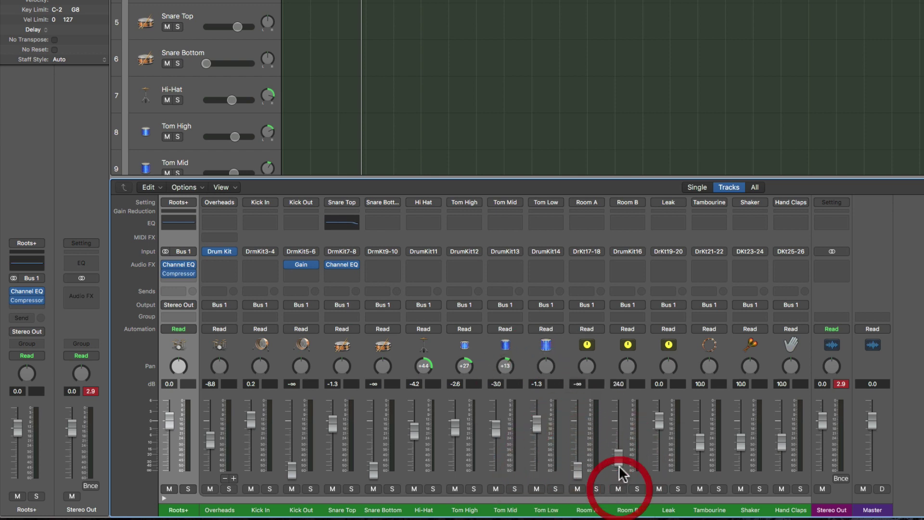
{"action": "left_click_drag", "start_coordinate": [658, 420], "coordinate": [658, 485]}
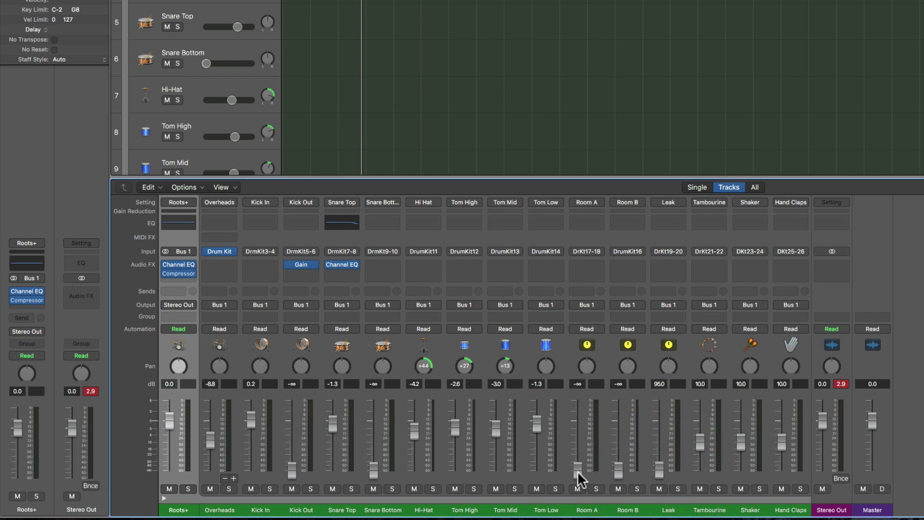
{"action": "left_click_drag", "start_coordinate": [580, 470], "coordinate": [580, 478]}
- Set the Hi-Hat channel to 0.9 dB with pan +6, and narrow the Tom High pan to +18
{"action": "mouse_move", "coordinate": [415, 422]}
{"action": "left_mouse_down"}
{"action": "mouse_move", "coordinate": [422, 384]}
{"action": "mouse_move", "coordinate": [425, 408]}
{"action": "left_mouse_up"}
{"action": "left_click_drag", "start_coordinate": [463, 371], "coordinate": [465, 385]}
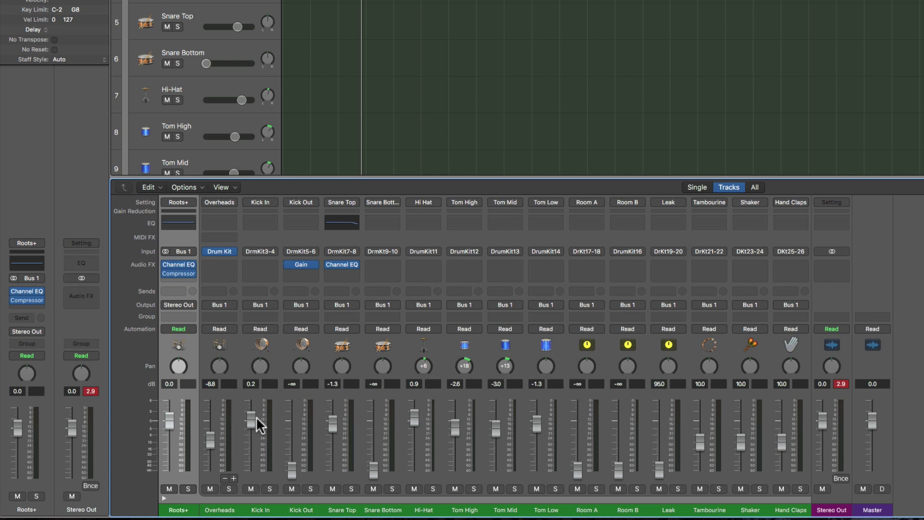
- Open Drum Kit Designer from the Overheads channel, raise the kick drum's gain and audition the kick
{"action": "mouse_move", "coordinate": [228, 254]}
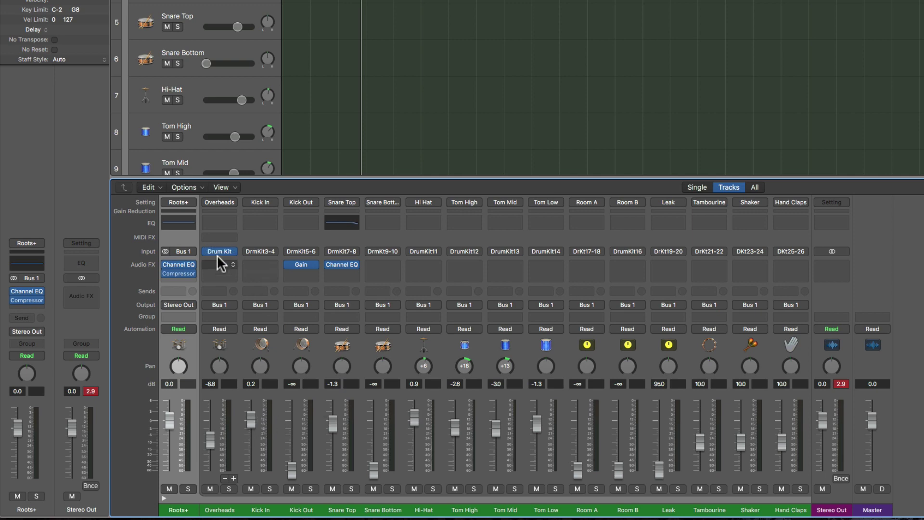
{"action": "left_click", "coordinate": [220, 251]}
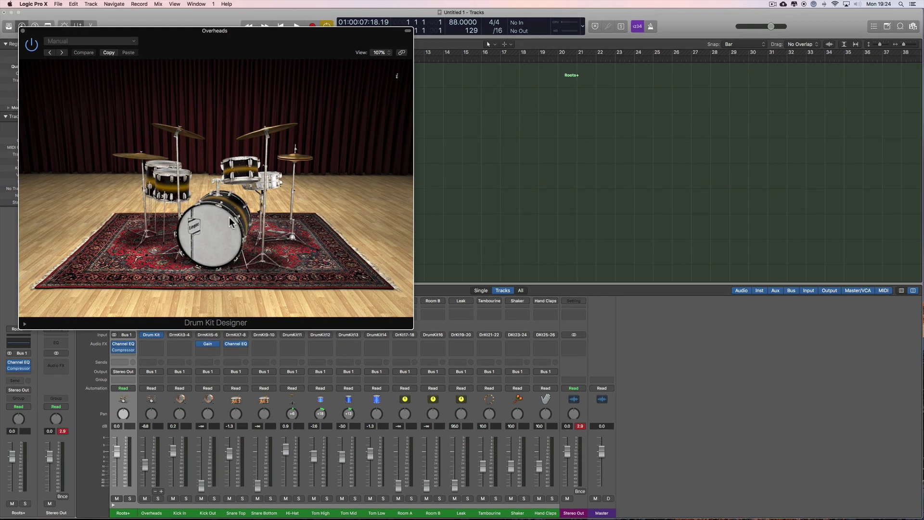
{"action": "left_click", "coordinate": [230, 223]}
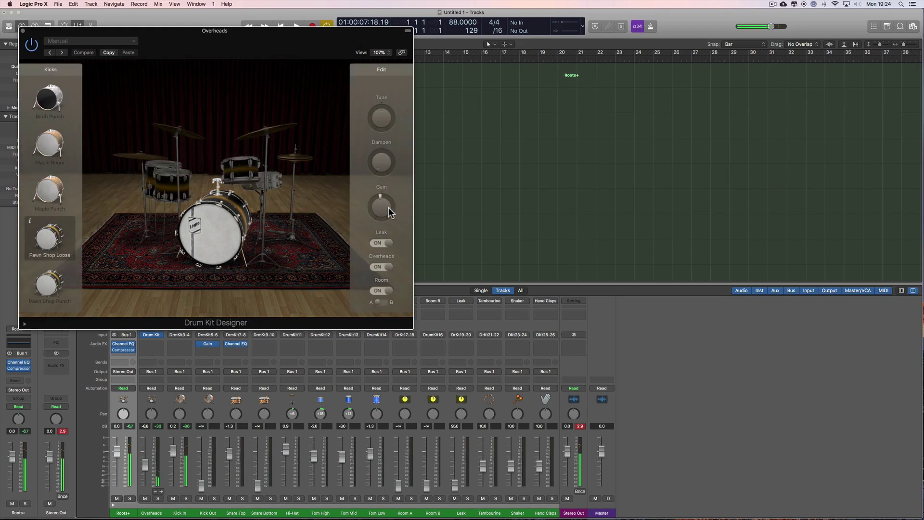
{"action": "left_click_drag", "start_coordinate": [382, 207], "coordinate": [377, 117]}
{"action": "left_click", "coordinate": [227, 230]}
- Replace the kit's snare with the Vintage Plywood snare
{"action": "left_click", "coordinate": [269, 181]}
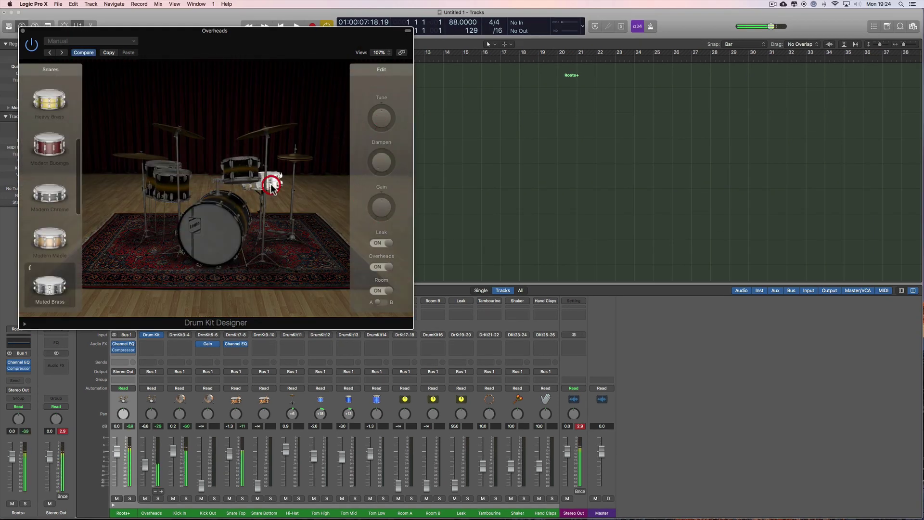
{"action": "scroll", "coordinate": [53, 267], "scroll_direction": "down", "scroll_amount": 10}
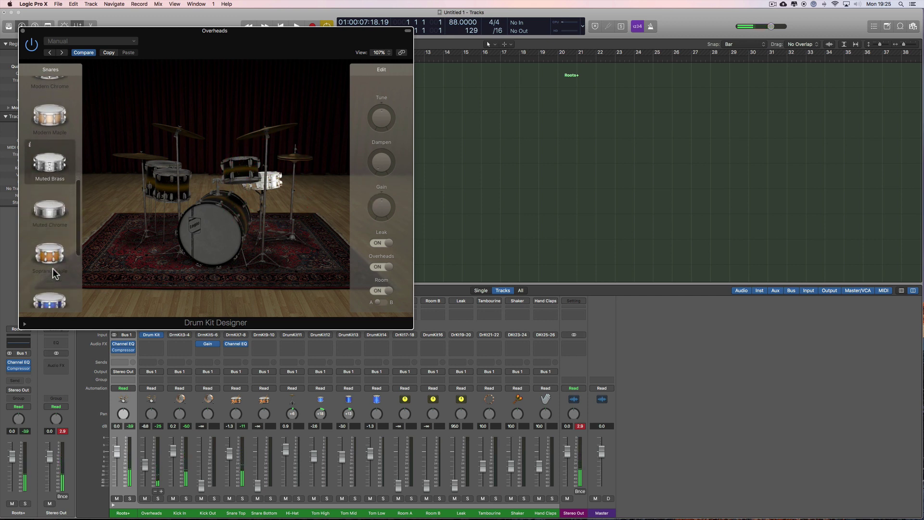
{"action": "left_click", "coordinate": [60, 293]}
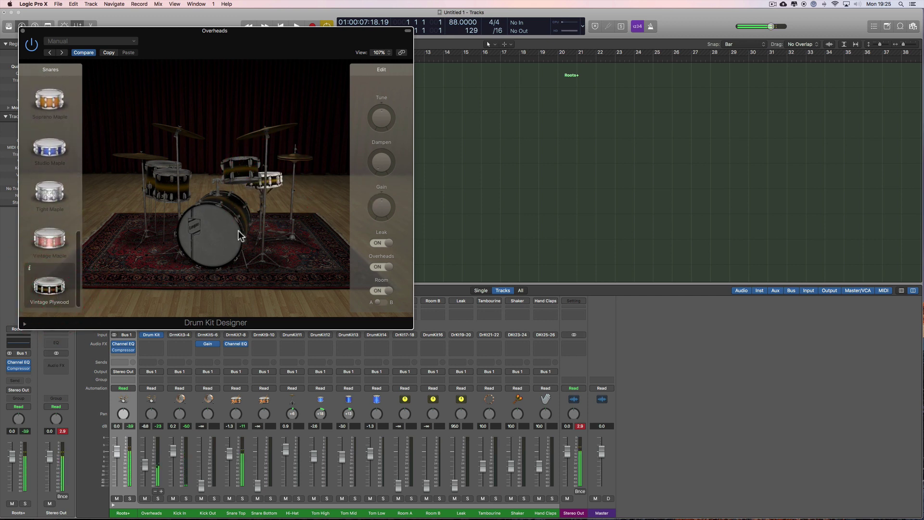
- Tune the Vintage Plywood snare higher, increase its dampening and boost its gain
{"action": "left_click_drag", "start_coordinate": [388, 128], "coordinate": [388, 82]}
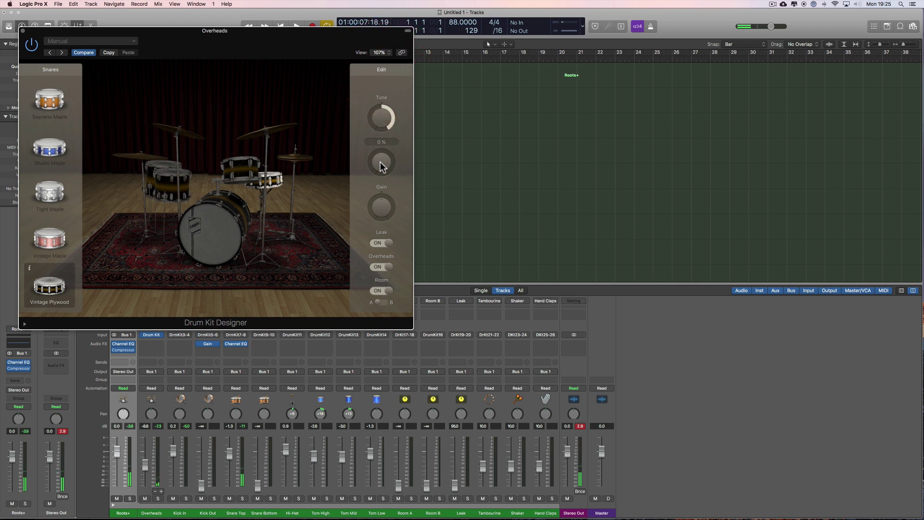
{"action": "left_click_drag", "start_coordinate": [381, 166], "coordinate": [381, 120]}
{"action": "left_click", "coordinate": [273, 179]}
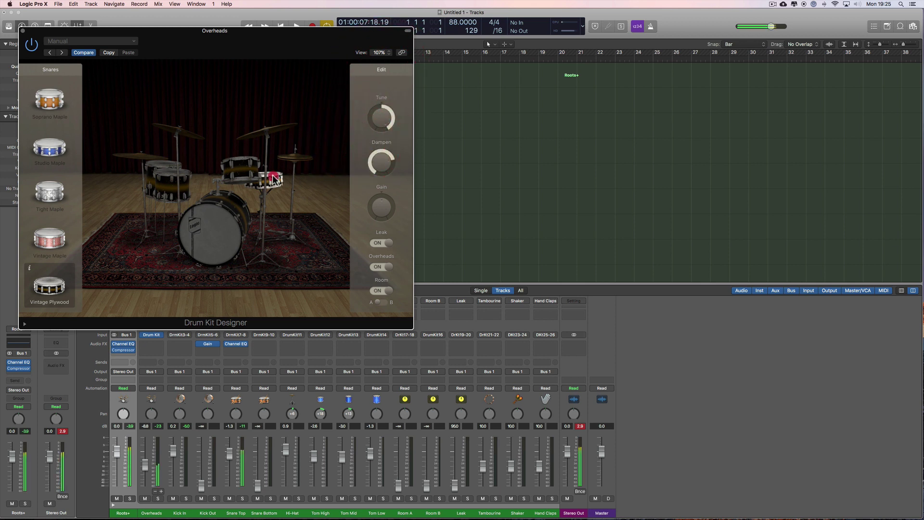
{"action": "left_click", "coordinate": [377, 213]}
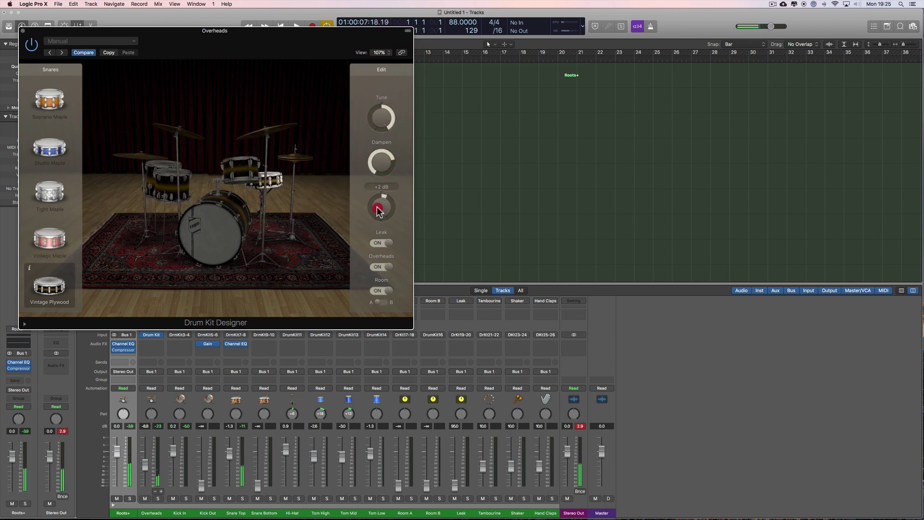
{"action": "left_click_drag", "start_coordinate": [378, 210], "coordinate": [377, 207]}
- Tune all the toms up to about +500 cents and increase their dampening
{"action": "left_click", "coordinate": [243, 165]}
{"action": "left_click", "coordinate": [381, 73]}
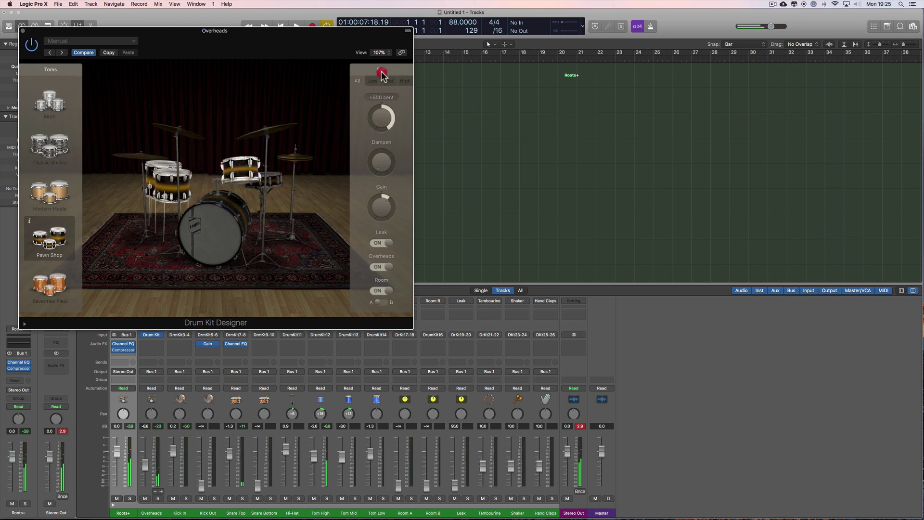
{"action": "left_click_drag", "start_coordinate": [379, 163], "coordinate": [356, 145]}
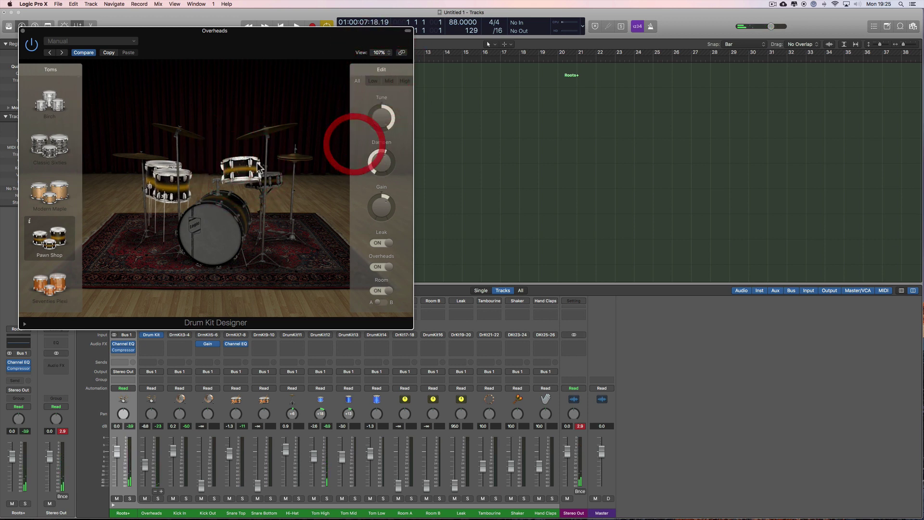
- Replace the kit's hi-hats with the Modern Bright hi-hats
{"action": "left_click", "coordinate": [294, 155]}
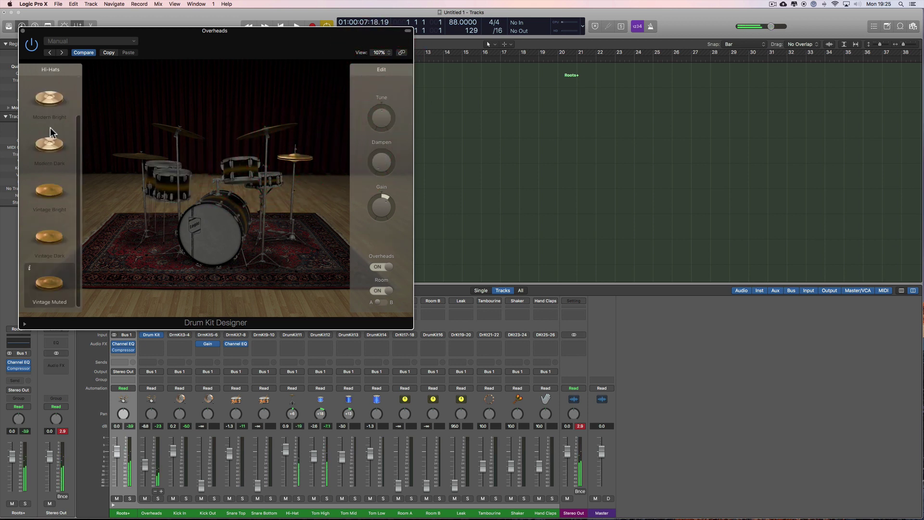
{"action": "scroll", "coordinate": [50, 126], "scroll_direction": "up", "scroll_amount": 2}
{"action": "left_click", "coordinate": [52, 144]}
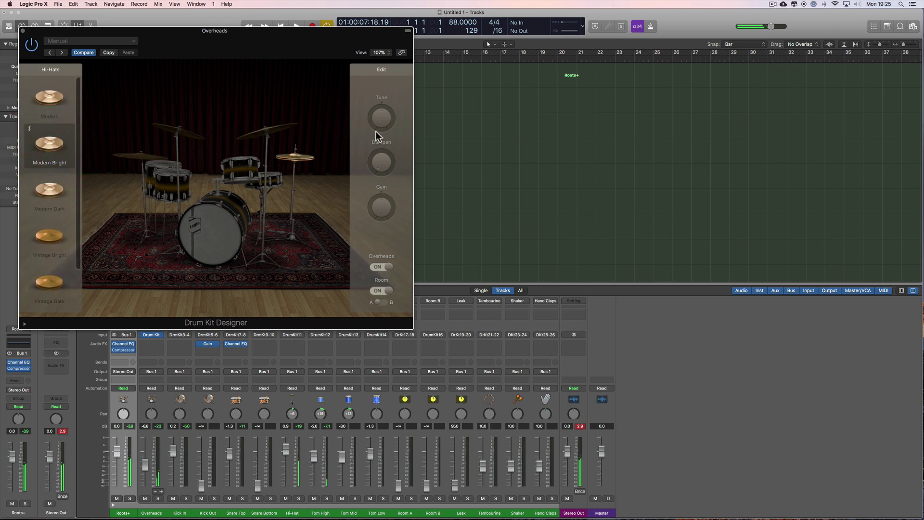
- Replace the crash cymbals with the Modern Bright crashes, increase their dampening and audition the sound
{"action": "left_click", "coordinate": [269, 130]}
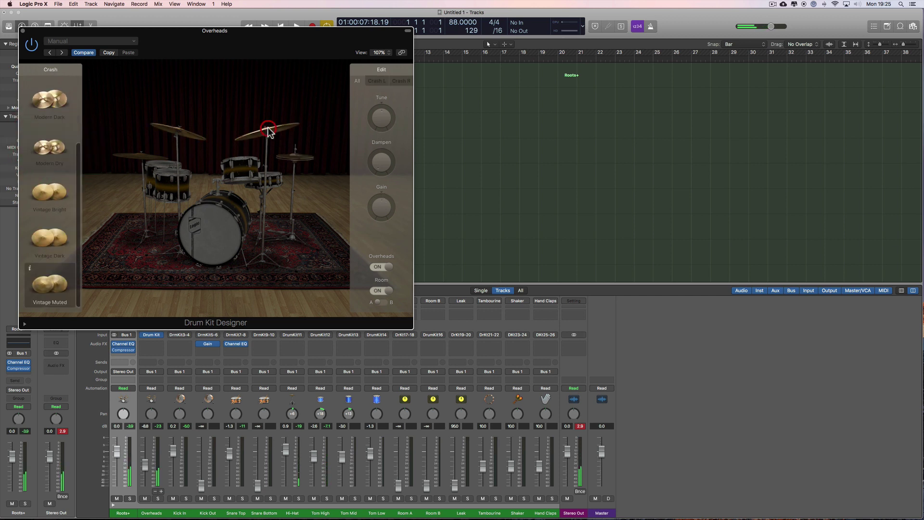
{"action": "scroll", "coordinate": [58, 110], "scroll_direction": "down", "scroll_amount": 1}
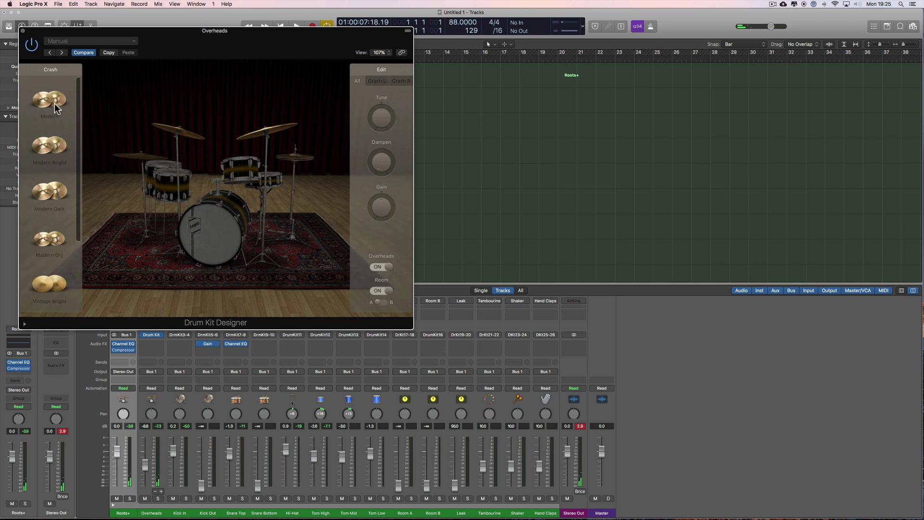
{"action": "left_click", "coordinate": [51, 146]}
{"action": "left_click", "coordinate": [381, 145]}
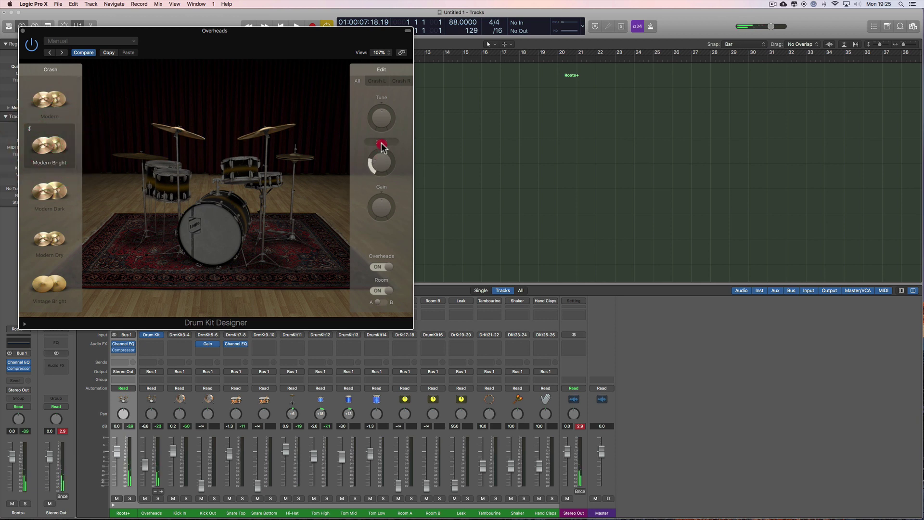
{"action": "left_click_drag", "start_coordinate": [381, 145], "coordinate": [378, 135]}
{"action": "left_click", "coordinate": [270, 126]}
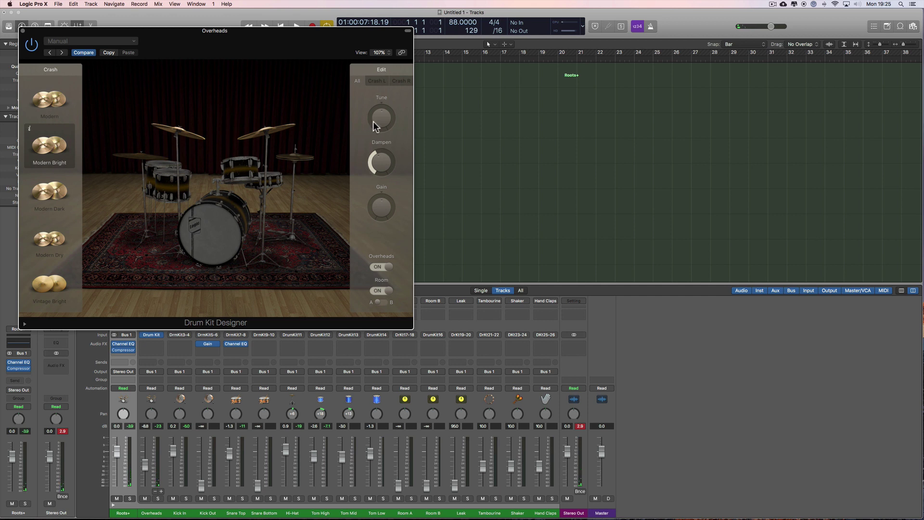
- Raise the crash cymbals' gain slightly and set the Overheads channel fader to about -9.4 dB
{"action": "left_click_drag", "start_coordinate": [373, 121], "coordinate": [374, 124]}
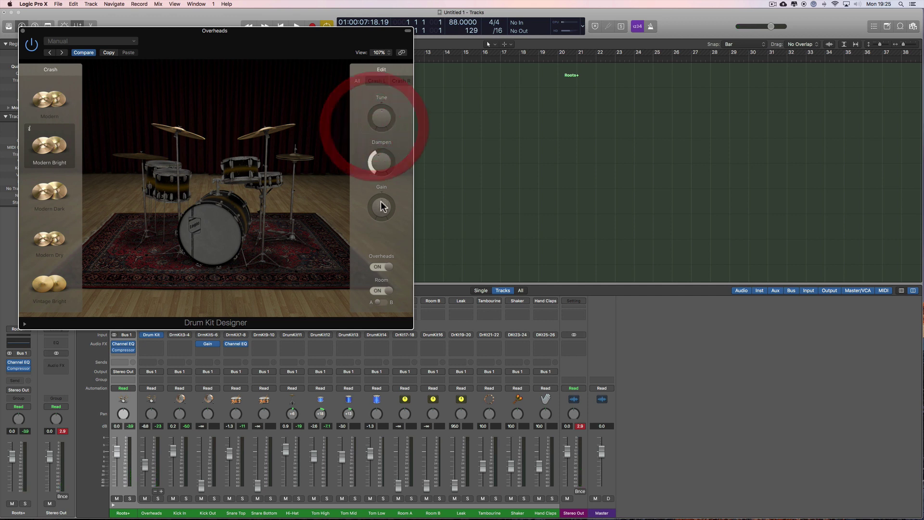
{"action": "left_click_drag", "start_coordinate": [381, 205], "coordinate": [380, 206]}
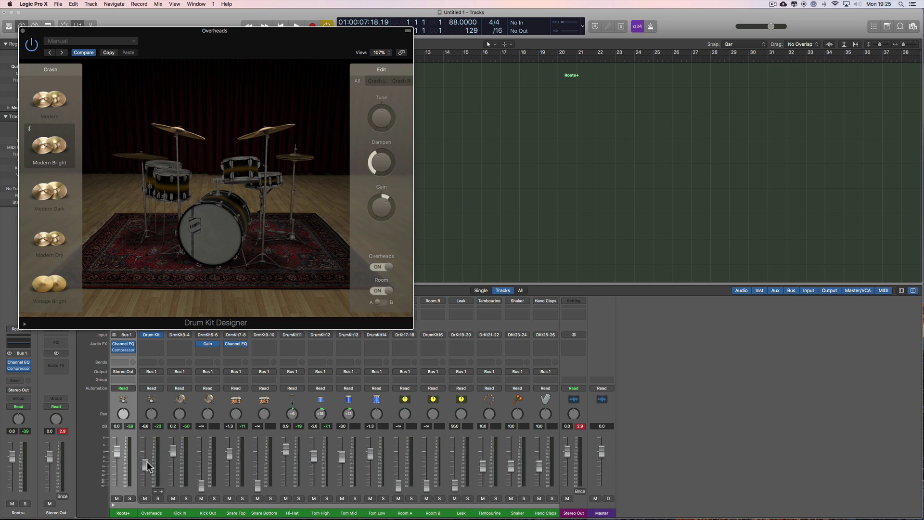
{"action": "left_click_drag", "start_coordinate": [146, 466], "coordinate": [148, 469]}
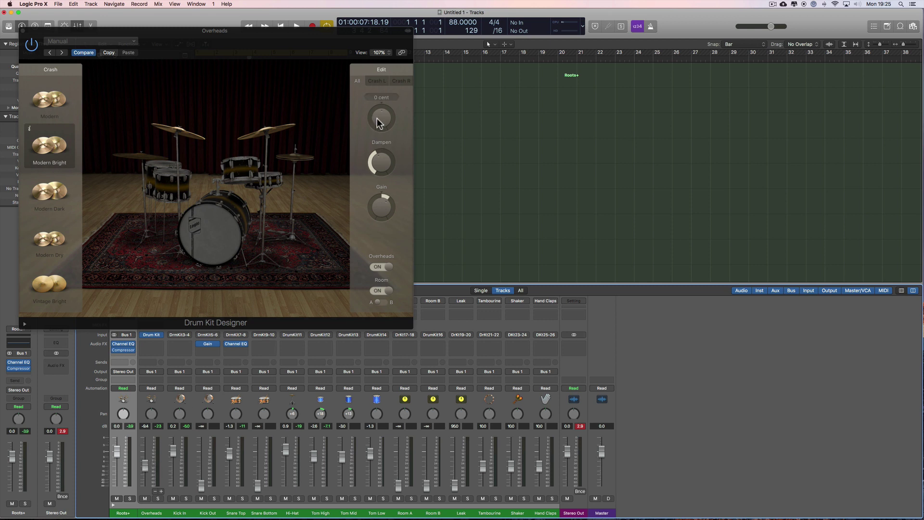
{"action": "left_click", "coordinate": [269, 126]}
- Close the drum kit editor, check the kit's Smart Controls and hide the lower pane
{"action": "left_click", "coordinate": [21, 30]}
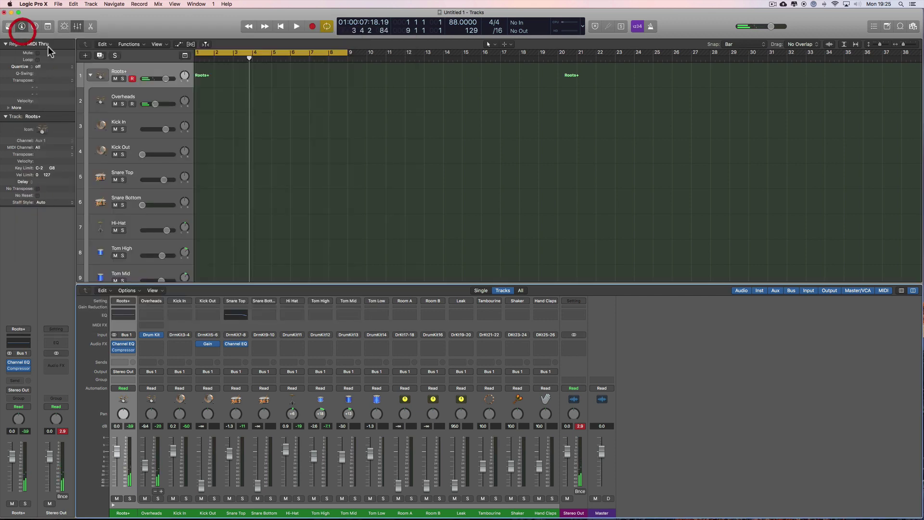
{"action": "left_click", "coordinate": [64, 26]}
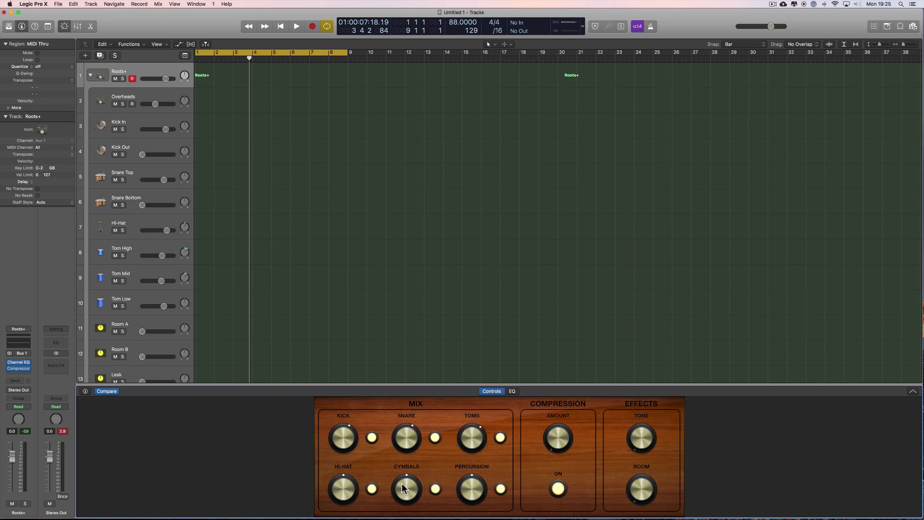
{"action": "left_click", "coordinate": [66, 27]}
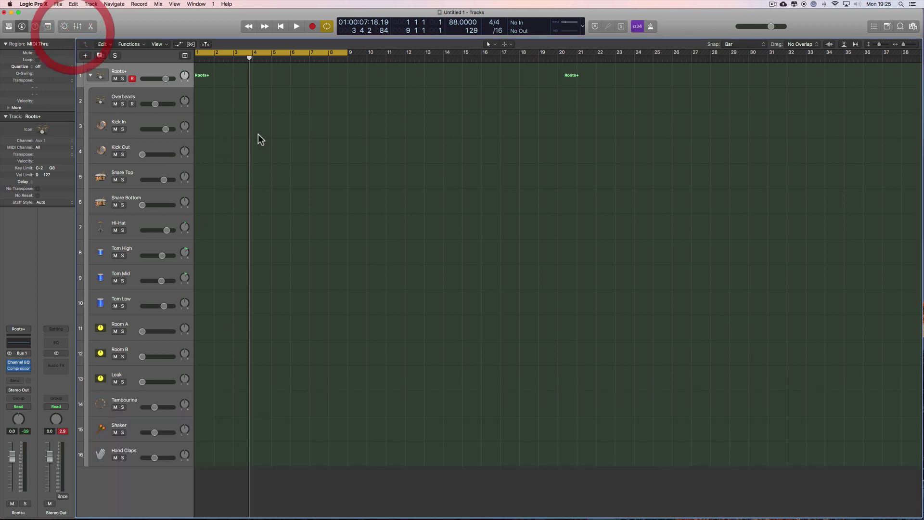
- Create an empty one-bar region at bar 1 on the Roots+ track and set the cycle range to it
{"action": "right_click", "coordinate": [259, 108]}
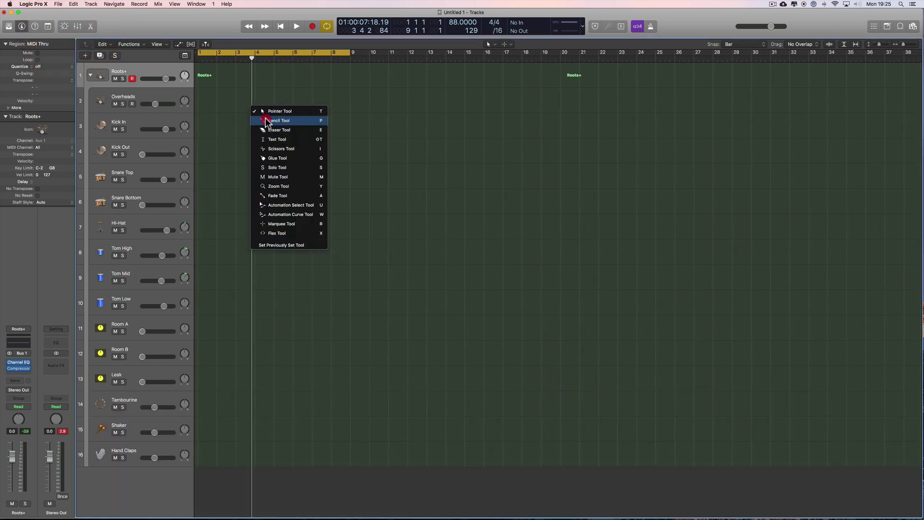
{"action": "left_click", "coordinate": [265, 118]}
{"action": "left_click", "coordinate": [207, 76]}
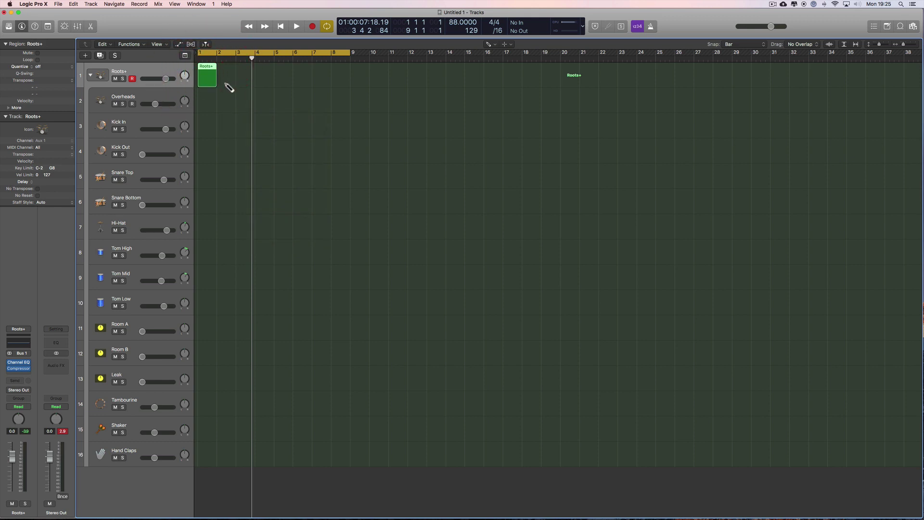
{"action": "key", "text": "u"}
{"action": "key", "text": "z"}
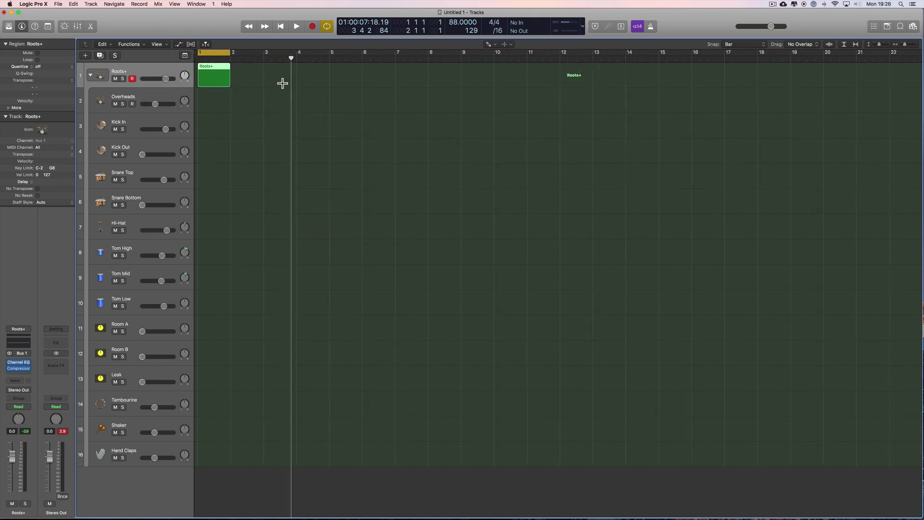
- Open the one-bar Roots+ region in the Piano Roll, return the playhead to the start and check that Drum Names is enabled
{"action": "right_click", "coordinate": [304, 106]}
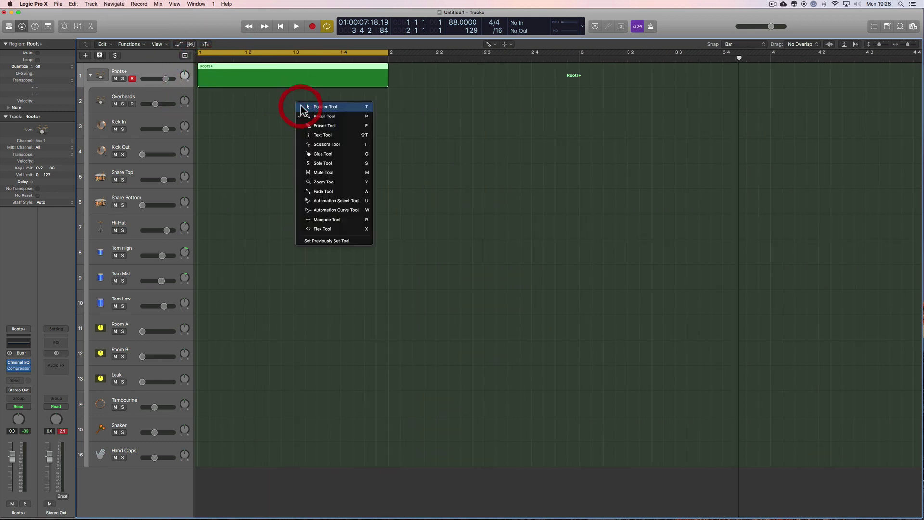
{"action": "left_click", "coordinate": [296, 100]}
{"action": "double_click", "coordinate": [281, 76]}
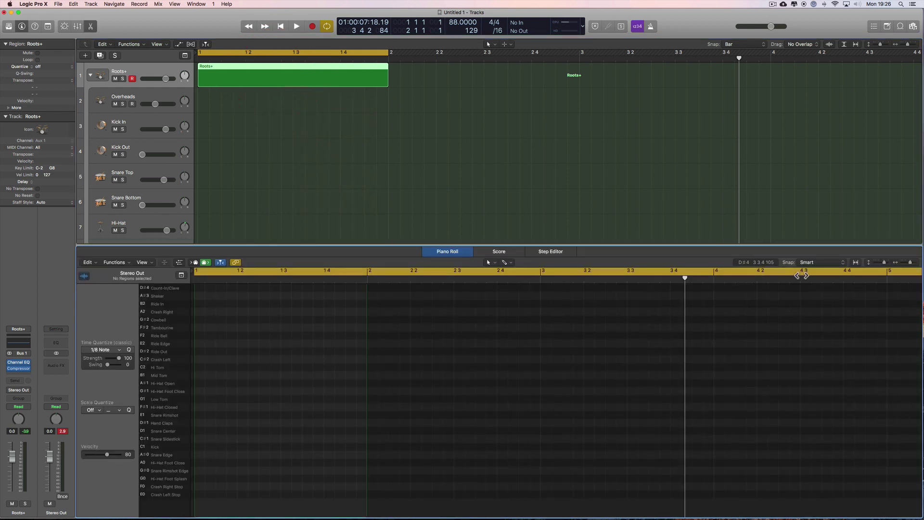
{"action": "left_click", "coordinate": [914, 267]}
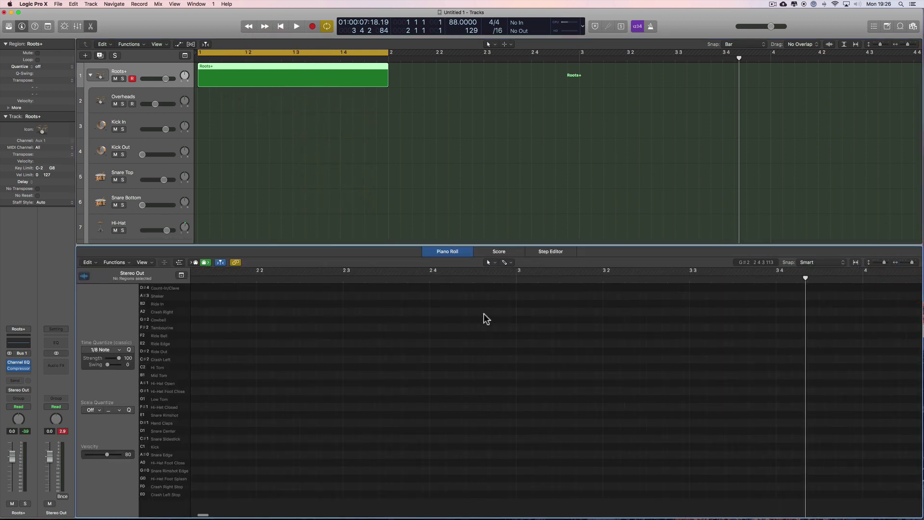
{"action": "key", "text": "z"}
{"action": "left_click", "coordinate": [281, 26]}
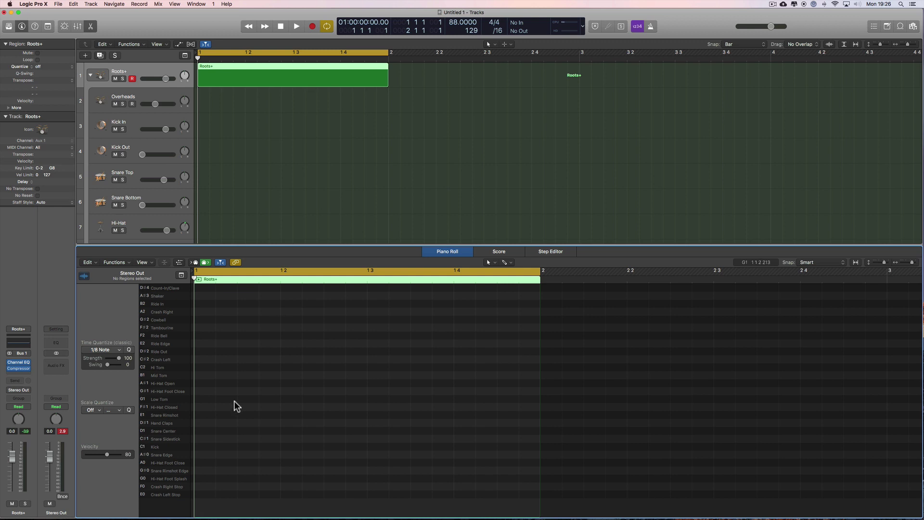
{"action": "left_click", "coordinate": [143, 262]}
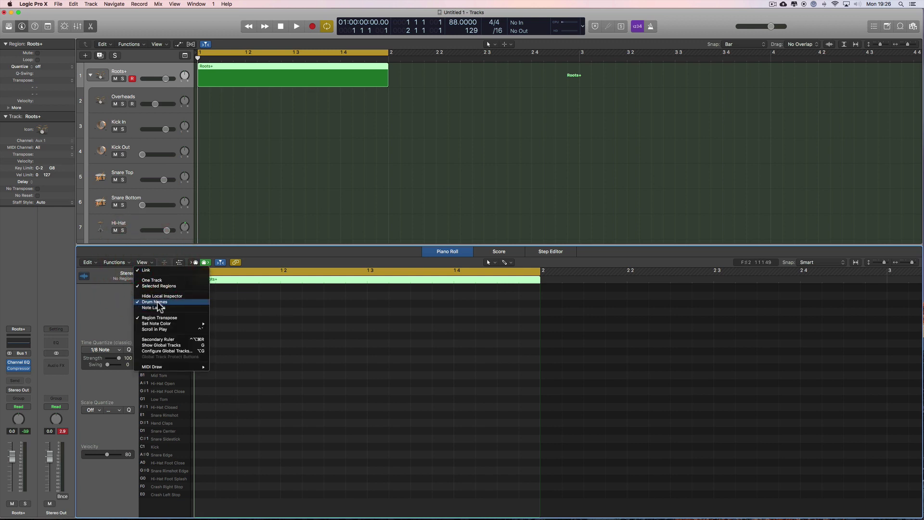
- Draw a kick note on beat 1 with the Pencil Tool and set its velocity to 101
{"action": "left_click", "coordinate": [255, 398]}
{"action": "key", "text": "t"}
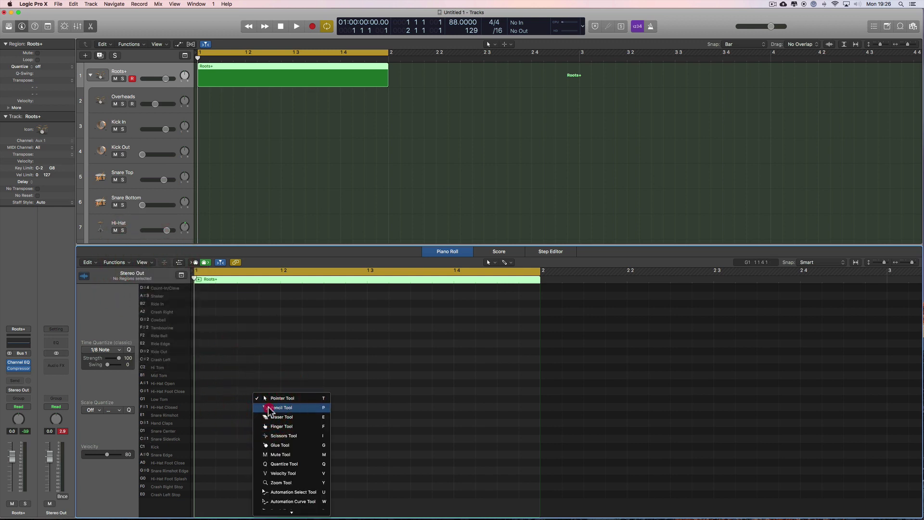
{"action": "left_click", "coordinate": [268, 412]}
{"action": "mouse_move", "coordinate": [204, 449]}
{"action": "left_mouse_down"}
{"action": "mouse_move", "coordinate": [195, 449]}
{"action": "mouse_move", "coordinate": [207, 448]}
{"action": "left_mouse_up"}
{"action": "mouse_move", "coordinate": [210, 448]}
{"action": "left_mouse_down"}
{"action": "mouse_move", "coordinate": [224, 450]}
{"action": "mouse_move", "coordinate": [215, 450]}
{"action": "left_mouse_up"}
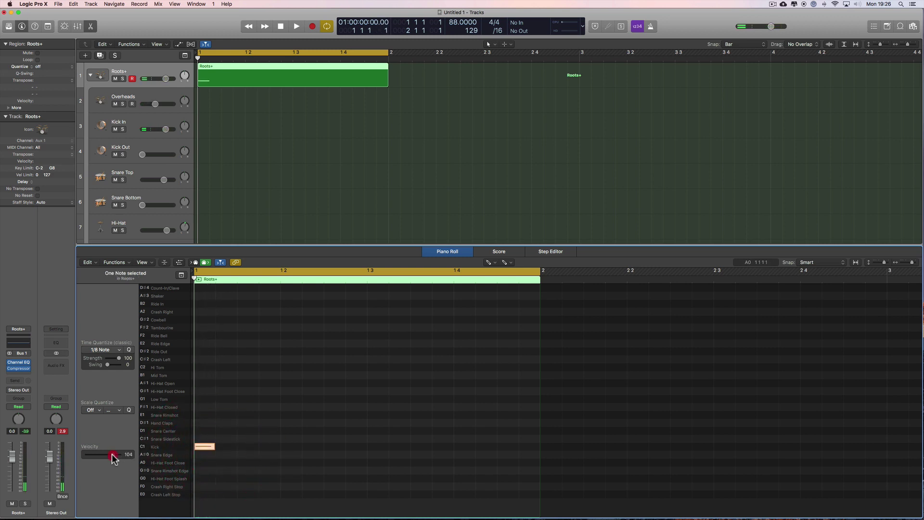
{"action": "left_click", "coordinate": [213, 448]}
- Add Snare Center hits on beats 2 and 4 and a kick on beat 3, and play the pattern back
{"action": "left_click", "coordinate": [288, 431]}
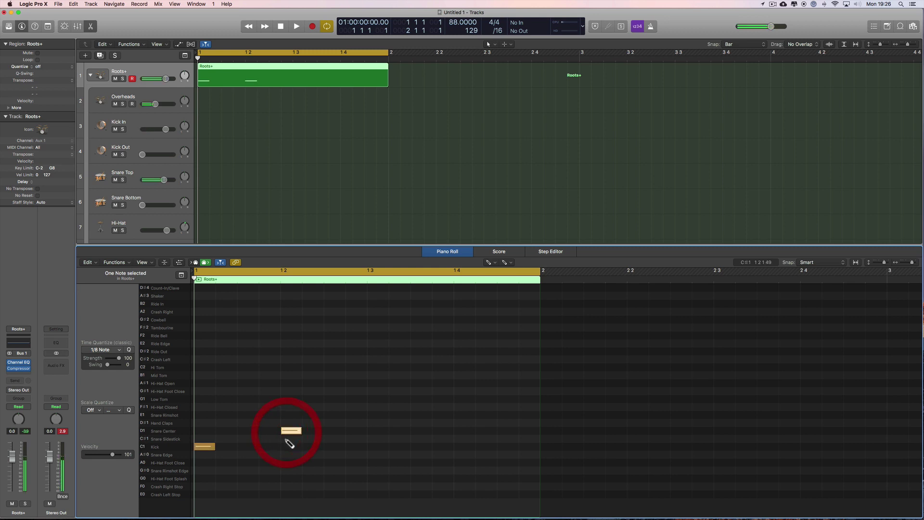
{"action": "left_click", "coordinate": [376, 447]}
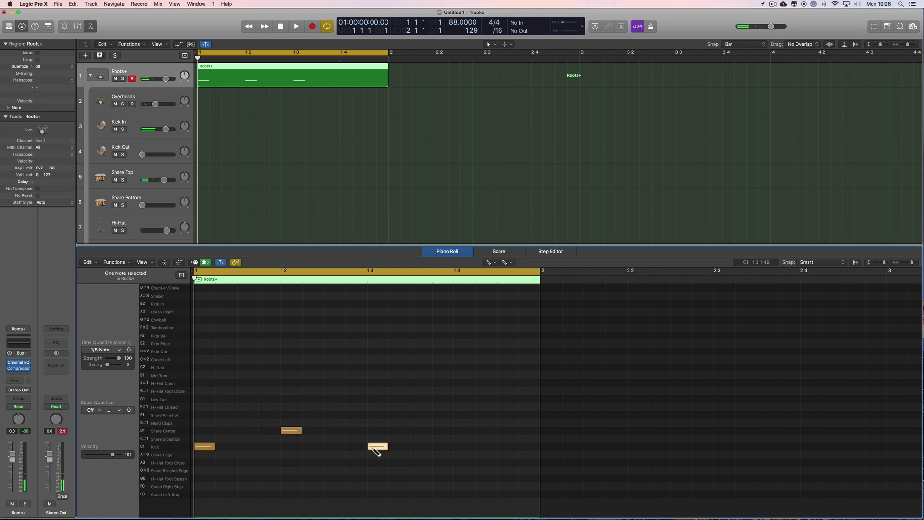
{"action": "left_click", "coordinate": [462, 430]}
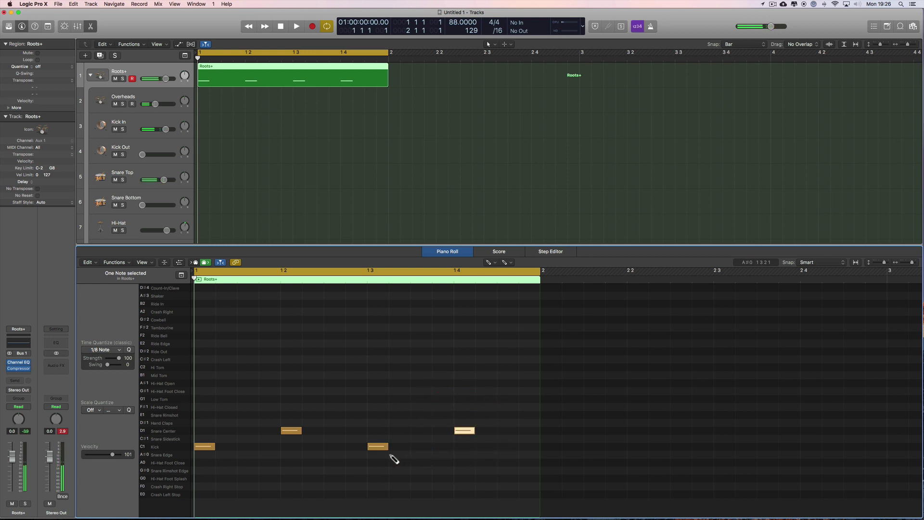
{"action": "key", "text": "space"}
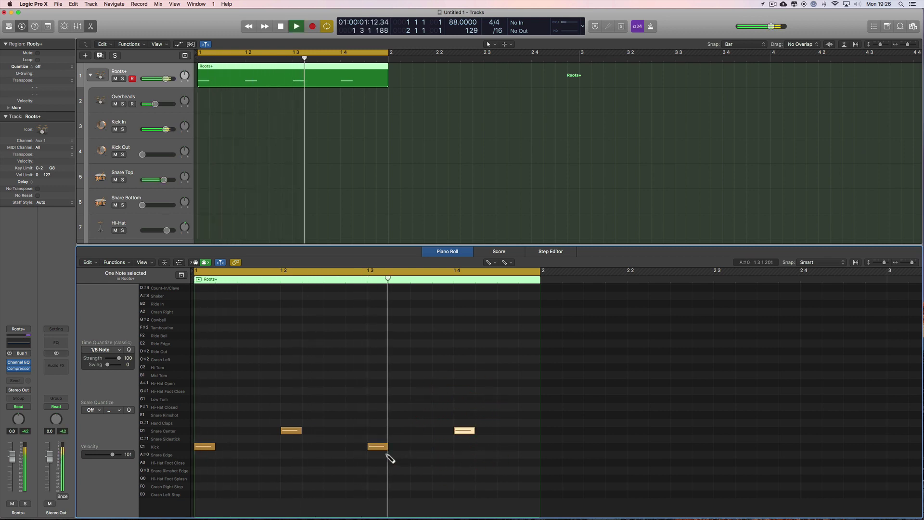
{"action": "key", "text": "space"}
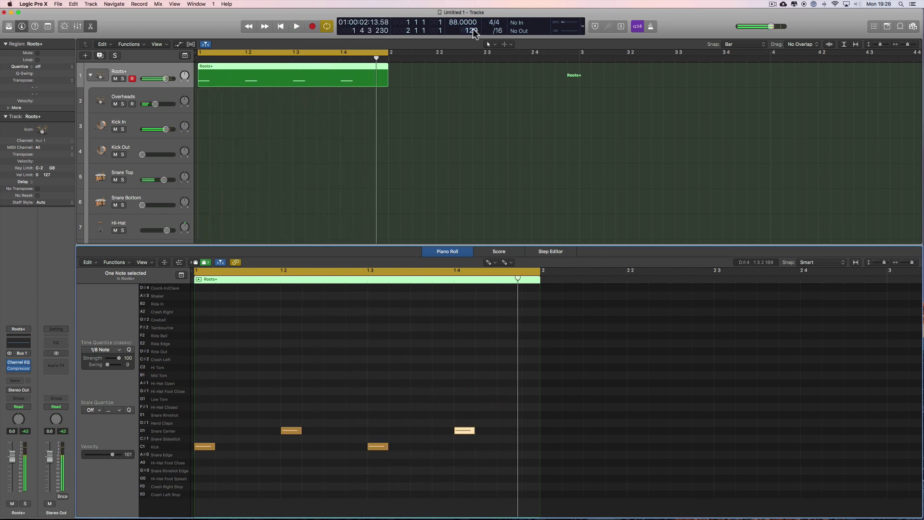
- Try the Beats & Project transport display, restore the Custom display and replay the kick and snare loop
{"action": "left_click", "coordinate": [454, 25]}
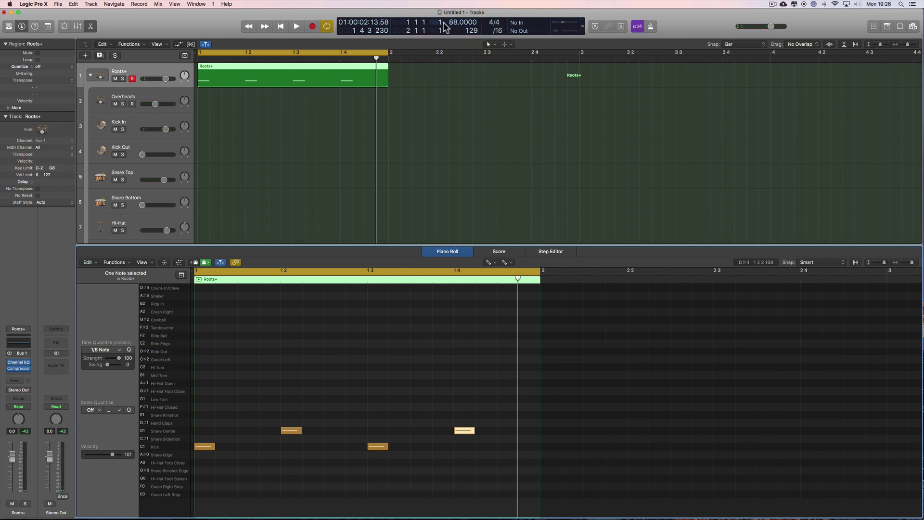
{"action": "left_click", "coordinate": [583, 27]}
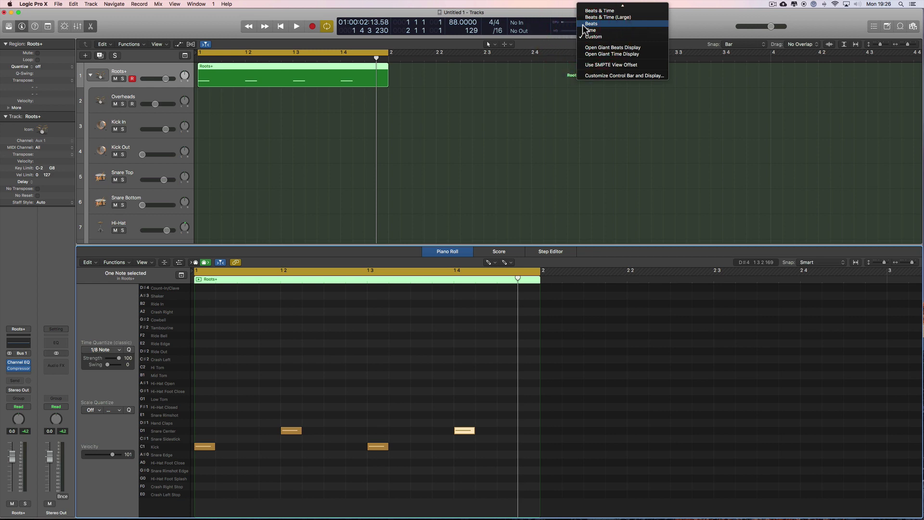
{"action": "left_click", "coordinate": [592, 7]}
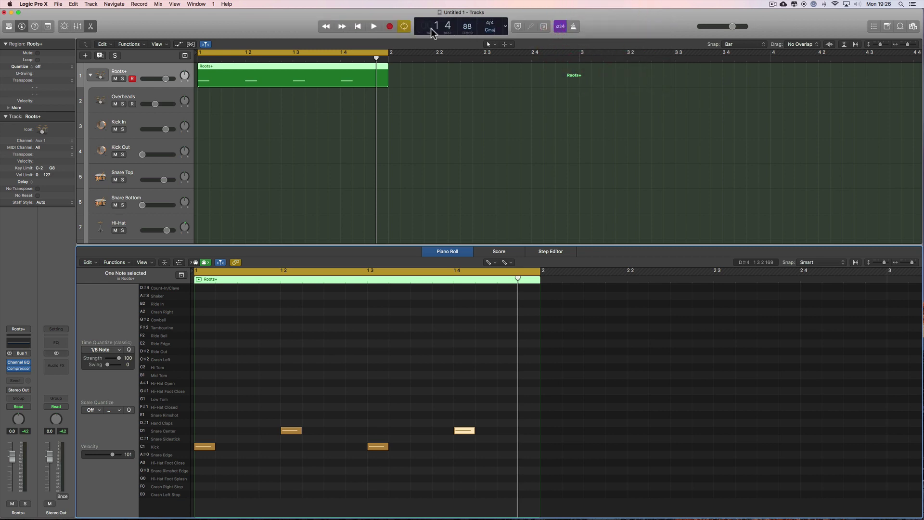
{"action": "left_click", "coordinate": [506, 30]}
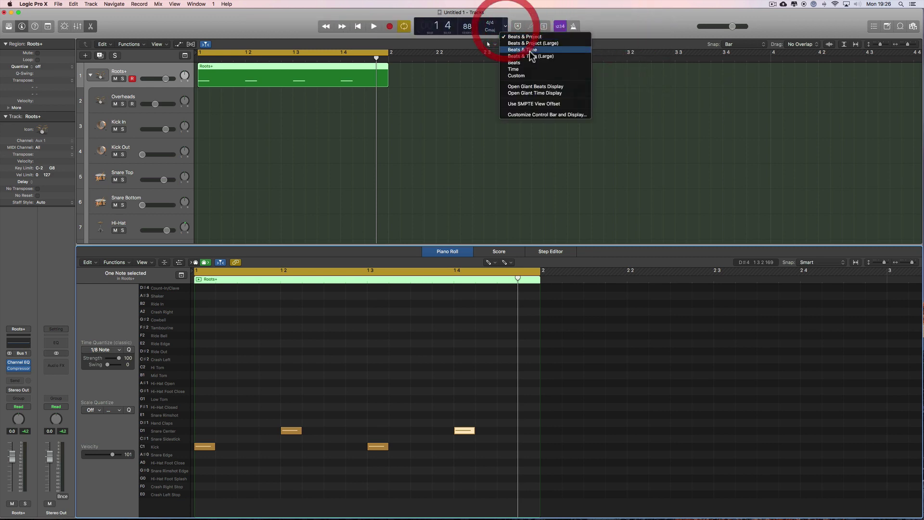
{"action": "left_click", "coordinate": [523, 75]}
{"action": "left_click", "coordinate": [497, 31]}
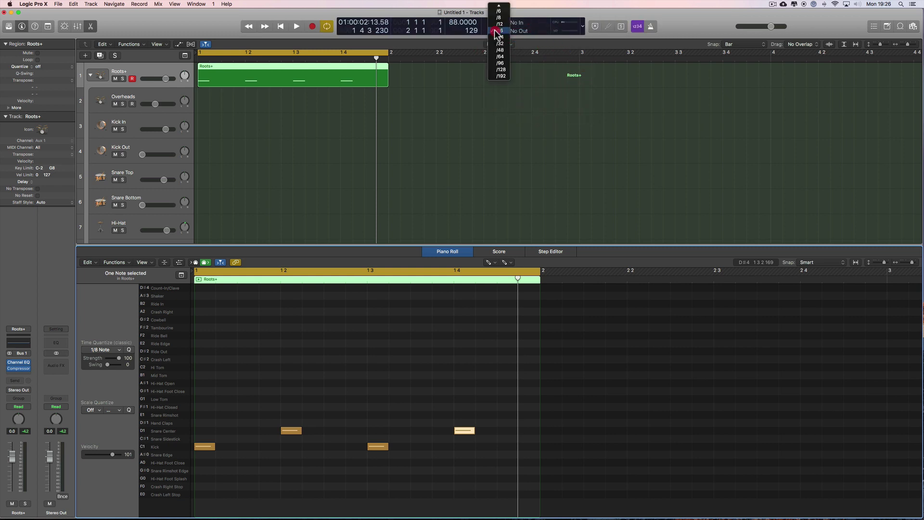
{"action": "left_click", "coordinate": [497, 31]}
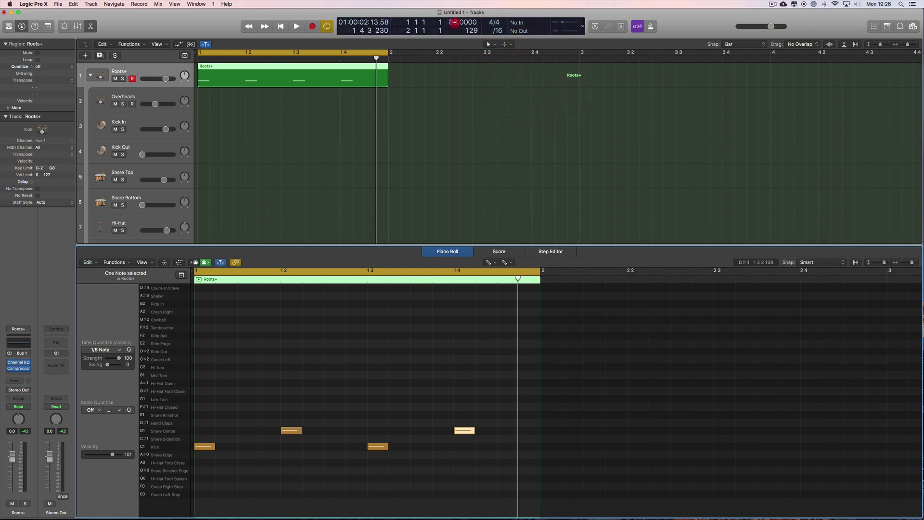
{"action": "key", "text": "space"}
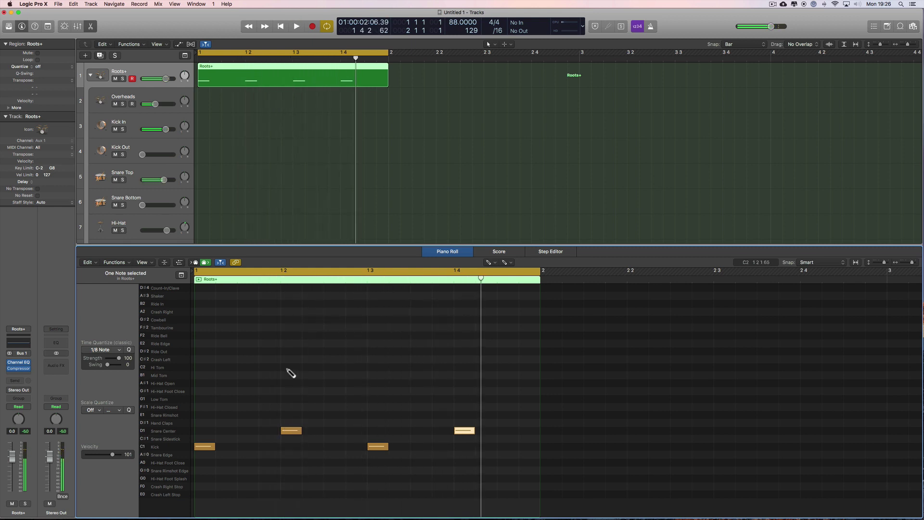
{"action": "key", "text": "space"}
- Set the time quantize to 1/16 Note and paint closed hi-hats across the whole bar with the Brush Tool
{"action": "right_click", "coordinate": [268, 370]}
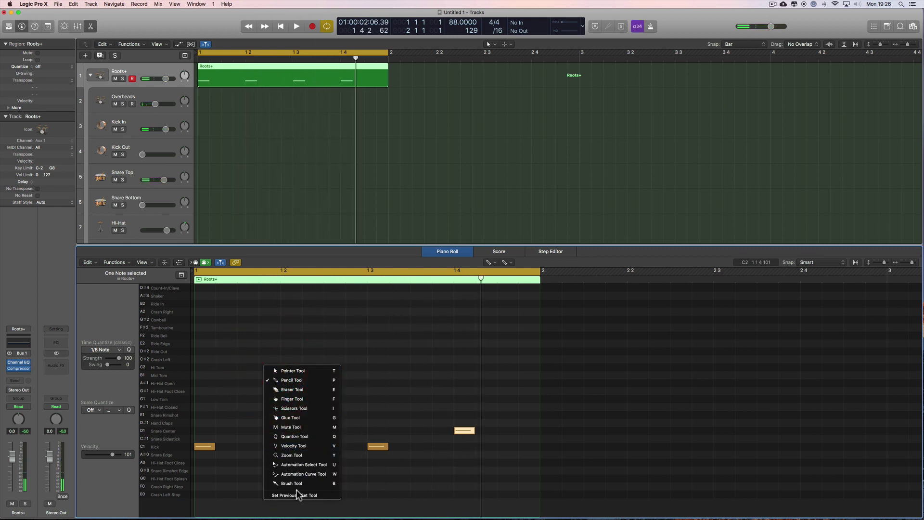
{"action": "left_click", "coordinate": [295, 483]}
{"action": "left_click", "coordinate": [291, 430]}
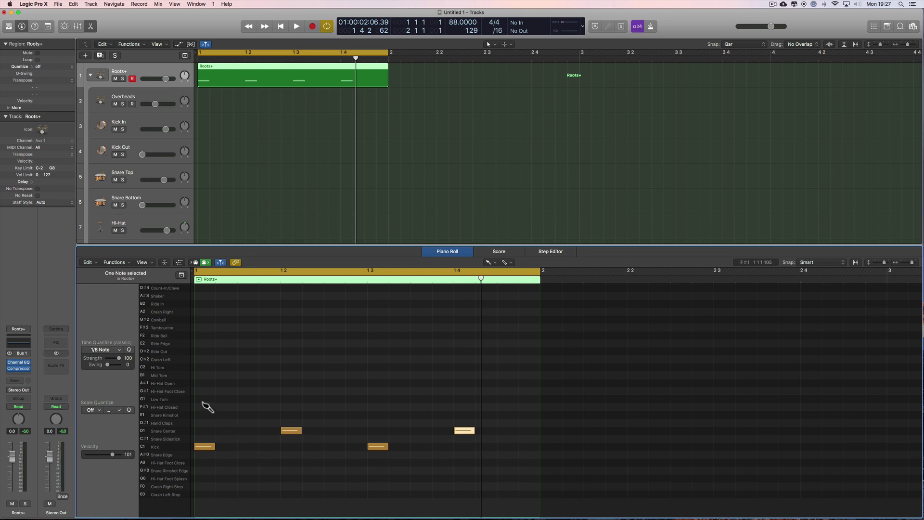
{"action": "left_click", "coordinate": [118, 351]}
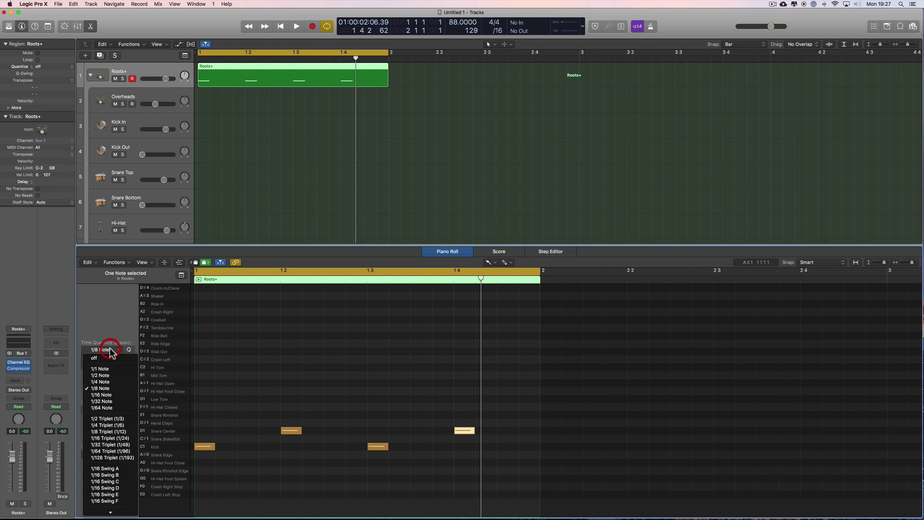
{"action": "left_click", "coordinate": [107, 396]}
{"action": "left_click", "coordinate": [176, 406]}
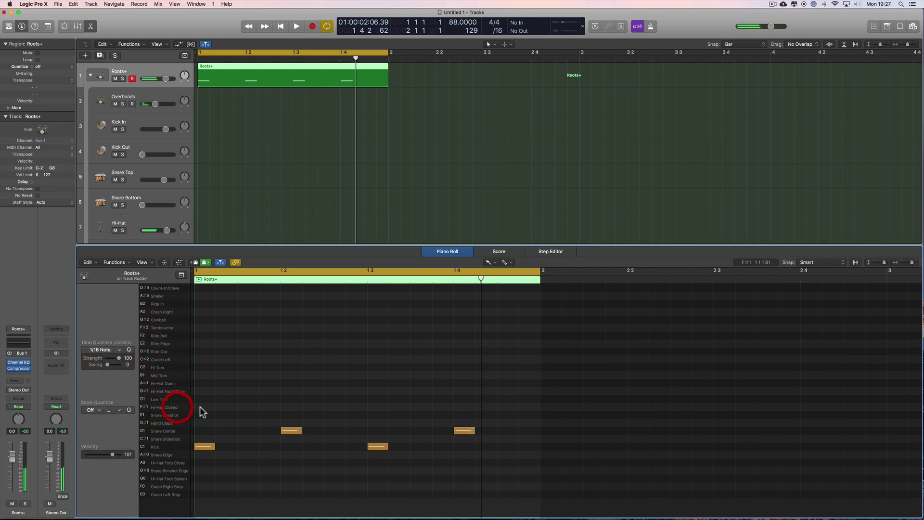
{"action": "left_click_drag", "start_coordinate": [205, 406], "coordinate": [524, 407]}
- Select all the closed hi-hat notes, adjust their velocity slightly and shorten each to about half a sixteenth
{"action": "left_click", "coordinate": [171, 406]}
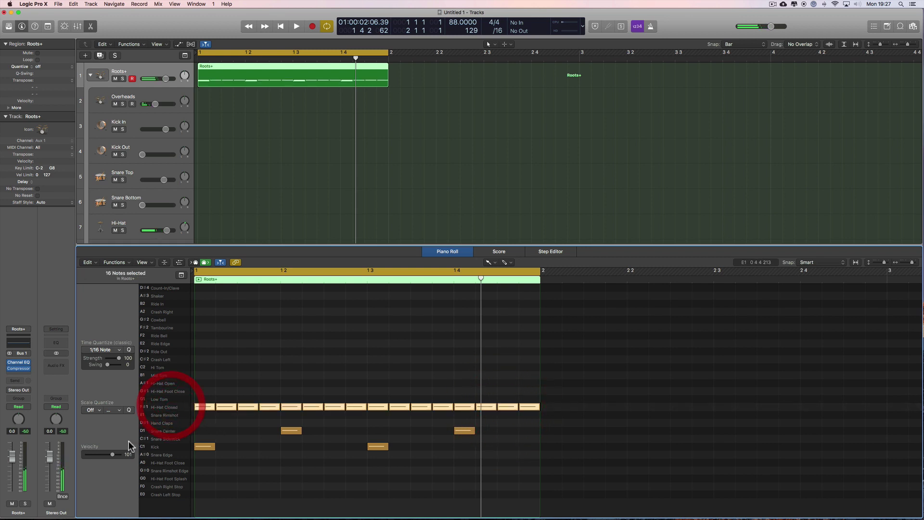
{"action": "left_click_drag", "start_coordinate": [113, 455], "coordinate": [112, 454]}
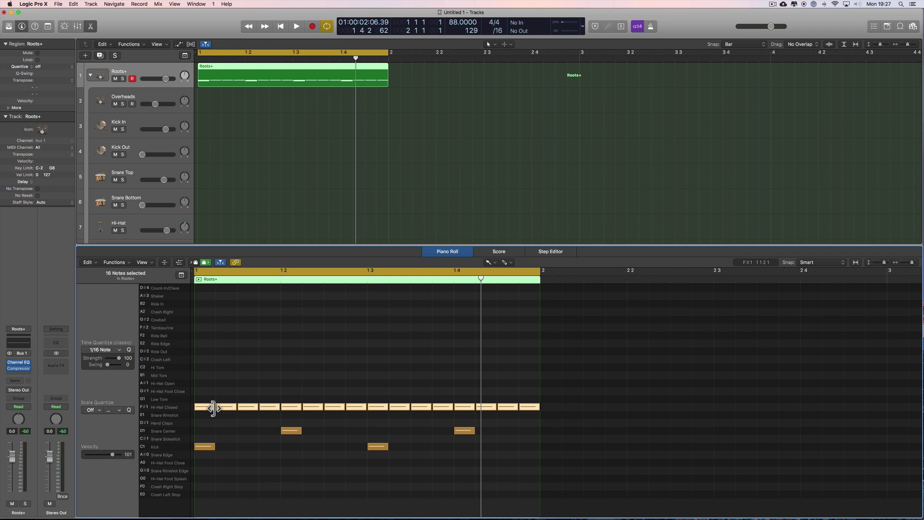
{"action": "left_click_drag", "start_coordinate": [212, 408], "coordinate": [205, 408]}
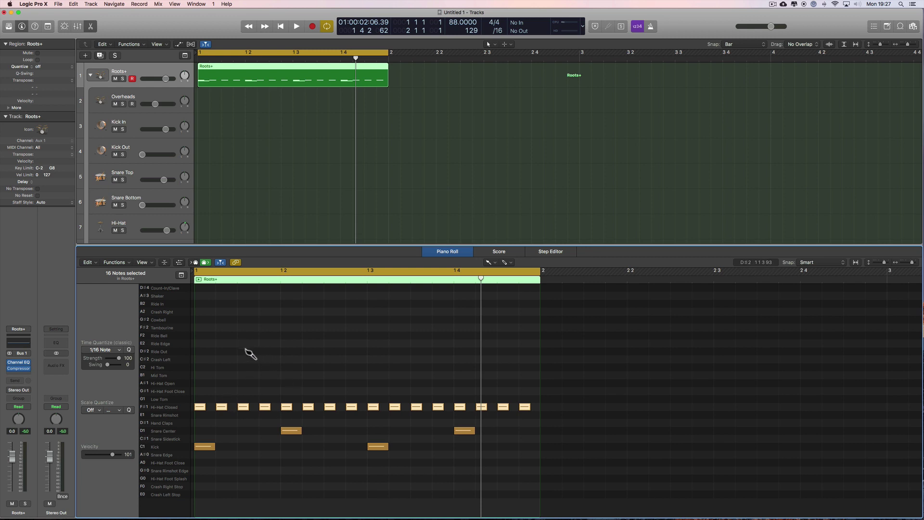
- Set the velocity of every second closed hi-hat note in the bar to 1 and play the loop back
{"action": "key", "text": "t"}
{"action": "key", "text": "t"}
{"action": "left_click", "coordinate": [221, 343]}
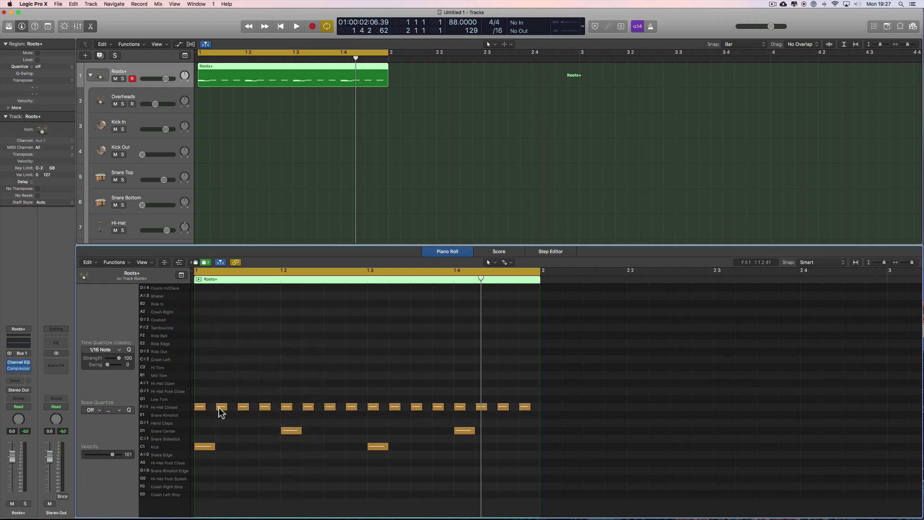
{"action": "left_click", "coordinate": [220, 407]}
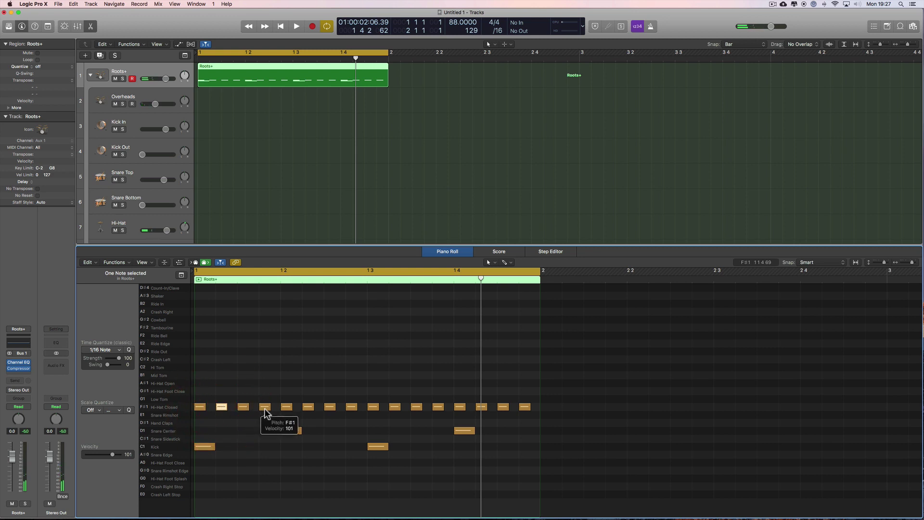
{"action": "left_click", "coordinate": [265, 407], "text": "shift"}
{"action": "left_click", "coordinate": [308, 407], "text": "shift"}
{"action": "left_click", "coordinate": [351, 407], "text": "shift"}
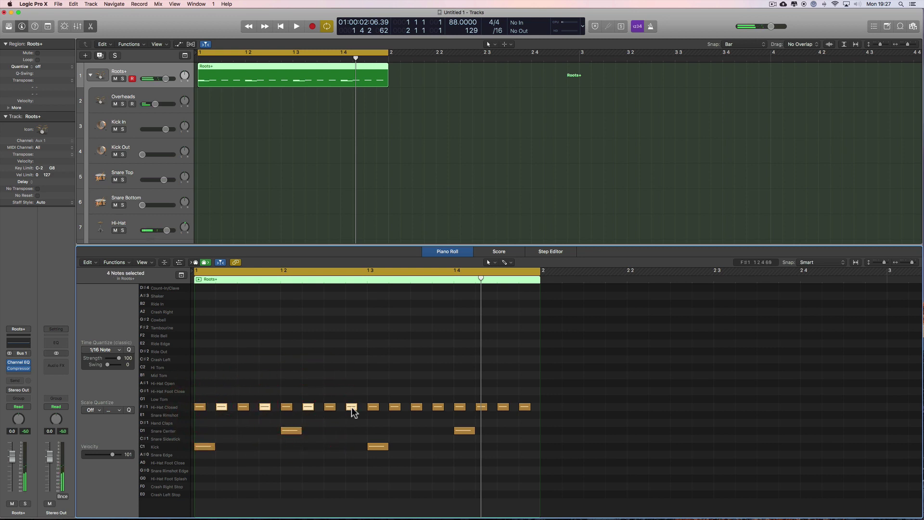
{"action": "left_click", "coordinate": [395, 407], "text": "shift"}
{"action": "left_click", "coordinate": [438, 407], "text": "shift"}
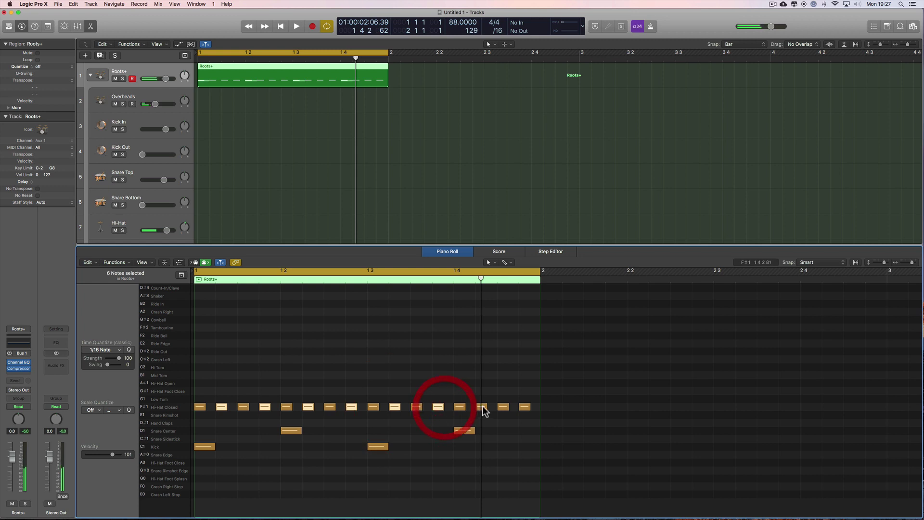
{"action": "left_click", "coordinate": [482, 407], "text": "shift"}
{"action": "left_click", "coordinate": [525, 407], "text": "shift"}
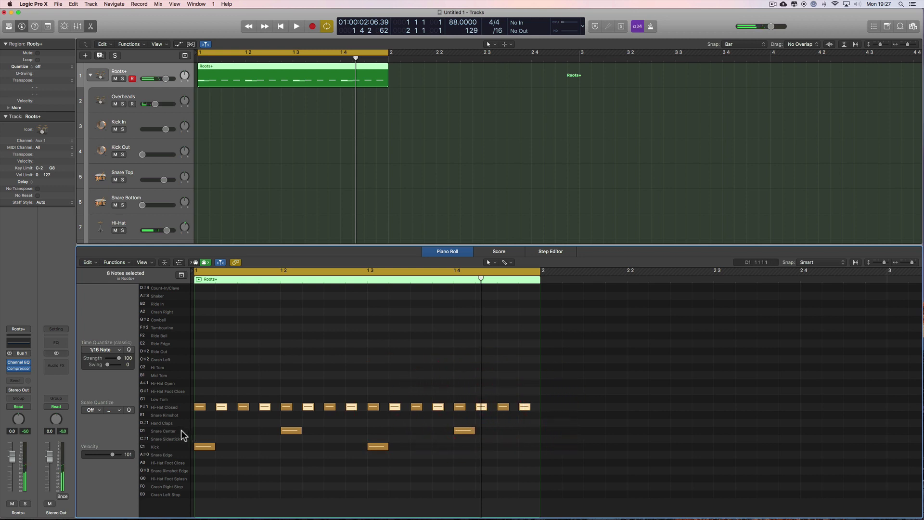
{"action": "left_click_drag", "start_coordinate": [111, 456], "coordinate": [88, 457]}
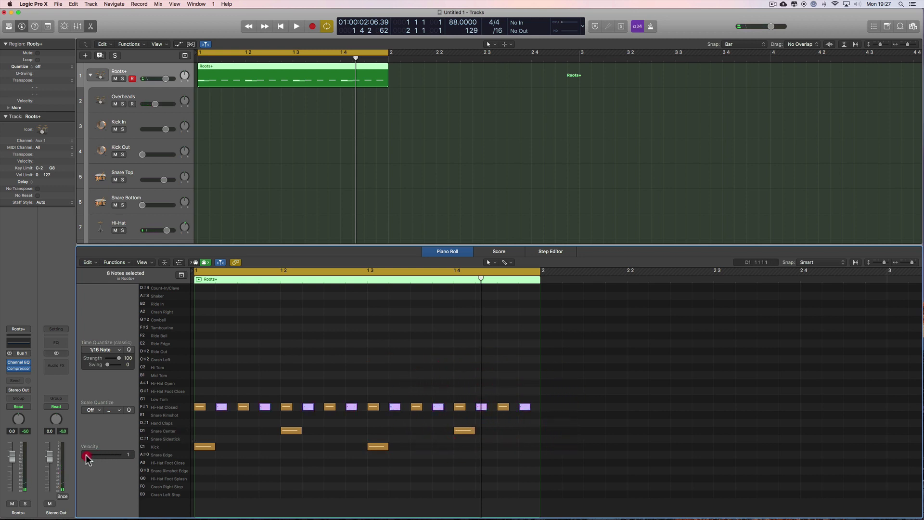
{"action": "key", "text": "space"}
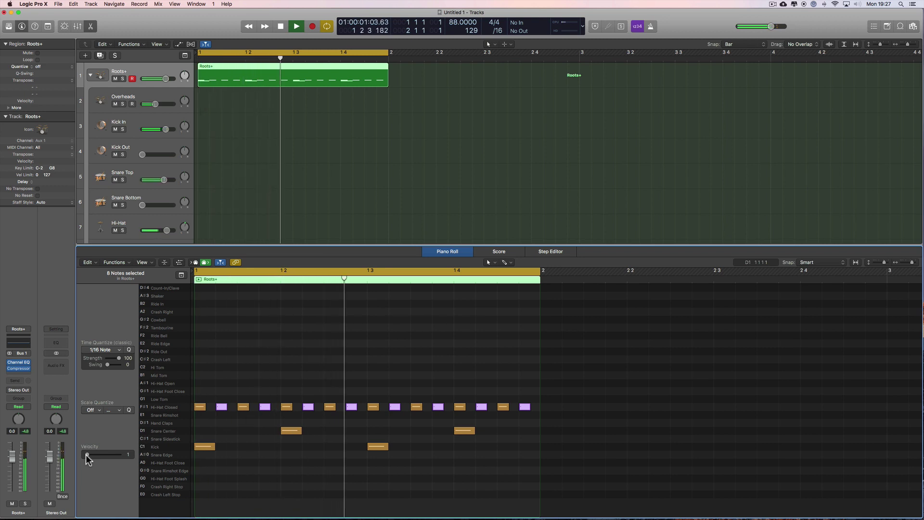
{"action": "key", "text": "space"}
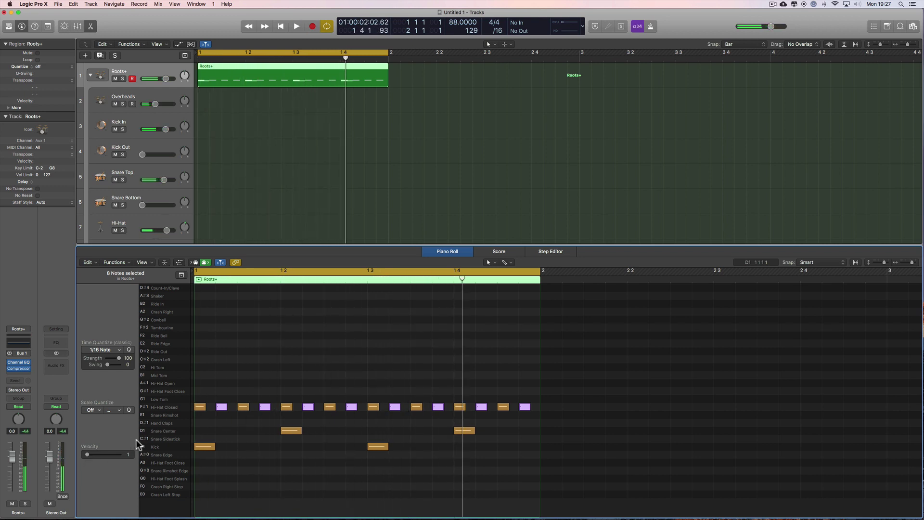
{"action": "key", "text": "space"}
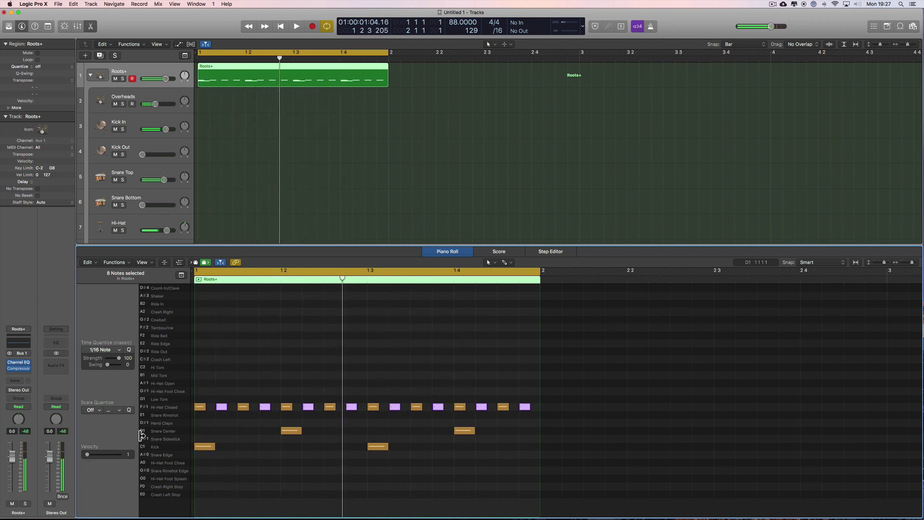
- Move the closed hi-hat on each beat's third sixteenth to the Hi-Hat Foot Close lane and play the pattern back
{"action": "left_click", "coordinate": [244, 380]}
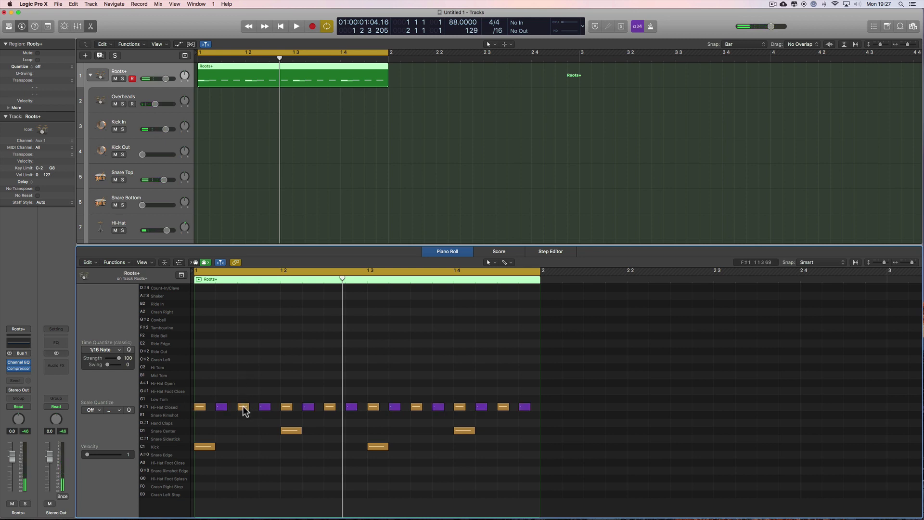
{"action": "left_click_drag", "start_coordinate": [243, 409], "coordinate": [244, 393]}
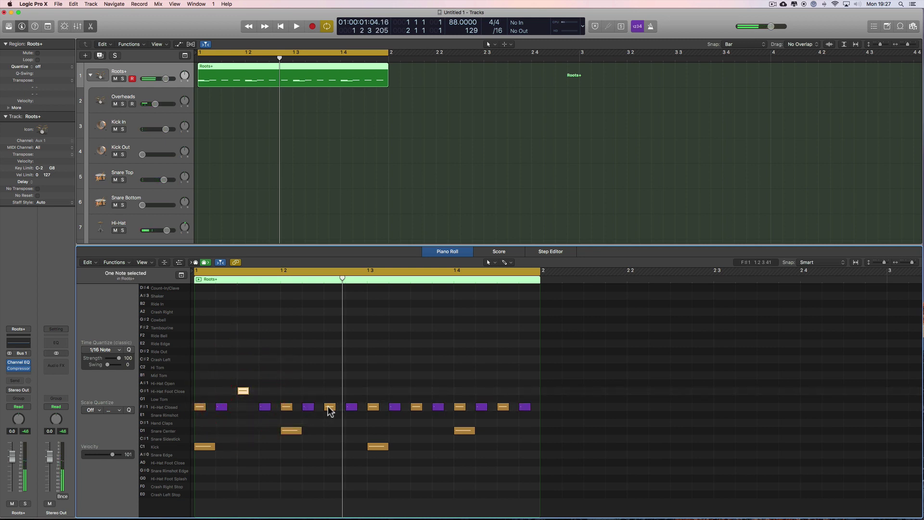
{"action": "left_click_drag", "start_coordinate": [330, 401], "coordinate": [329, 391]}
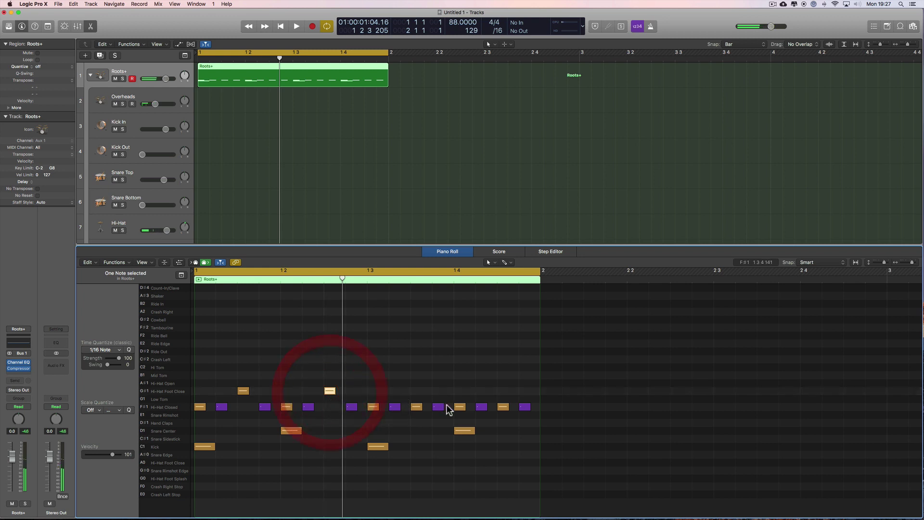
{"action": "left_click_drag", "start_coordinate": [416, 410], "coordinate": [416, 392]}
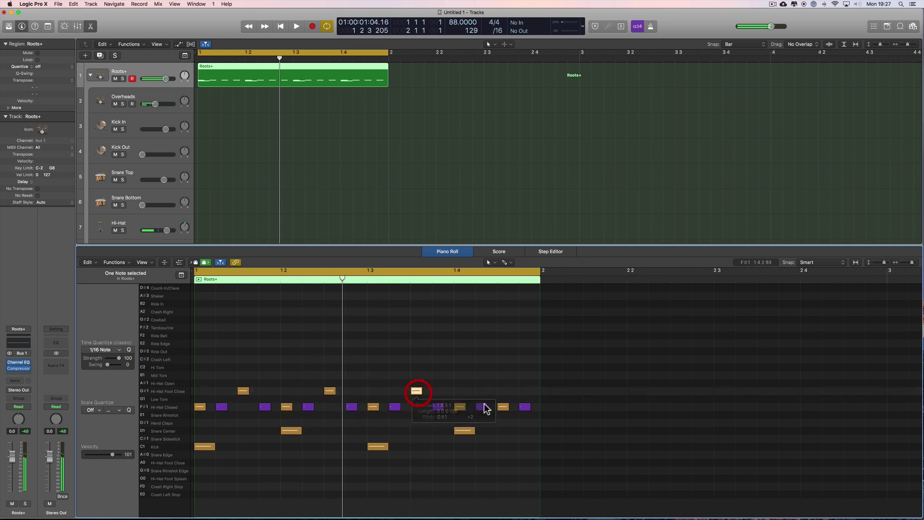
{"action": "left_click_drag", "start_coordinate": [503, 407], "coordinate": [501, 391]}
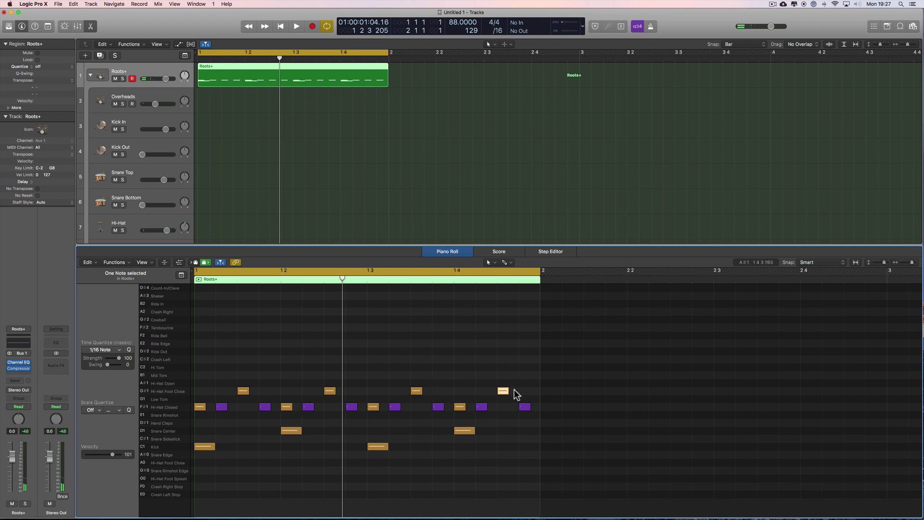
{"action": "key", "text": "space"}
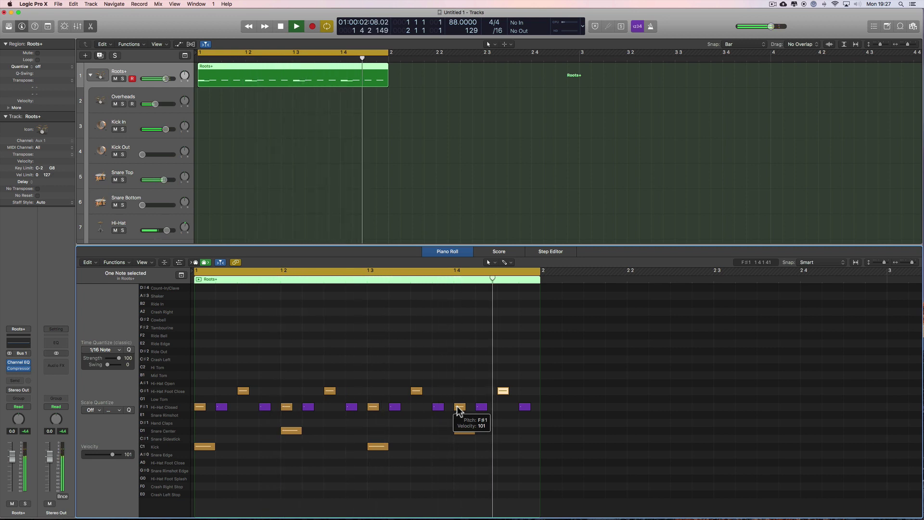
{"action": "key", "text": "space"}
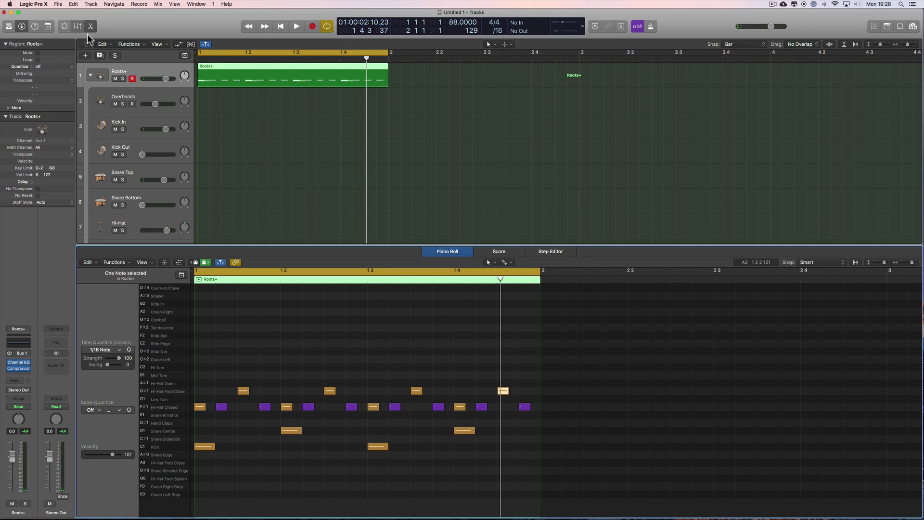
- Show the mixer and insert the TR5 EQ-73 on the Kick In channel
{"action": "left_click", "coordinate": [77, 26]}
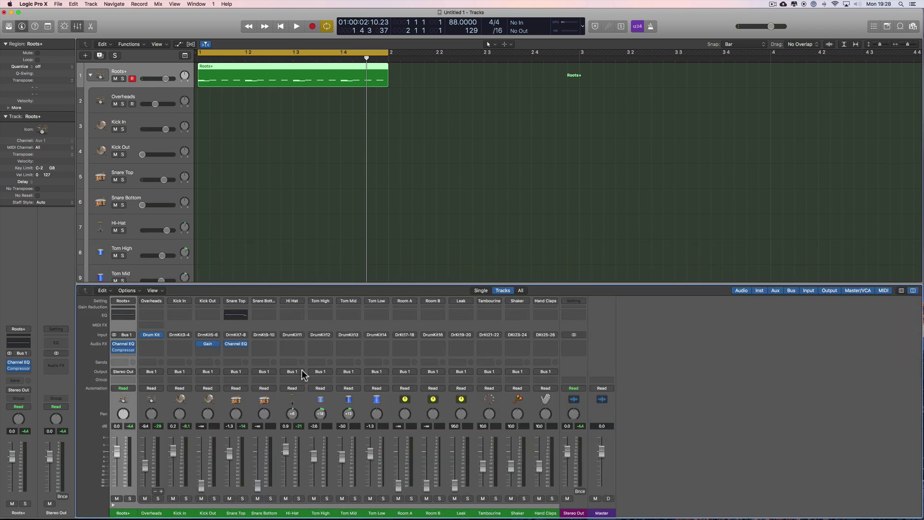
{"action": "left_click", "coordinate": [256, 271]}
{"action": "left_click", "coordinate": [187, 347]}
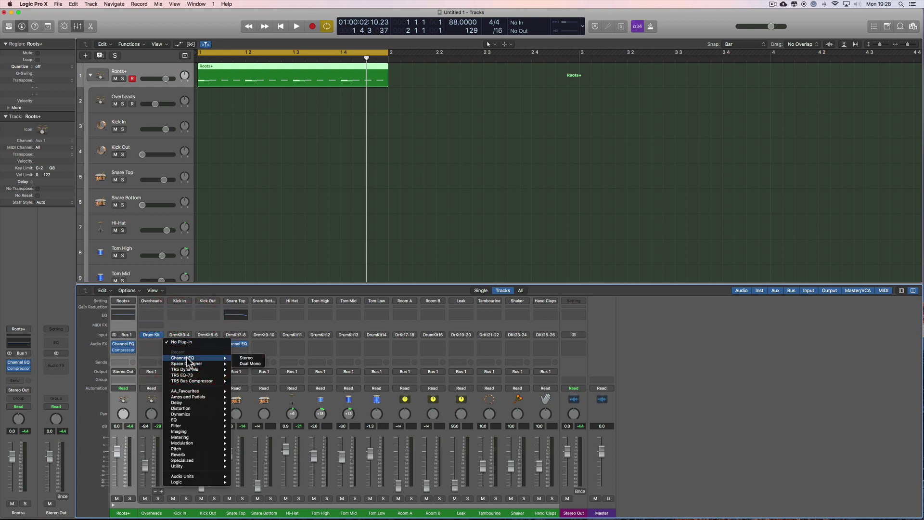
{"action": "mouse_move", "coordinate": [202, 375]}
{"action": "left_click", "coordinate": [245, 375]}
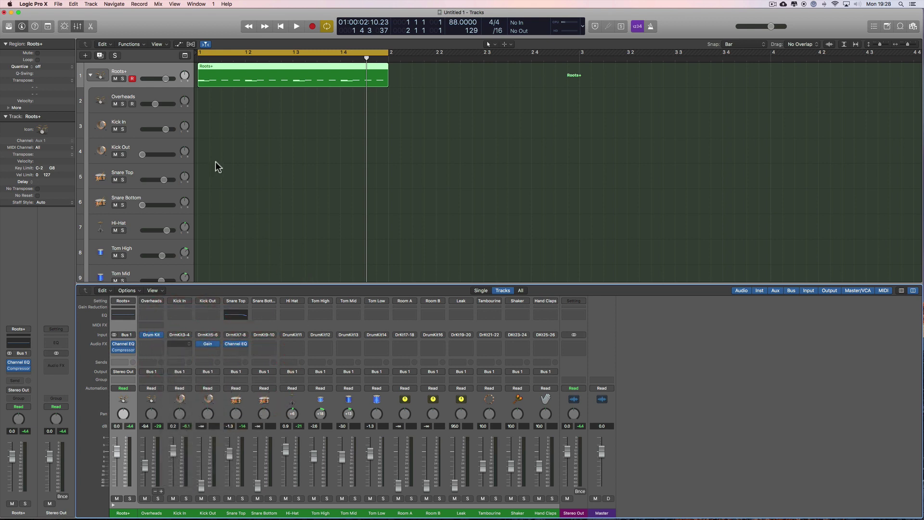
{"action": "left_click_drag", "start_coordinate": [162, 47], "coordinate": [311, 141]}
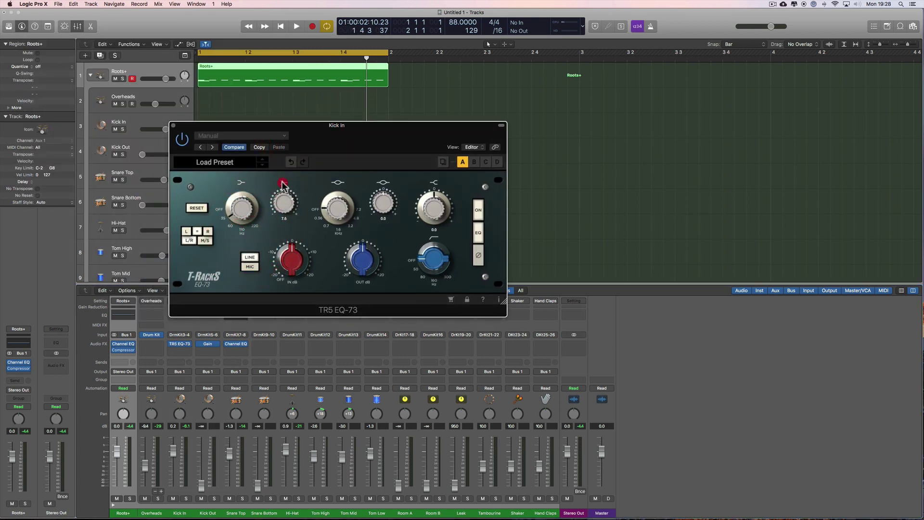
- Set the Kick In EQ-73's low gain to 7.9, mid gain to -15.5 and high gain to 4.4, raise its output and audition the loop
{"action": "left_click_drag", "start_coordinate": [282, 184], "coordinate": [282, 180]}
{"action": "left_click_drag", "start_coordinate": [384, 202], "coordinate": [392, 233]}
{"action": "left_click_drag", "start_coordinate": [383, 197], "coordinate": [434, 197]}
{"action": "key", "text": "space"}
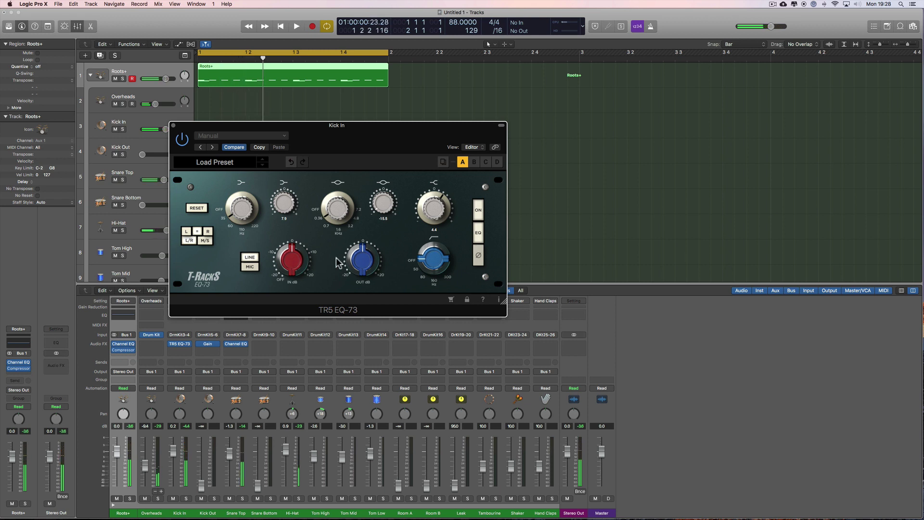
{"action": "key", "text": "space"}
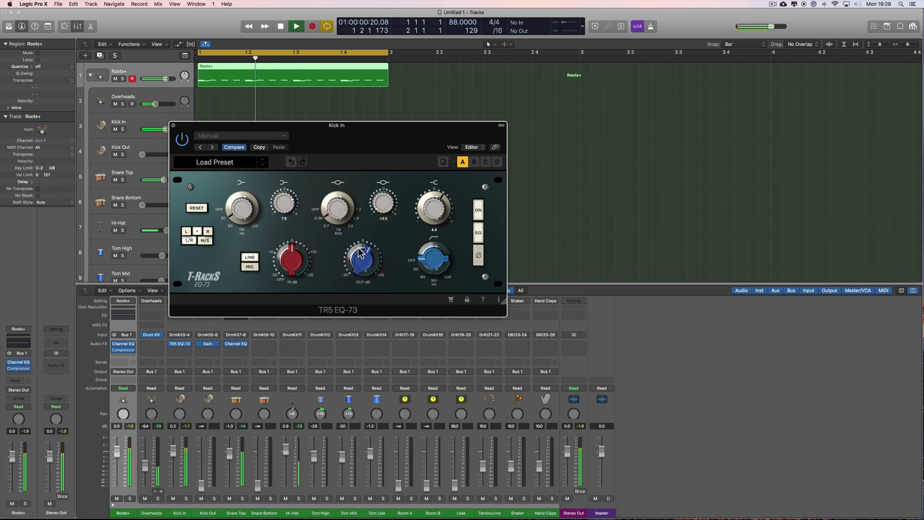
{"action": "key", "text": "space"}
{"action": "left_click", "coordinate": [173, 125]}
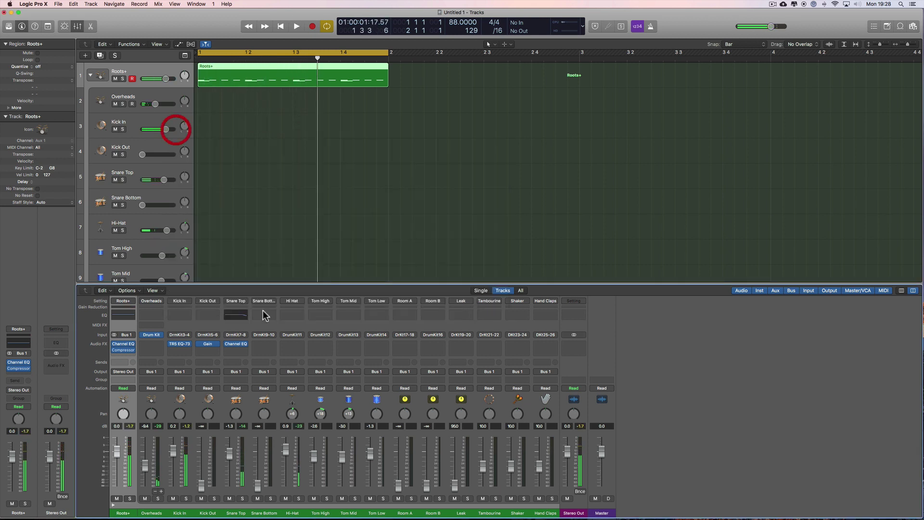
- Insert the TR5 Dyna-Mu after the EQ on the Kick In channel and load its Fatty Bass preset
{"action": "left_click", "coordinate": [184, 351]}
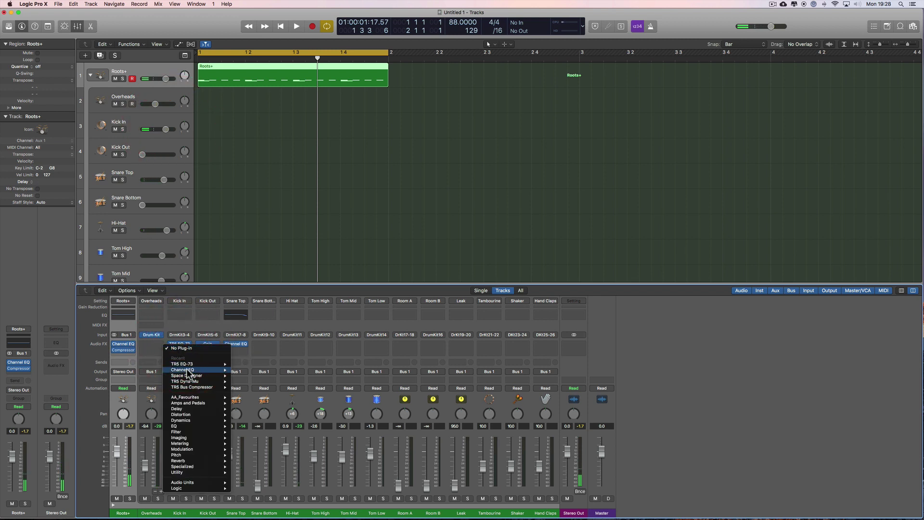
{"action": "mouse_move", "coordinate": [212, 381]}
{"action": "left_click", "coordinate": [243, 382]}
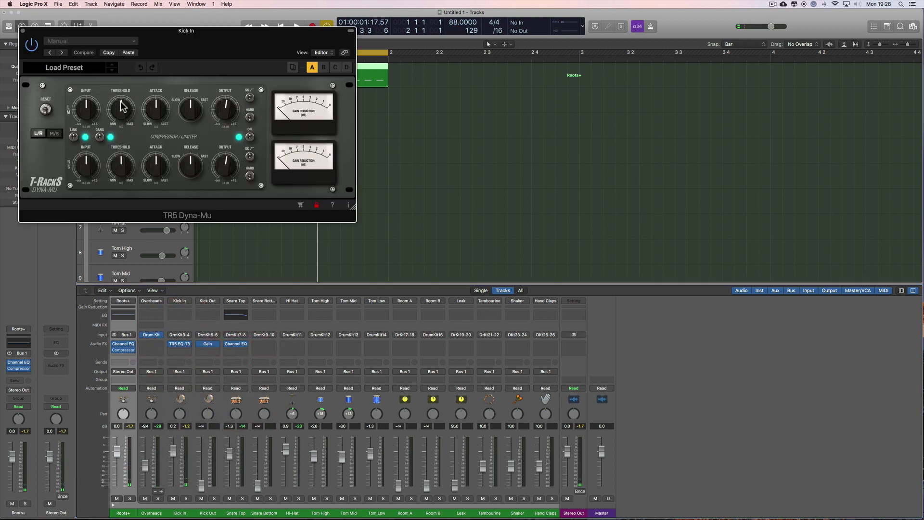
{"action": "left_click_drag", "start_coordinate": [129, 36], "coordinate": [190, 102]}
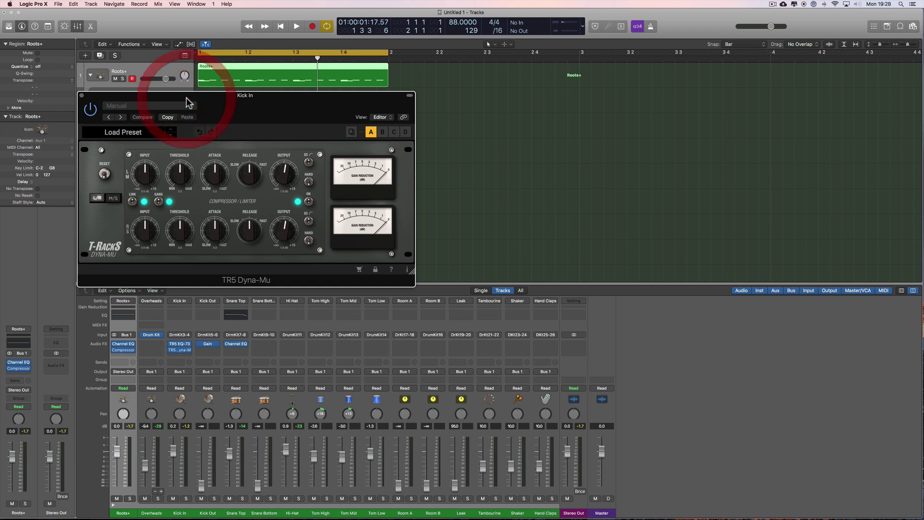
{"action": "left_click", "coordinate": [137, 137]}
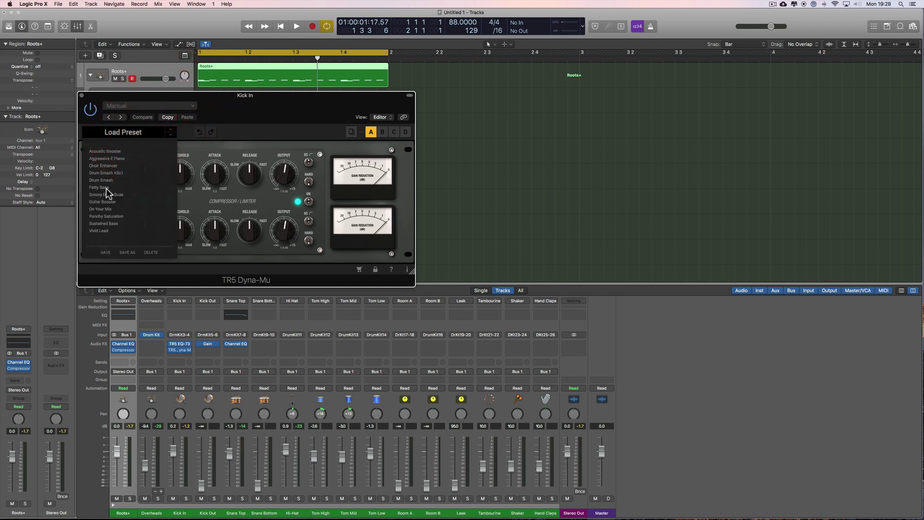
{"action": "left_click", "coordinate": [105, 187]}
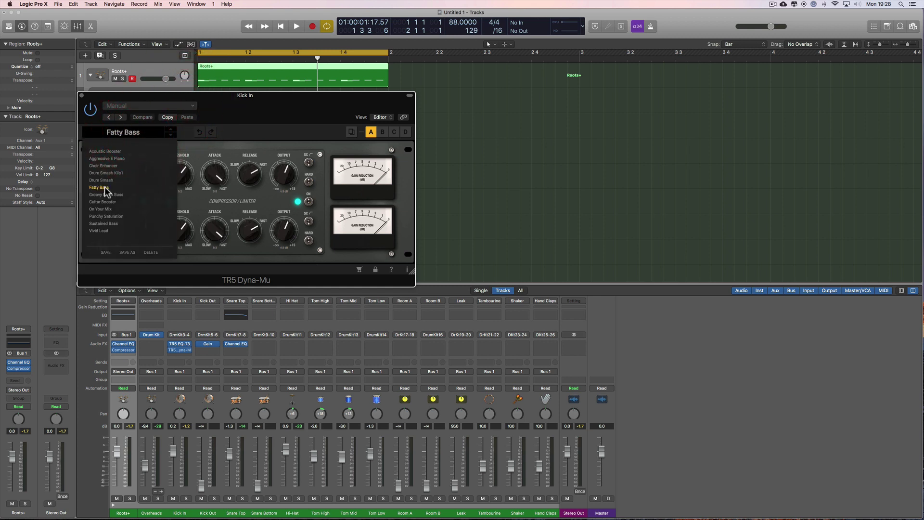
{"action": "left_click", "coordinate": [244, 93]}
- Adjust the Kick In Dyna-Mu's output slightly while the loop plays, and close the plug-in
{"action": "key", "text": "space"}
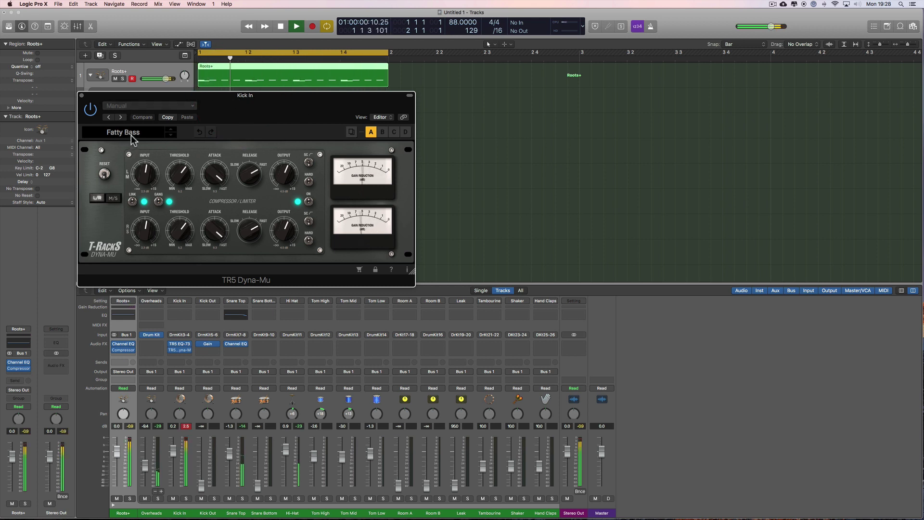
{"action": "left_click_drag", "start_coordinate": [287, 174], "coordinate": [301, 179]}
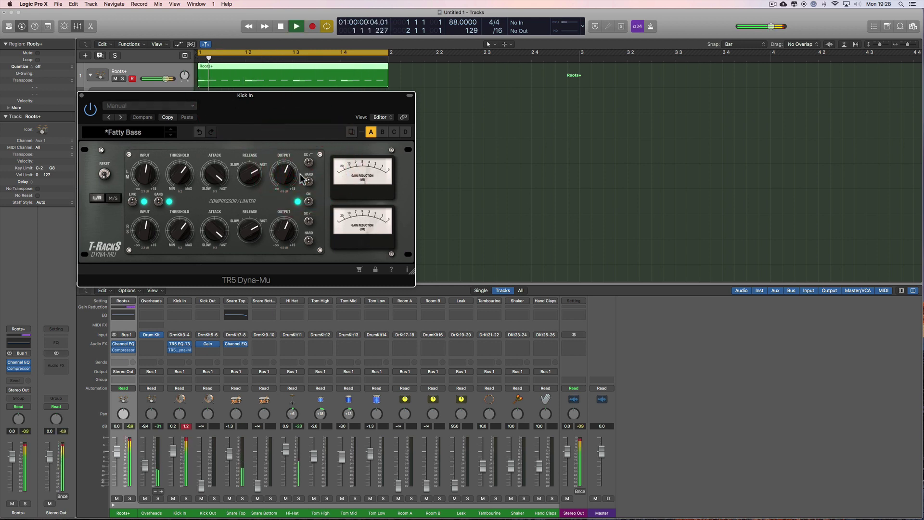
{"action": "key", "text": "space"}
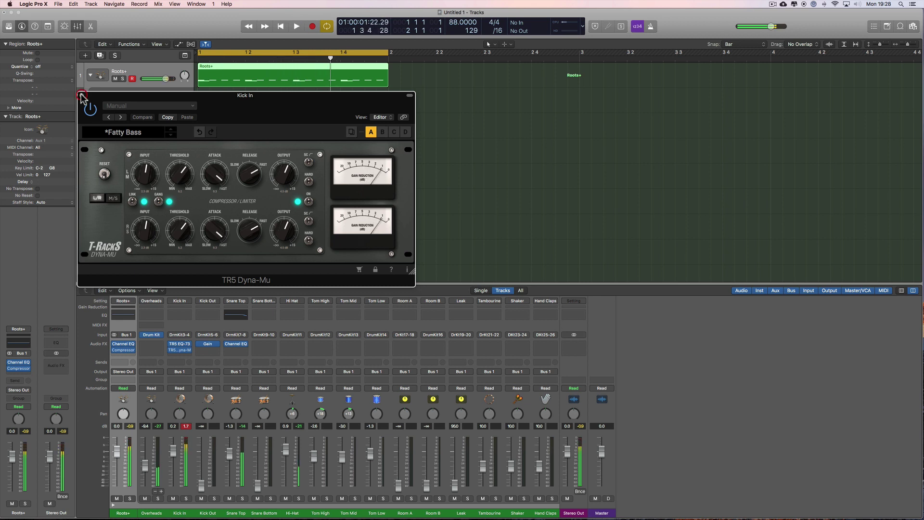
{"action": "left_click", "coordinate": [81, 96]}
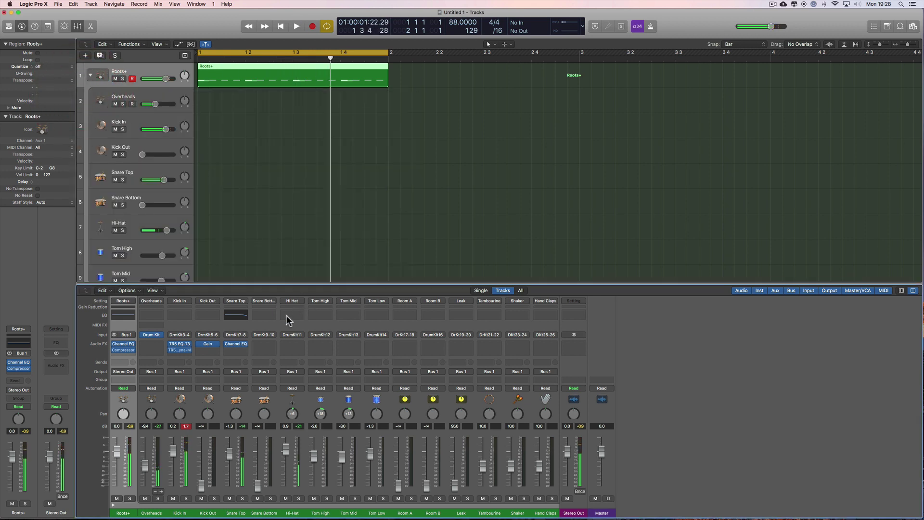
- Replace the Channel EQ on the Snare Top channel with the TR5 EQ-73
{"action": "left_click", "coordinate": [244, 513]}
{"action": "left_click", "coordinate": [245, 344]}
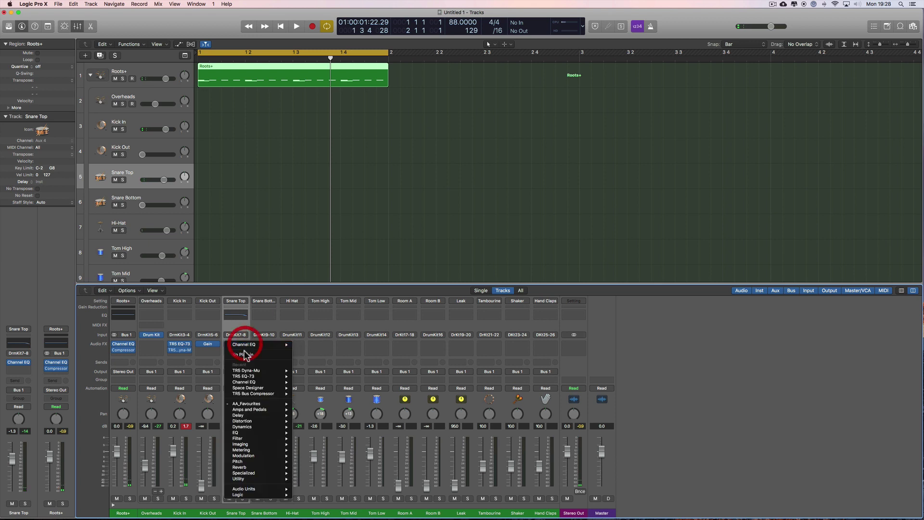
{"action": "left_click", "coordinate": [247, 349]}
{"action": "left_click", "coordinate": [245, 344]}
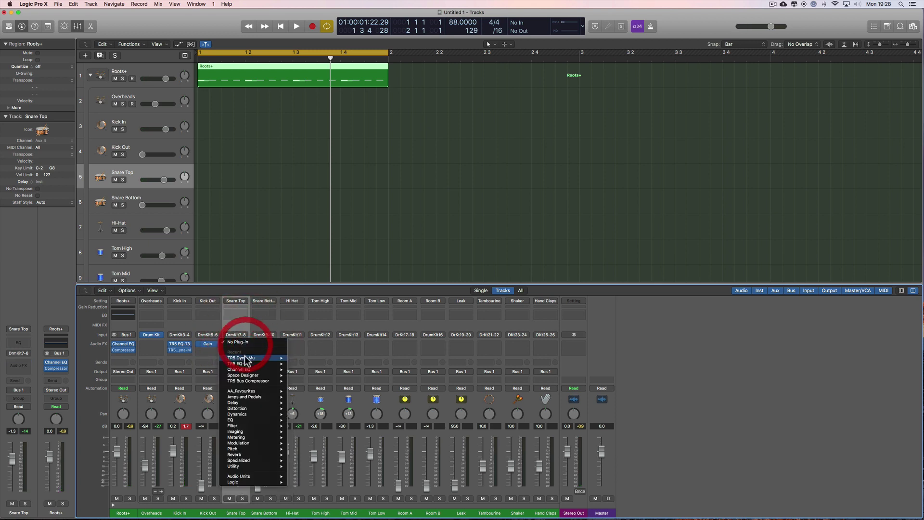
{"action": "mouse_move", "coordinate": [260, 364]}
{"action": "left_click", "coordinate": [320, 367]}
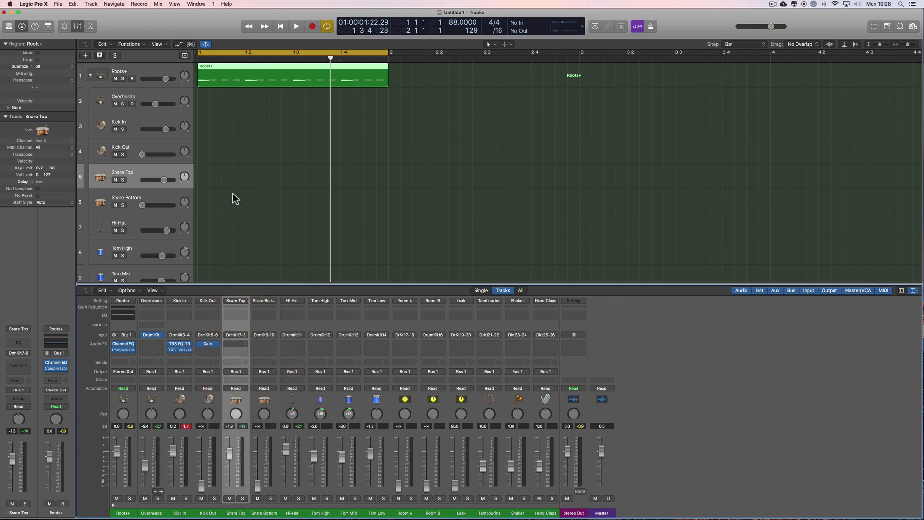
- Choose the Snare Top EQ-73's low and mid frequencies, and set its low gain to 7.0, mid gain to -15.2 and high gain to 5.5
{"action": "left_click_drag", "start_coordinate": [184, 36], "coordinate": [300, 88]}
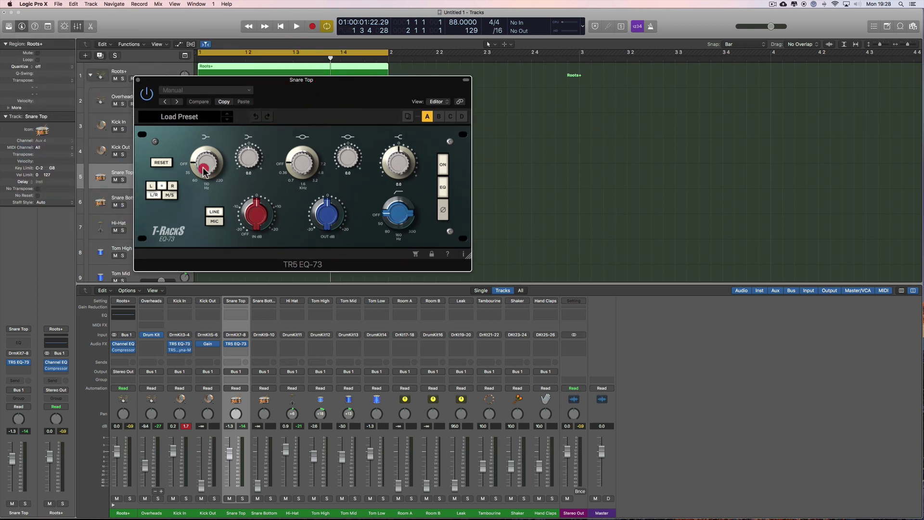
{"action": "left_click_drag", "start_coordinate": [206, 164], "coordinate": [212, 197]}
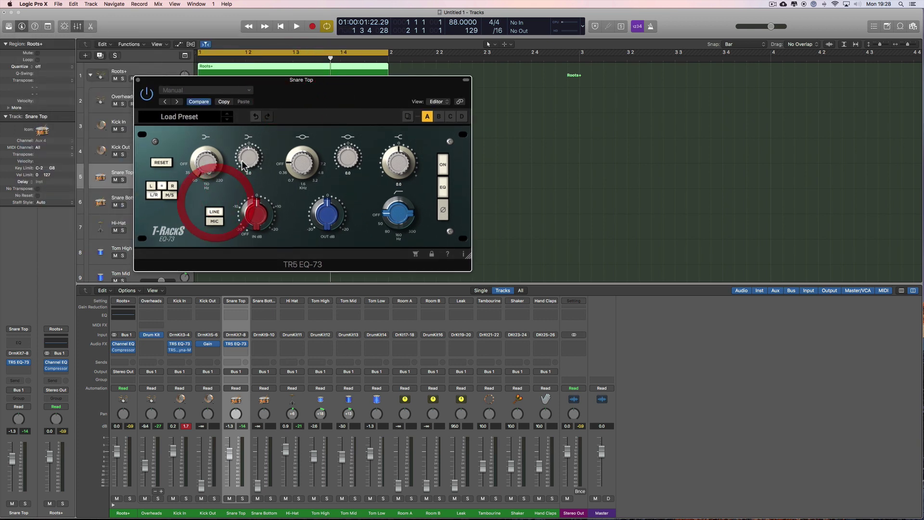
{"action": "mouse_move", "coordinate": [248, 153]}
{"action": "left_mouse_down"}
{"action": "mouse_move", "coordinate": [321, 172]}
{"action": "mouse_move", "coordinate": [348, 166]}
{"action": "mouse_move", "coordinate": [356, 206]}
{"action": "left_mouse_up"}
{"action": "left_click", "coordinate": [302, 177]}
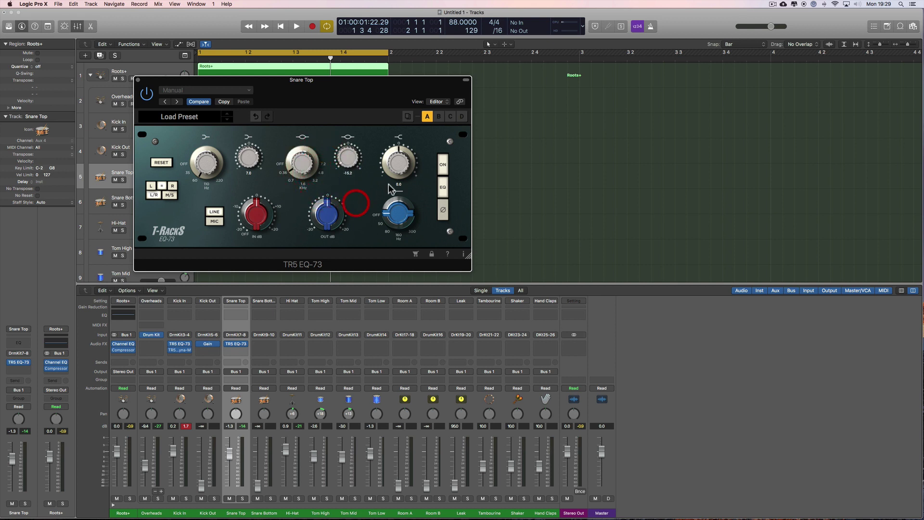
{"action": "left_click_drag", "start_coordinate": [399, 173], "coordinate": [391, 165]}
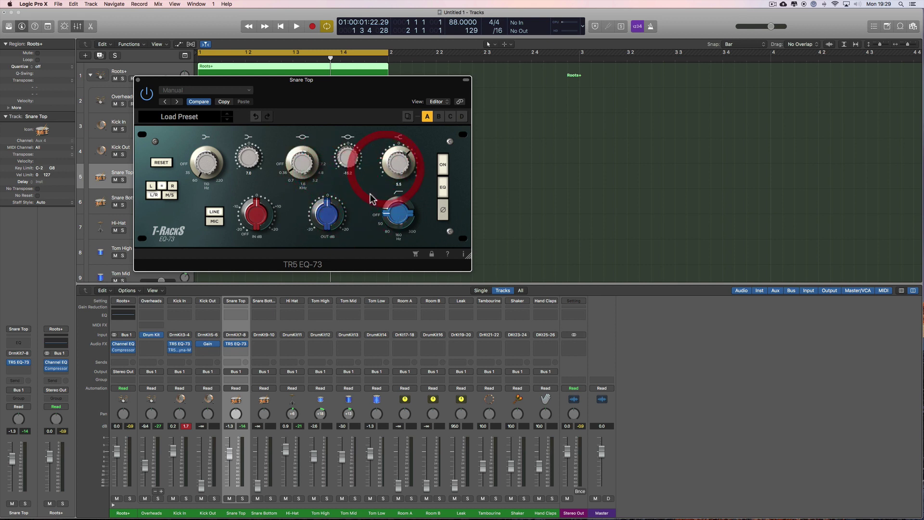
- Raise the Snare Top EQ-73's input to nearly +10 dB while auditioning the loop
{"action": "key", "text": "space"}
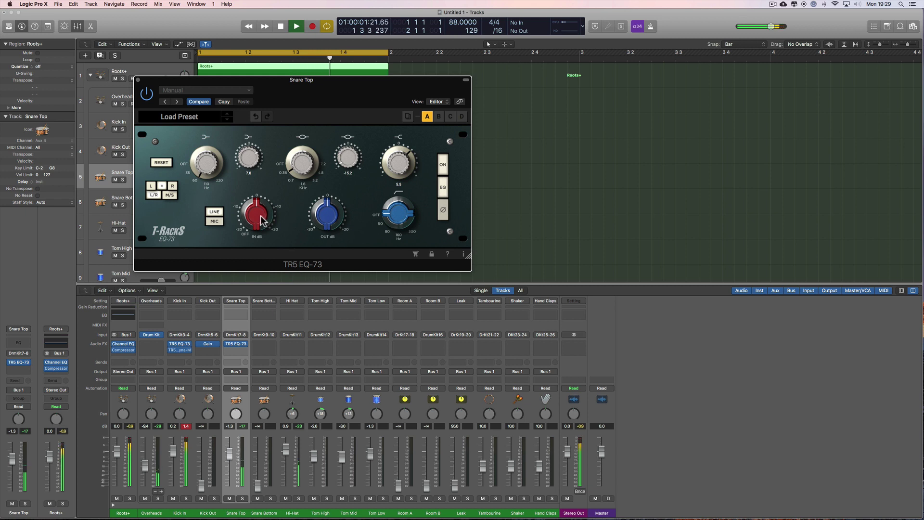
{"action": "left_click_drag", "start_coordinate": [263, 219], "coordinate": [260, 196]}
{"action": "left_click", "coordinate": [224, 221]}
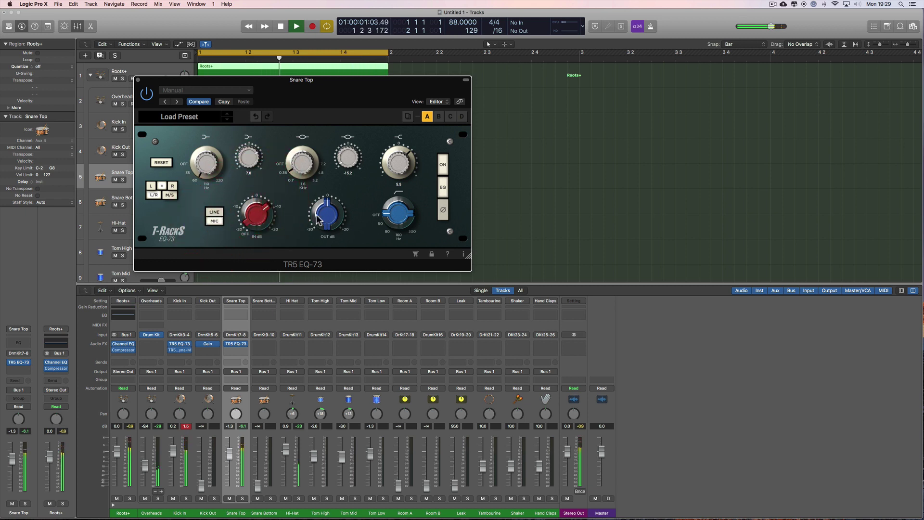
{"action": "left_click_drag", "start_coordinate": [327, 216], "coordinate": [328, 212]}
{"action": "key", "text": "space"}
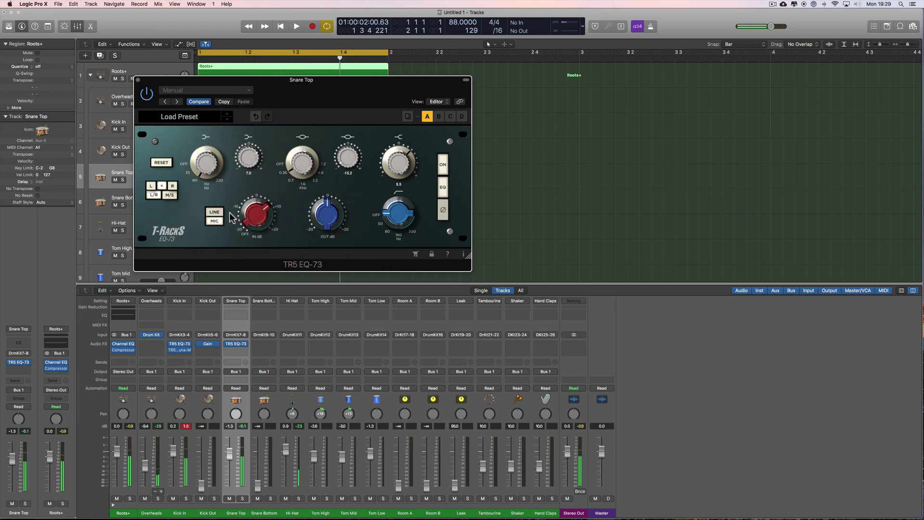
{"action": "key", "text": "space"}
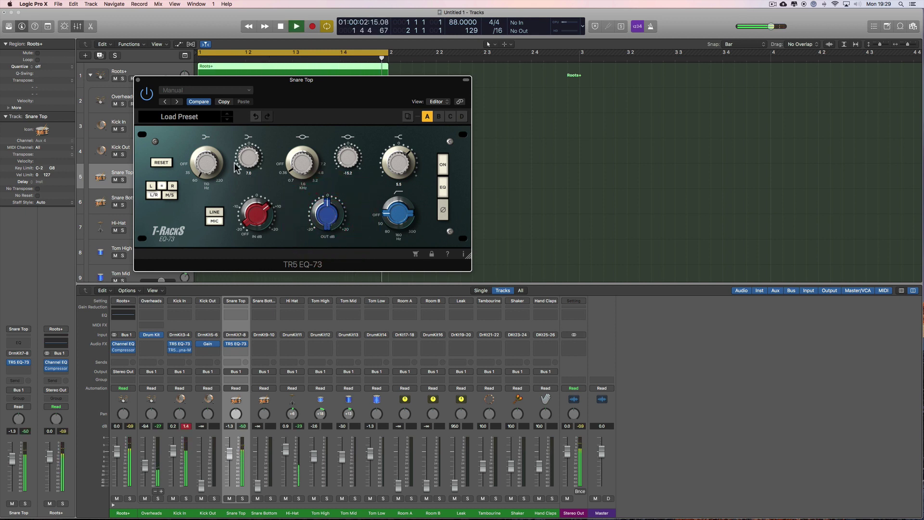
- Raise the Snare Top EQ-73's low gain to about 8.8 while listening, stop playback and close the plug-in
{"action": "left_click_drag", "start_coordinate": [242, 166], "coordinate": [245, 157]}
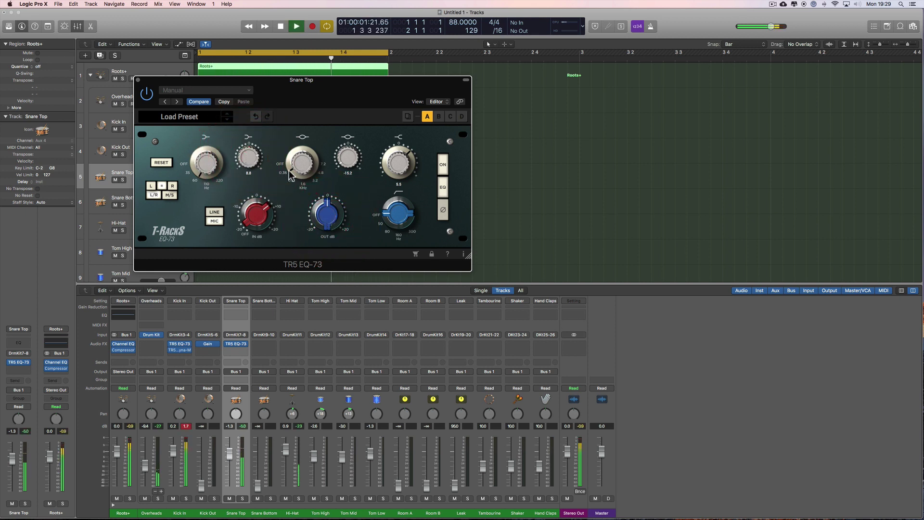
{"action": "key", "text": "space"}
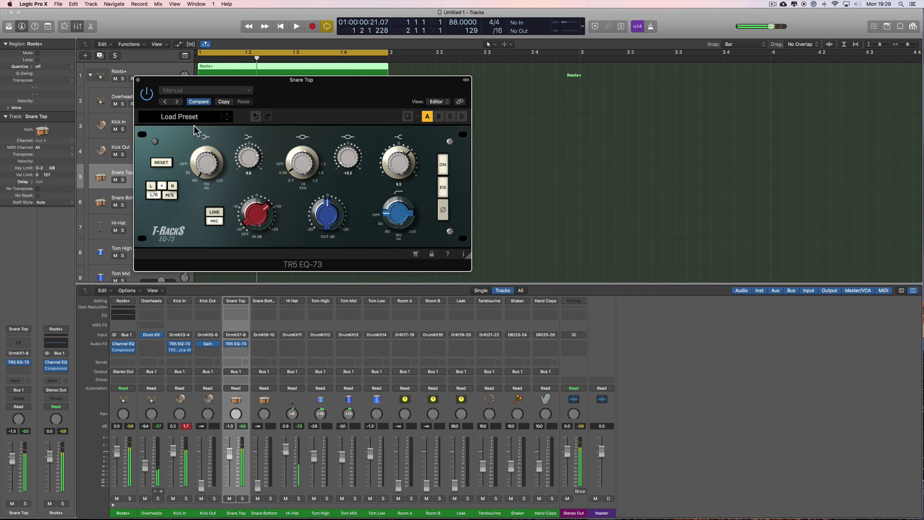
{"action": "left_click", "coordinate": [138, 81]}
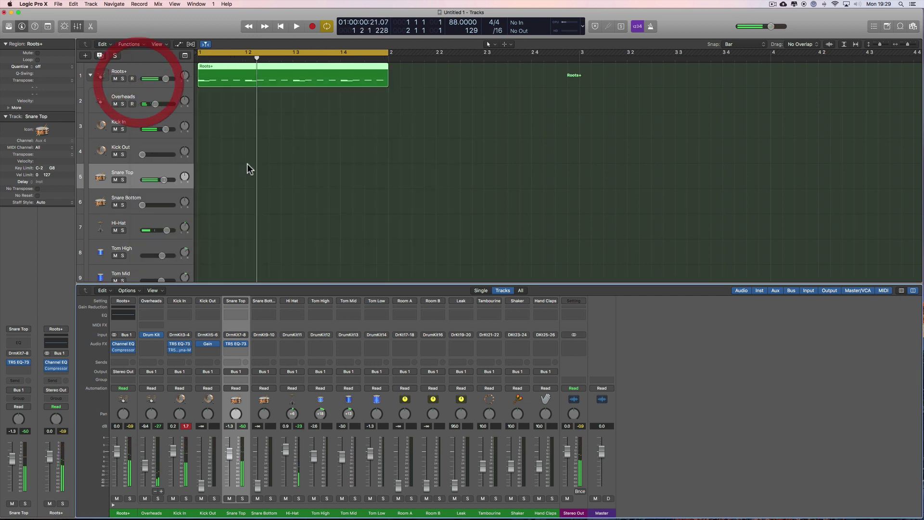
- Insert a stereo TR5 Dyna-Mu after the EQ on the Snare Top channel and load its Groovy Drum Buss preset
{"action": "left_click", "coordinate": [253, 351]}
{"action": "mouse_move", "coordinate": [260, 370]}
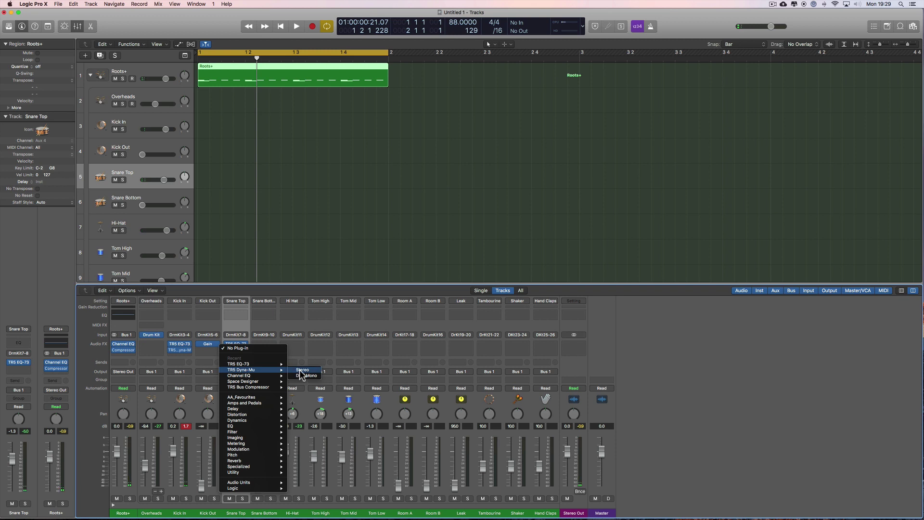
{"action": "left_click", "coordinate": [302, 370]}
{"action": "left_click", "coordinate": [77, 68]}
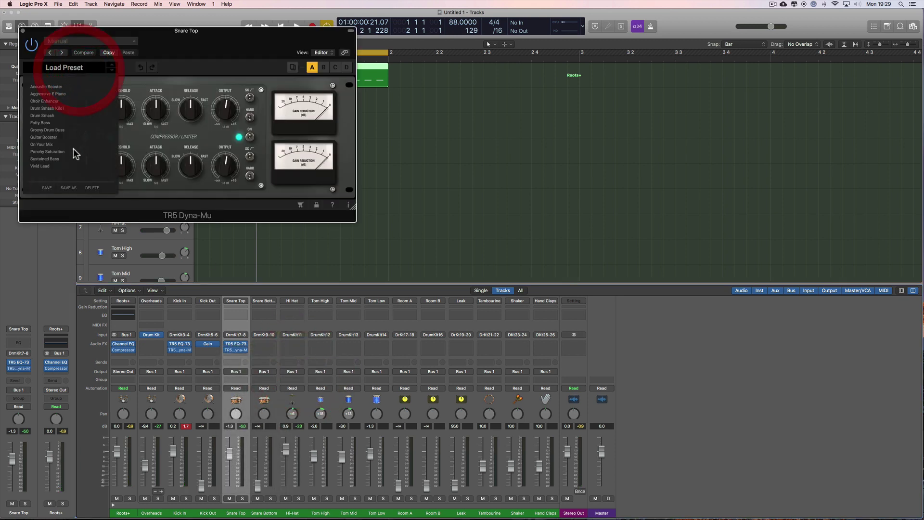
{"action": "left_click", "coordinate": [50, 130]}
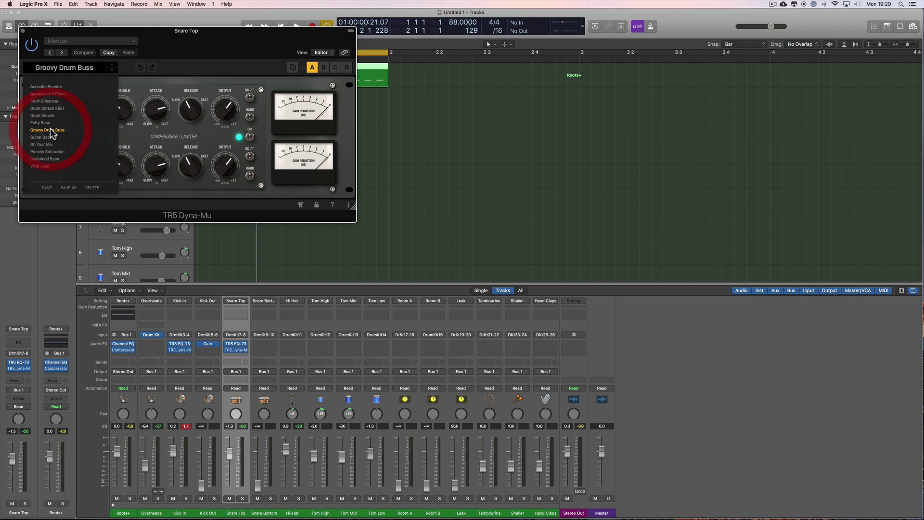
{"action": "left_click", "coordinate": [207, 37]}
- Lower the Snare Top Dyna-Mu's input slightly while the loop plays, close the plug-in and stop playback
{"action": "key", "text": "space"}
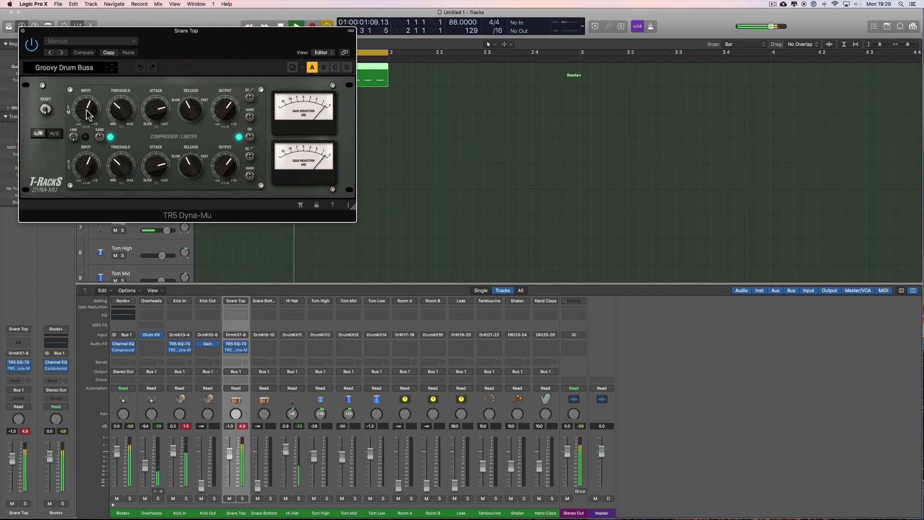
{"action": "left_click_drag", "start_coordinate": [87, 114], "coordinate": [88, 128]}
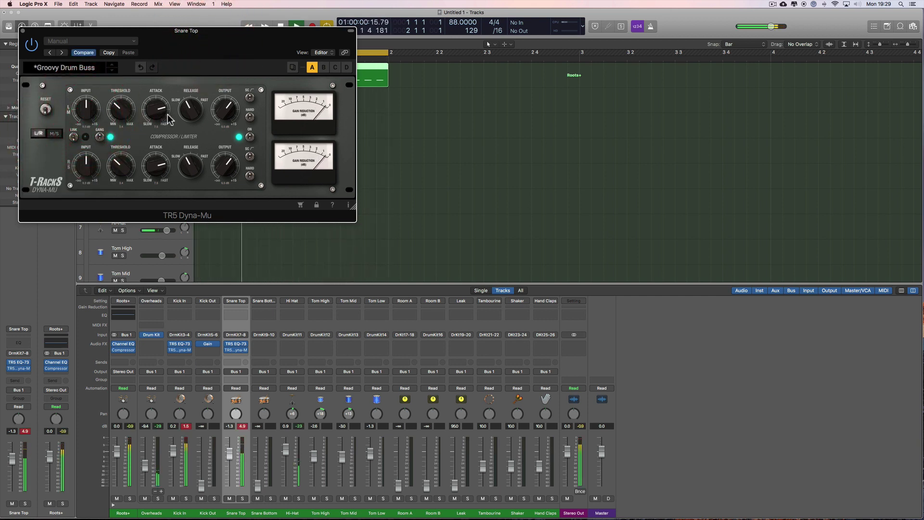
{"action": "left_click", "coordinate": [22, 32]}
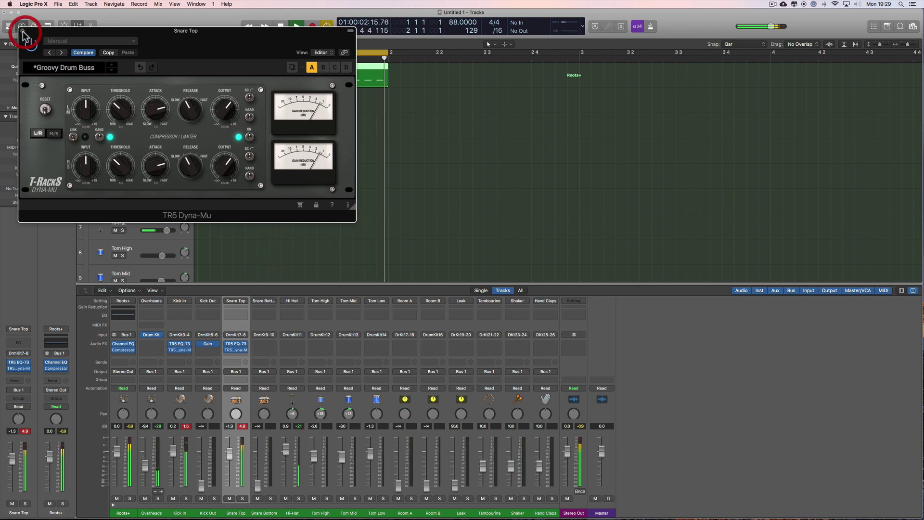
{"action": "key", "text": "space"}
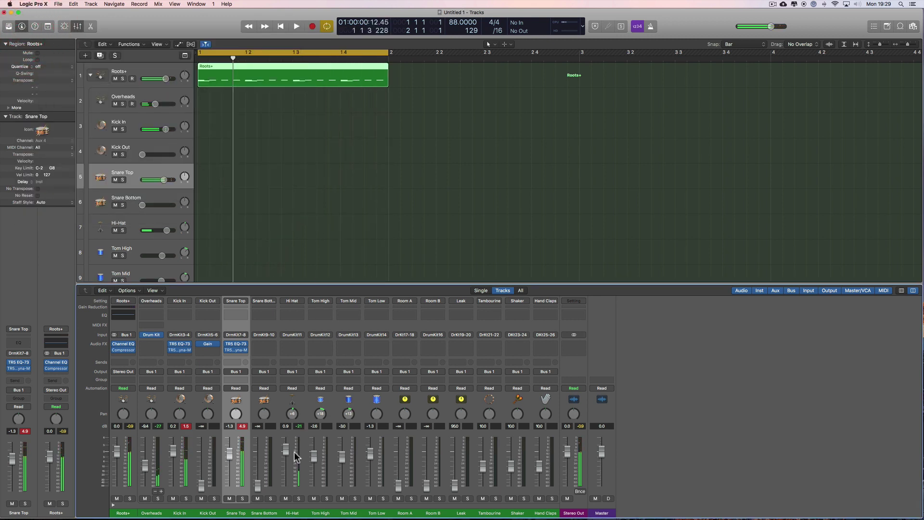
- Add a send to Bus 2 on the Snare Top channel
{"action": "left_click", "coordinate": [238, 365]}
{"action": "mouse_move", "coordinate": [238, 393]}
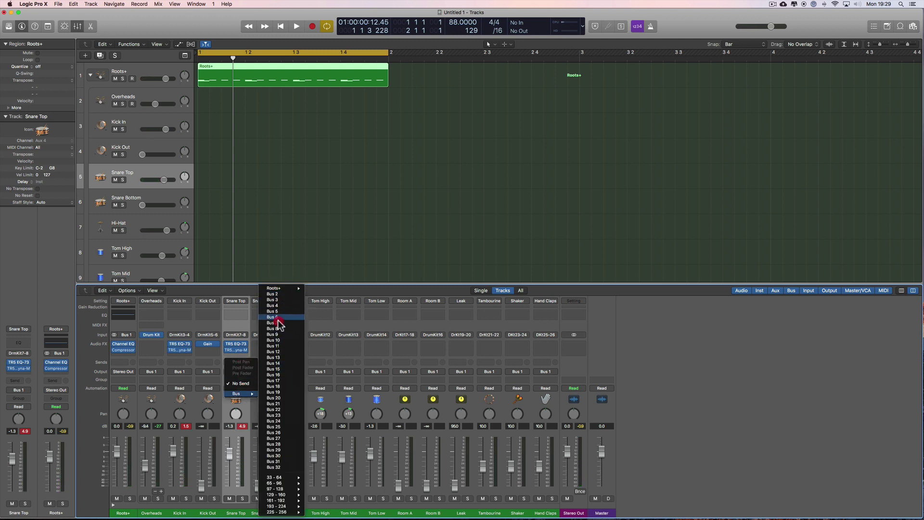
{"action": "mouse_move", "coordinate": [291, 290]}
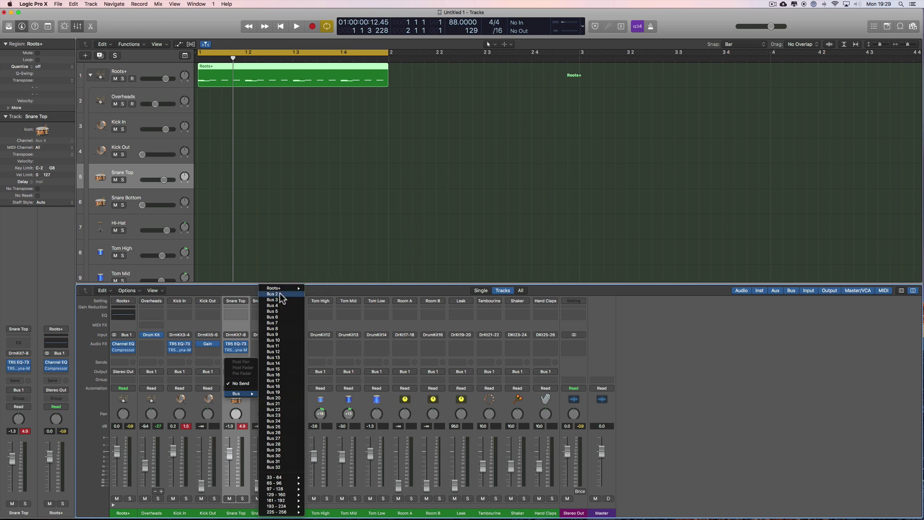
{"action": "left_click", "coordinate": [279, 293]}
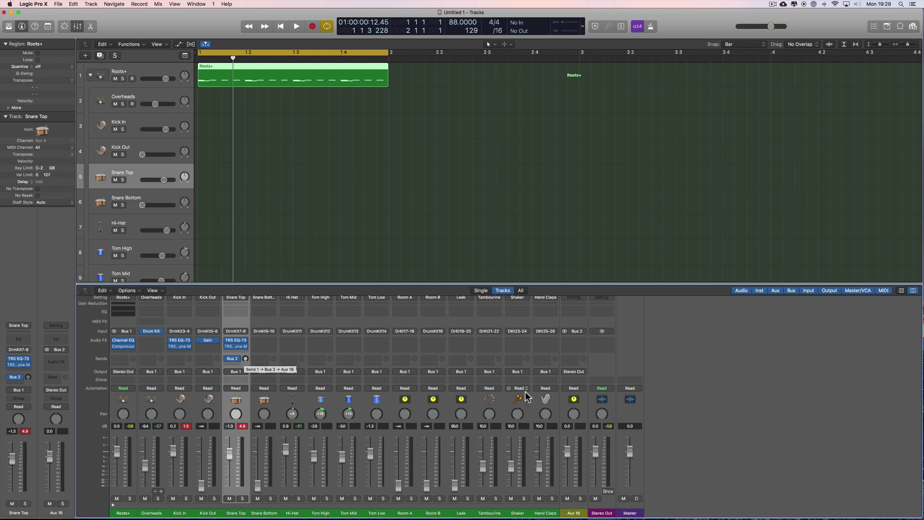
- Insert Space Designer on the Aux 16 channel that receives Bus 2
{"action": "left_click", "coordinate": [573, 512]}
{"action": "left_click", "coordinate": [579, 331]}
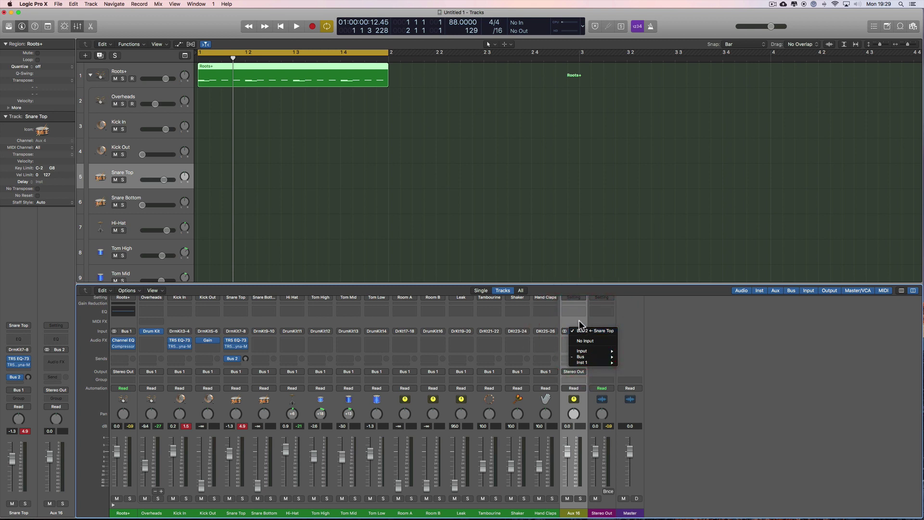
{"action": "left_click", "coordinate": [578, 322]}
{"action": "left_click", "coordinate": [575, 340]}
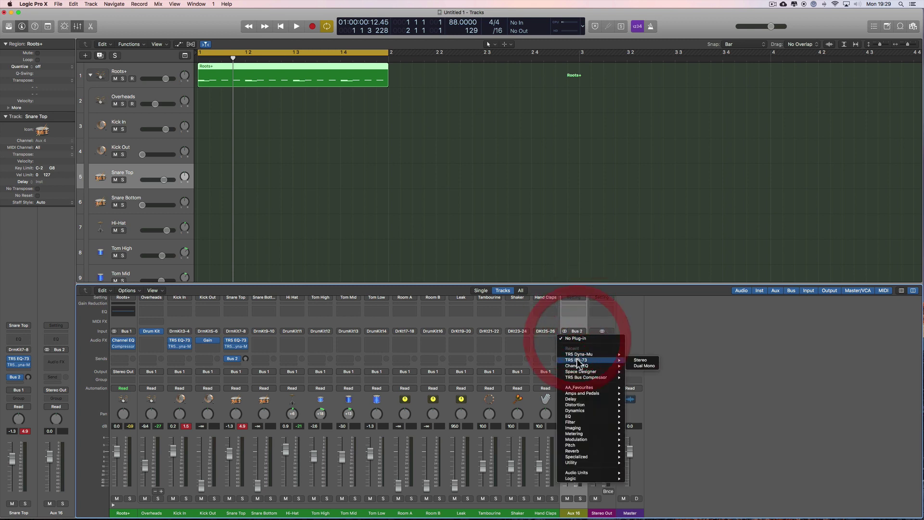
{"action": "mouse_move", "coordinate": [582, 371]}
{"action": "left_click", "coordinate": [630, 372]}
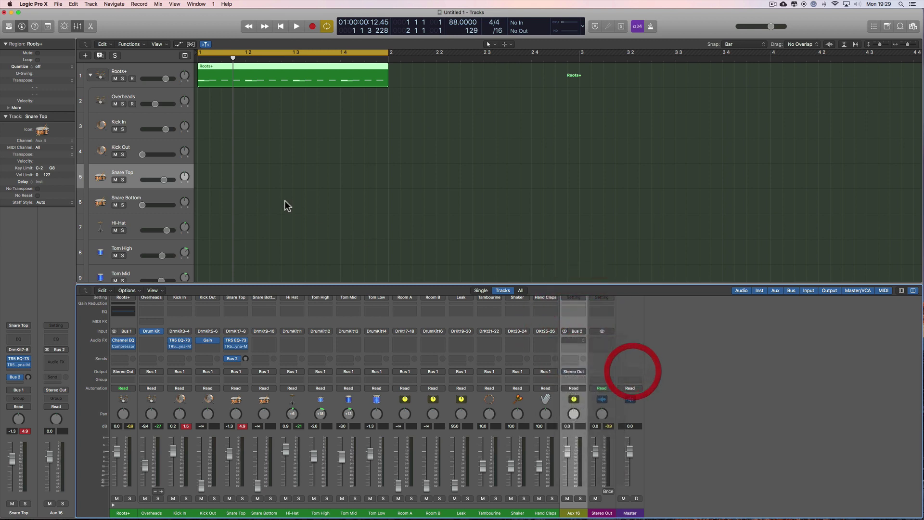
- Load the 1.8s Drum Plate preset from the medium plate reverbs in Space Designer and close the plug-in
{"action": "left_click", "coordinate": [77, 42]}
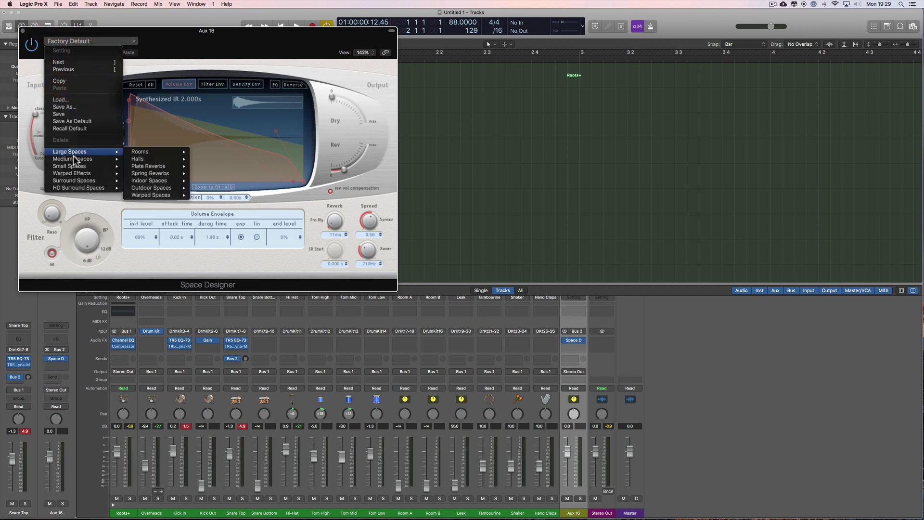
{"action": "mouse_move", "coordinate": [119, 162]}
{"action": "mouse_move", "coordinate": [144, 182]}
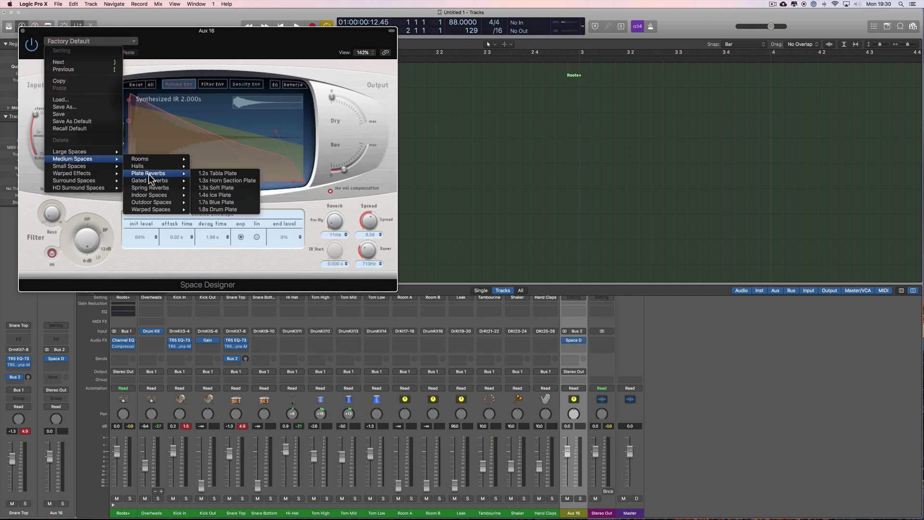
{"action": "left_click", "coordinate": [224, 209]}
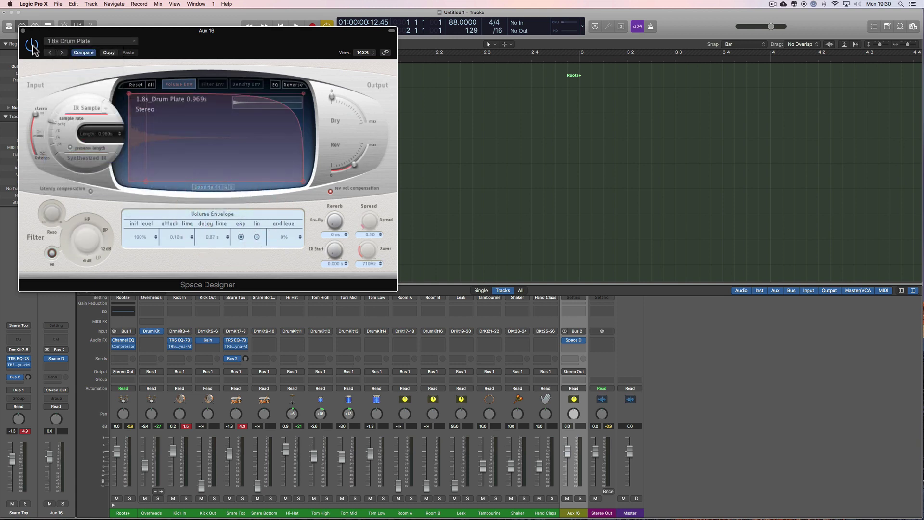
{"action": "left_click", "coordinate": [22, 31]}
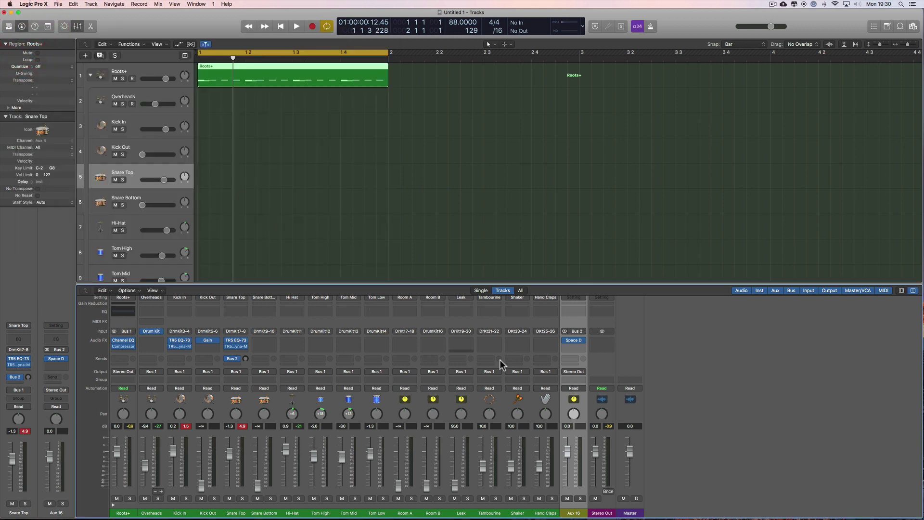
- Raise the Snare Top send to Bus 2 to about -0.2 dB and audition the reverb
{"action": "left_click", "coordinate": [245, 359]}
{"action": "key", "text": "space"}
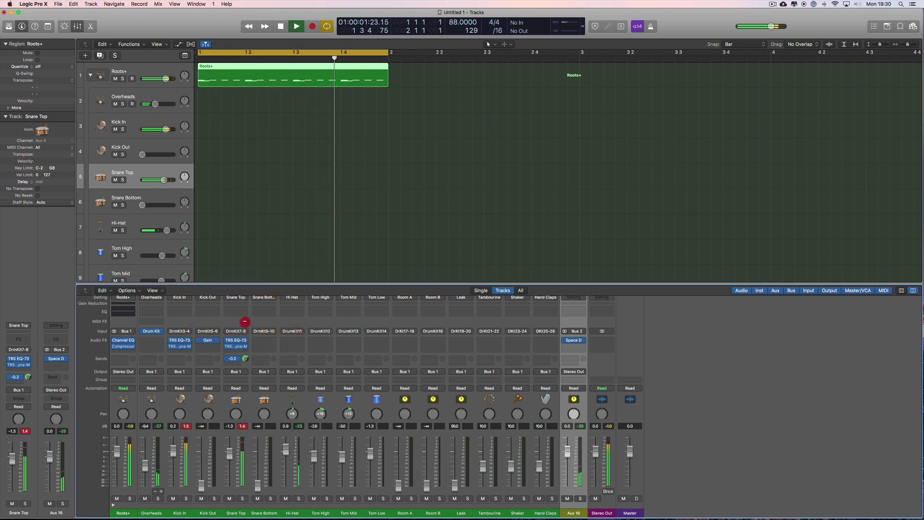
{"action": "key", "text": "space"}
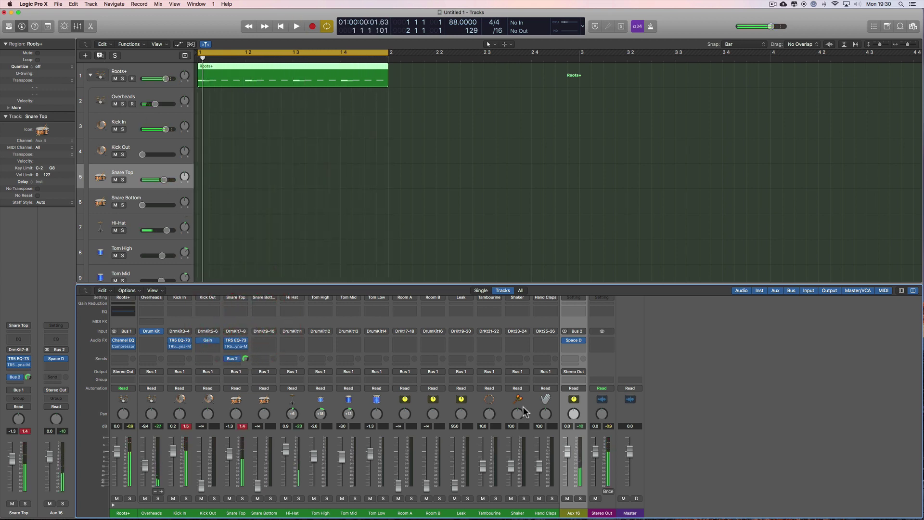
{"action": "left_click", "coordinate": [575, 343]}
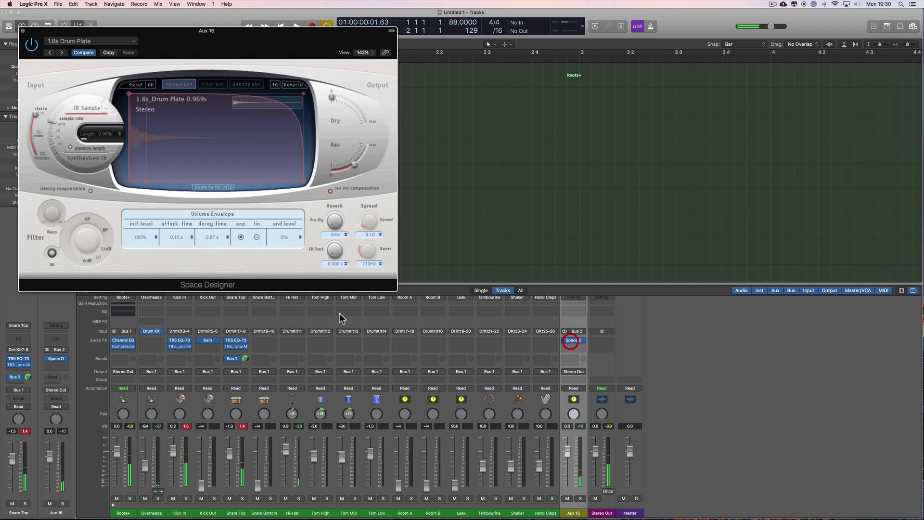
{"action": "left_click", "coordinate": [84, 42]}
{"action": "mouse_move", "coordinate": [89, 153]}
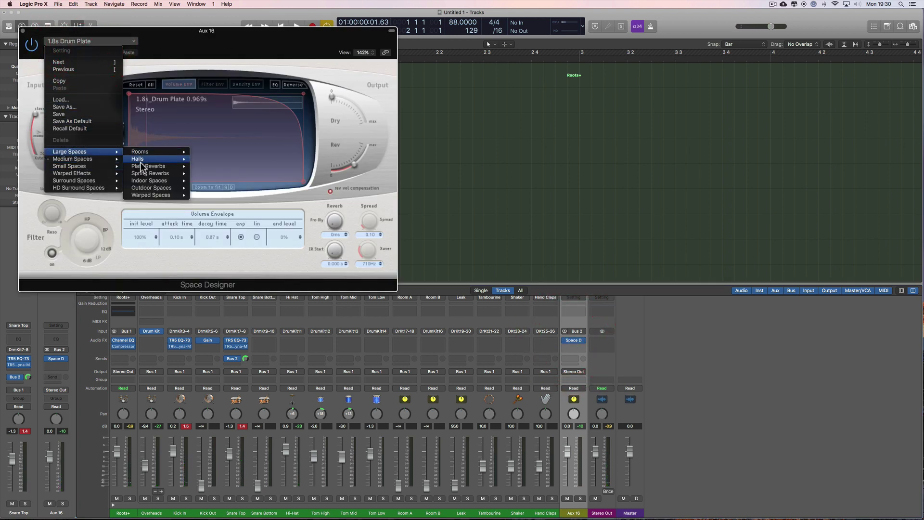
{"action": "mouse_move", "coordinate": [145, 166]}
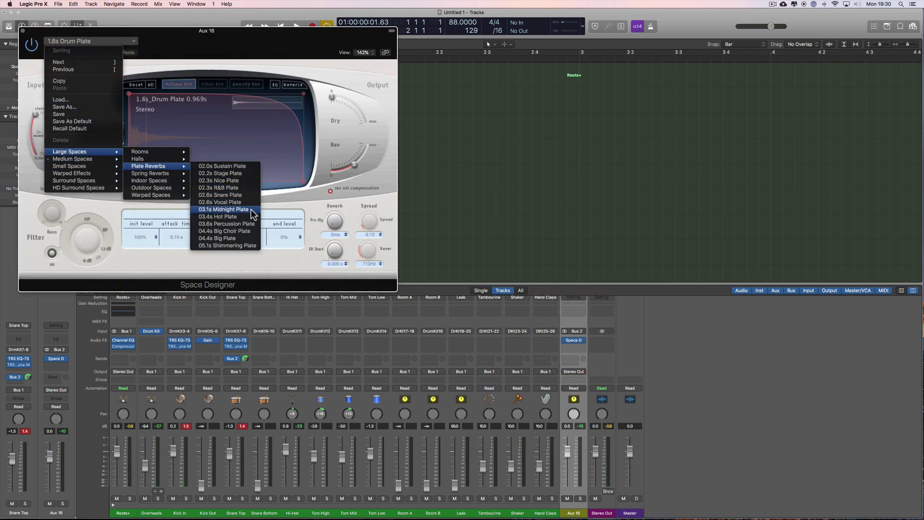
{"action": "left_click", "coordinate": [451, 212]}
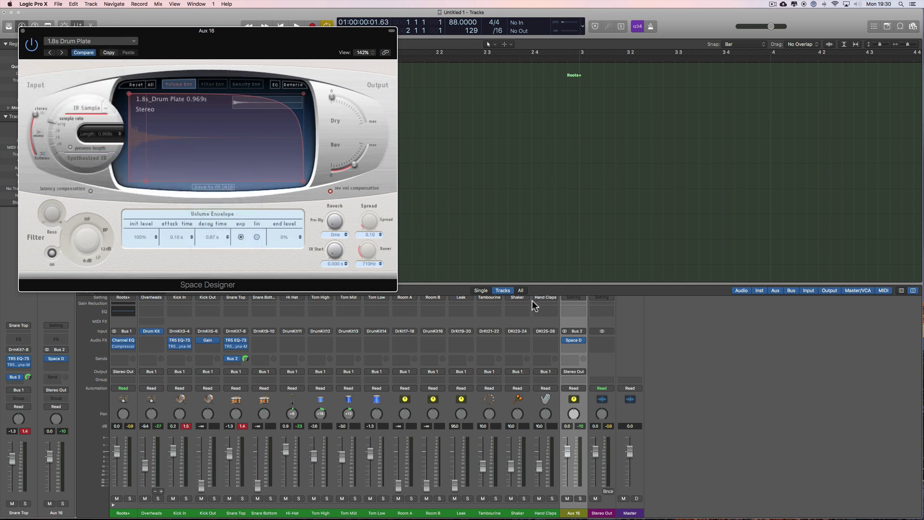
- Replace Space Designer on the Aux 16 channel with the IK Multimedia TR5 CSR Plate reverb
{"action": "left_click", "coordinate": [580, 342]}
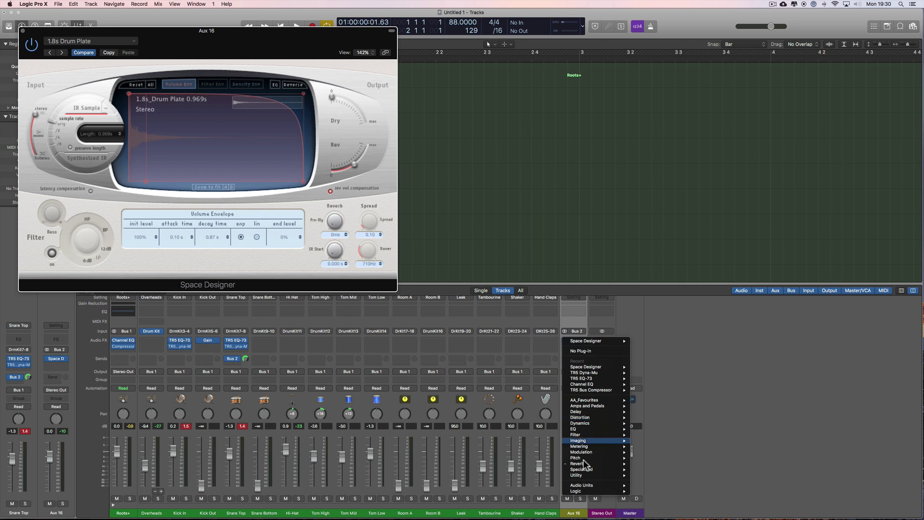
{"action": "mouse_move", "coordinate": [591, 485]}
{"action": "mouse_move", "coordinate": [662, 494]}
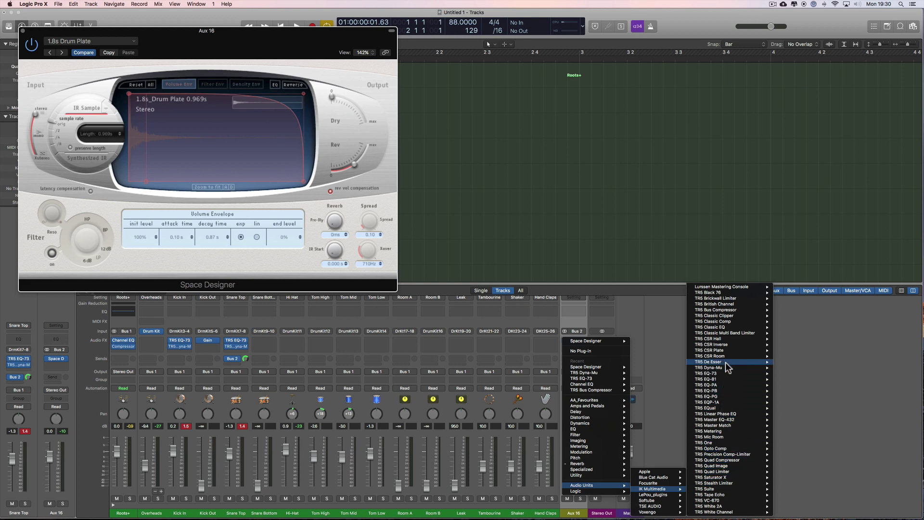
{"action": "mouse_move", "coordinate": [735, 355]}
{"action": "left_click", "coordinate": [785, 351]}
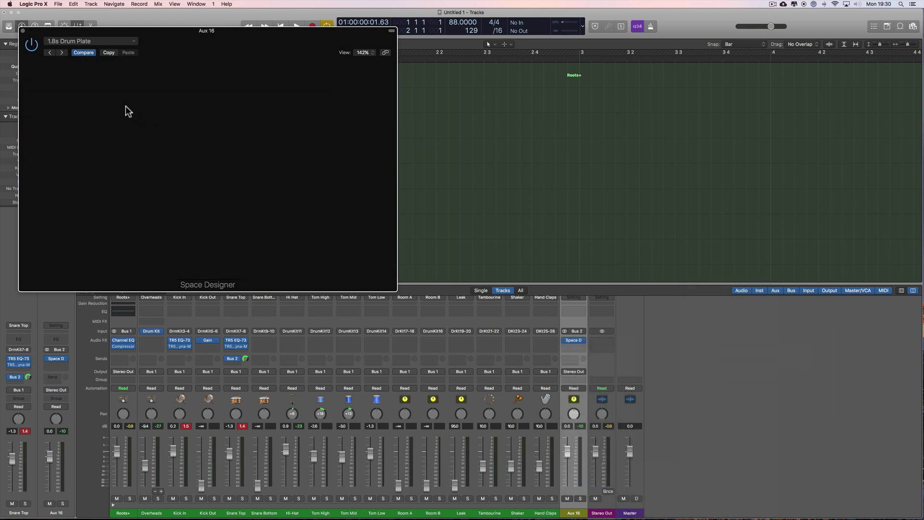
{"action": "left_click_drag", "start_coordinate": [273, 88], "coordinate": [304, 82]}
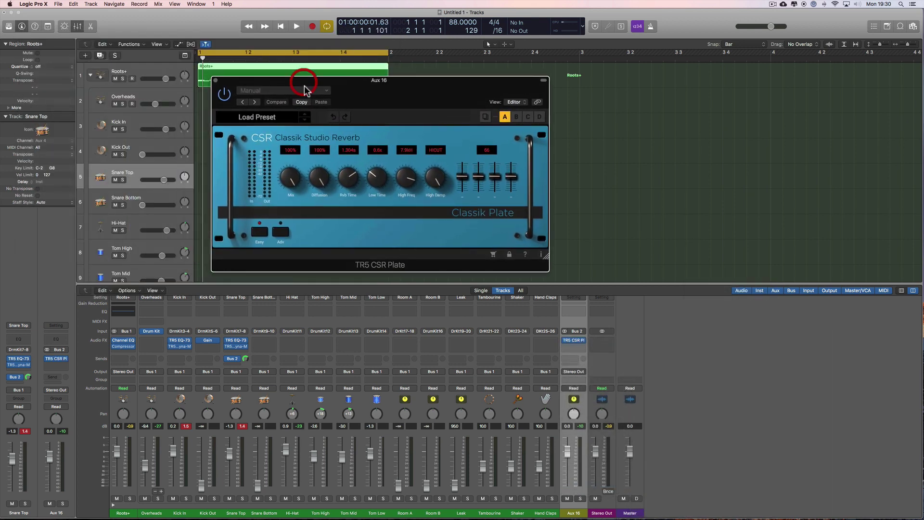
- Load the GoldPlate 2 preset from the Send category in TR5 CSR Plate
{"action": "left_click", "coordinate": [264, 118]}
{"action": "left_click", "coordinate": [228, 151]}
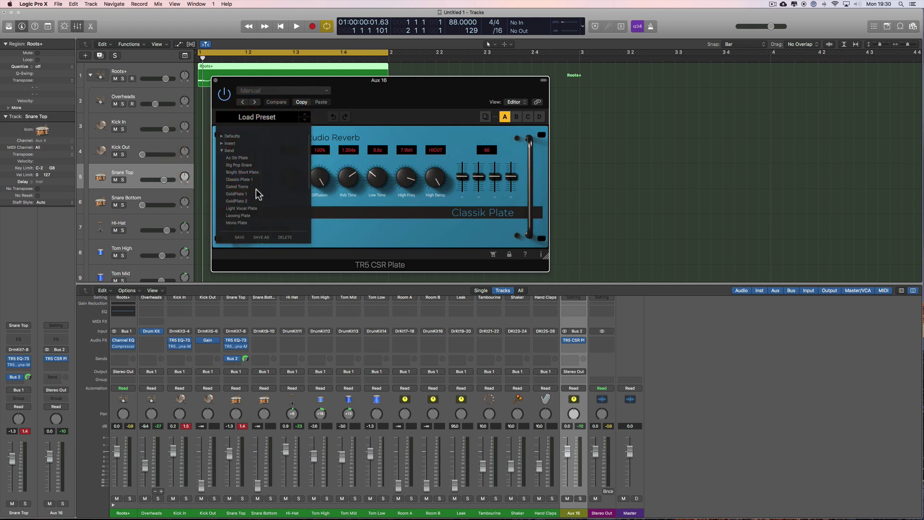
{"action": "left_click", "coordinate": [245, 201]}
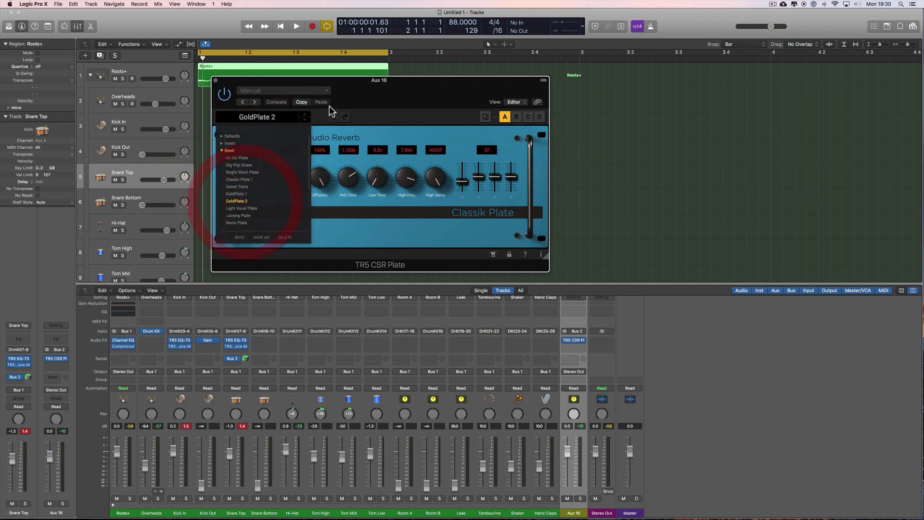
{"action": "left_click", "coordinate": [388, 101]}
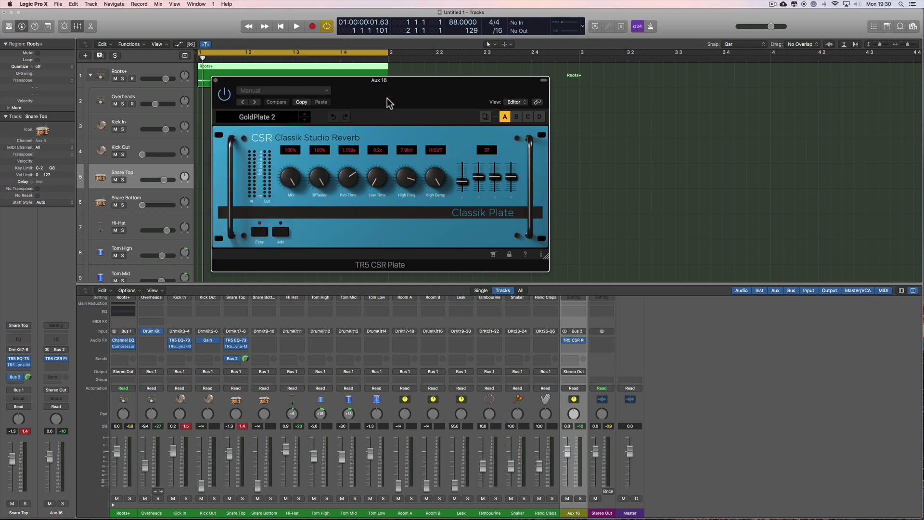
- Show the advanced controls of the CSR Plate and load the GoldPlate 1 Send preset
{"action": "left_click", "coordinate": [281, 231]}
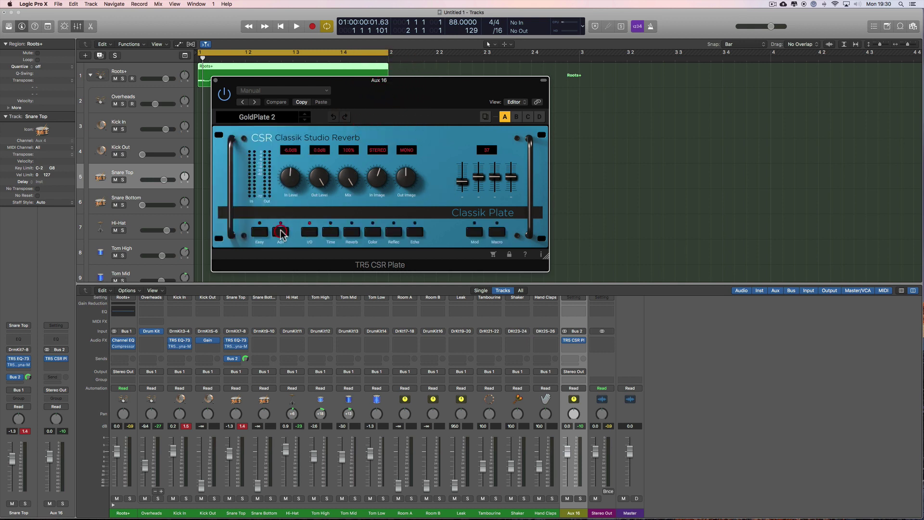
{"action": "left_click", "coordinate": [325, 233]}
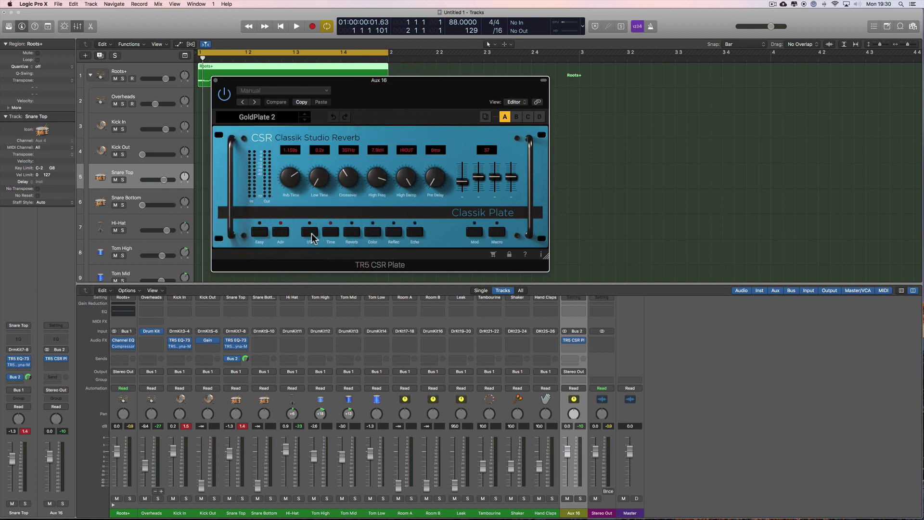
{"action": "left_click", "coordinate": [310, 232]}
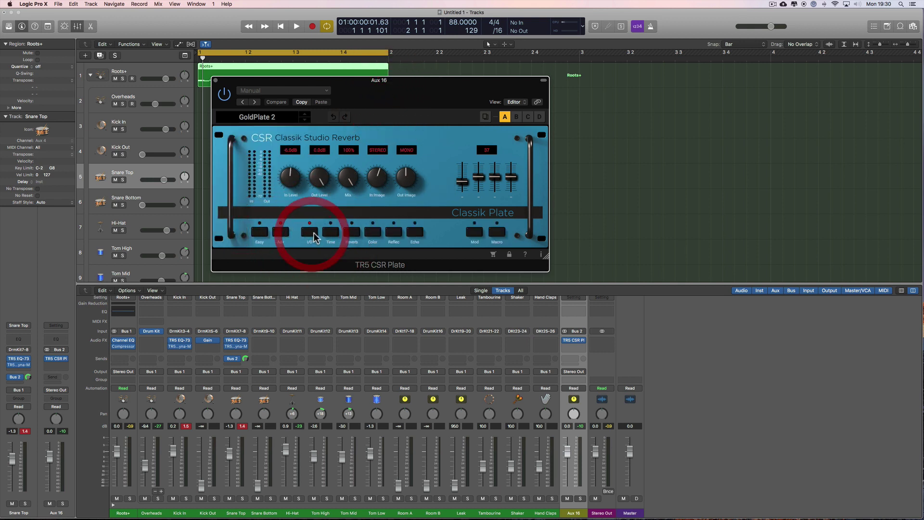
{"action": "left_click", "coordinate": [260, 117]}
{"action": "left_click", "coordinate": [246, 193]}
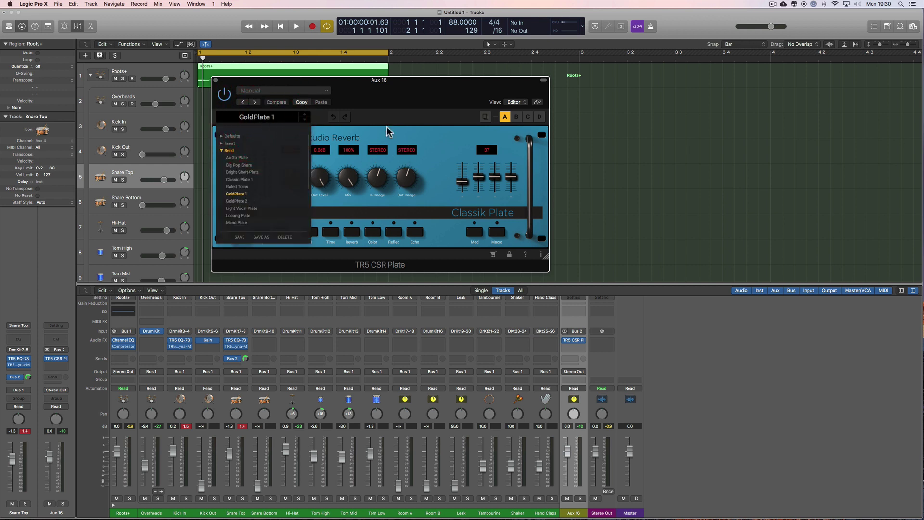
{"action": "left_click", "coordinate": [383, 91]}
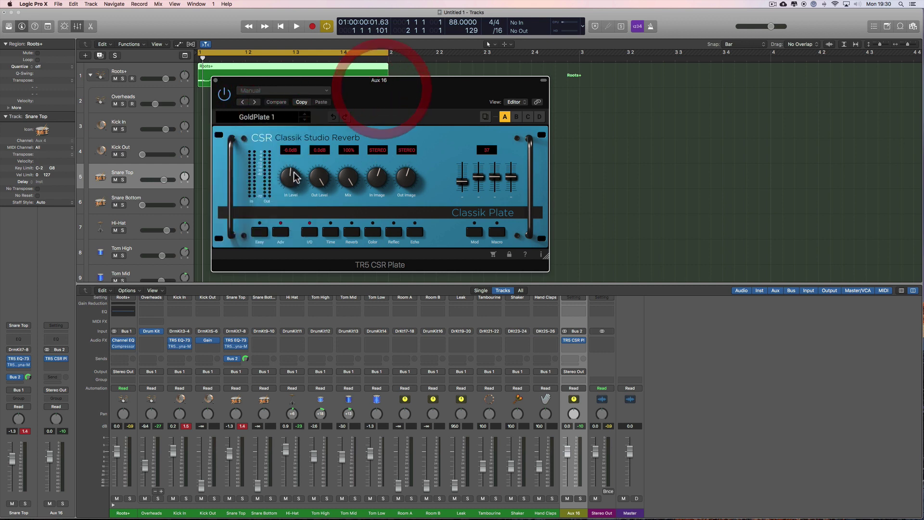
- Raise the plate's reverb time to about 4.5 s while auditioning the beat, and close the plug-in
{"action": "left_click", "coordinate": [329, 233]}
{"action": "left_click_drag", "start_coordinate": [295, 173], "coordinate": [295, 159]}
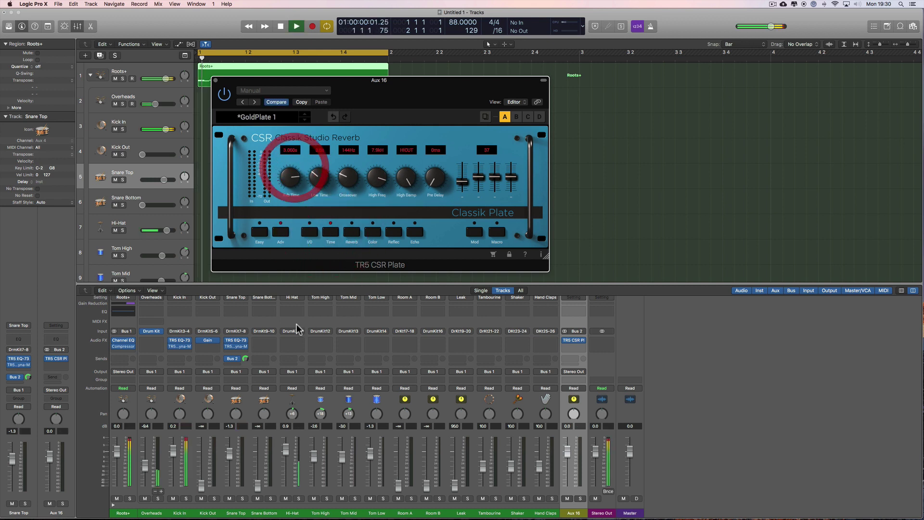
{"action": "key", "text": "space"}
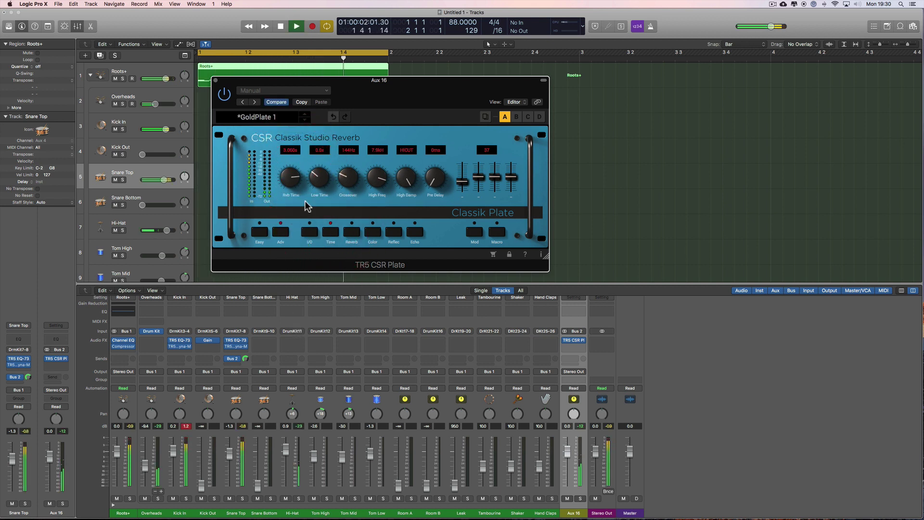
{"action": "left_click_drag", "start_coordinate": [295, 178], "coordinate": [295, 164]}
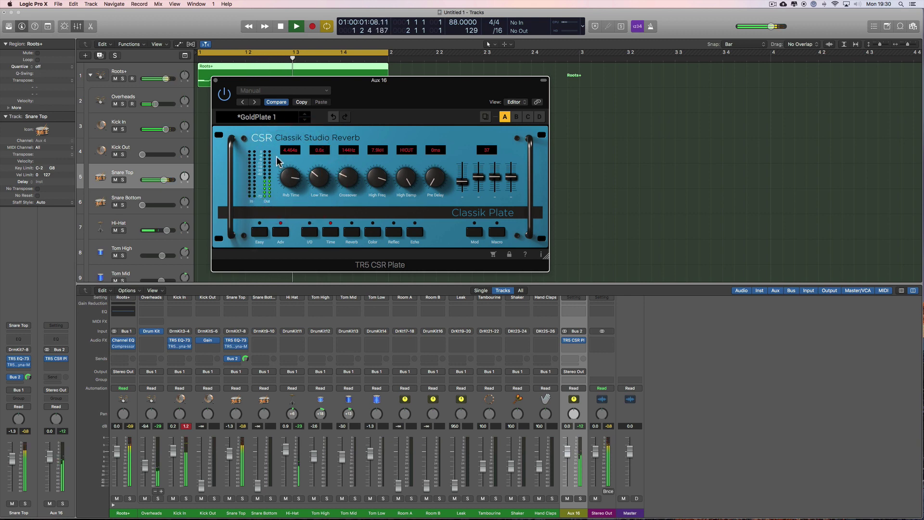
{"action": "key", "text": "space"}
{"action": "left_click", "coordinate": [215, 81]}
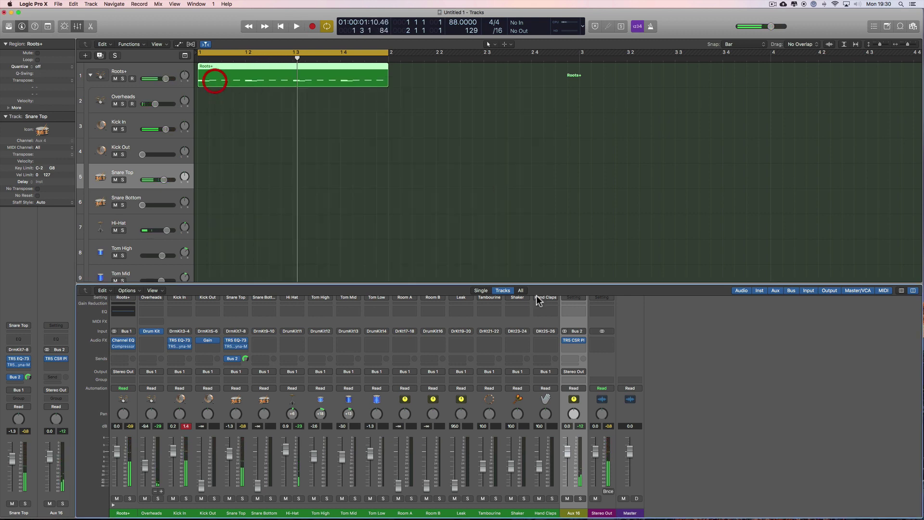
- Insert a Channel EQ on Aux 16, cut its low shelf by 24 dB at 560 Hz and audition the beat
{"action": "left_click", "coordinate": [581, 313]}
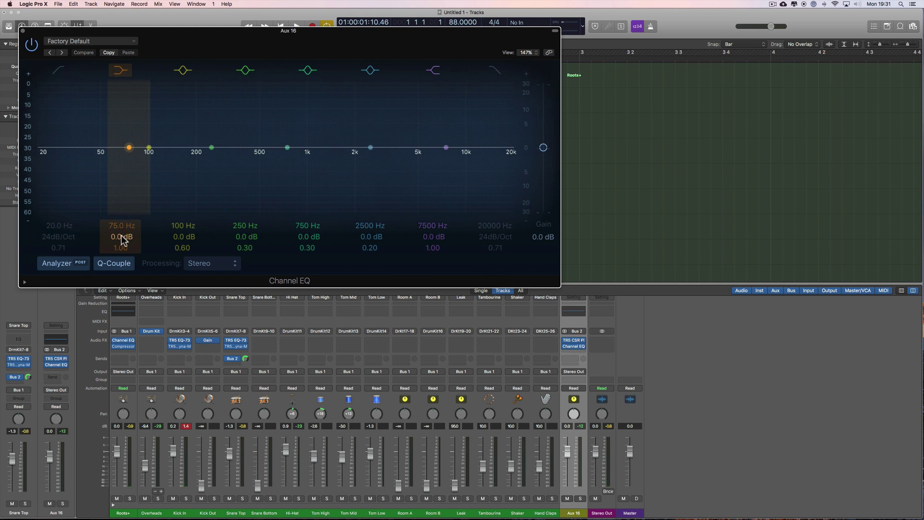
{"action": "left_click_drag", "start_coordinate": [121, 239], "coordinate": [121, 269]}
{"action": "left_click_drag", "start_coordinate": [118, 227], "coordinate": [119, 202]}
{"action": "key", "text": "space"}
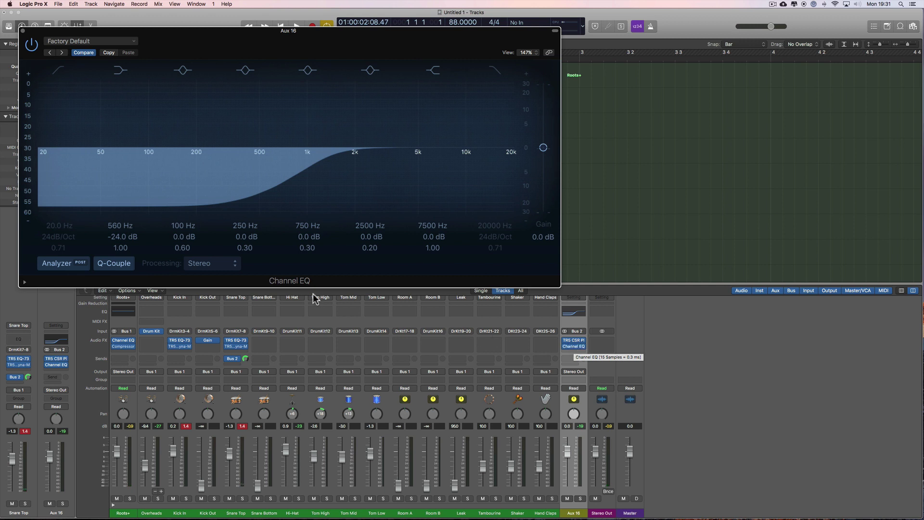
- Raise the Snare Top send to Bus 2 and audition the filtered reverb
{"action": "left_click_drag", "start_coordinate": [245, 360], "coordinate": [244, 342]}
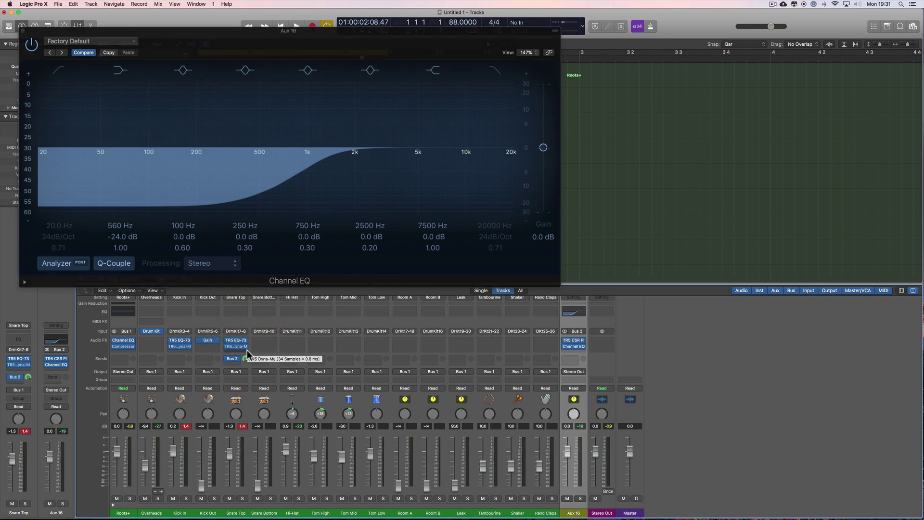
{"action": "key", "text": "space"}
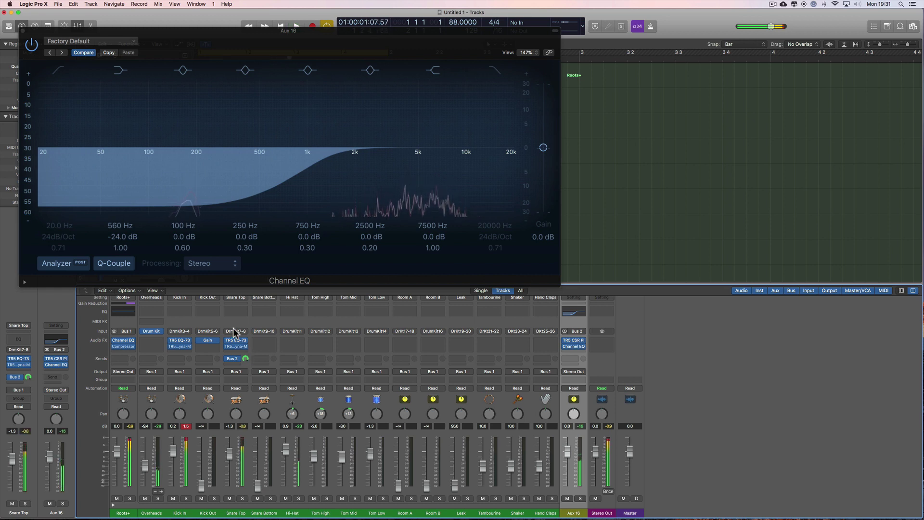
{"action": "key", "text": "space"}
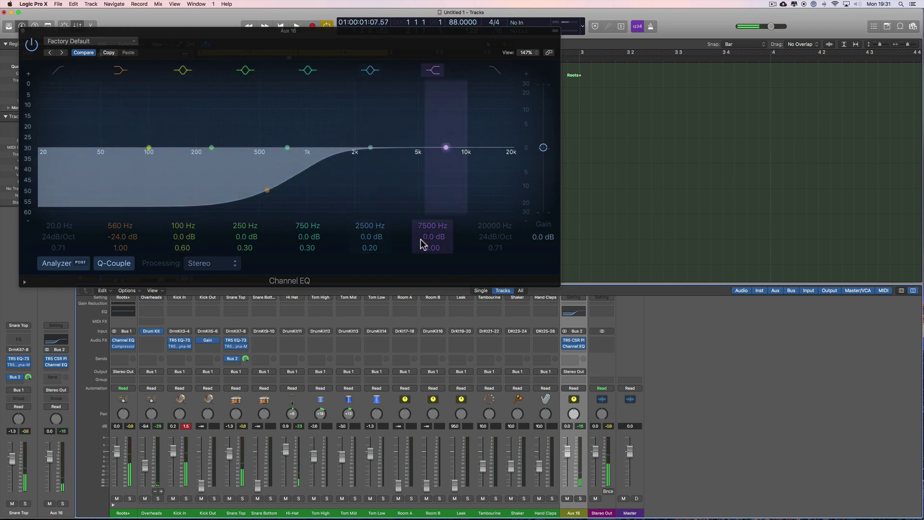
- Boost the high shelf of the Aux 16 Channel EQ by 3.5 dB at 2700 Hz, audition it and close the EQ
{"action": "mouse_move", "coordinate": [424, 237]}
{"action": "left_mouse_down"}
{"action": "mouse_move", "coordinate": [424, 214]}
{"action": "mouse_move", "coordinate": [418, 245]}
{"action": "mouse_move", "coordinate": [434, 240]}
{"action": "left_mouse_up"}
{"action": "key", "text": "space"}
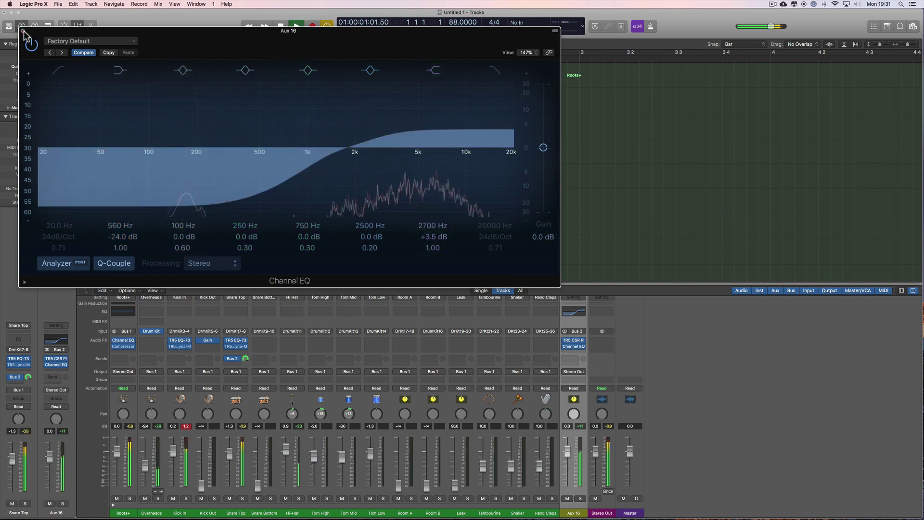
{"action": "left_click", "coordinate": [22, 30]}
{"action": "key", "text": "space"}
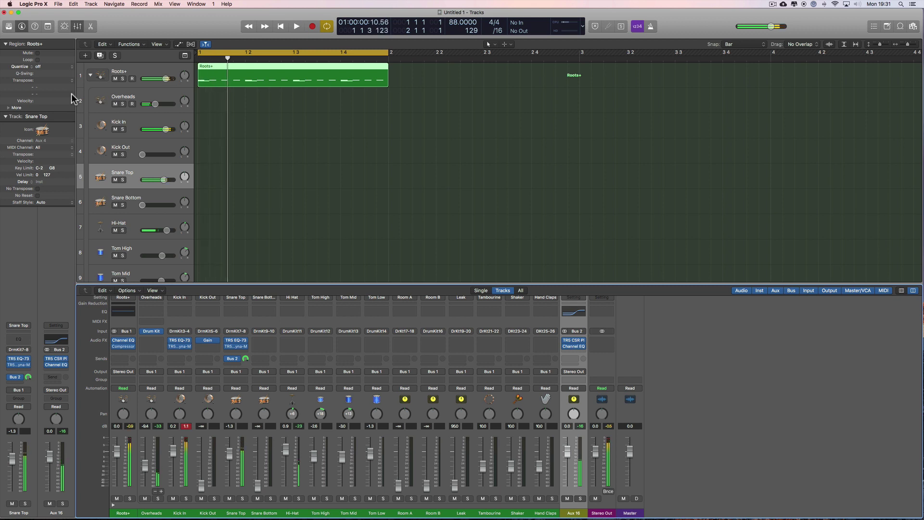
- Switch to Safari, listen to the Revolution Riddim reference video on YouTube, pause it and return to Logic Pro X
{"action": "key", "text": "super+Tab"}
{"action": "left_click", "coordinate": [86, 264]}
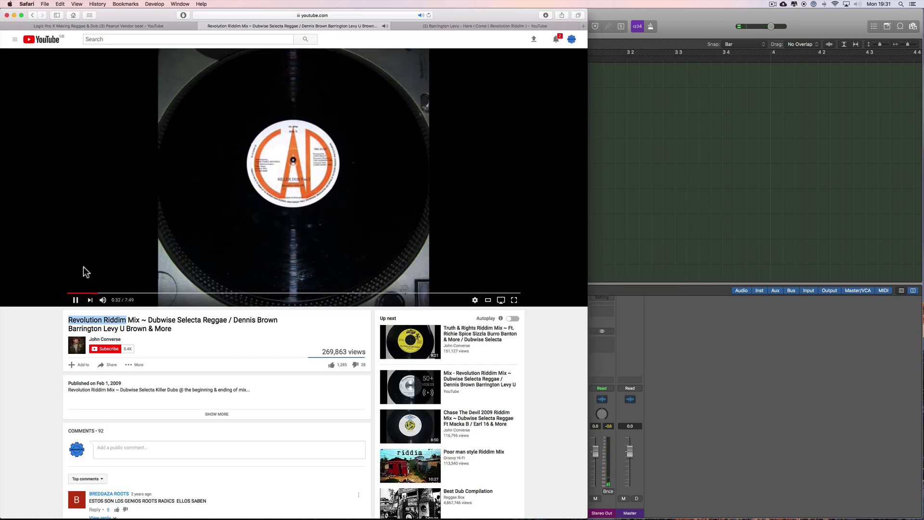
{"action": "left_click", "coordinate": [82, 267]}
{"action": "scroll", "coordinate": [443, 234], "scroll_direction": "down", "scroll_amount": 2}
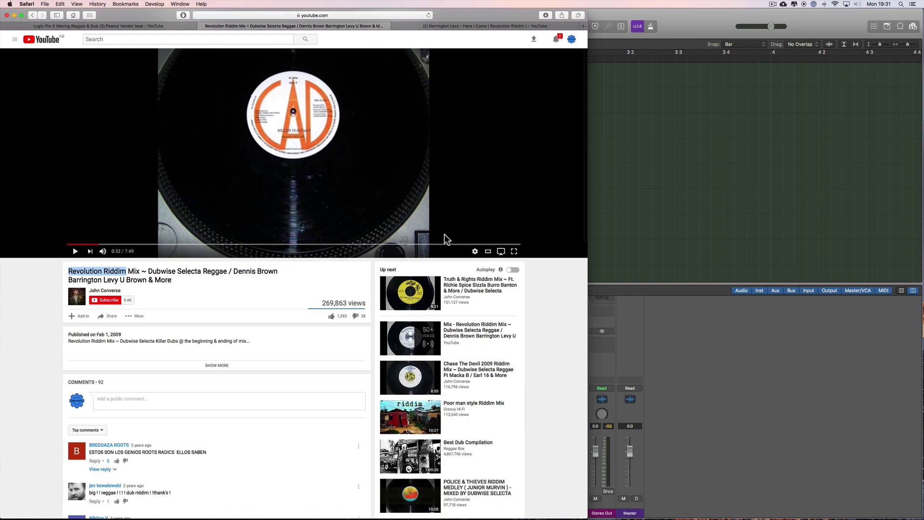
{"action": "left_click", "coordinate": [704, 21]}
- Lower the Snare Top send to Bus 2 slightly while auditioning the beat
{"action": "key", "text": "space"}
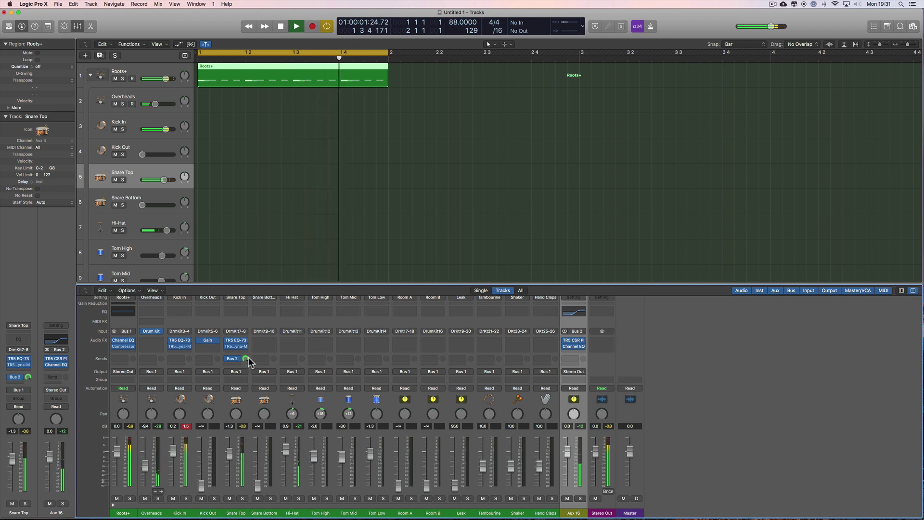
{"action": "left_click_drag", "start_coordinate": [245, 358], "coordinate": [246, 379]}
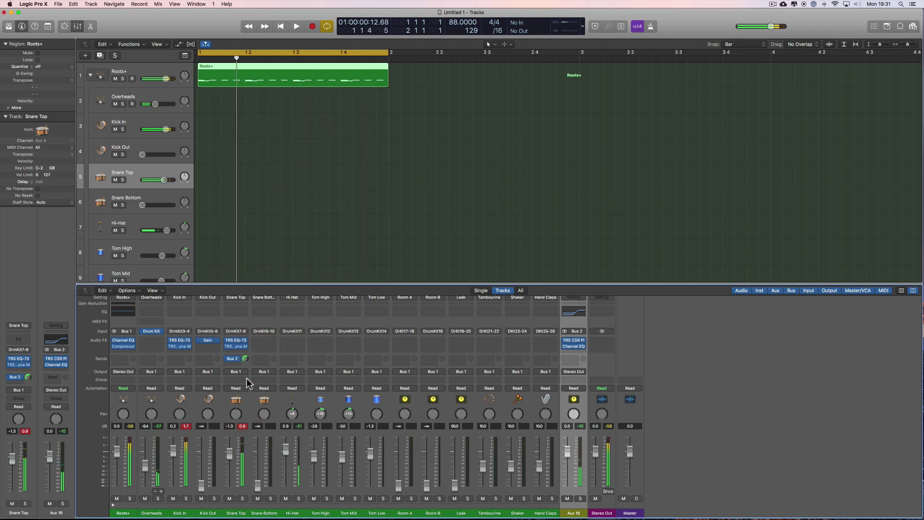
{"action": "key", "text": "space"}
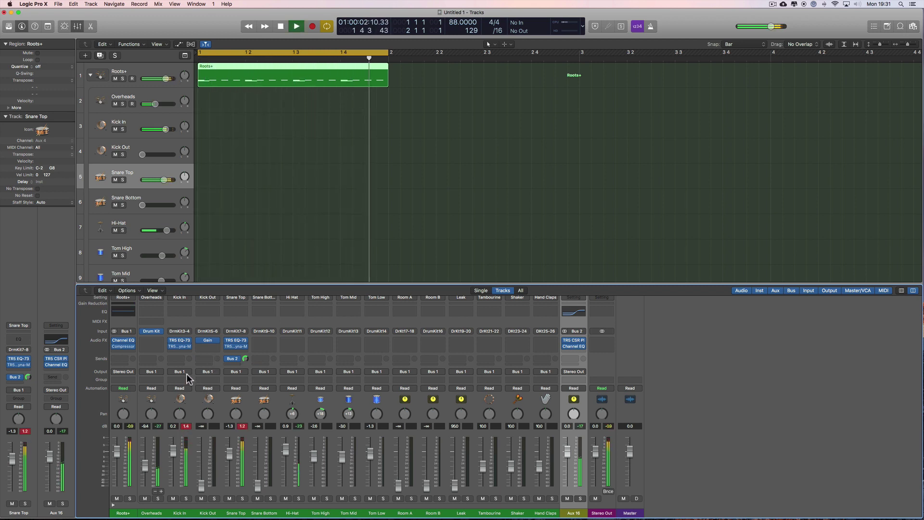
{"action": "key", "text": "space"}
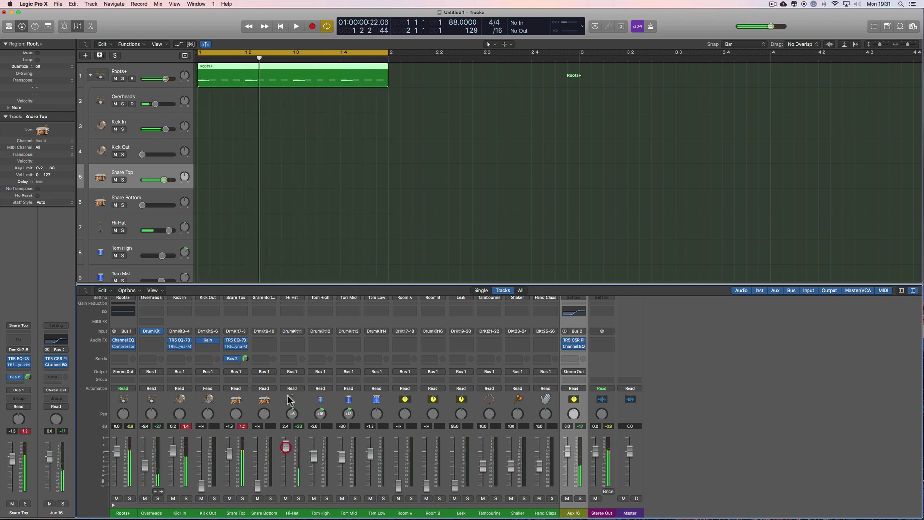
- Insert a Channel EQ on the Hi-Hat channel with a -24 dB low shelf at 550 Hz and a +6 dB high shelf at 2550 Hz
{"action": "left_click", "coordinate": [292, 311]}
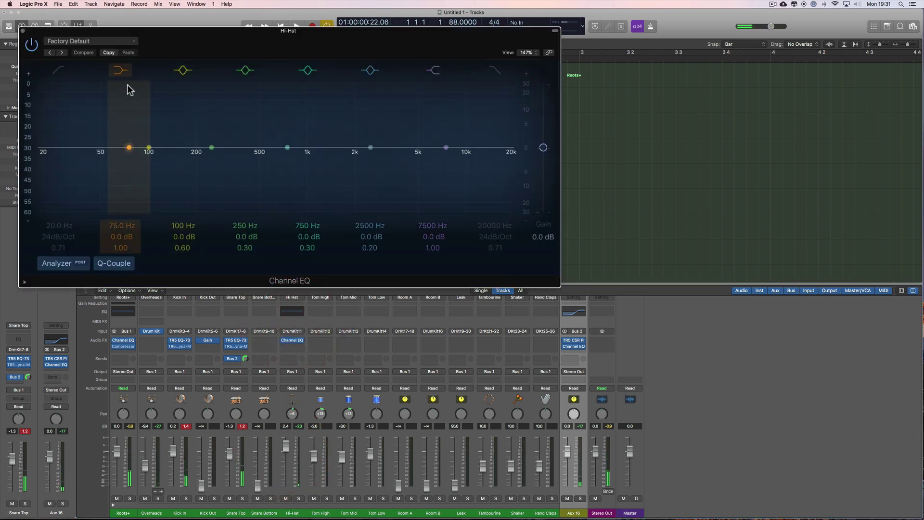
{"action": "left_click_drag", "start_coordinate": [122, 237], "coordinate": [119, 192]}
{"action": "mouse_move", "coordinate": [432, 237]}
{"action": "left_mouse_down"}
{"action": "mouse_move", "coordinate": [432, 217]}
{"action": "mouse_move", "coordinate": [432, 250]}
{"action": "left_mouse_up"}
{"action": "key", "text": "space"}
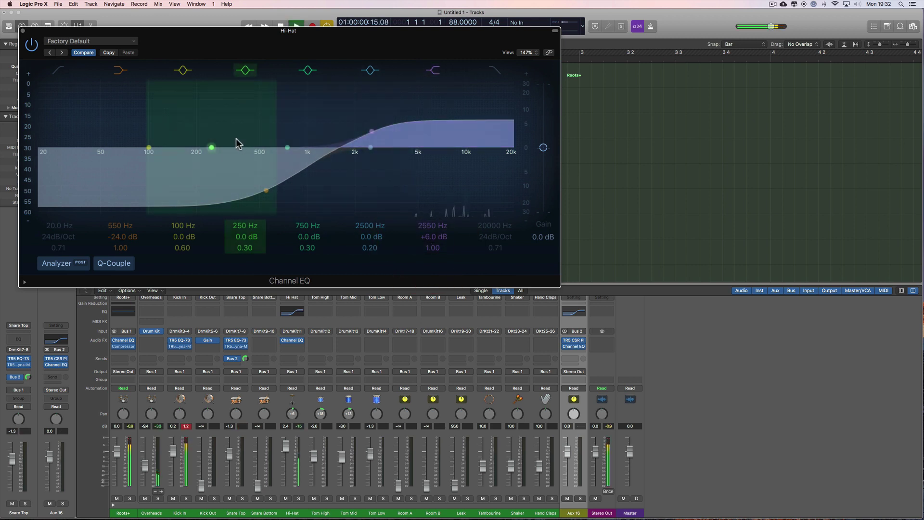
{"action": "left_click", "coordinate": [31, 43]}
{"action": "left_click", "coordinate": [21, 30]}
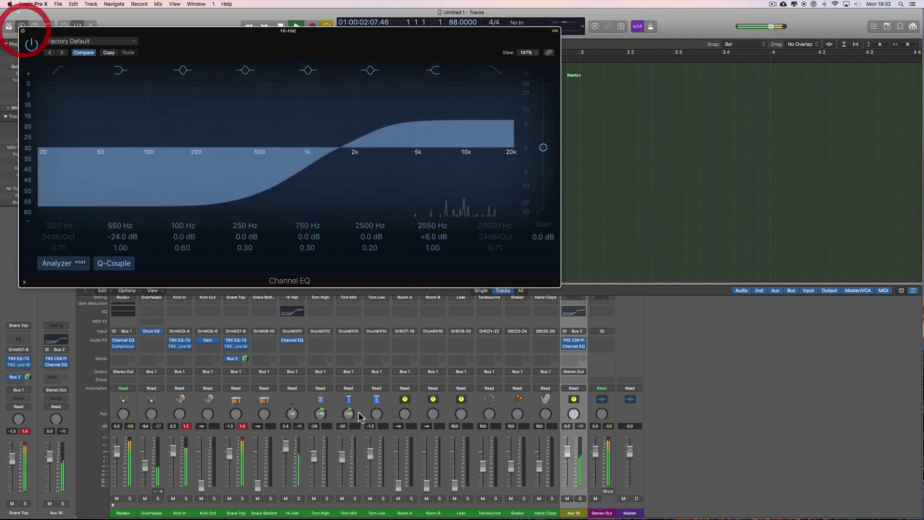
- Set the Hi-Hat channel fader to 3.3 dB while the beat plays, and stop playback
{"action": "left_click_drag", "start_coordinate": [286, 446], "coordinate": [287, 447]}
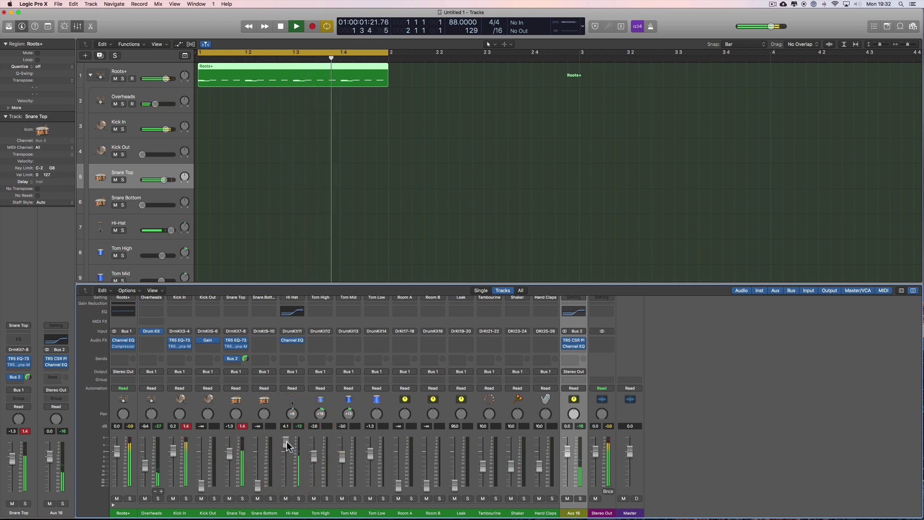
{"action": "left_click", "coordinate": [284, 443]}
{"action": "key", "text": "space"}
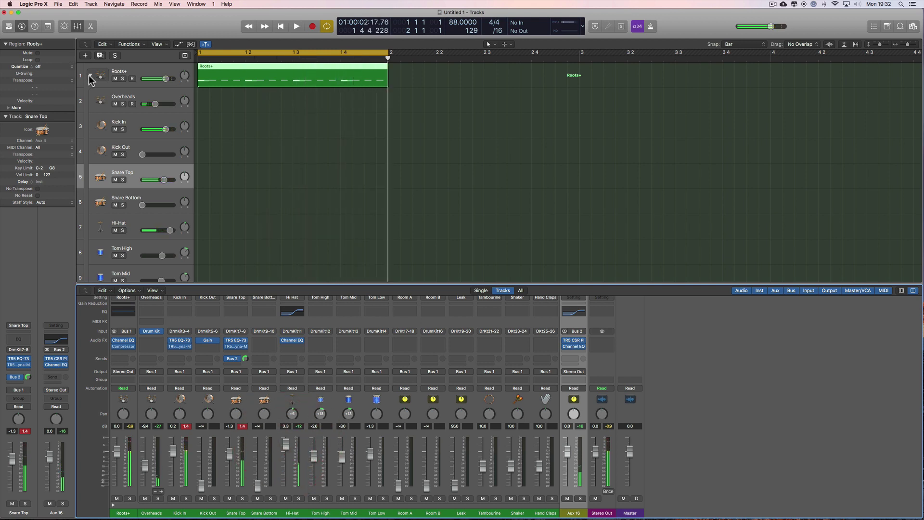
- Collapse the Roots+ track stack and add a new software instrument track below it
{"action": "left_click", "coordinate": [90, 78]}
{"action": "left_click", "coordinate": [85, 55]}
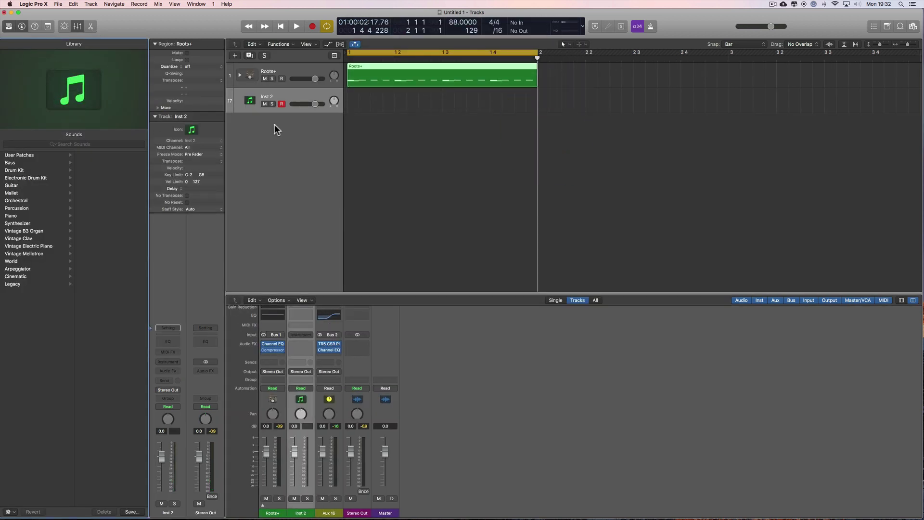
- Load the Muted Bass patch on the new instrument track and open a new one-bar MIDI region at bar 1 in the Piano Roll
{"action": "left_click", "coordinate": [19, 163]}
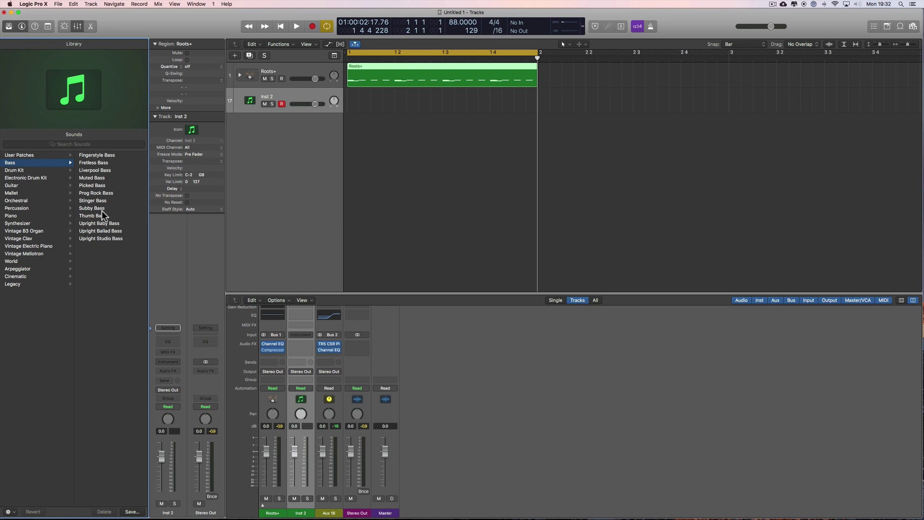
{"action": "left_click", "coordinate": [92, 178]}
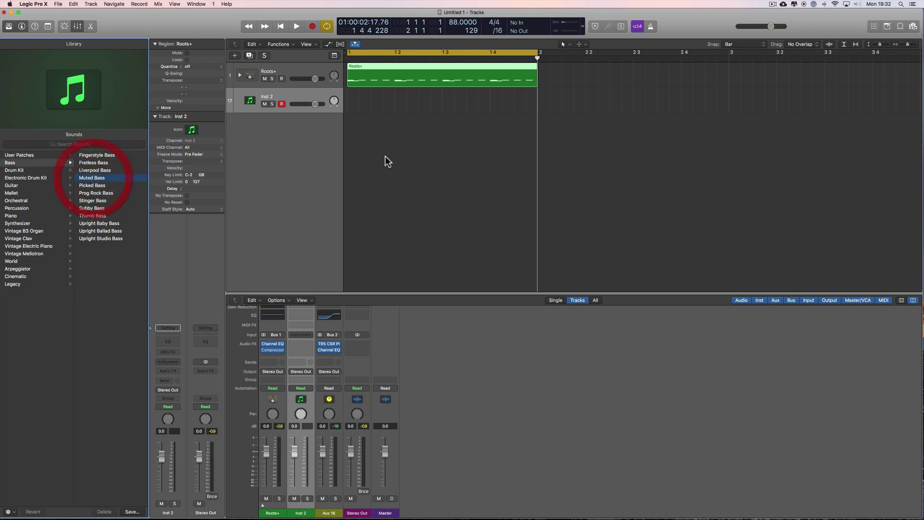
{"action": "right_click", "coordinate": [380, 126]}
{"action": "key", "text": "Escape"}
{"action": "double_click", "coordinate": [359, 104]}
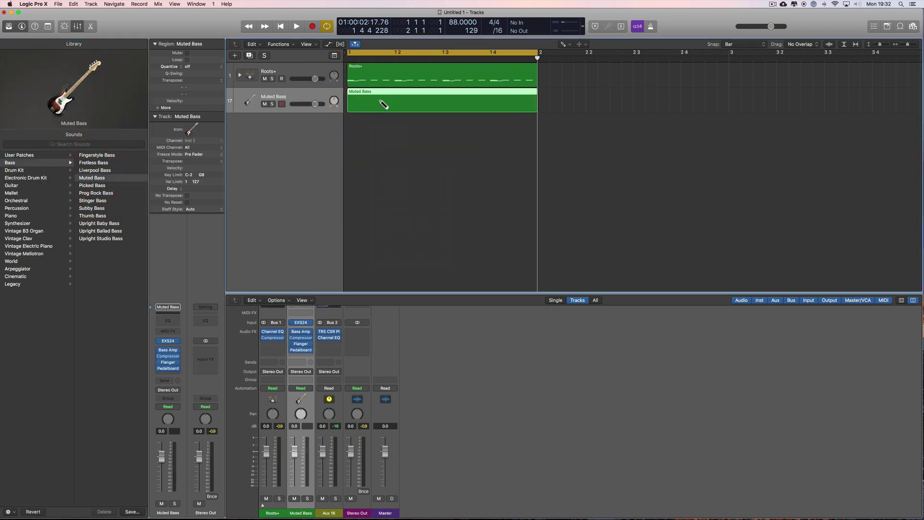
{"action": "double_click", "coordinate": [381, 102]}
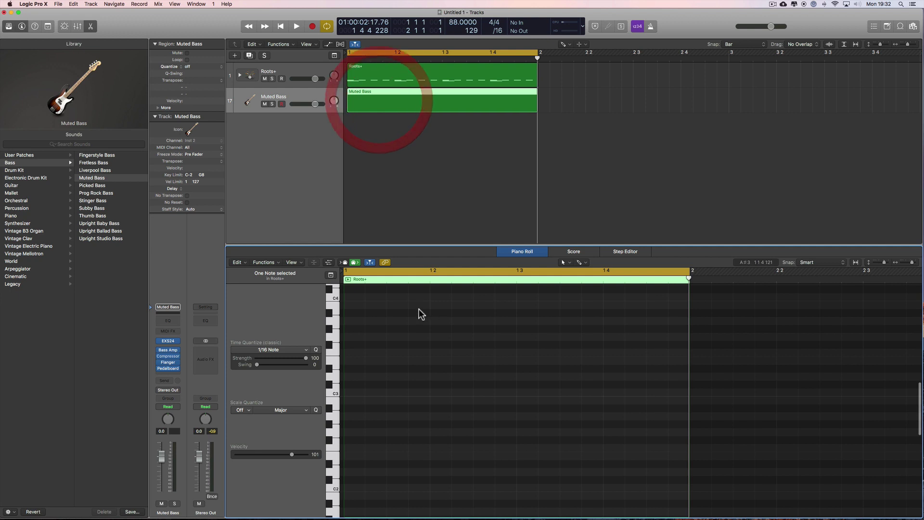
{"action": "left_click", "coordinate": [335, 447]}
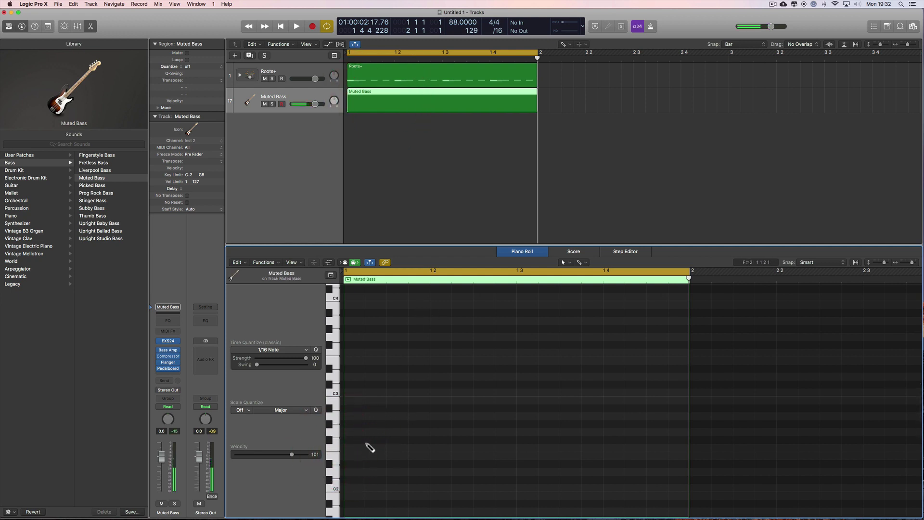
- Switch to Safari, listen to a moment of the Revolution Riddim mix on YouTube, and return to Logic Pro X
{"action": "key", "text": "super+Tab"}
{"action": "left_click", "coordinate": [76, 251]}
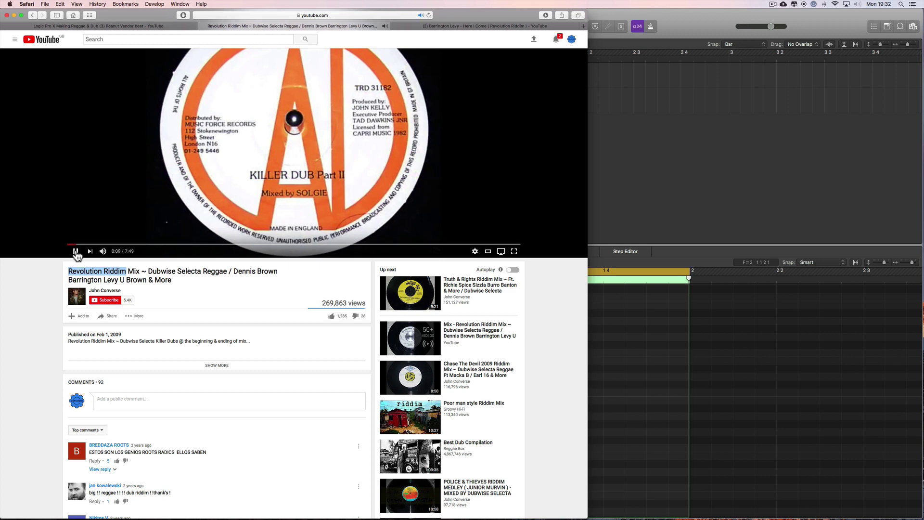
{"action": "left_click", "coordinate": [76, 251]}
{"action": "left_click", "coordinate": [691, 25]}
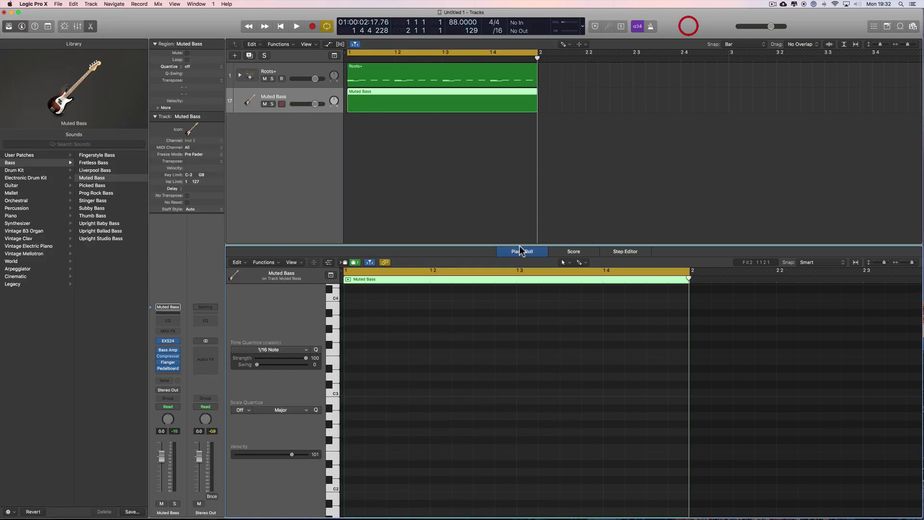
- Draw an F2 note at the start of bar 1 in the Muted Bass region and lengthen it to slightly over an eighth note
{"action": "key", "text": "t"}
{"action": "left_click", "coordinate": [358, 453]}
{"action": "left_click", "coordinate": [355, 449]}
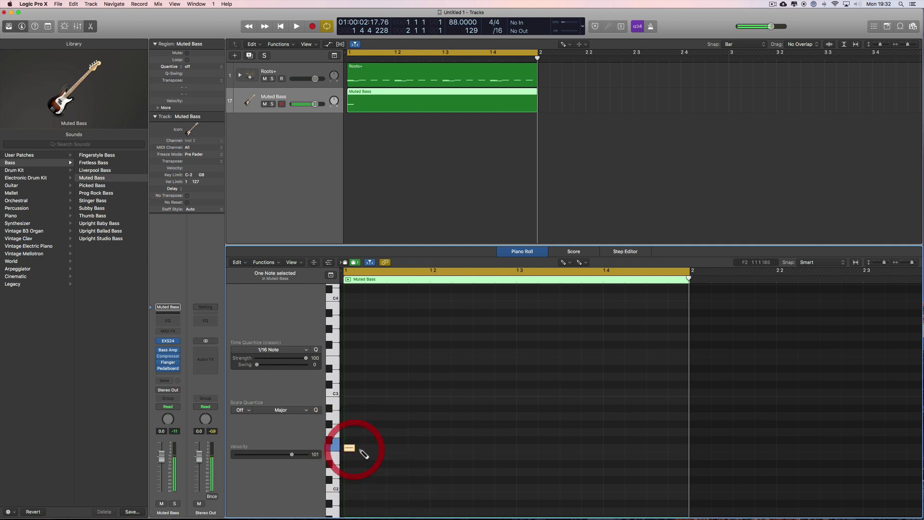
{"action": "left_click_drag", "start_coordinate": [361, 448], "coordinate": [391, 449]}
- Add a short C#3 note at 1 1 4 and a longer C3 note on beat 2, and audition the loop
{"action": "key", "text": "space"}
{"action": "mouse_move", "coordinate": [414, 415]}
{"action": "left_mouse_down"}
{"action": "mouse_move", "coordinate": [414, 391]}
{"action": "mouse_move", "coordinate": [445, 383]}
{"action": "mouse_move", "coordinate": [414, 384]}
{"action": "mouse_move", "coordinate": [464, 392]}
{"action": "left_mouse_up"}
{"action": "left_click", "coordinate": [435, 393]}
{"action": "key", "text": "space"}
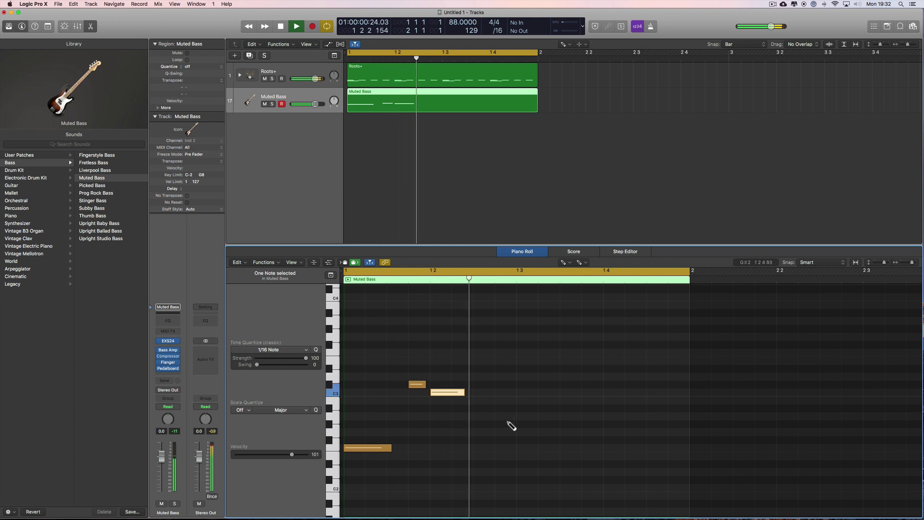
{"action": "key", "text": "space"}
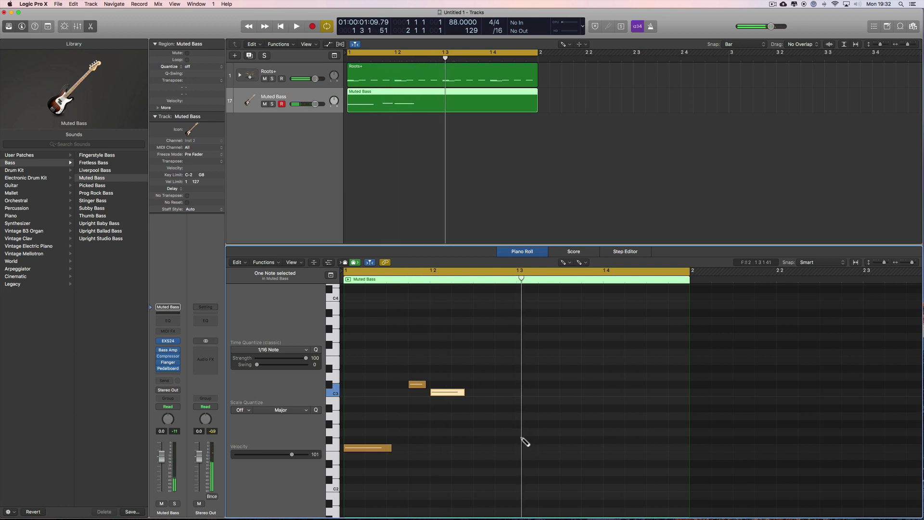
- Add three F2 notes at 1 3 1, 1 3 3 and 1 4 1 and play the bass line
{"action": "left_click", "coordinate": [522, 448]}
{"action": "left_click", "coordinate": [563, 448]}
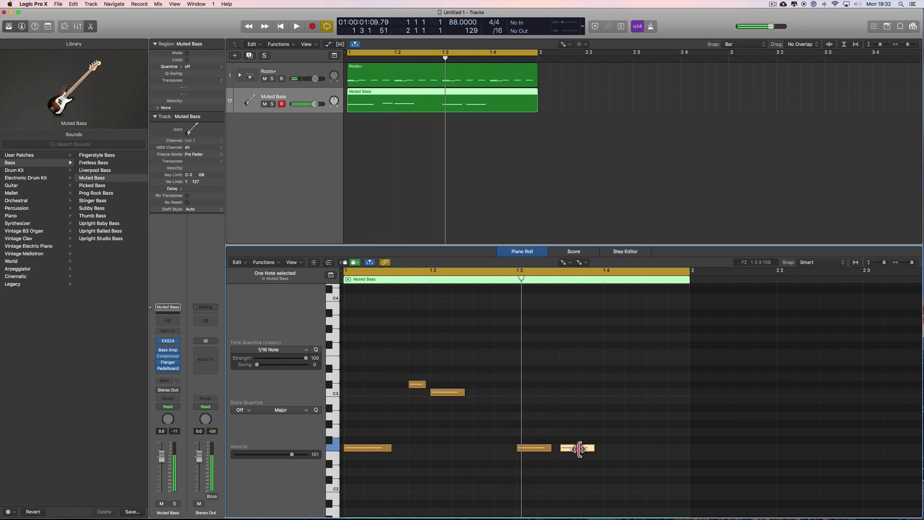
{"action": "left_click", "coordinate": [609, 448]}
{"action": "key", "text": "space"}
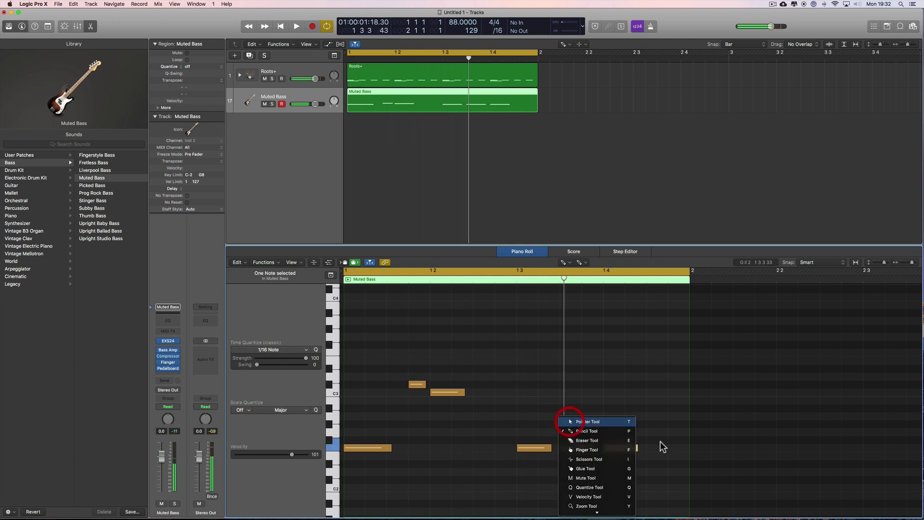
- Shorten the three later F2 notes and move them onto the consecutive sixteenths 1 3 1, 1 3 2 and 1 3 3, auditioning the result
{"action": "left_click_drag", "start_coordinate": [536, 450], "coordinate": [554, 450]}
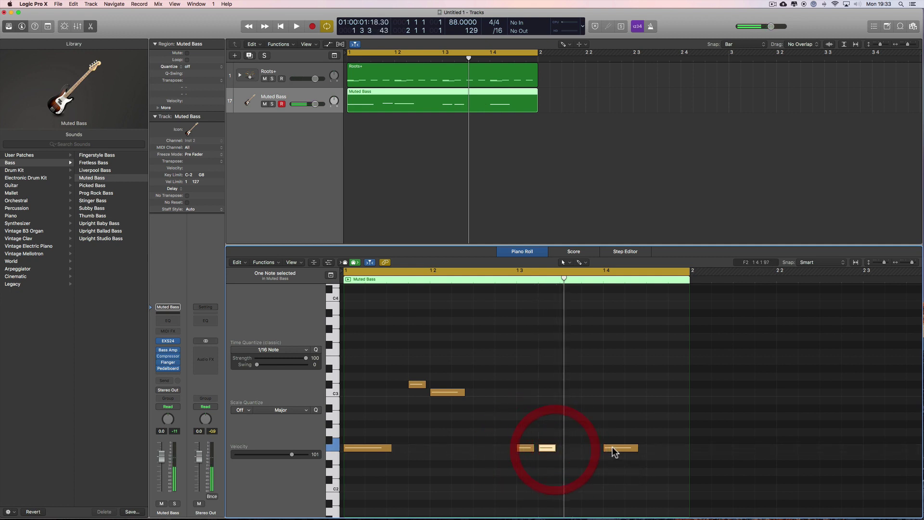
{"action": "left_click_drag", "start_coordinate": [612, 449], "coordinate": [580, 451]}
{"action": "key", "text": "space"}
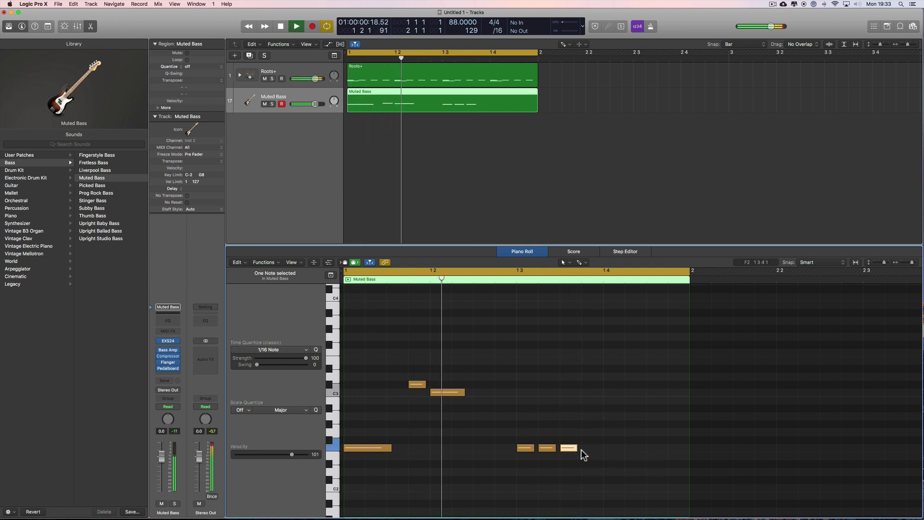
{"action": "key", "text": "space"}
- Draw a C#3 note at 1 3 4 after the three F2 notes and audition the loop
{"action": "right_click", "coordinate": [583, 435]}
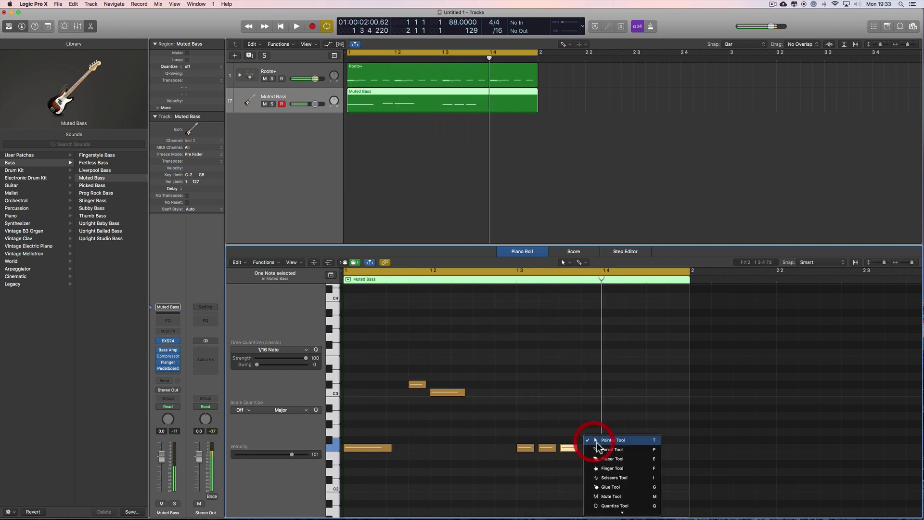
{"action": "left_click", "coordinate": [591, 446]}
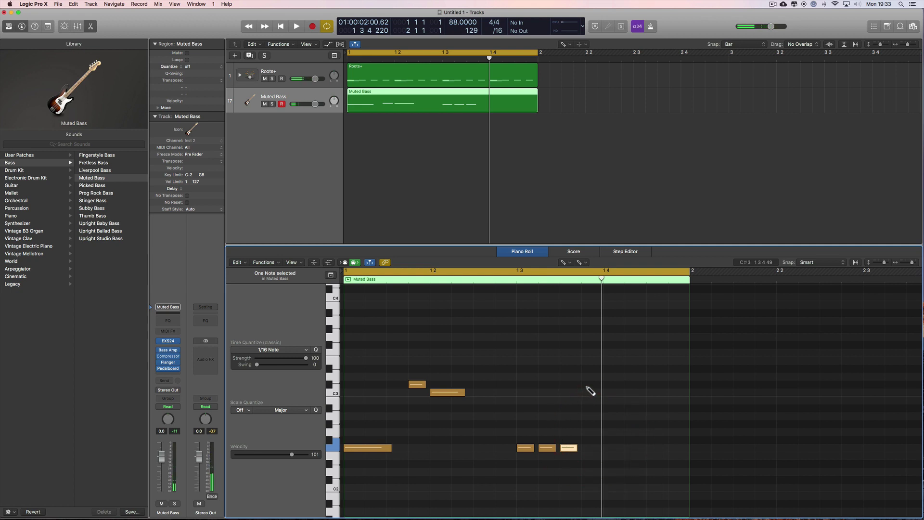
{"action": "left_click_drag", "start_coordinate": [596, 385], "coordinate": [607, 385]}
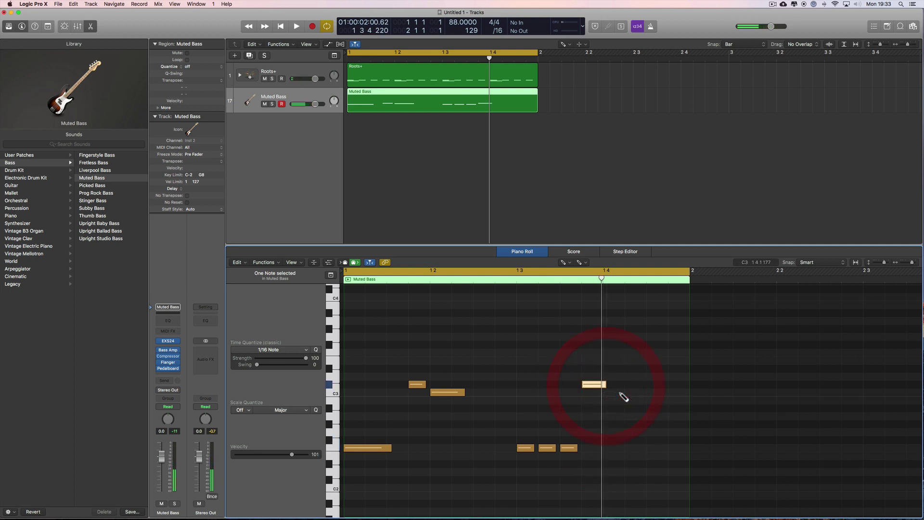
{"action": "key", "text": "space"}
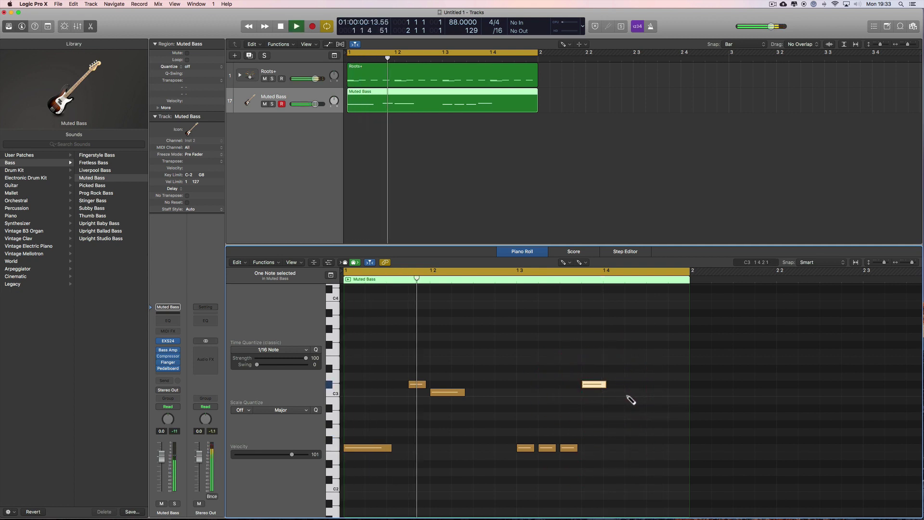
{"action": "key", "text": "space"}
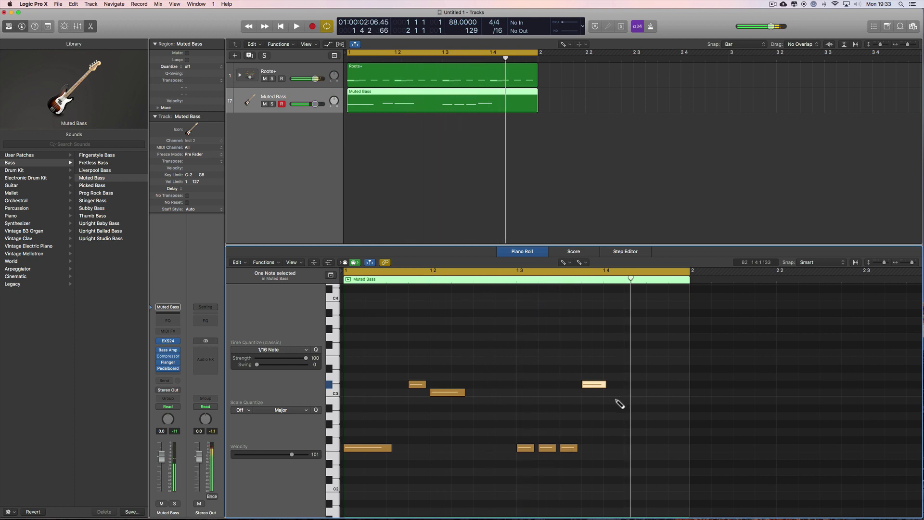
- Add a C3 note on beat 4, trim the preceding C#3 to avoid overlap, lengthen the C3 slightly, and play the loop
{"action": "left_click", "coordinate": [616, 401]}
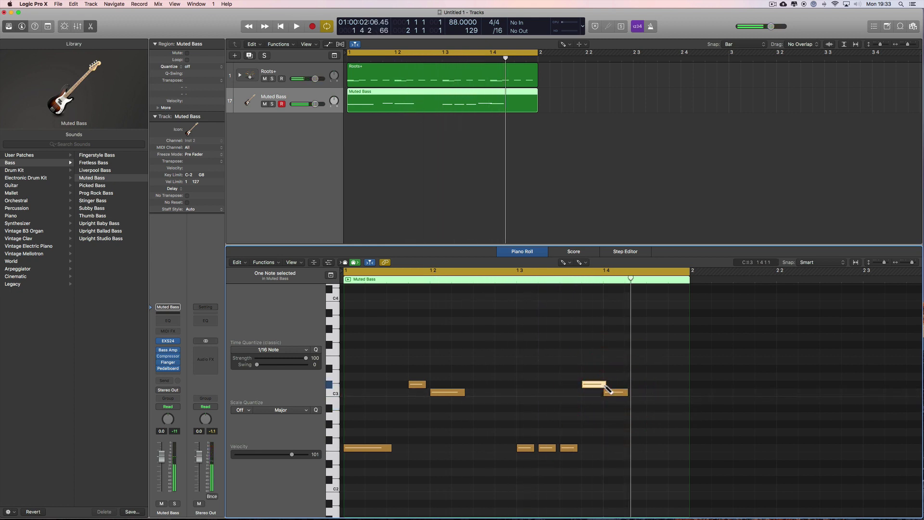
{"action": "left_click_drag", "start_coordinate": [603, 385], "coordinate": [635, 392]}
{"action": "key", "text": "space"}
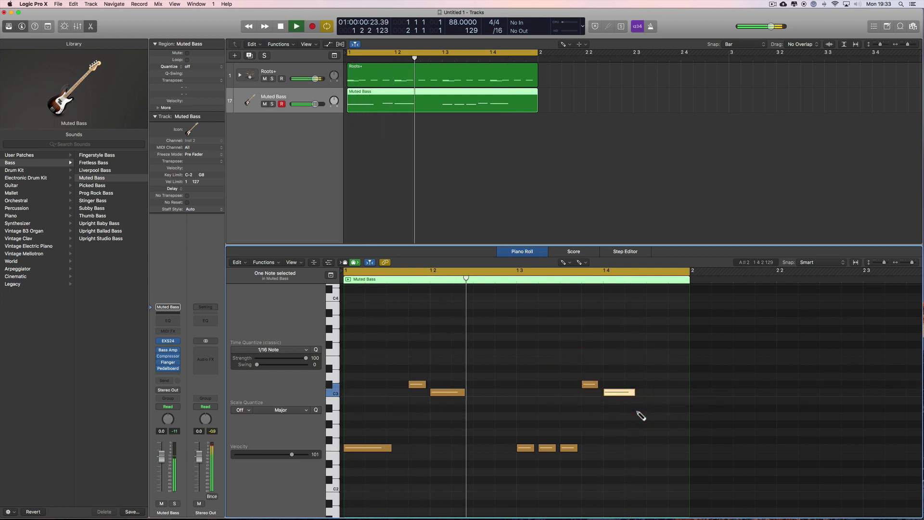
{"action": "key", "text": "space"}
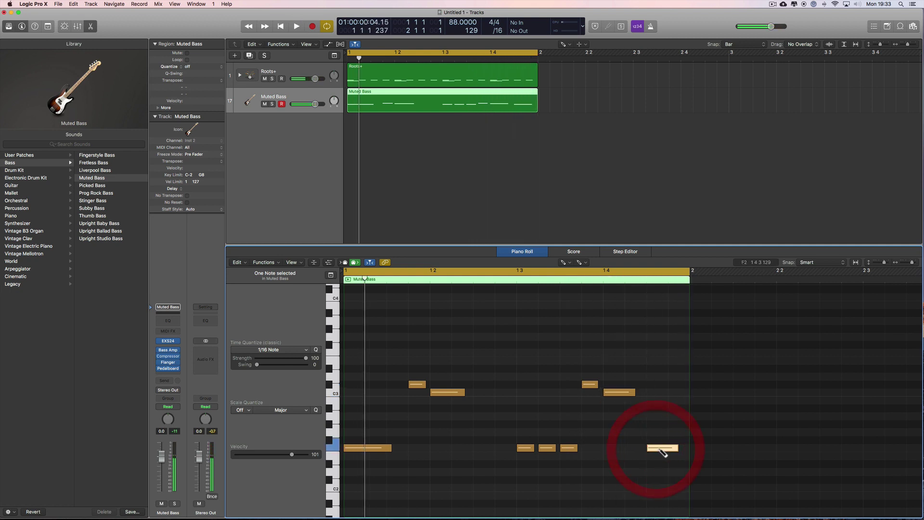
- Try an extra bass note at 1 4 3, raised from F2 to G#2, and audition the loop
{"action": "left_click_drag", "start_coordinate": [656, 445], "coordinate": [658, 424]}
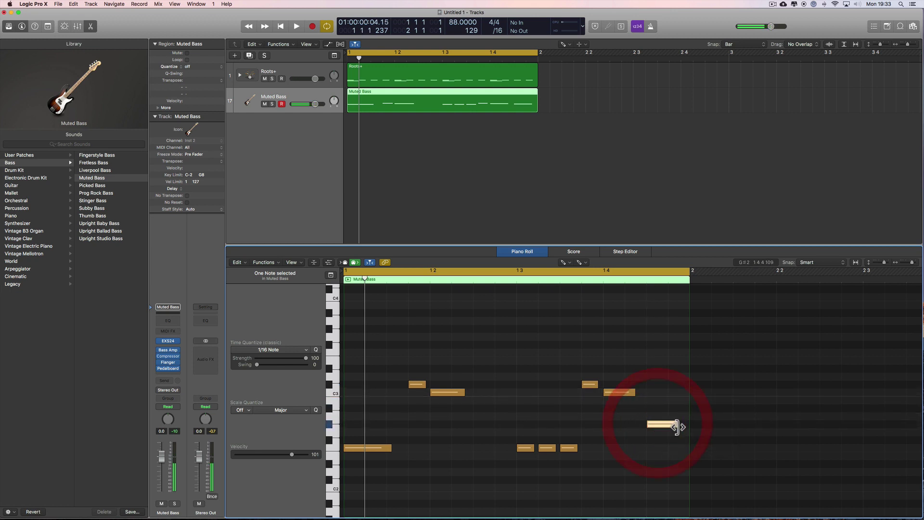
{"action": "key", "text": "space"}
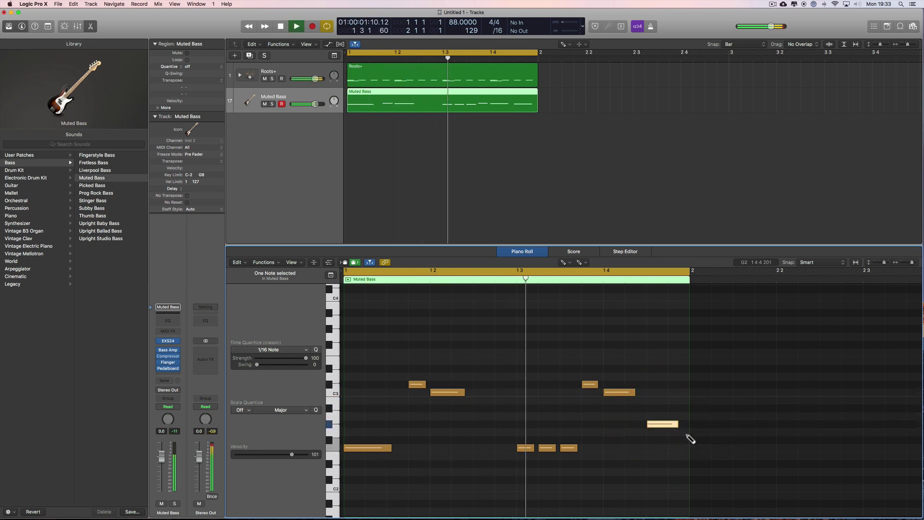
{"action": "key", "text": "space"}
- Lower the last bass note at 1 4 3 to F2 and audition the loop
{"action": "left_click", "coordinate": [658, 424]}
{"action": "left_click_drag", "start_coordinate": [658, 424], "coordinate": [663, 449]}
{"action": "key", "text": "space"}
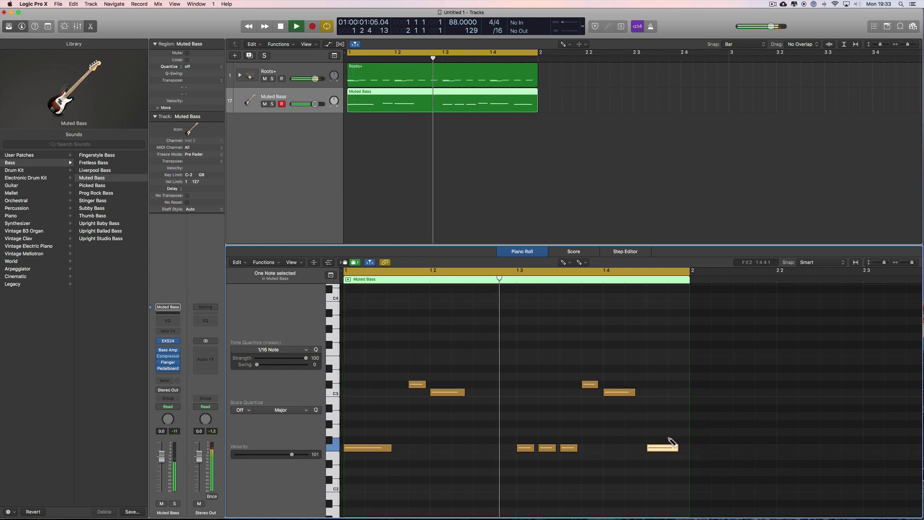
{"action": "key", "text": "space"}
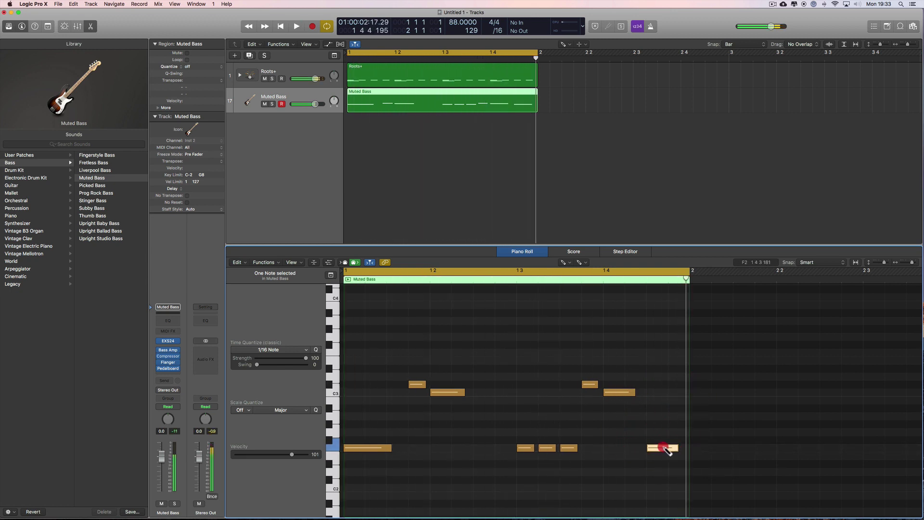
- Raise the last bass note to G#2 and set its velocity to 77 while the loop plays
{"action": "left_click_drag", "start_coordinate": [665, 448], "coordinate": [666, 423]}
{"action": "key", "text": "space"}
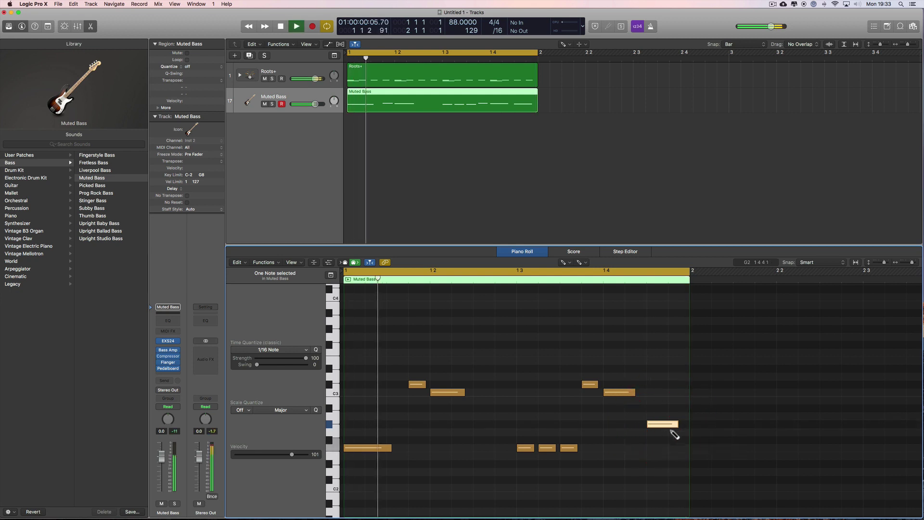
{"action": "left_click", "coordinate": [268, 452]}
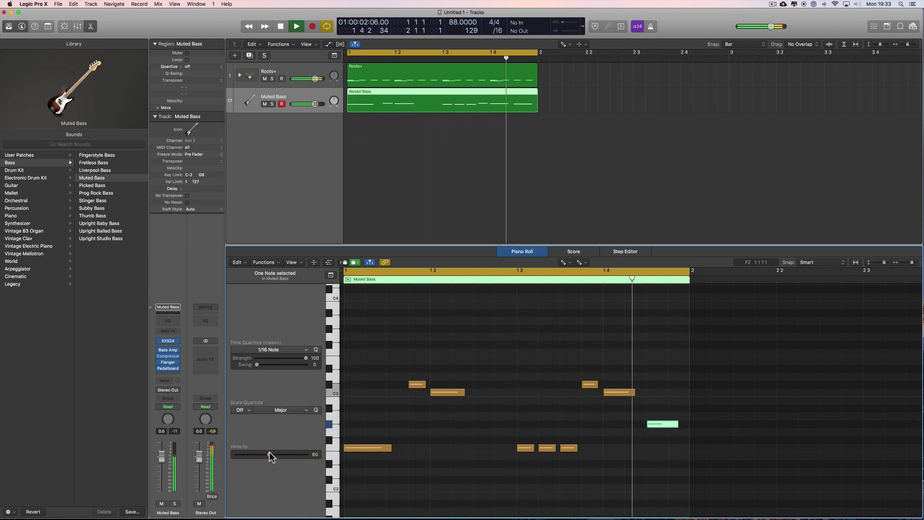
{"action": "left_click_drag", "start_coordinate": [276, 452], "coordinate": [285, 453]}
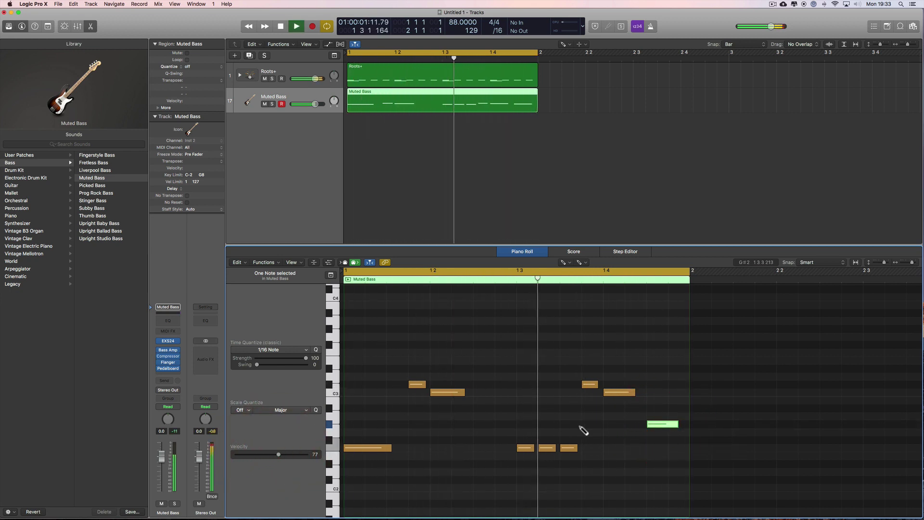
{"action": "key", "text": "space"}
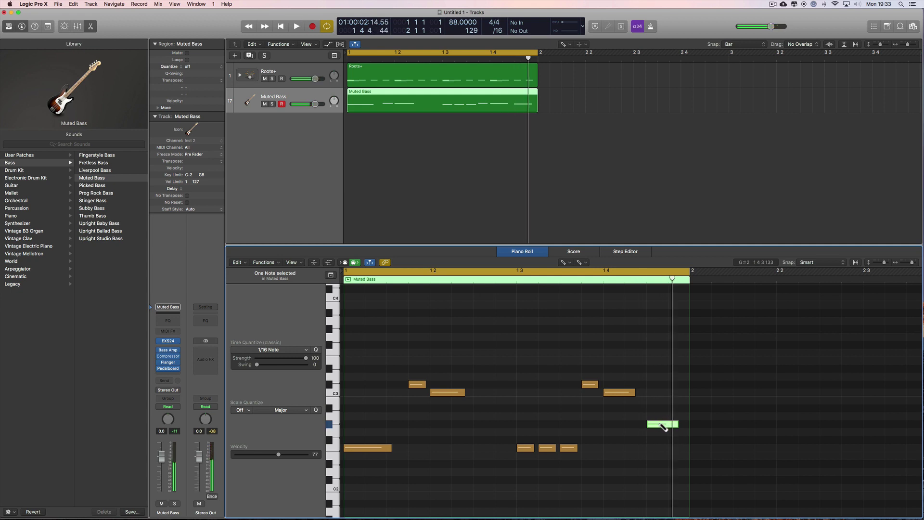
- Delete the G#2 note at 1 4 3 and play the bass line without it
{"action": "key", "text": "t"}
{"action": "left_click", "coordinate": [535, 339]}
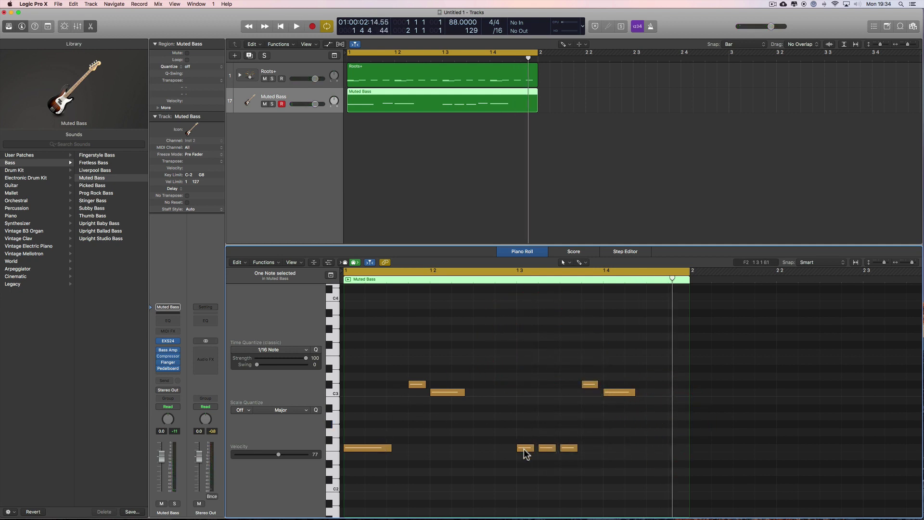
{"action": "key", "text": "space"}
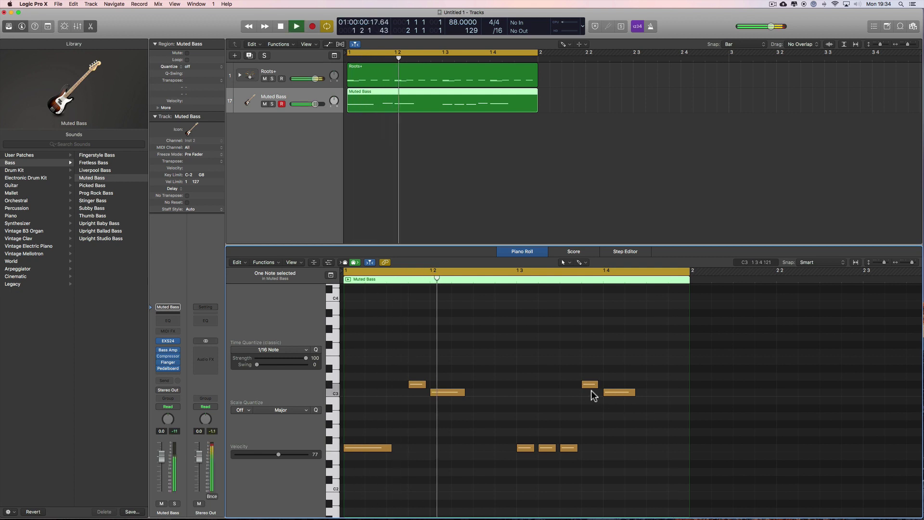
{"action": "key", "text": "space"}
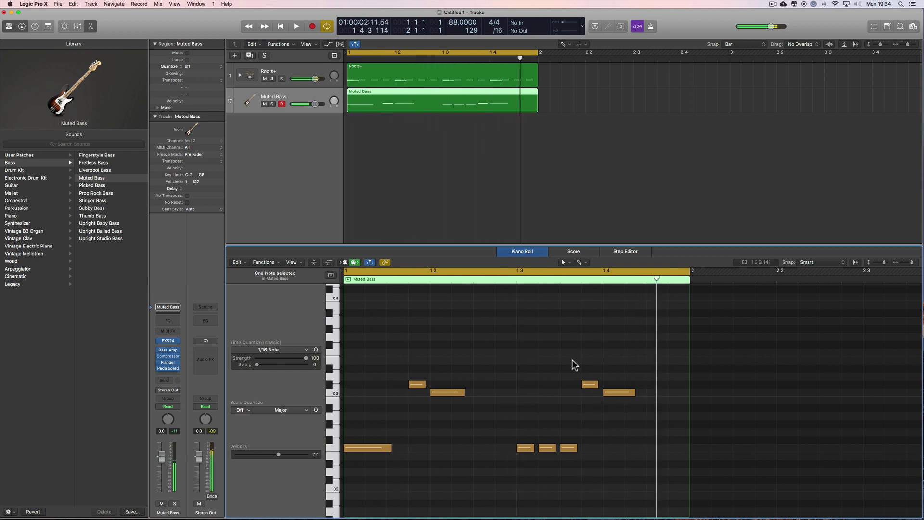
- Shorten the first F2 note of the bass line slightly in small trims, checking it against playback
{"action": "mouse_move", "coordinate": [390, 448]}
{"action": "left_mouse_down"}
{"action": "mouse_move", "coordinate": [397, 449]}
{"action": "mouse_move", "coordinate": [389, 449]}
{"action": "left_mouse_up"}
{"action": "key", "text": "space"}
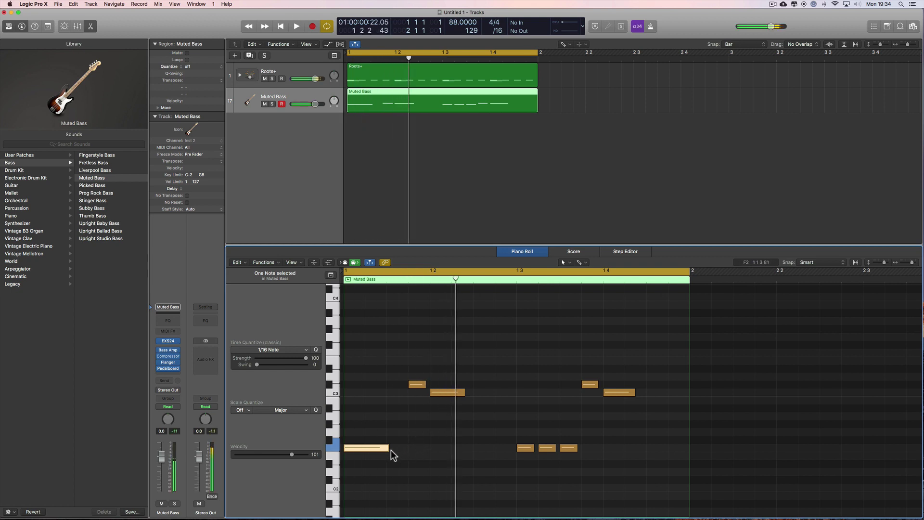
{"action": "left_click_drag", "start_coordinate": [388, 449], "coordinate": [388, 450]}
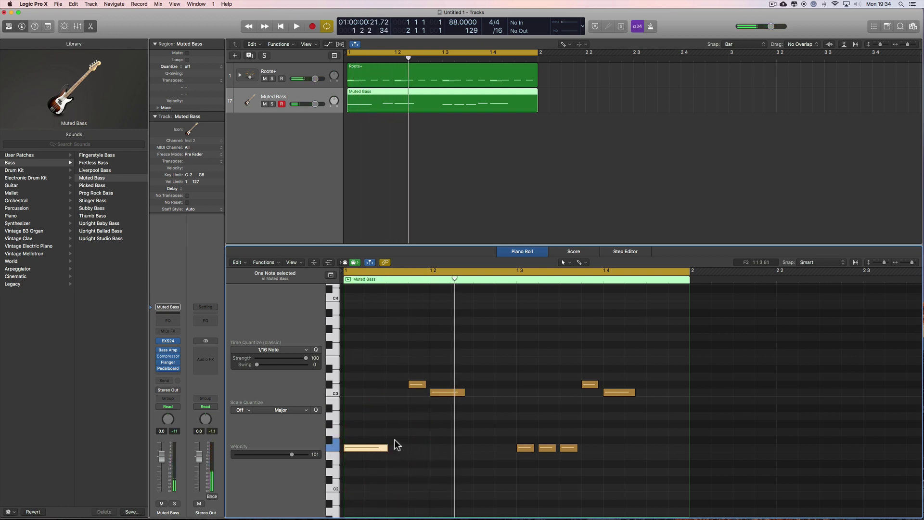
- Copy the Roots+ and Muted Bass regions into bar 2 and move the one-bar cycle range onto bar 2
{"action": "key", "text": "space"}
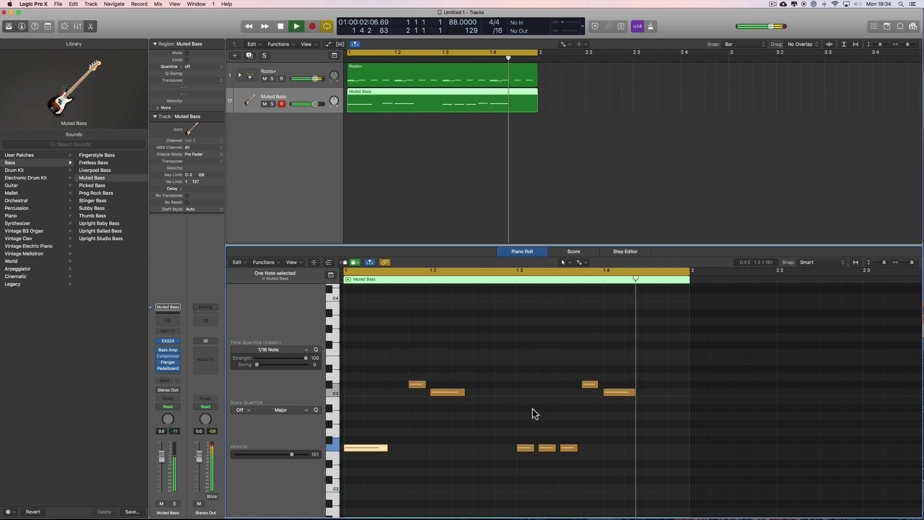
{"action": "key", "text": "space"}
{"action": "right_click", "coordinate": [580, 102]}
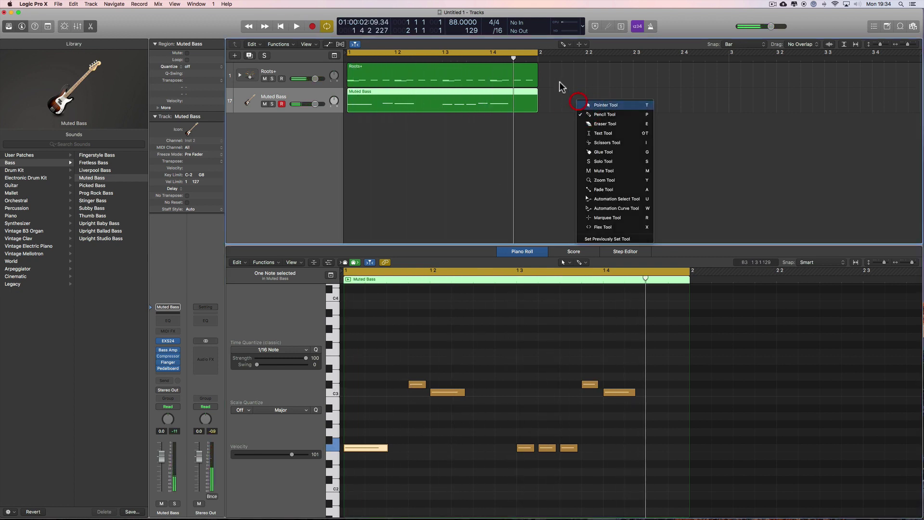
{"action": "left_click", "coordinate": [592, 103]}
{"action": "left_click", "coordinate": [489, 107]}
{"action": "left_click_drag", "start_coordinate": [404, 71], "coordinate": [542, 70]}
{"action": "left_click_drag", "start_coordinate": [473, 55], "coordinate": [598, 57]}
{"action": "scroll", "coordinate": [477, 269], "scroll_direction": "left", "scroll_amount": 2}
- Open the copied Muted Bass region in bar 2 for note editing and select all its notes
{"action": "left_click", "coordinate": [608, 149]}
{"action": "left_click", "coordinate": [610, 108]}
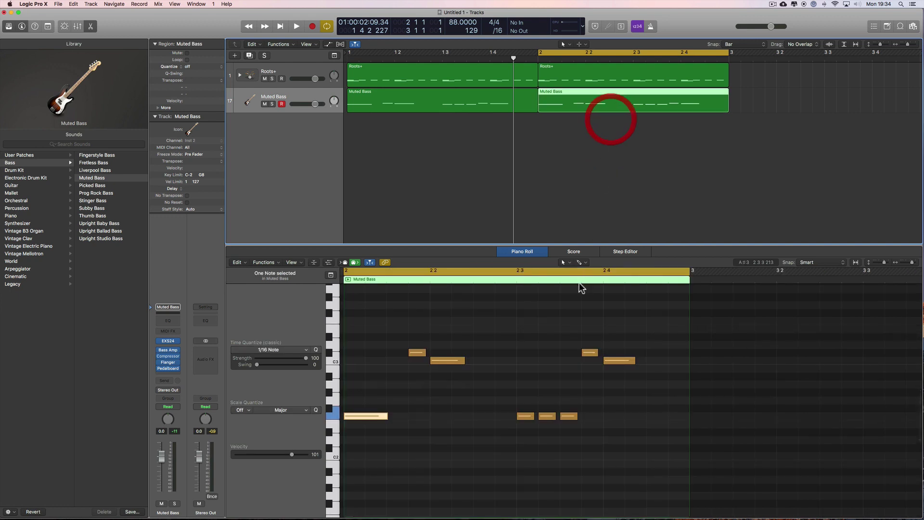
{"action": "left_click_drag", "start_coordinate": [535, 317], "coordinate": [821, 450]}
- Switch to Safari to hear the Revolution Riddim Mix reference video, pause it, and return to Logic Pro X
{"action": "key", "text": "super+Tab"}
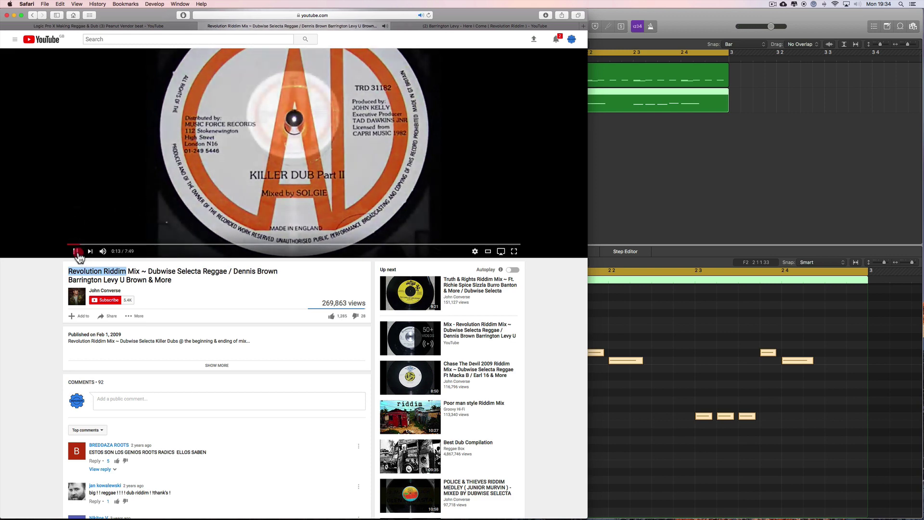
{"action": "left_click", "coordinate": [78, 251]}
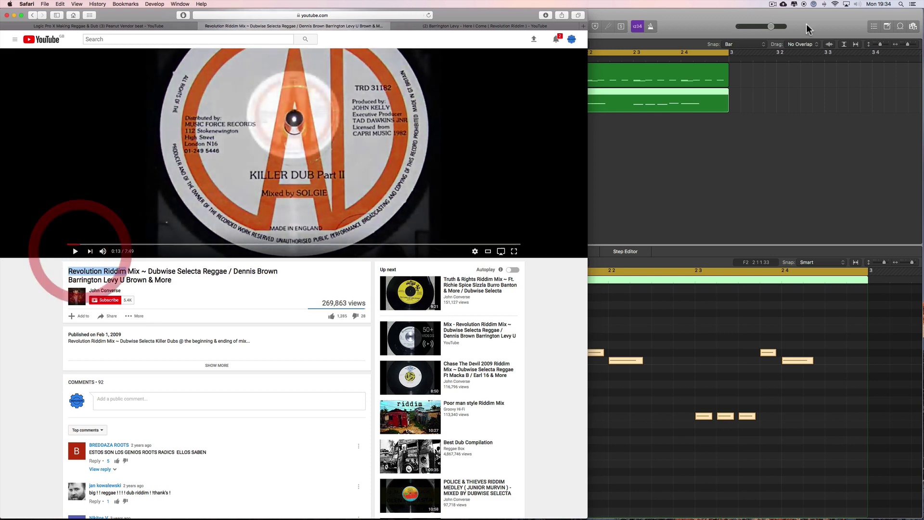
{"action": "left_click", "coordinate": [804, 27]}
- Lower all the bar 2 bass notes by seven semitones so the F2 notes move to A#1, checking the pitch during playback
{"action": "left_click_drag", "start_coordinate": [536, 332], "coordinate": [788, 434]}
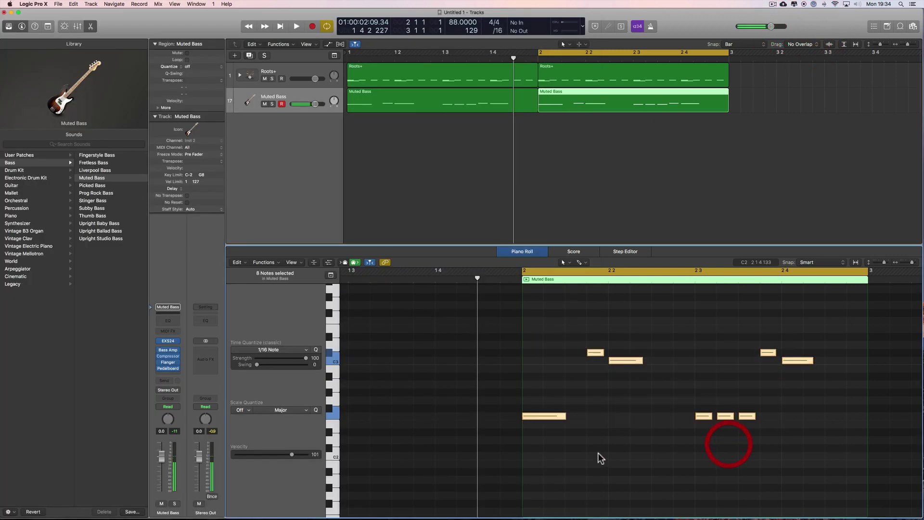
{"action": "scroll", "coordinate": [593, 445], "scroll_direction": "down", "scroll_amount": 3}
{"action": "left_click_drag", "start_coordinate": [535, 352], "coordinate": [538, 408]}
{"action": "key", "text": "space"}
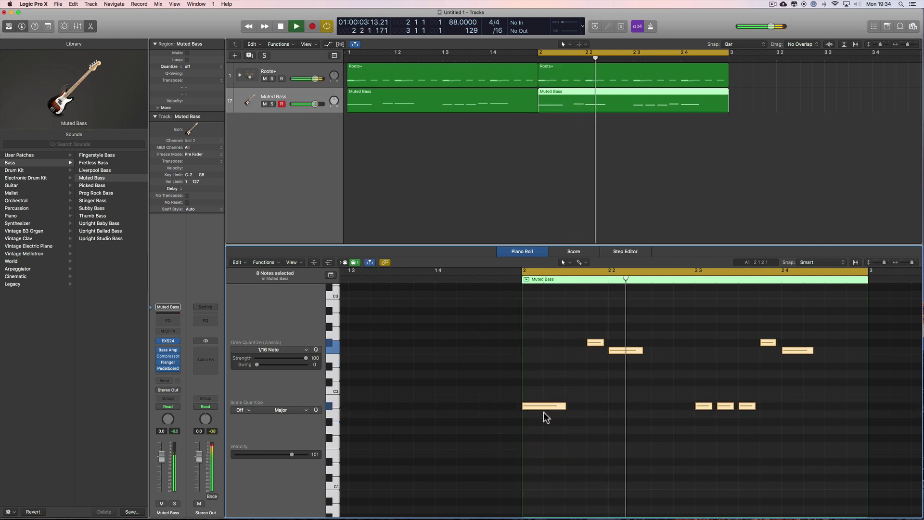
{"action": "key", "text": "space"}
{"action": "key", "text": "shift+space"}
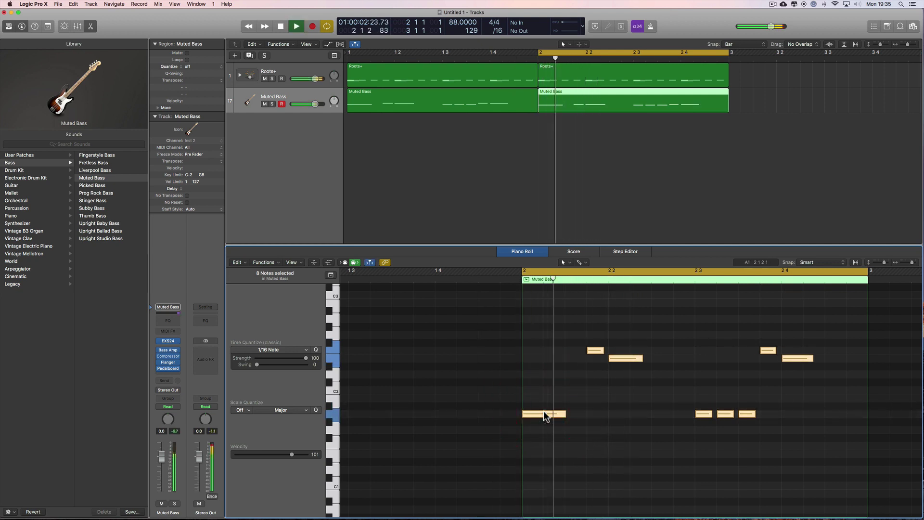
{"action": "key", "text": "space"}
{"action": "key", "text": "shift+space"}
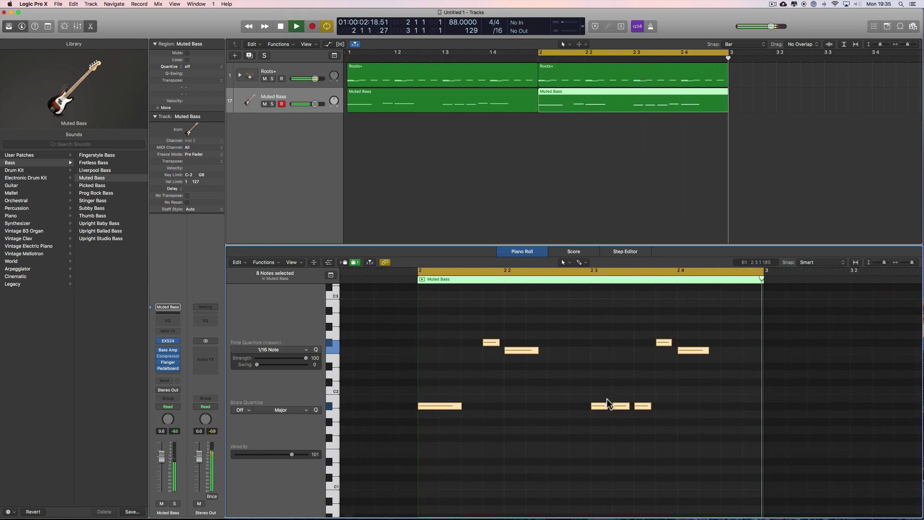
{"action": "key", "text": "space"}
- Extend the cycle range over bars 1 and 2, play it, and display both Muted Bass regions with the Library hidden
{"action": "left_click_drag", "start_coordinate": [536, 52], "coordinate": [388, 53]}
{"action": "key", "text": "space"}
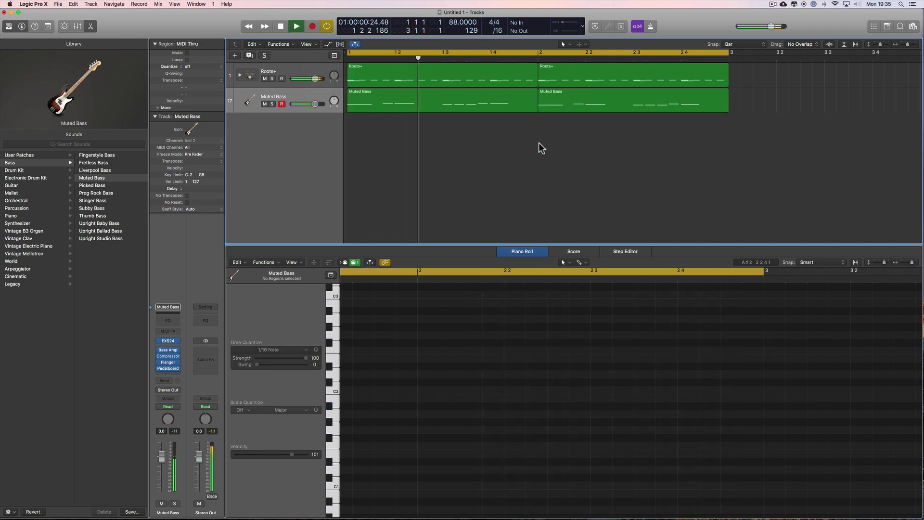
{"action": "left_click", "coordinate": [526, 97], "text": "shift"}
{"action": "left_click", "coordinate": [9, 28]}
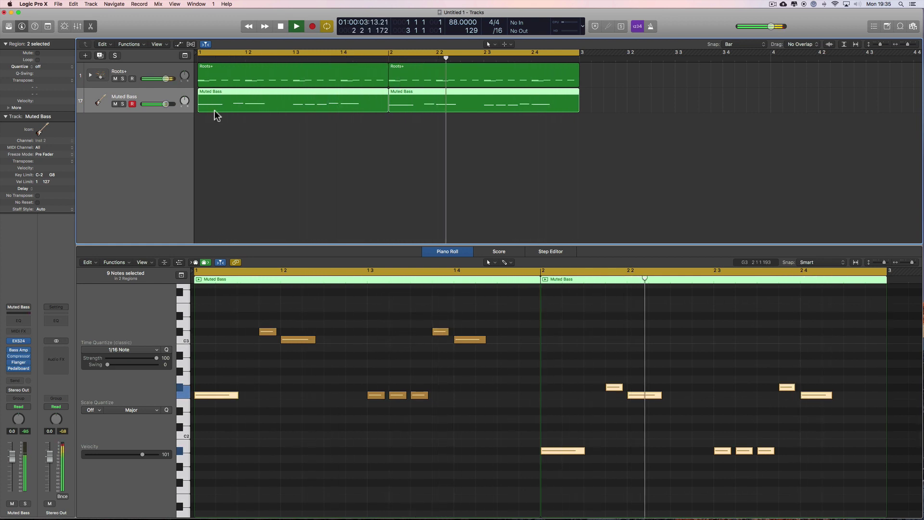
- Adjust the Bus 2 send level of Snare Top inside the Roots+ drum stack while the loop plays, and collapse the stack
{"action": "left_click", "coordinate": [90, 76]}
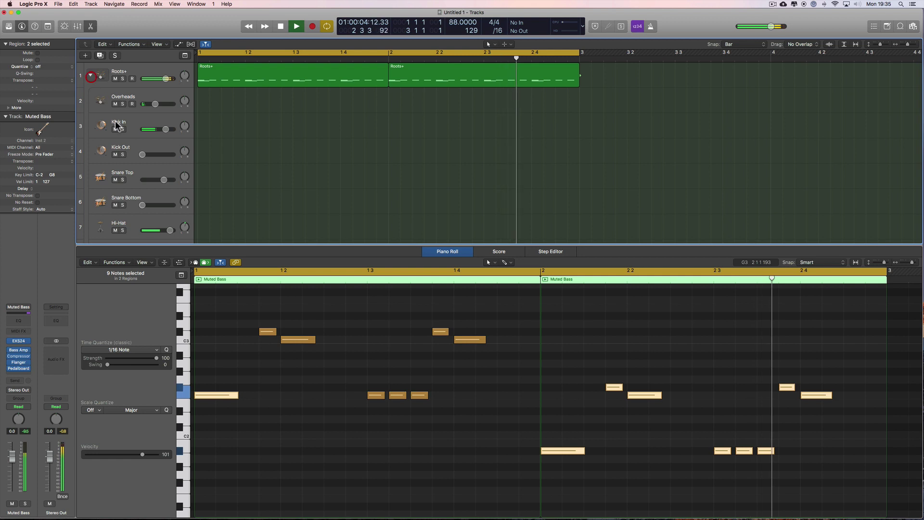
{"action": "left_click", "coordinate": [140, 174]}
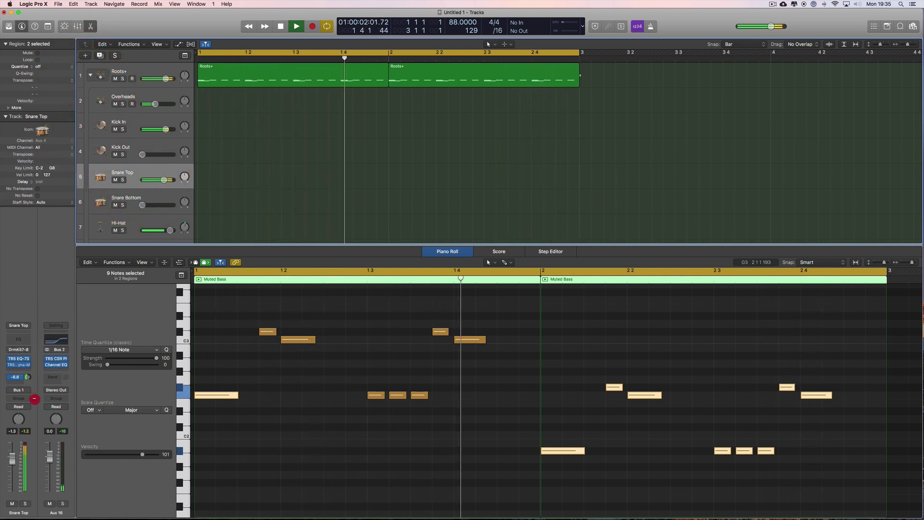
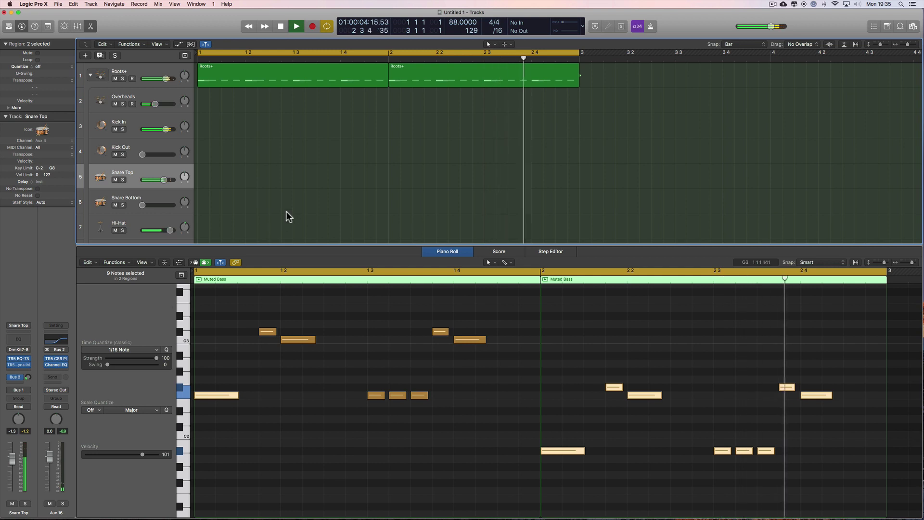
{"action": "key", "text": "space"}
{"action": "left_click", "coordinate": [89, 76]}
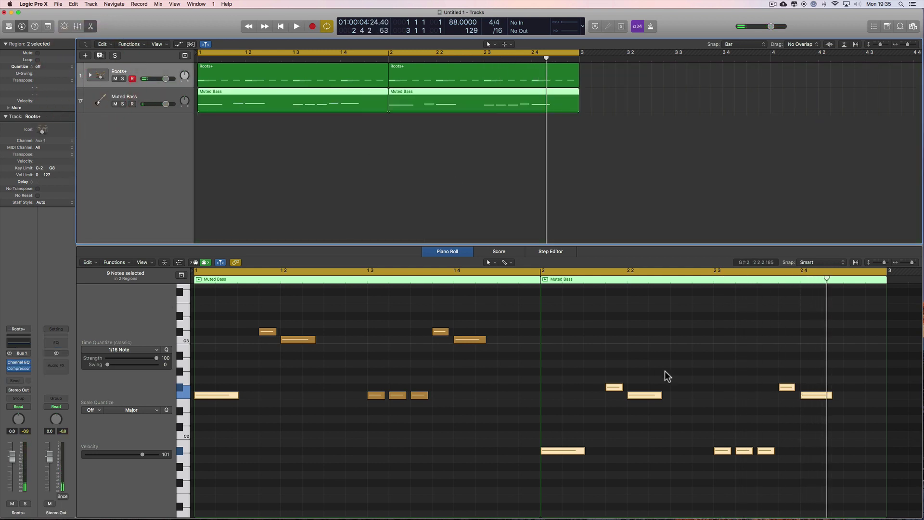
- Try a rising bass run by moving the note at 2 3 2 to C#2 and the note at 2 3 3 to F2
{"action": "scroll", "coordinate": [669, 380], "scroll_direction": "right", "scroll_amount": 3}
{"action": "left_click", "coordinate": [685, 406]}
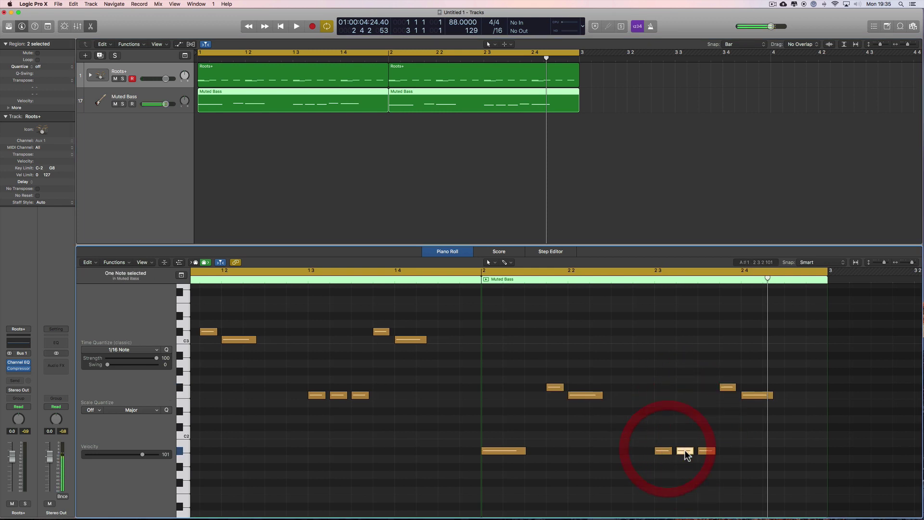
{"action": "left_click_drag", "start_coordinate": [686, 452], "coordinate": [707, 412]}
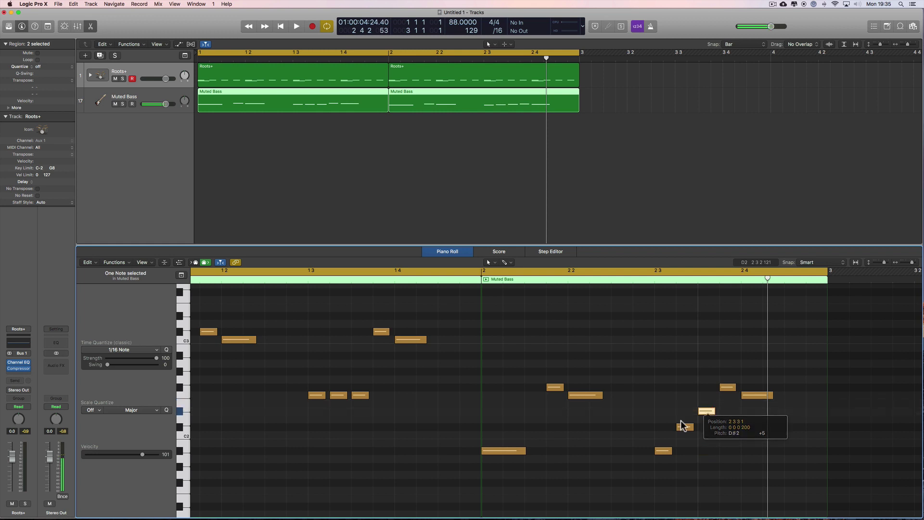
{"action": "left_click", "coordinate": [661, 452]}
{"action": "left_click", "coordinate": [680, 426]}
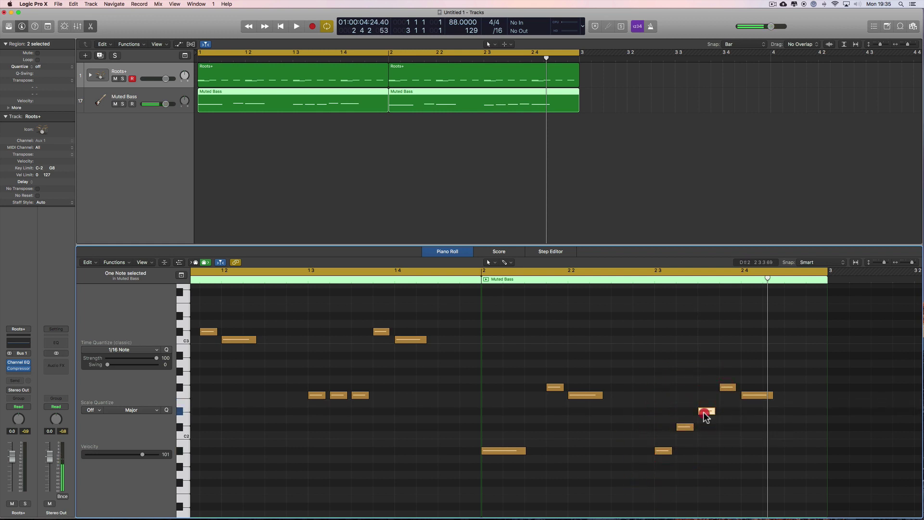
{"action": "left_click_drag", "start_coordinate": [706, 413], "coordinate": [703, 396]}
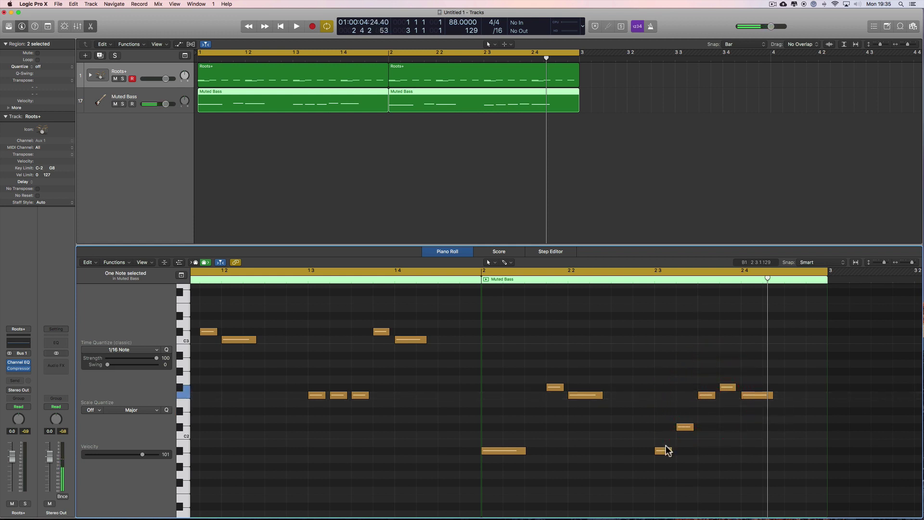
{"action": "left_click_drag", "start_coordinate": [684, 428], "coordinate": [684, 428]}
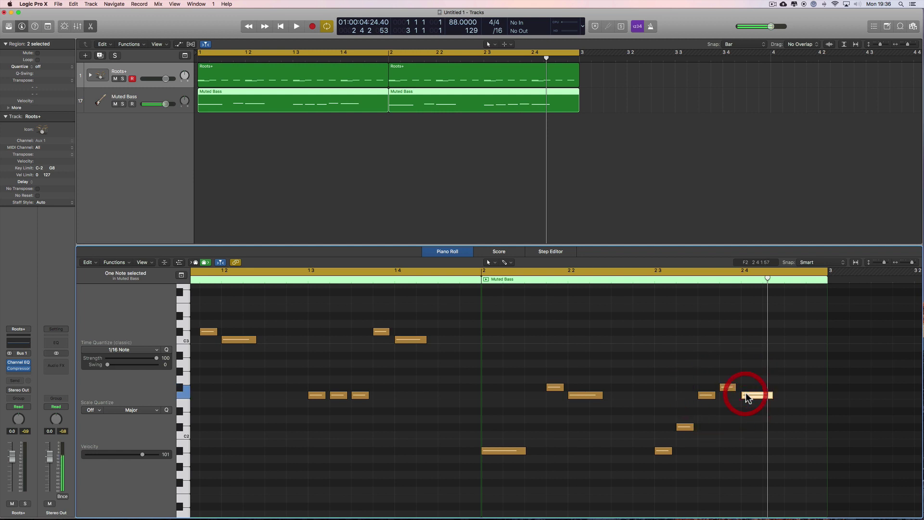
- Audition both bars and add an A#1 bass note at 2 4 3 with the Pencil tool
{"action": "double_click", "coordinate": [471, 279]}
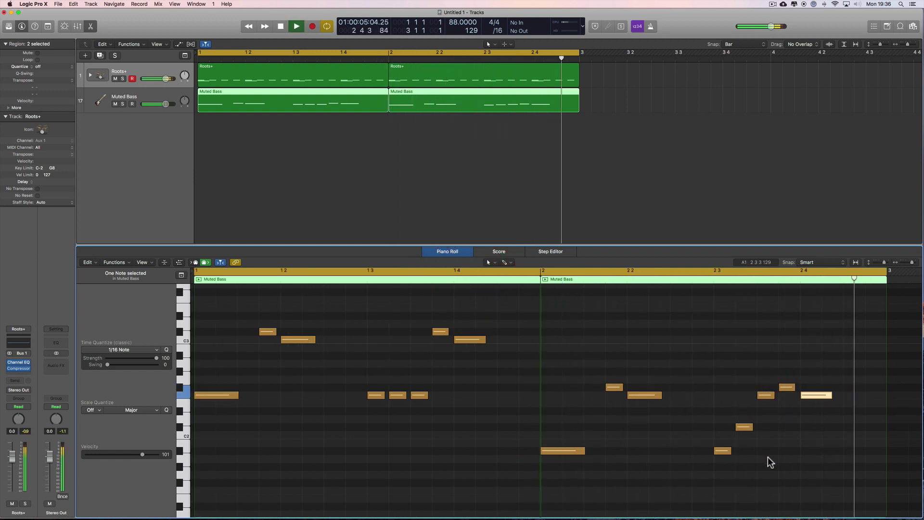
{"action": "key", "text": "space"}
{"action": "right_click", "coordinate": [829, 463]}
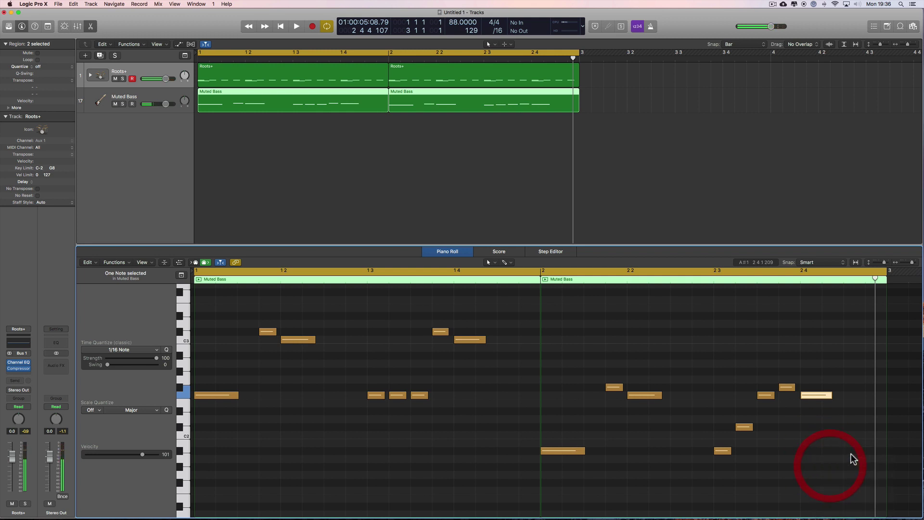
{"action": "key", "text": "space"}
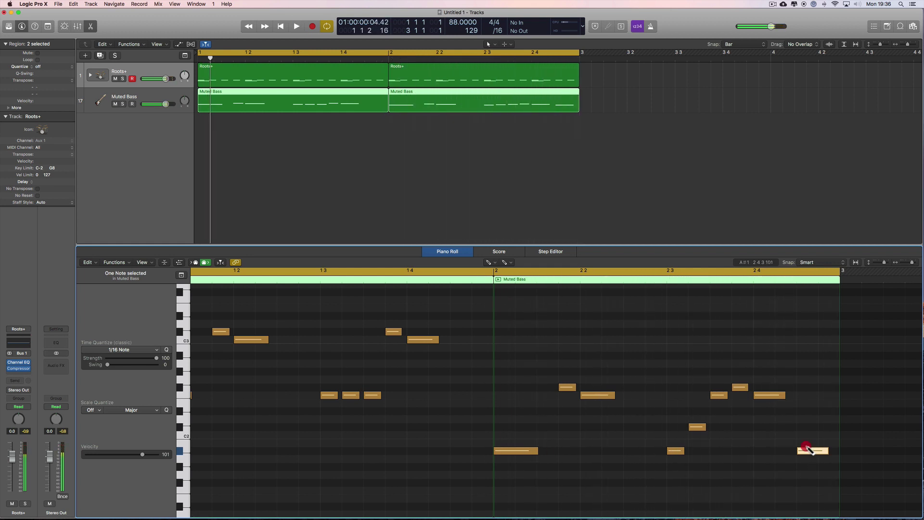
- Try the note at 2 4 3 on F2 and on C#2, and play the loop with it
{"action": "left_click_drag", "start_coordinate": [809, 450], "coordinate": [806, 390]}
{"action": "left_click_drag", "start_coordinate": [805, 394], "coordinate": [806, 426]}
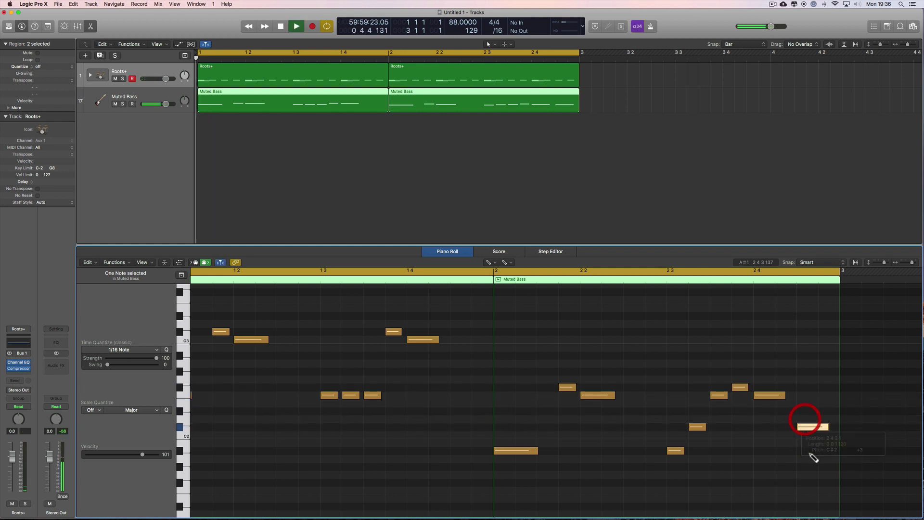
{"action": "key", "text": "space"}
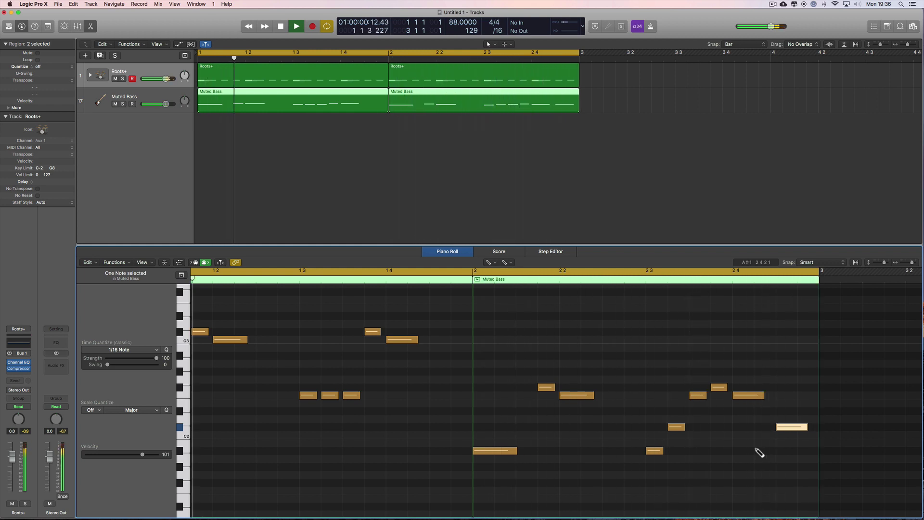
{"action": "key", "text": "space"}
- Return the bass notes at 2 3 2 and 2 3 3 to A#1 and remove the note at 2 4 3
{"action": "left_click_drag", "start_coordinate": [799, 428], "coordinate": [794, 453]}
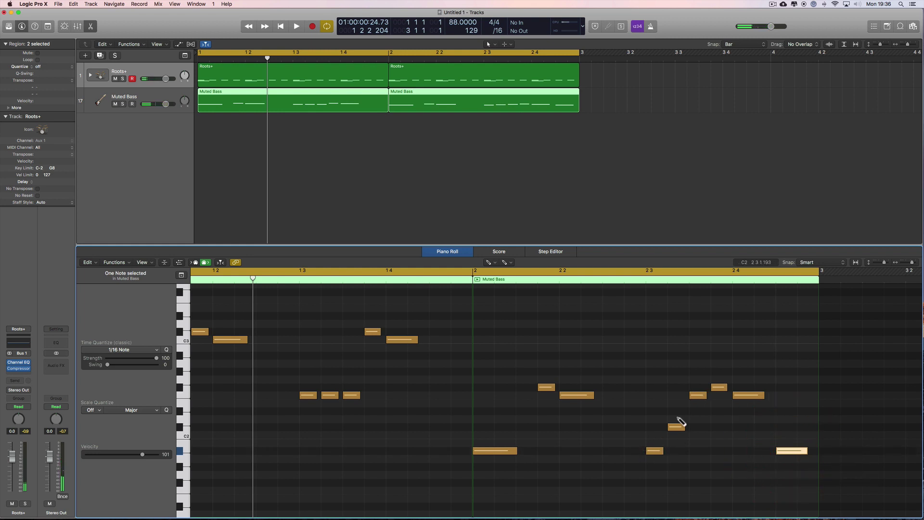
{"action": "left_click_drag", "start_coordinate": [676, 428], "coordinate": [674, 451]}
{"action": "left_click_drag", "start_coordinate": [698, 396], "coordinate": [696, 450]}
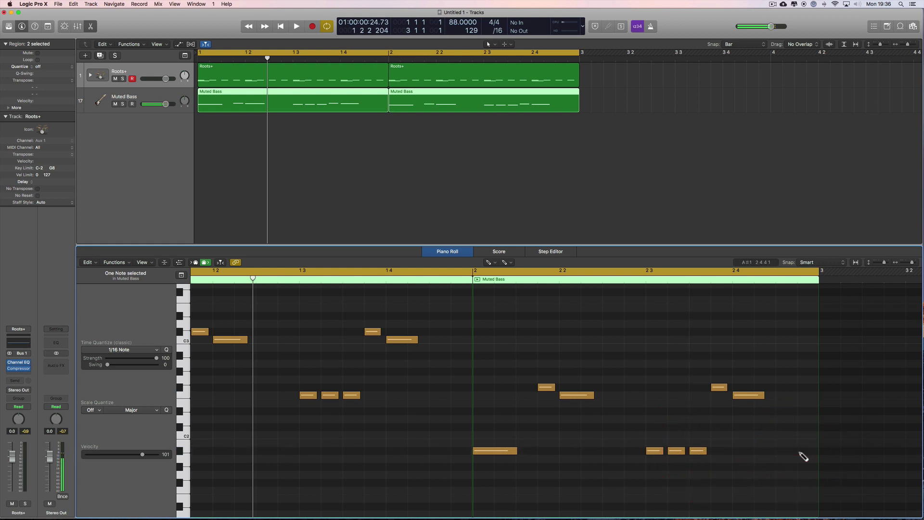
- Play the two-bar bass line over the drums and switch the Piano Roll back to the Pointer tool
{"action": "key", "text": "space"}
{"action": "right_click", "coordinate": [674, 326]}
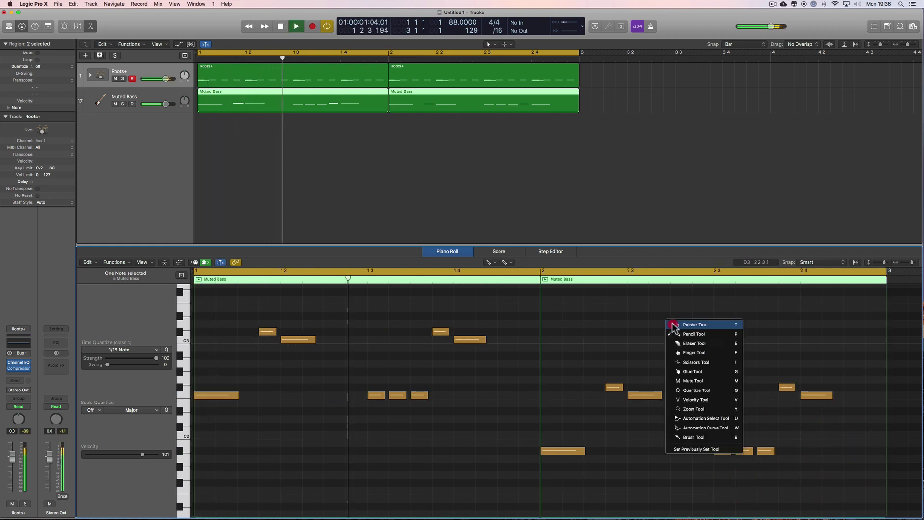
{"action": "left_click", "coordinate": [676, 325]}
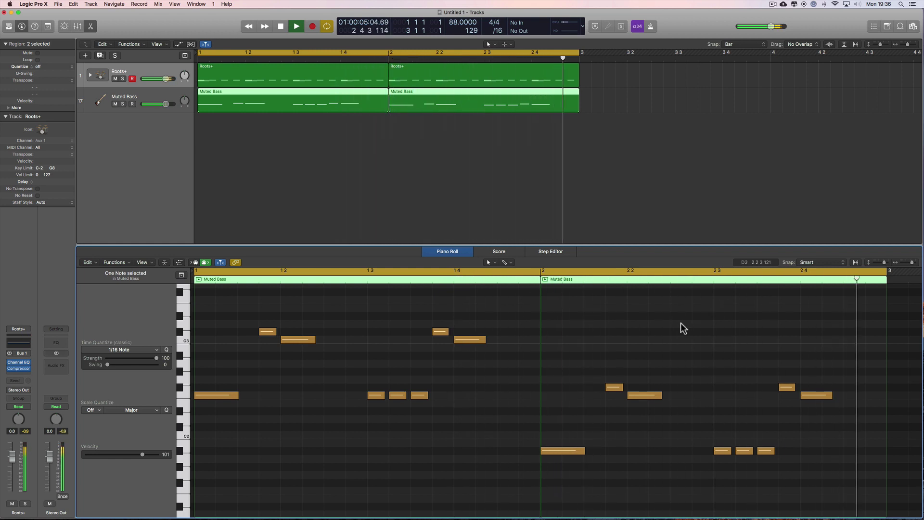
- Draw an extra A#1 bass note late in beat 4 of bar 2 with the Pencil tool and audition the loop
{"action": "key", "text": "space"}
{"action": "right_click", "coordinate": [825, 432]}
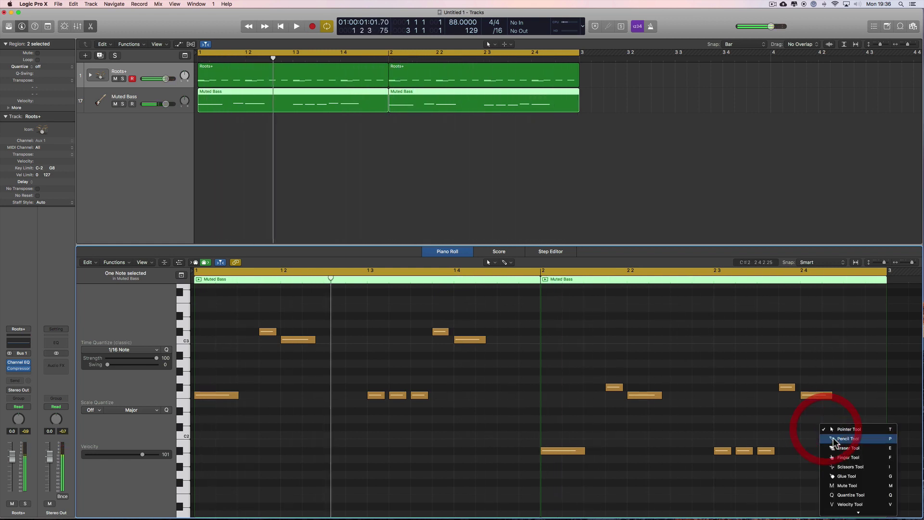
{"action": "left_click", "coordinate": [829, 436]}
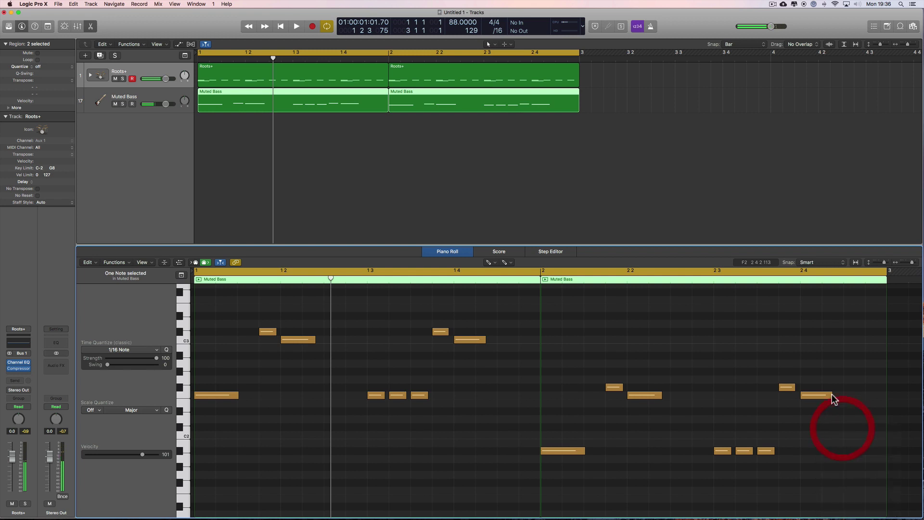
{"action": "left_click", "coordinate": [856, 451]}
{"action": "key", "text": "space"}
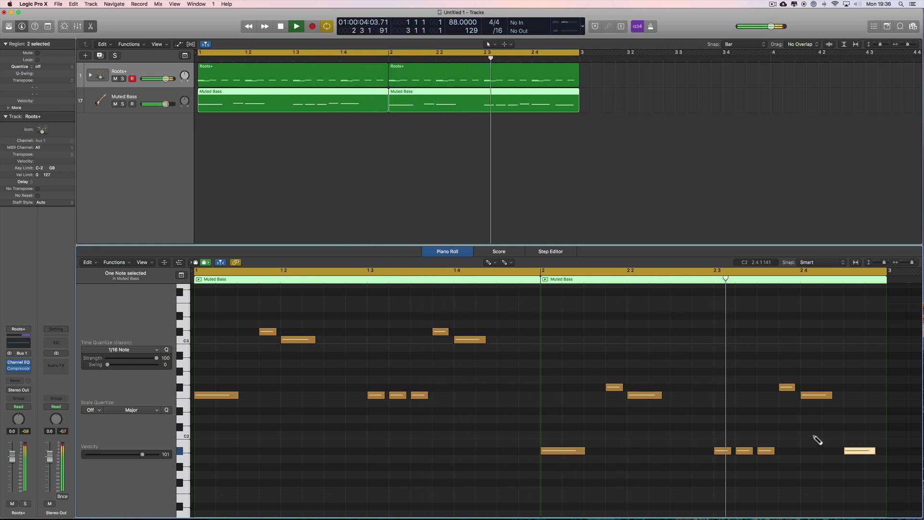
{"action": "key", "text": "space"}
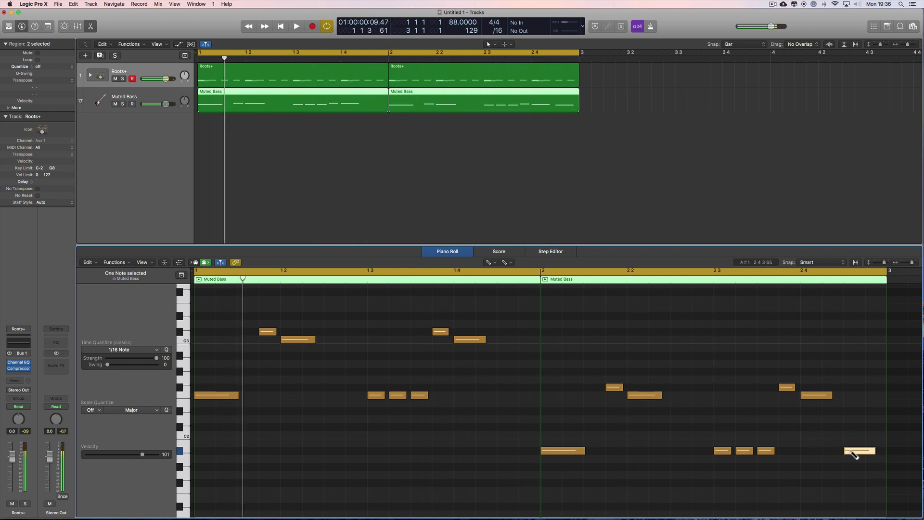
- Try the extra bass note at C#2 during playback and delete it
{"action": "left_click_drag", "start_coordinate": [845, 451], "coordinate": [855, 431]}
{"action": "key", "text": "space"}
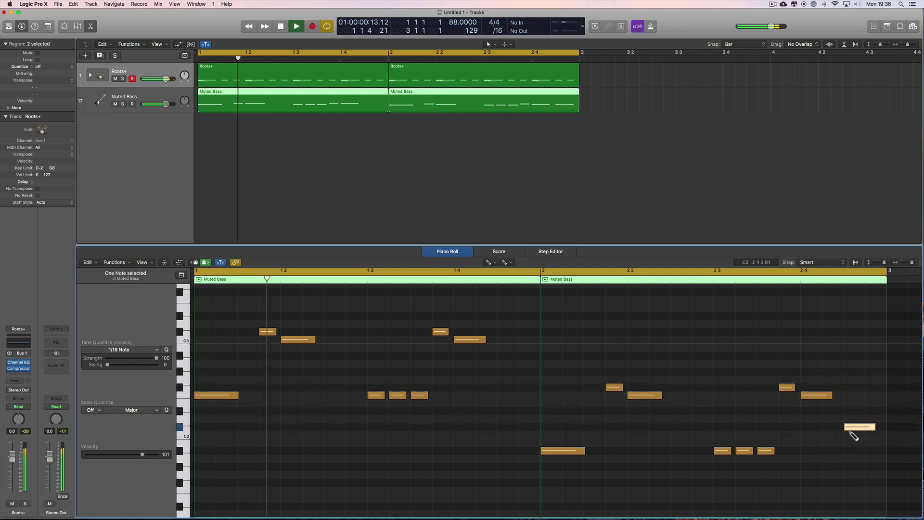
{"action": "scroll", "coordinate": [855, 450], "scroll_direction": "right", "scroll_amount": 1}
{"action": "scroll", "coordinate": [854, 450], "scroll_direction": "left", "scroll_amount": 1}
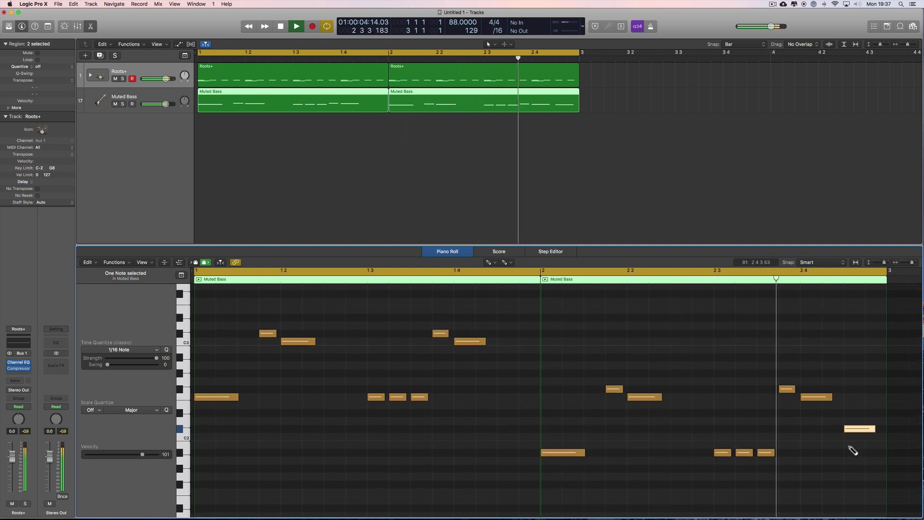
{"action": "scroll", "coordinate": [861, 436], "scroll_direction": "up", "scroll_amount": 1}
{"action": "key", "text": "space"}
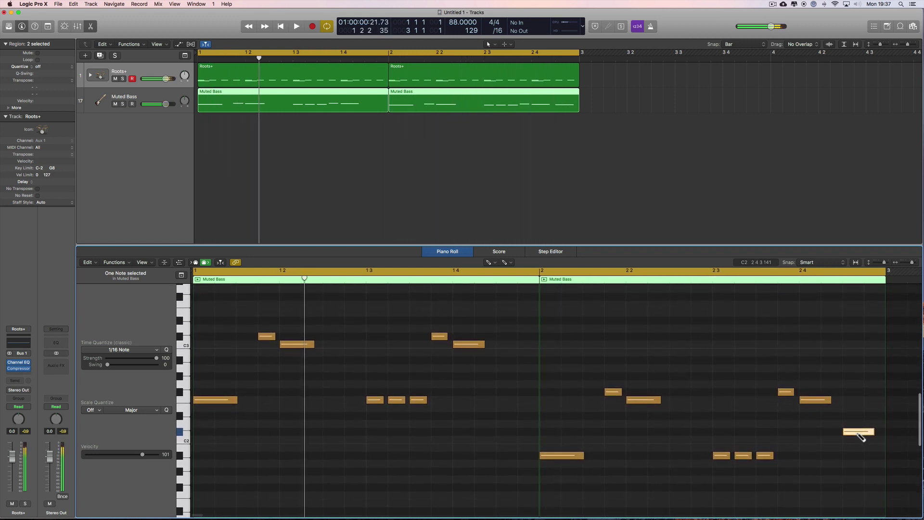
{"action": "left_click_drag", "start_coordinate": [861, 435], "coordinate": [856, 457]}
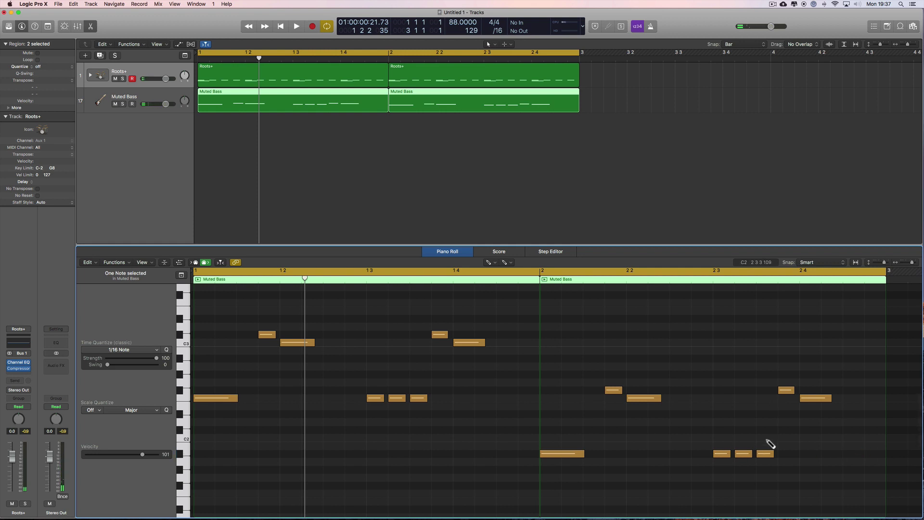
{"action": "scroll", "coordinate": [479, 336], "scroll_direction": "left", "scroll_amount": 1}
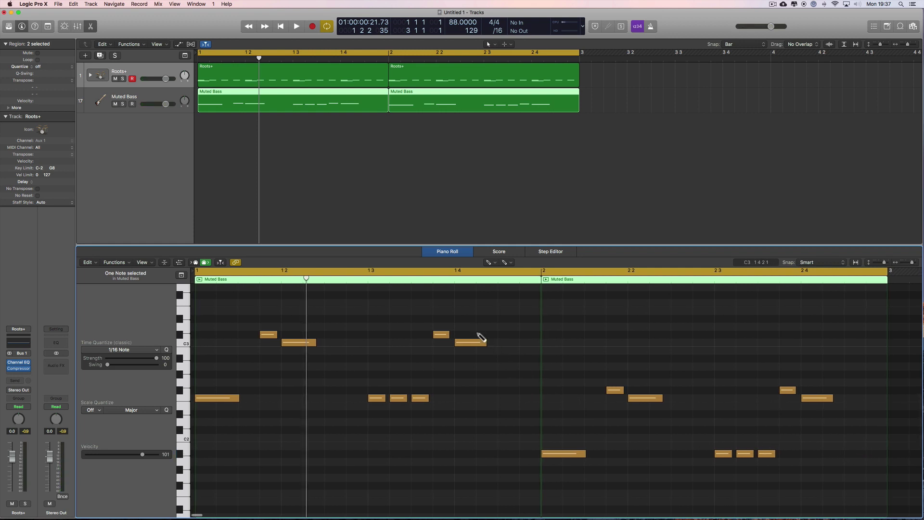
- Play back the two-bar drum and bass loop to listen to the groove
{"action": "right_click", "coordinate": [363, 202]}
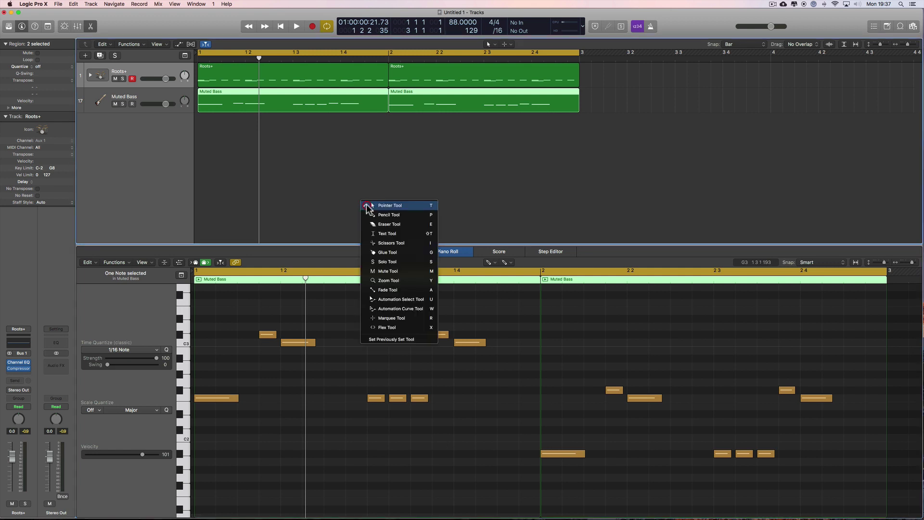
{"action": "key", "text": "Escape"}
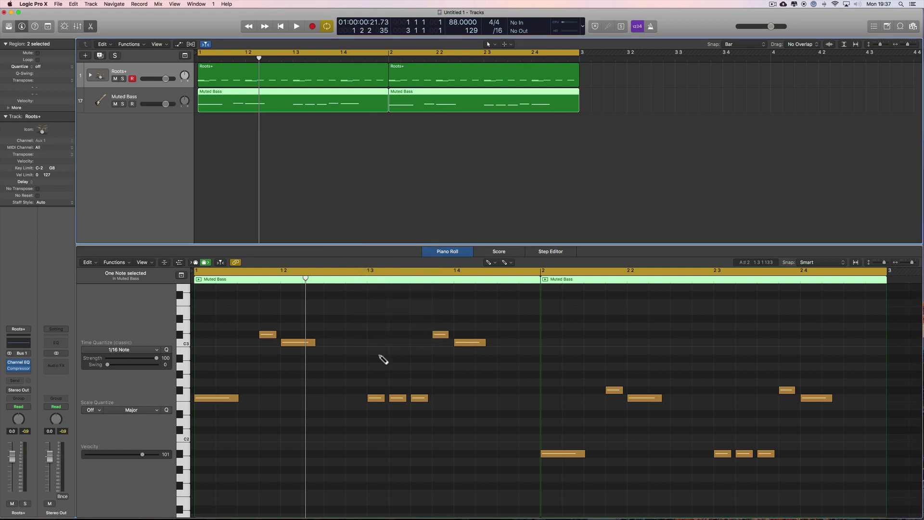
{"action": "key", "text": "space"}
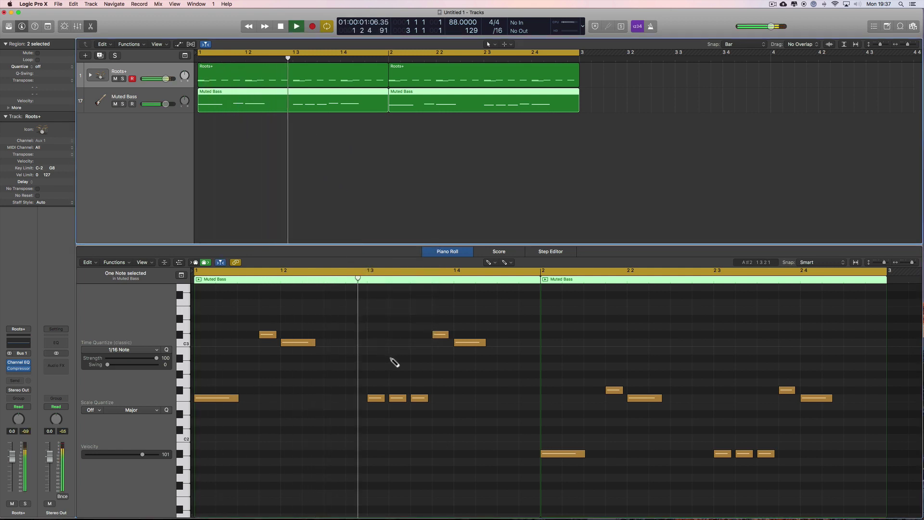
{"action": "key", "text": "space"}
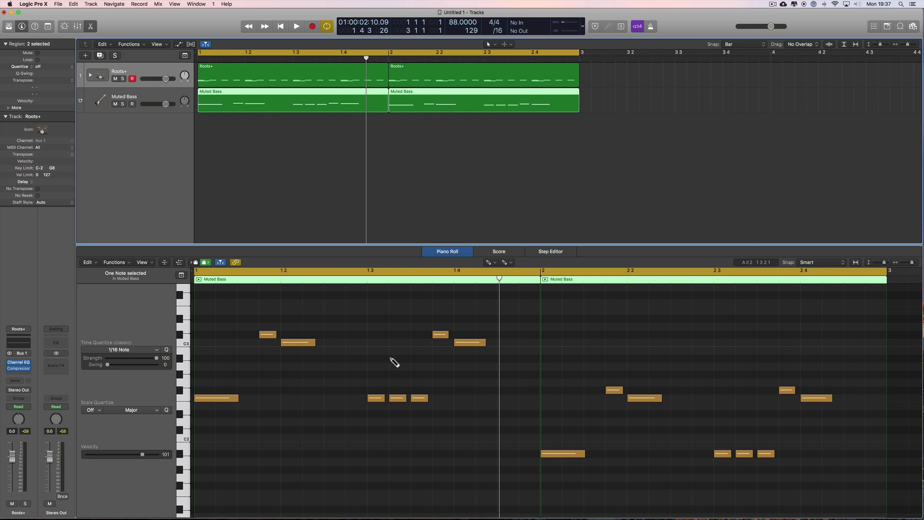
{"action": "key", "text": "space"}
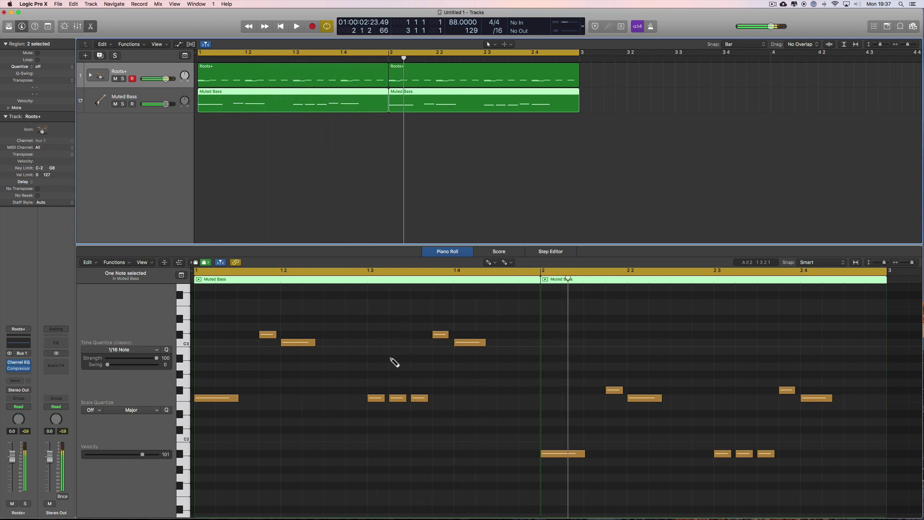
{"action": "key", "text": "space"}
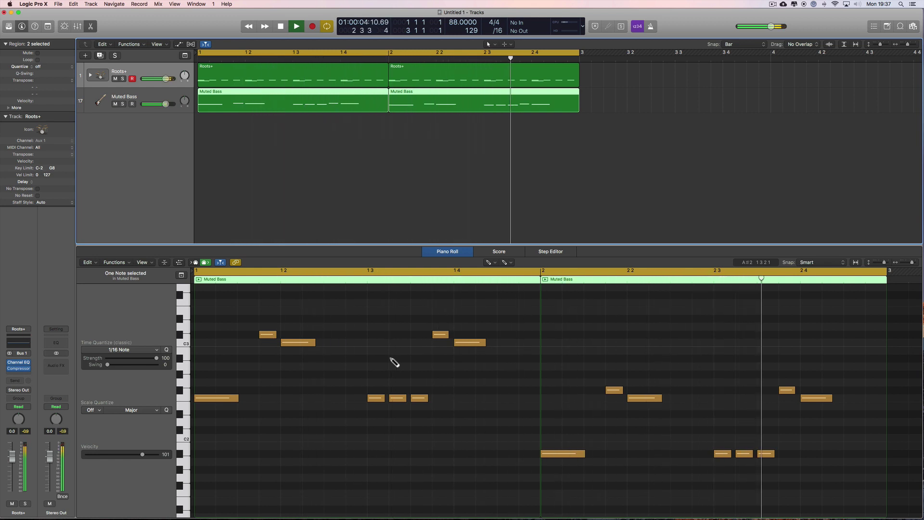
{"action": "key", "text": "space"}
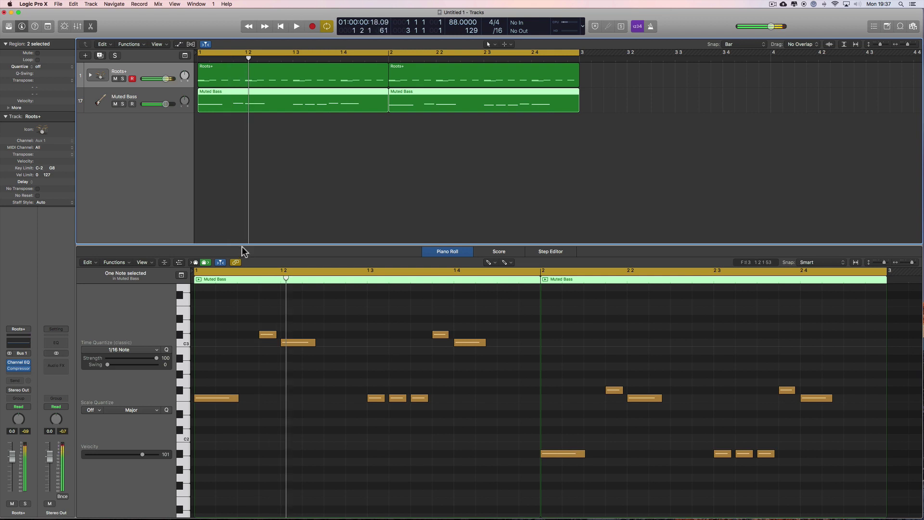
- Create a software instrument track below Muted Bass and load the Guitar patch Classic Clean
{"action": "left_click", "coordinate": [148, 93]}
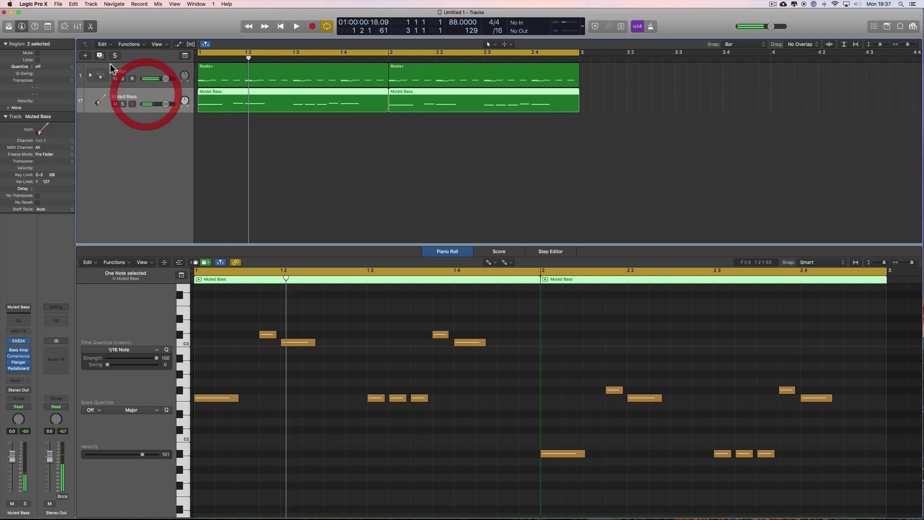
{"action": "left_click", "coordinate": [85, 55]}
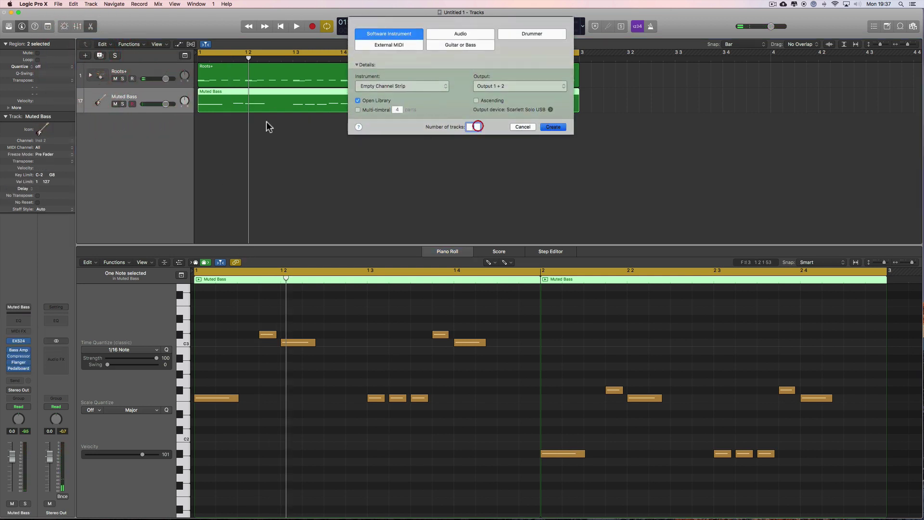
{"action": "key", "text": "Return"}
{"action": "left_click", "coordinate": [15, 186]}
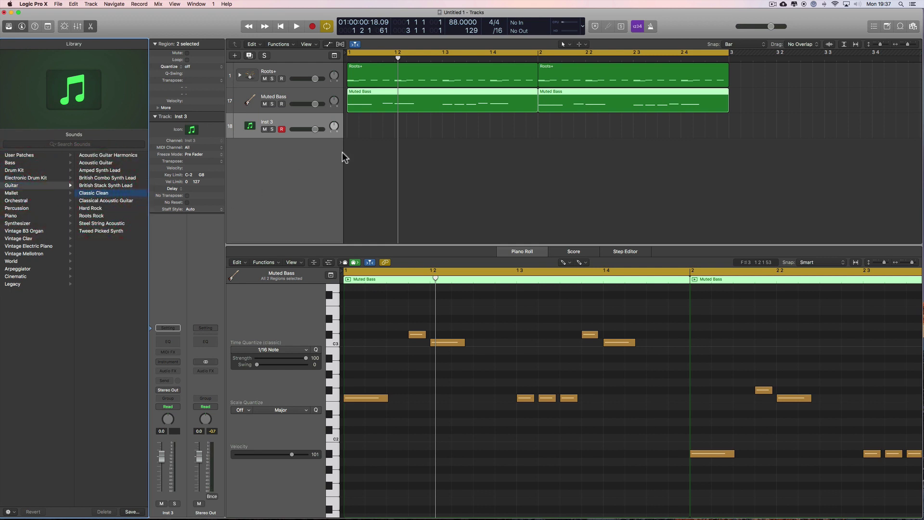
- Draw an empty one-bar MIDI region at bar 1 on the Classic Clean track with the Pencil tool
{"action": "right_click", "coordinate": [377, 158]}
{"action": "left_click", "coordinate": [404, 170]}
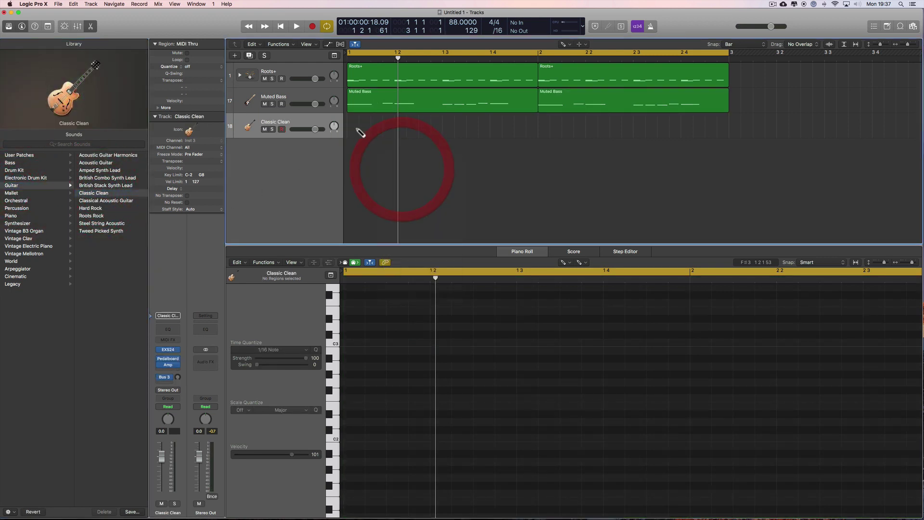
{"action": "left_click", "coordinate": [359, 127]}
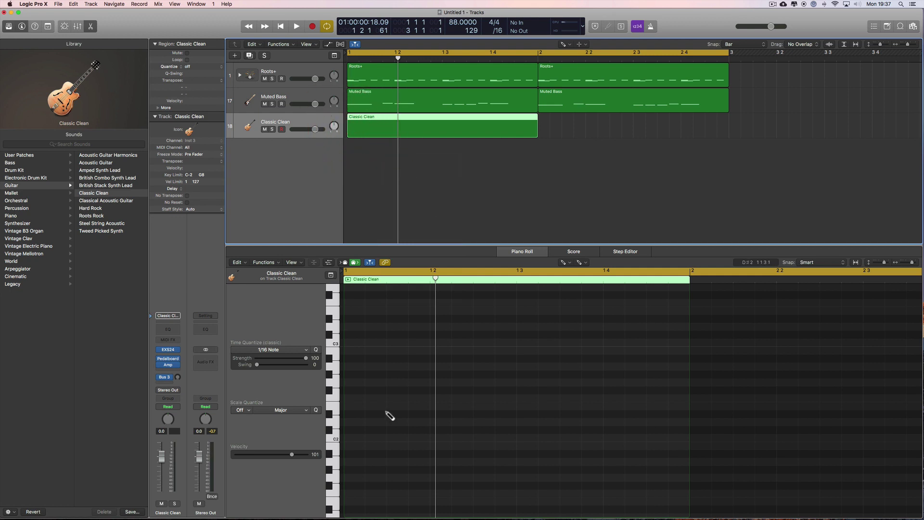
- Draw a short F minor chord (F2, G#2, C3) at position 1 1 3 in the guitar region
{"action": "left_click", "coordinate": [337, 399]}
{"action": "left_click", "coordinate": [351, 398]}
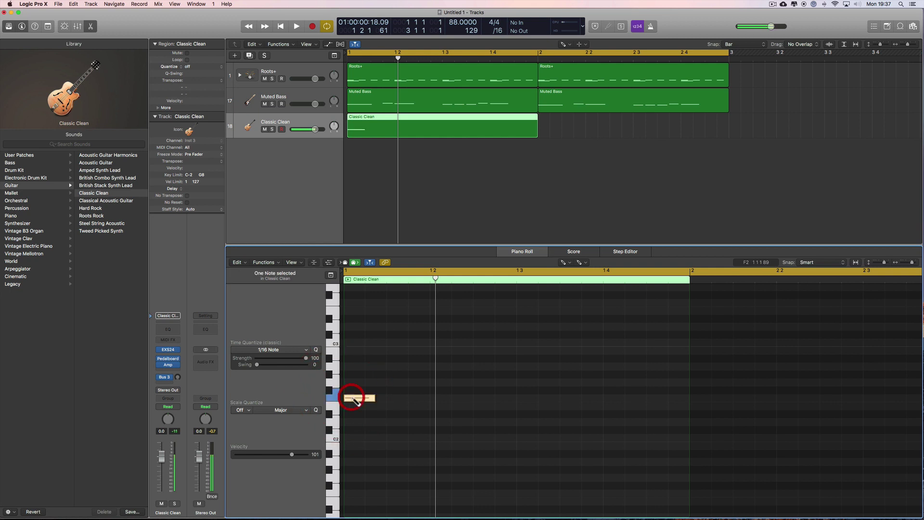
{"action": "left_click_drag", "start_coordinate": [372, 398], "coordinate": [393, 398]}
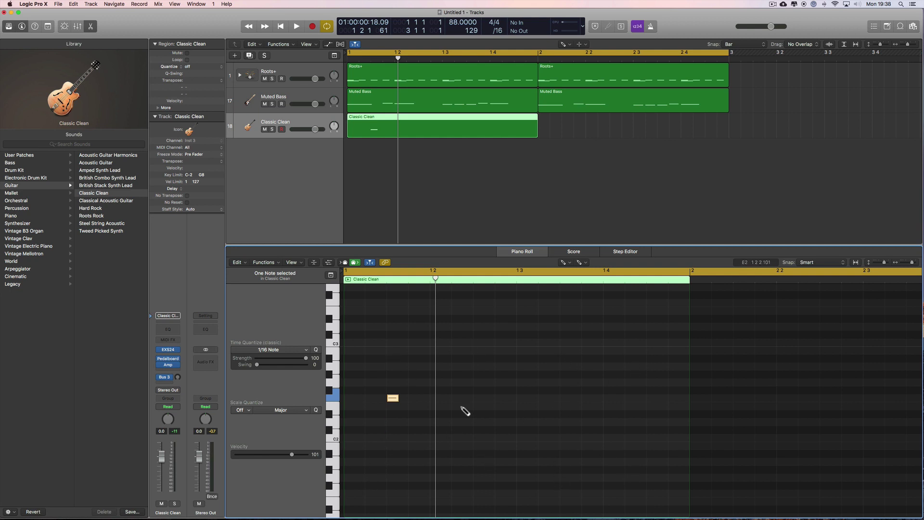
{"action": "left_click", "coordinate": [392, 399]}
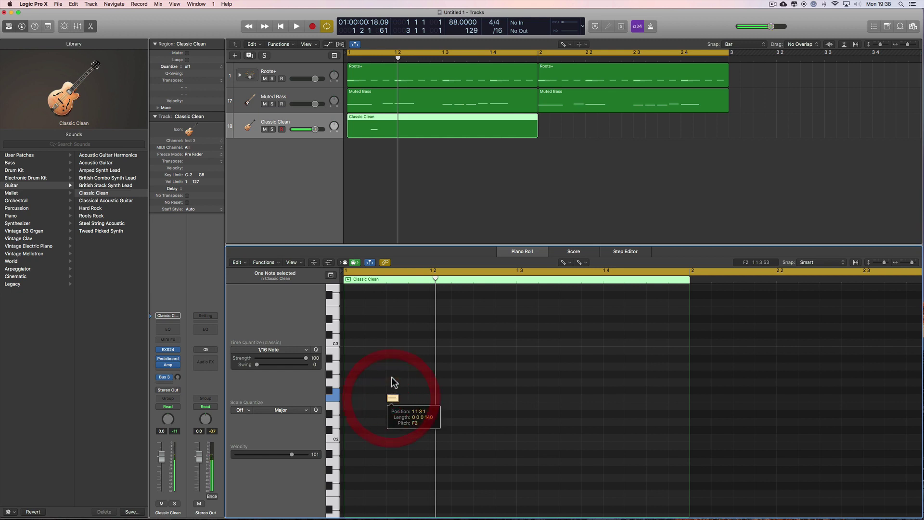
{"action": "left_click", "coordinate": [393, 375]}
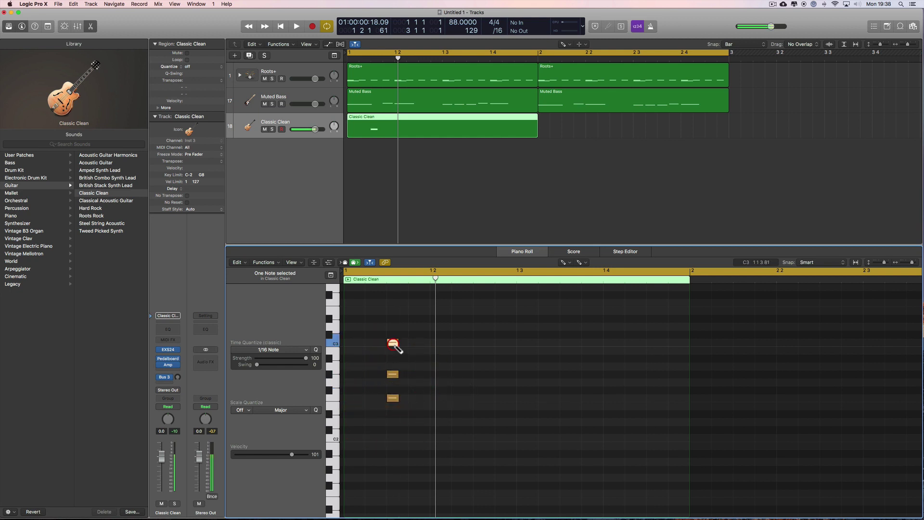
- Copy the F minor chord to the offbeats of beats 2, 3 and 4 in bar 1 and audition it
{"action": "key", "text": "t"}
{"action": "left_click", "coordinate": [416, 365]}
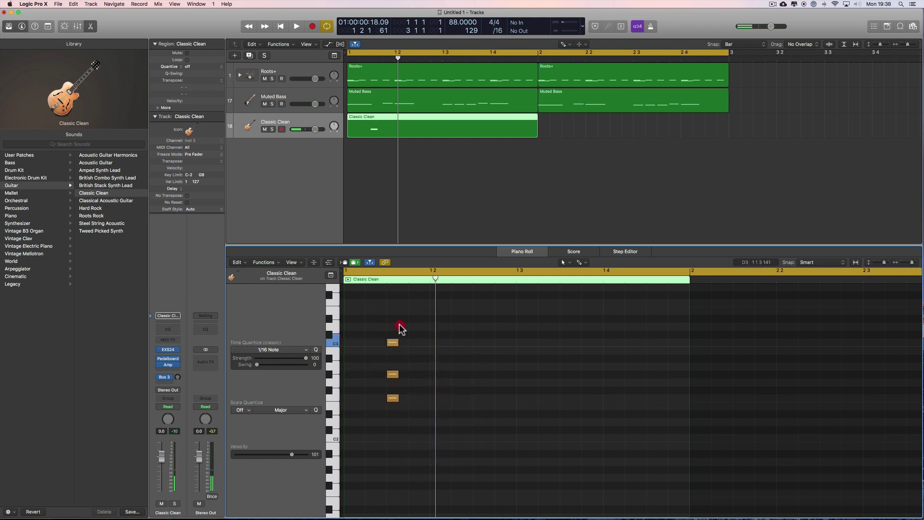
{"action": "left_click_drag", "start_coordinate": [383, 327], "coordinate": [655, 399]}
{"action": "left_click", "coordinate": [567, 398]}
{"action": "key", "text": "space"}
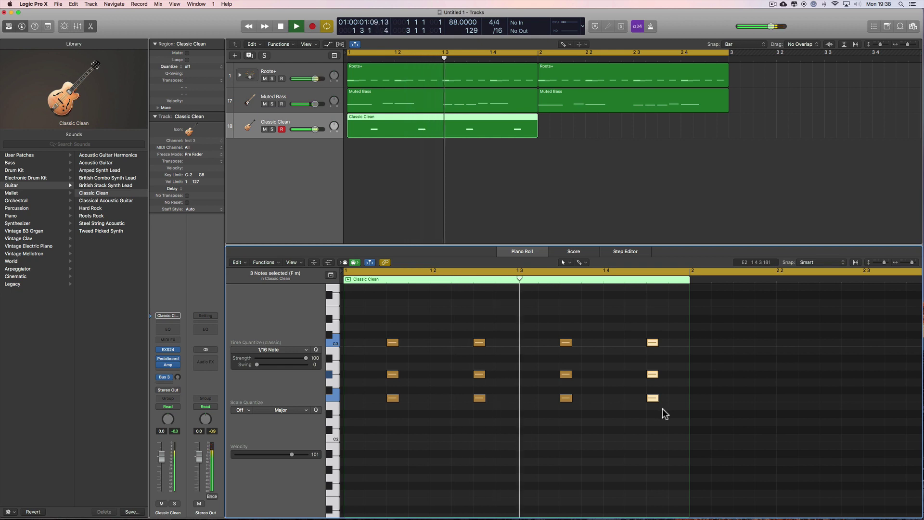
{"action": "key", "text": "space"}
- Shorten all twelve guitar chord notes to staccato stabs and play the loop to check them
{"action": "left_click_drag", "start_coordinate": [671, 319], "coordinate": [353, 432]}
{"action": "left_click_drag", "start_coordinate": [395, 399], "coordinate": [390, 398]}
{"action": "key", "text": "space"}
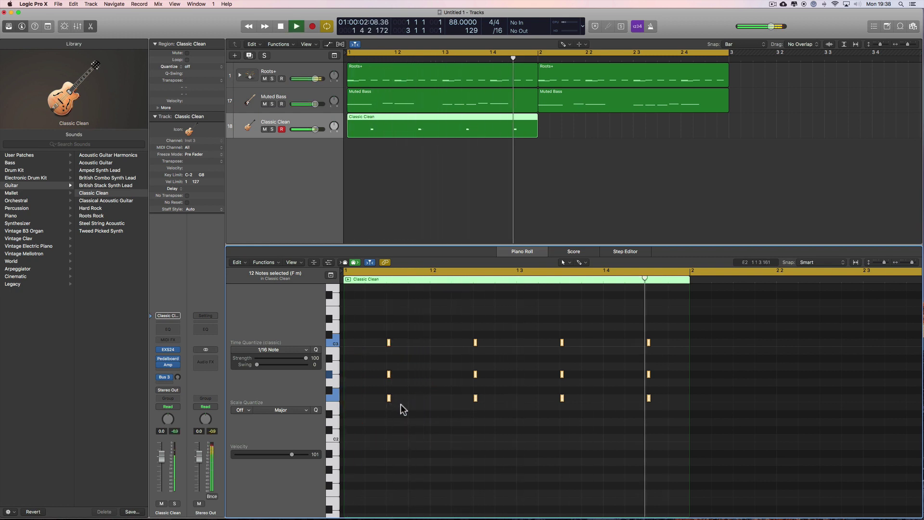
{"action": "key", "text": "space"}
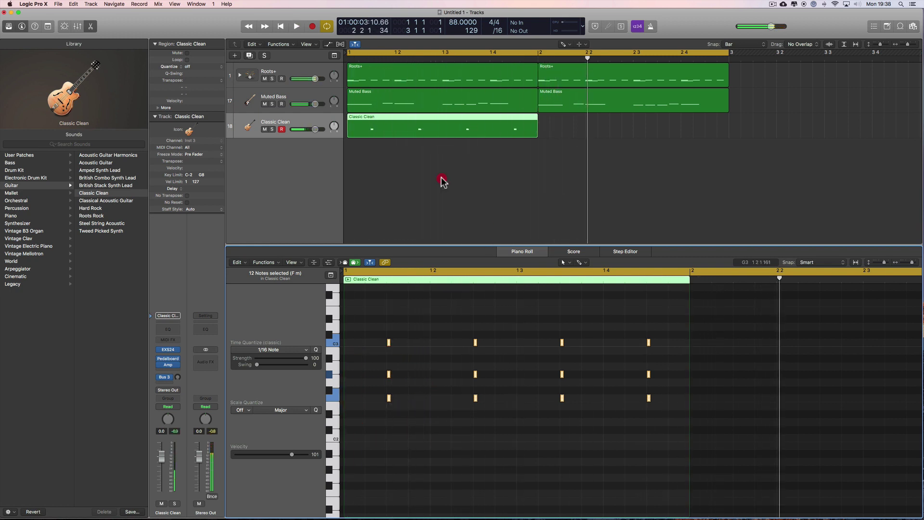
- Copy the Classic Clean region from bar 1 to bar 2 with the Pointer tool
{"action": "right_click", "coordinate": [442, 181]}
{"action": "left_click", "coordinate": [438, 156]}
{"action": "left_click_drag", "start_coordinate": [409, 120], "coordinate": [555, 121]}
- Transpose all the chords in the bar 2 guitar region up five semitones to B♭ minor
{"action": "scroll", "coordinate": [607, 331], "scroll_direction": "right", "scroll_amount": 10}
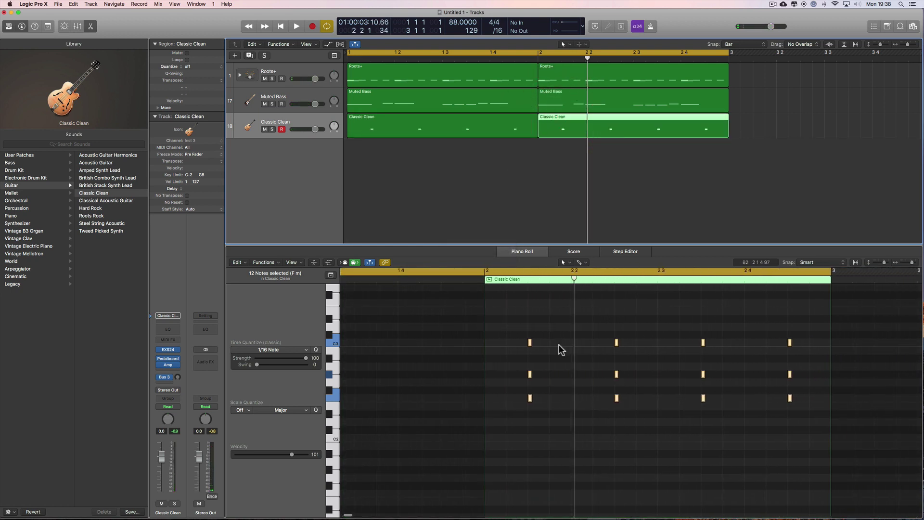
{"action": "left_click_drag", "start_coordinate": [439, 323], "coordinate": [741, 426]}
{"action": "scroll", "coordinate": [469, 433], "scroll_direction": "up", "scroll_amount": 4}
{"action": "left_click_drag", "start_coordinate": [457, 452], "coordinate": [457, 414]}
{"action": "scroll", "coordinate": [442, 385], "scroll_direction": "left", "scroll_amount": 1}
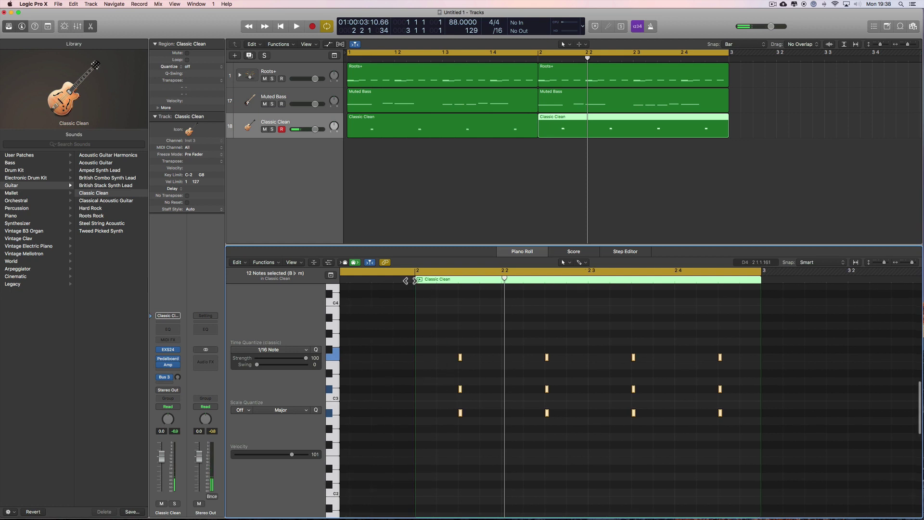
{"action": "left_click", "coordinate": [460, 414]}
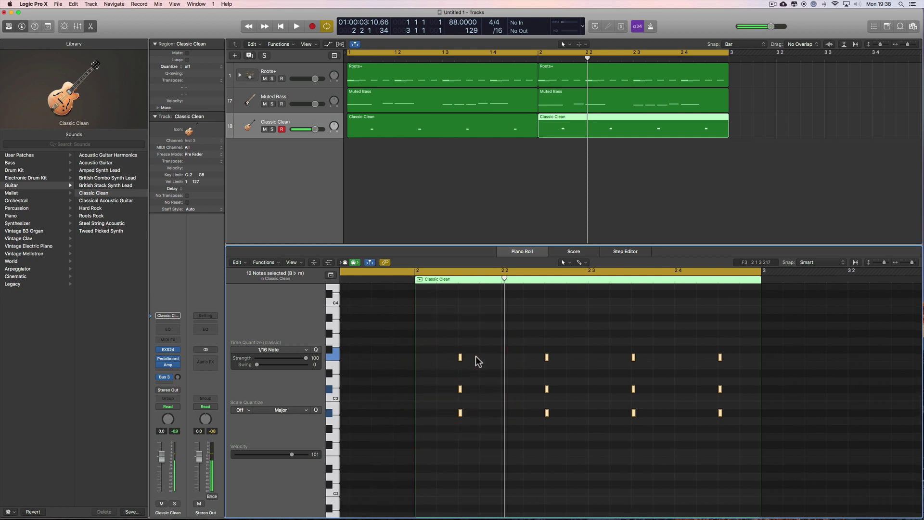
- Try moving the four F3 notes of the bar 2 guitar chords down an octave to F2 and play the loop
{"action": "left_click_drag", "start_coordinate": [443, 350], "coordinate": [724, 360]}
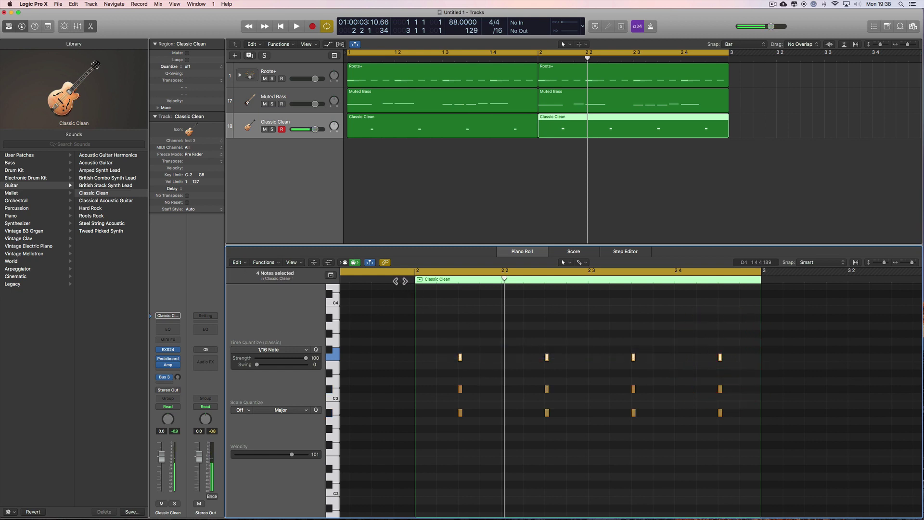
{"action": "left_click", "coordinate": [400, 279]}
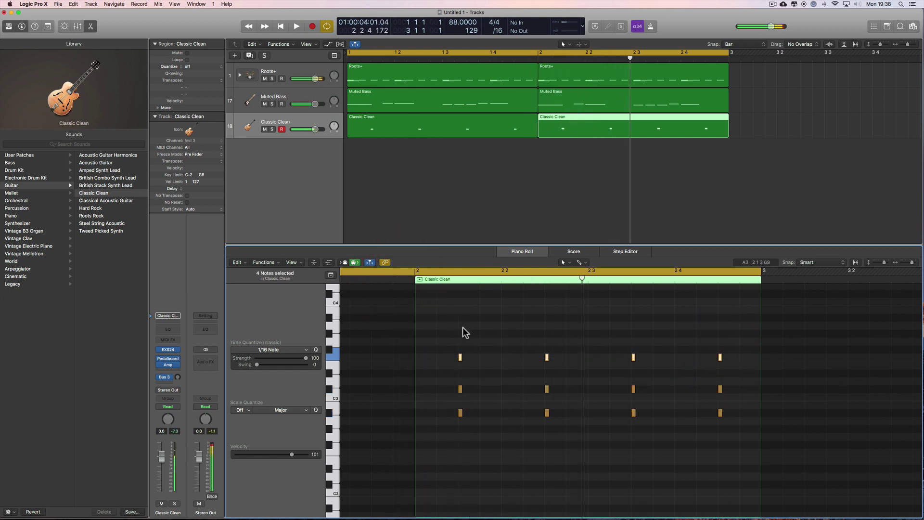
{"action": "left_click", "coordinate": [461, 358]}
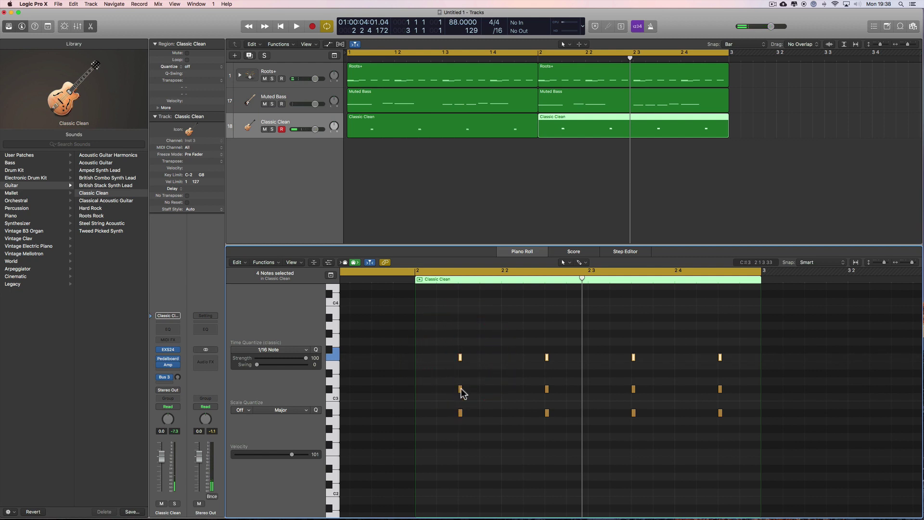
{"action": "left_click", "coordinate": [460, 358]}
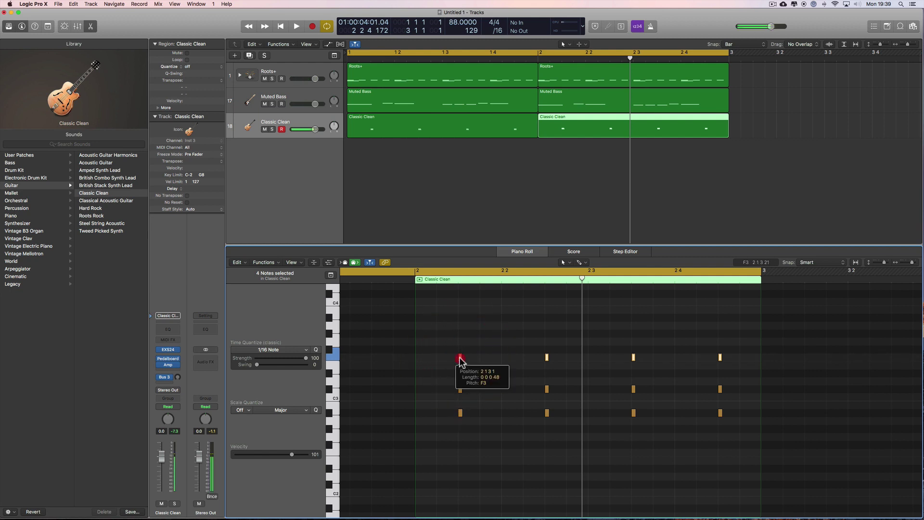
{"action": "left_click_drag", "start_coordinate": [460, 360], "coordinate": [460, 454]}
{"action": "double_click", "coordinate": [385, 281]}
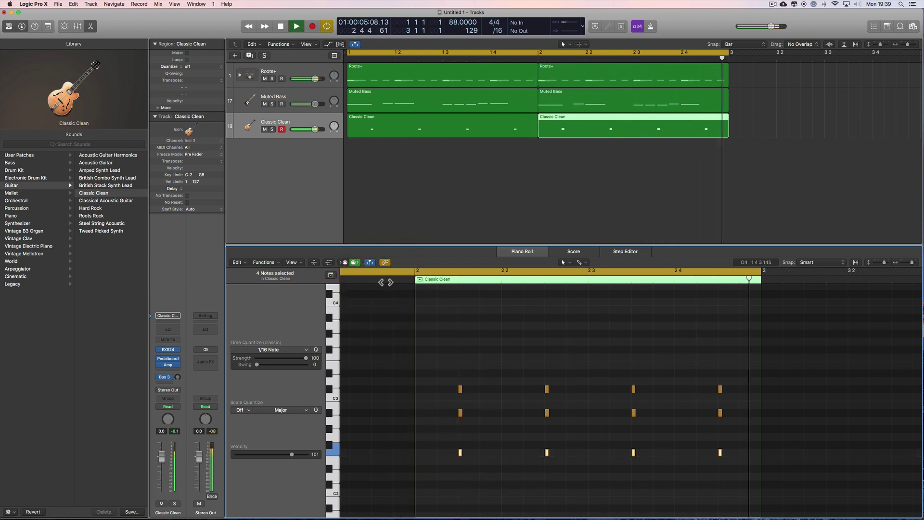
{"action": "key", "text": "space"}
- Move the four F2 notes in bar 2 back up to F3 and audition the loop
{"action": "left_click_drag", "start_coordinate": [452, 454], "coordinate": [775, 469]}
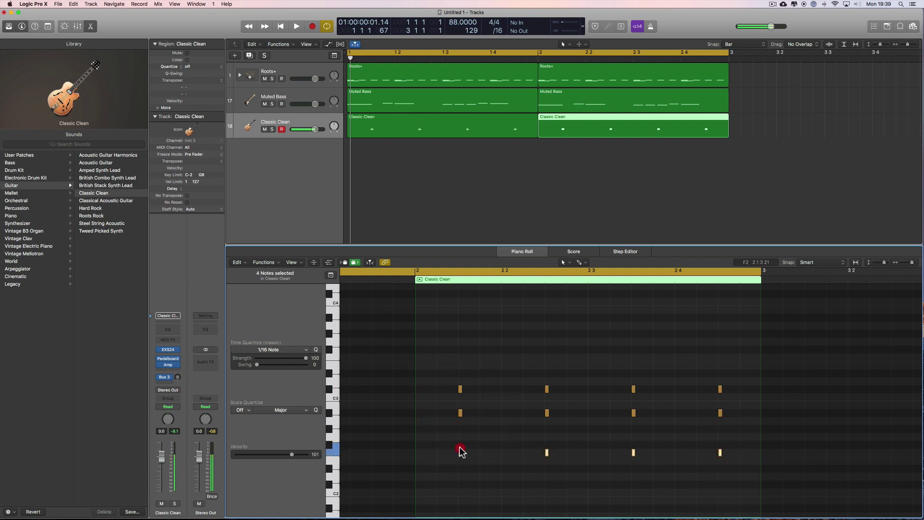
{"action": "left_click_drag", "start_coordinate": [459, 451], "coordinate": [460, 358]}
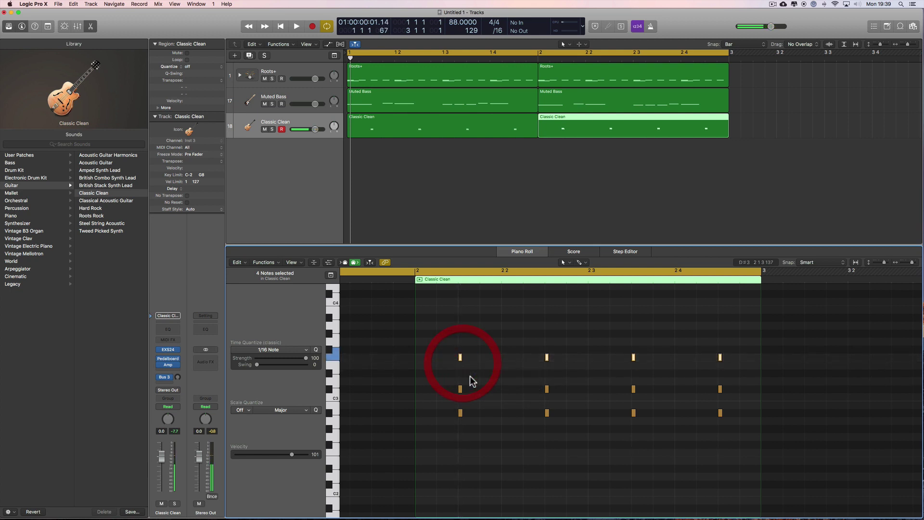
{"action": "key", "text": "space"}
{"action": "left_click", "coordinate": [475, 384]}
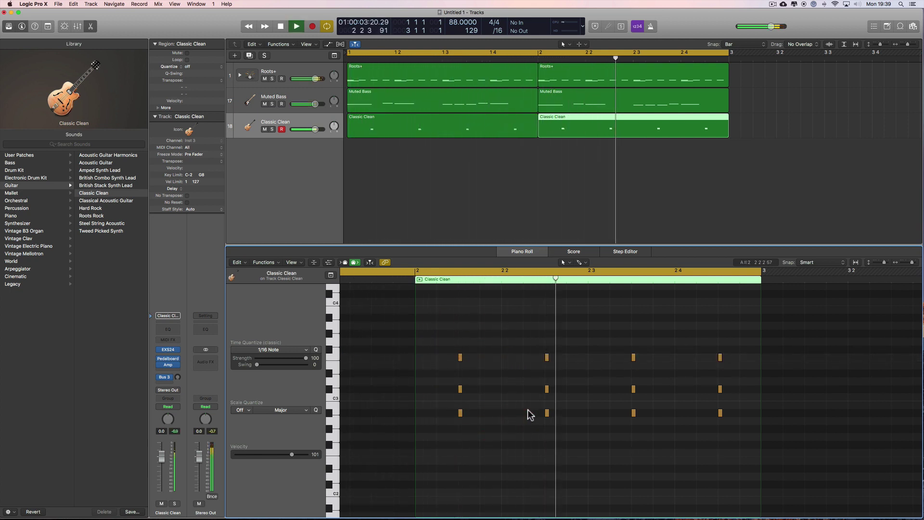
{"action": "key", "text": "space"}
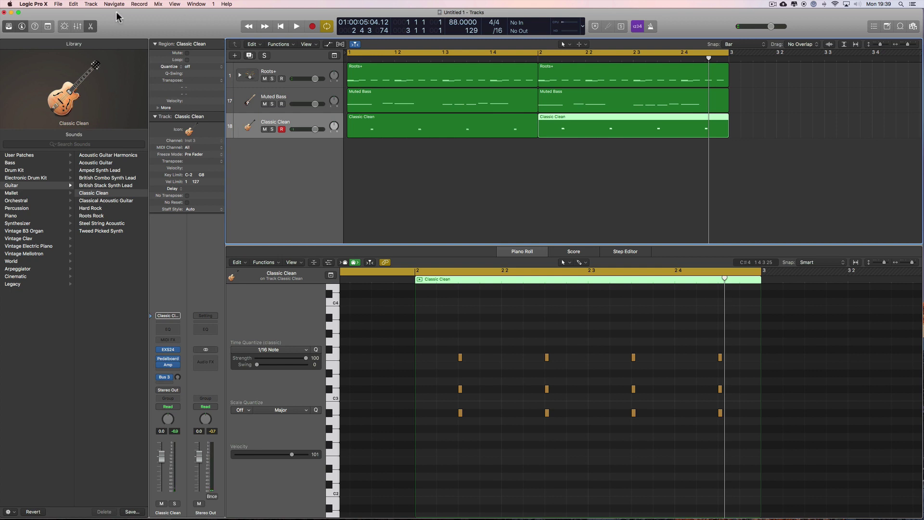
- Show the Mixer and delete the aux channel fed by Bus 3, despite its active routing
{"action": "left_click", "coordinate": [79, 27]}
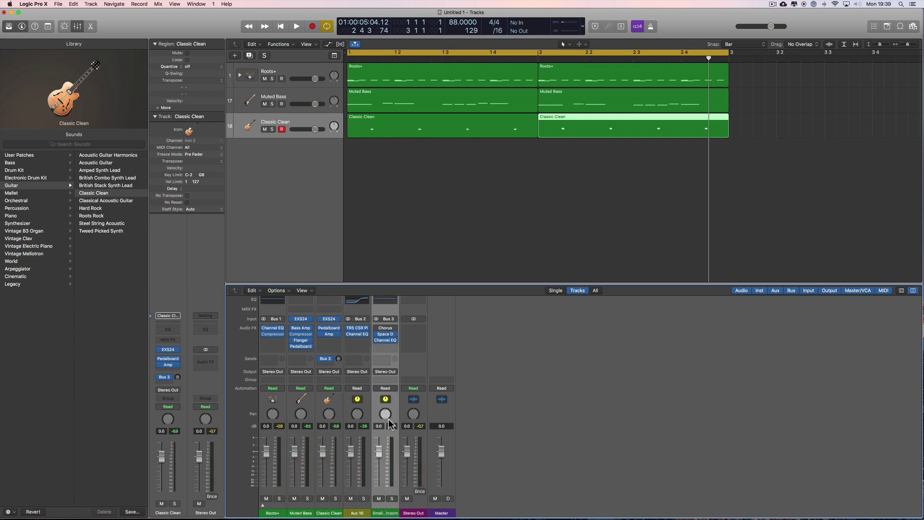
{"action": "key", "text": "Delete"}
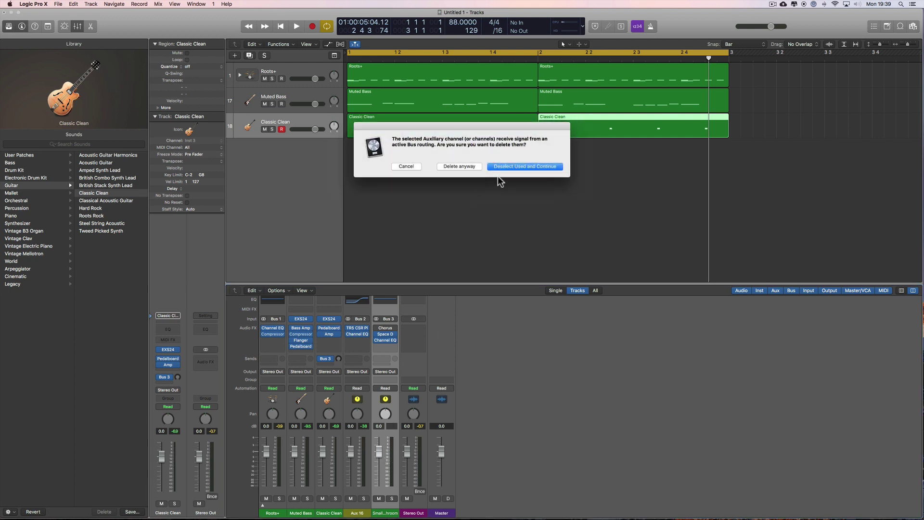
{"action": "left_click", "coordinate": [459, 166]}
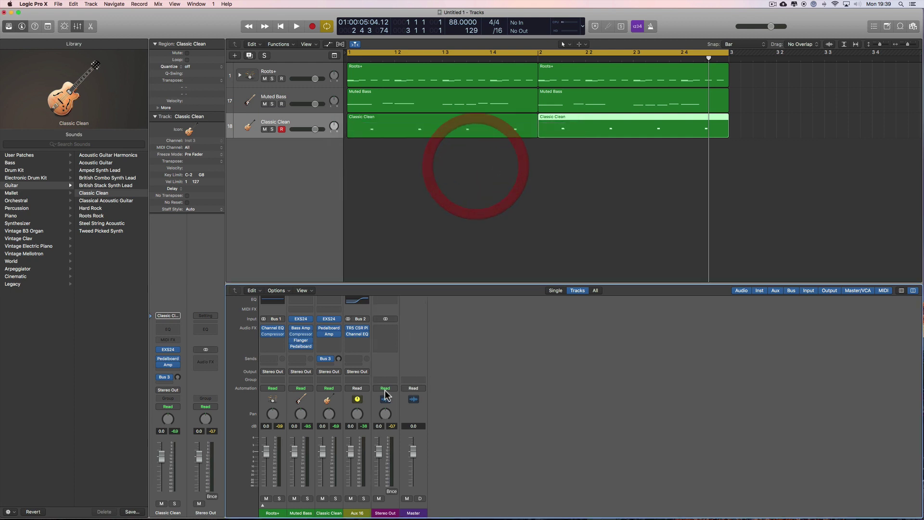
- Reroute the Classic Clean channel's Bus 3 send to Bus 2 and rename the Aux 16 channel "reverb"
{"action": "left_click", "coordinate": [333, 361]}
{"action": "mouse_move", "coordinate": [332, 400]}
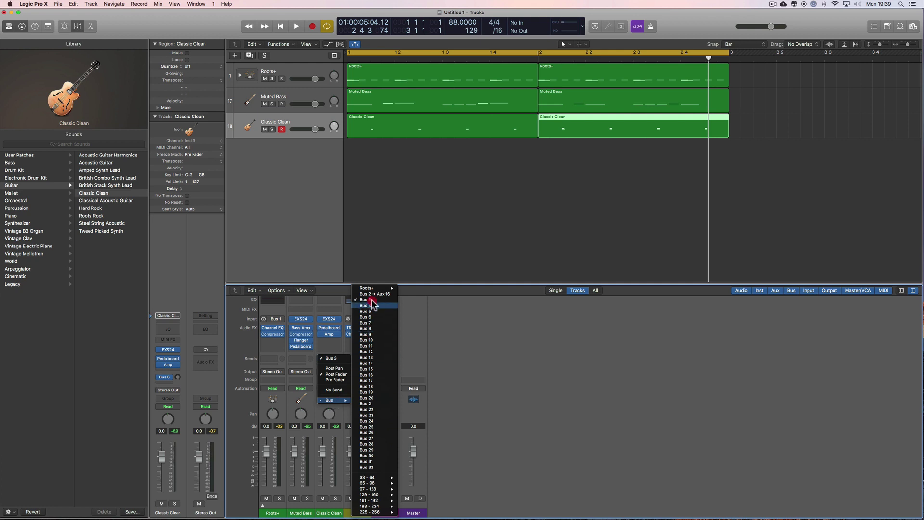
{"action": "mouse_move", "coordinate": [371, 289]}
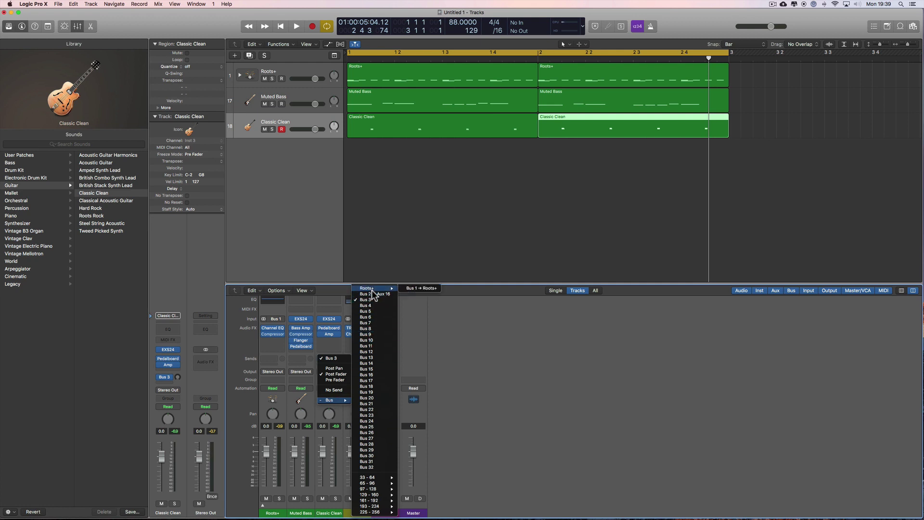
{"action": "left_click", "coordinate": [373, 293]}
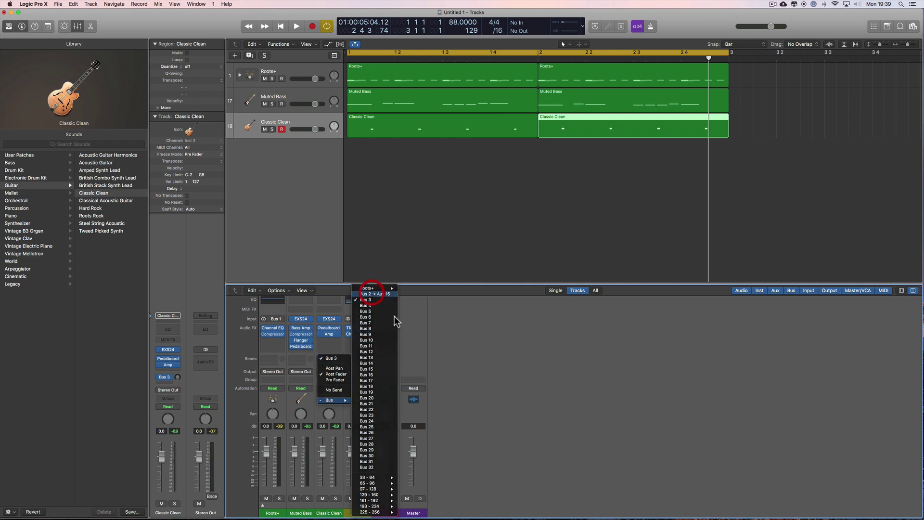
{"action": "double_click", "coordinate": [357, 512]}
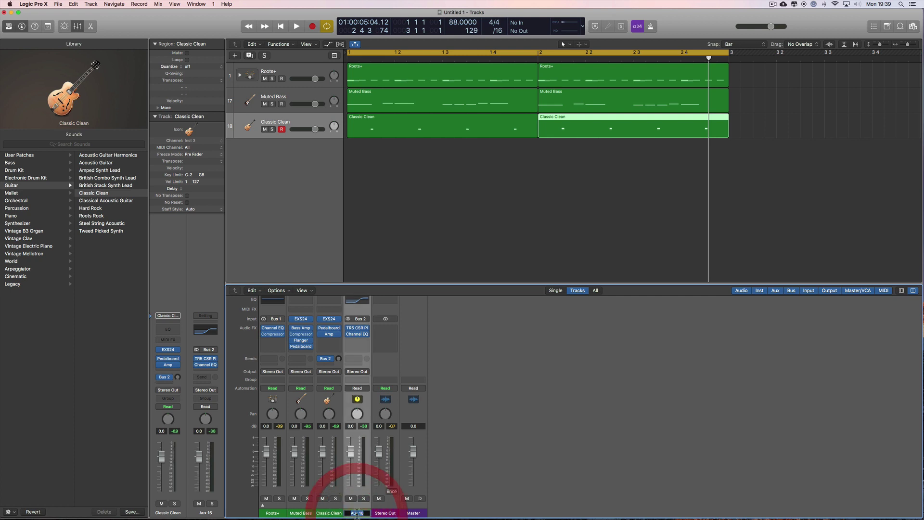
{"action": "type", "text": "reverb"}
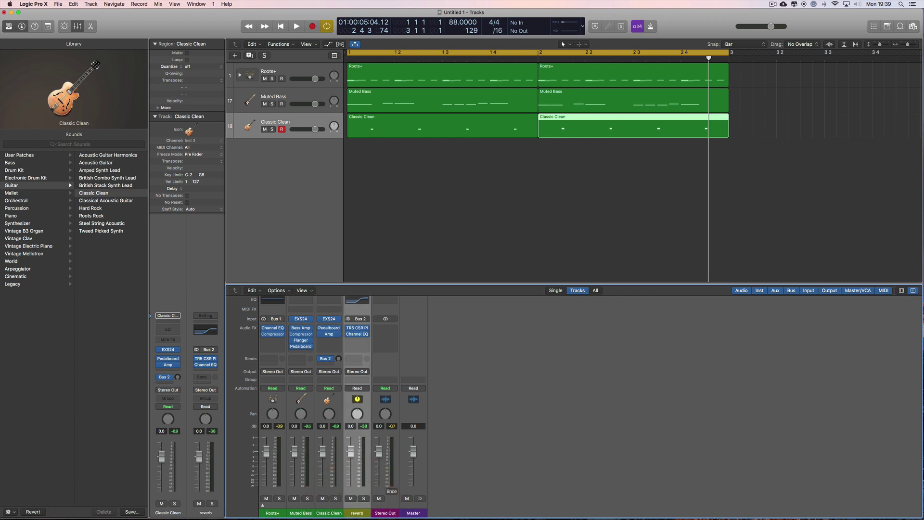
- Set the Classic Clean channel's Bus 2 send level to about -13.0 dB while listening to the loop
{"action": "left_click_drag", "start_coordinate": [331, 361], "coordinate": [383, 295]}
{"action": "left_click", "coordinate": [336, 336]}
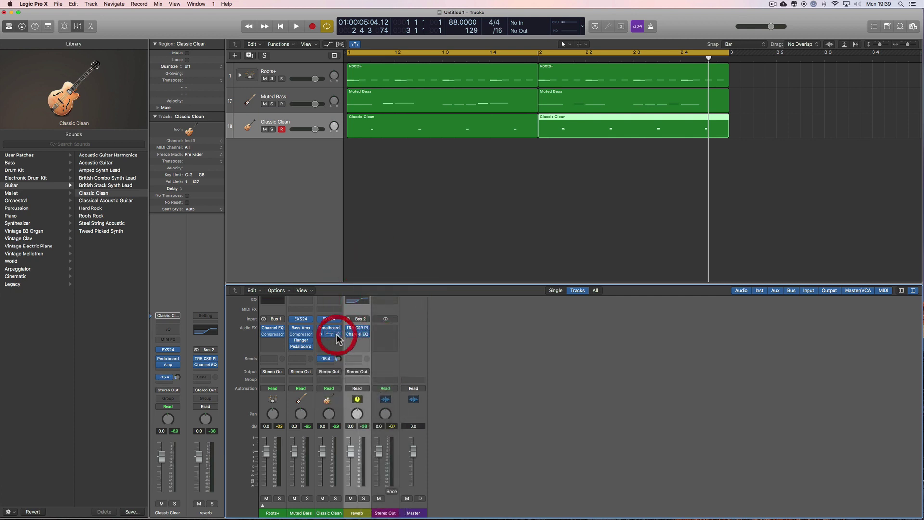
{"action": "left_click", "coordinate": [464, 367]}
{"action": "key", "text": "space"}
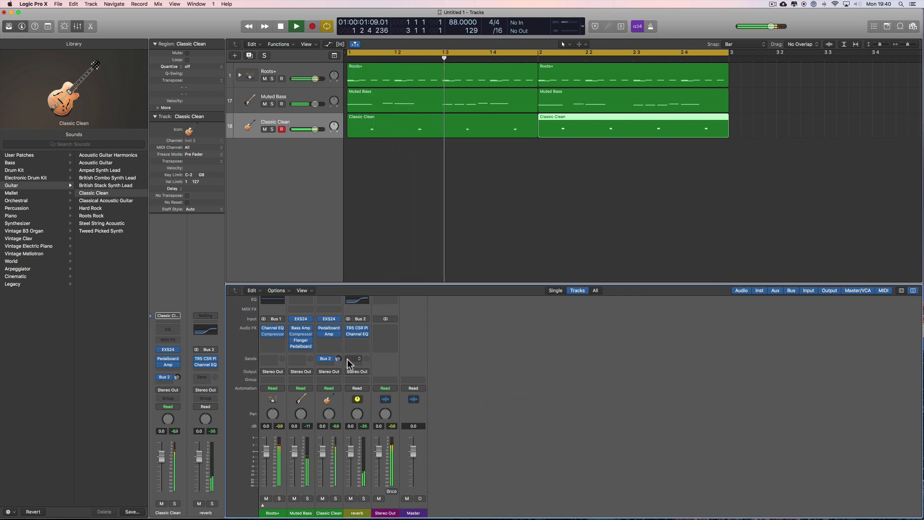
{"action": "mouse_move", "coordinate": [338, 358]}
{"action": "left_mouse_down"}
{"action": "mouse_move", "coordinate": [338, 341]}
{"action": "mouse_move", "coordinate": [337, 359]}
{"action": "left_mouse_up"}
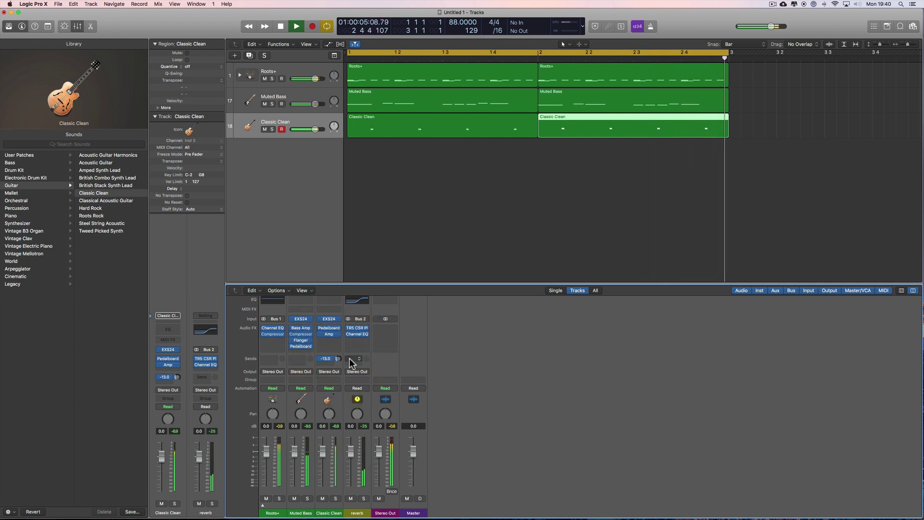
- Expand the Roots+ drum stack, raise the Snare Top reverb send to about -11.6 dB, and collapse the stack again
{"action": "left_click", "coordinate": [262, 504]}
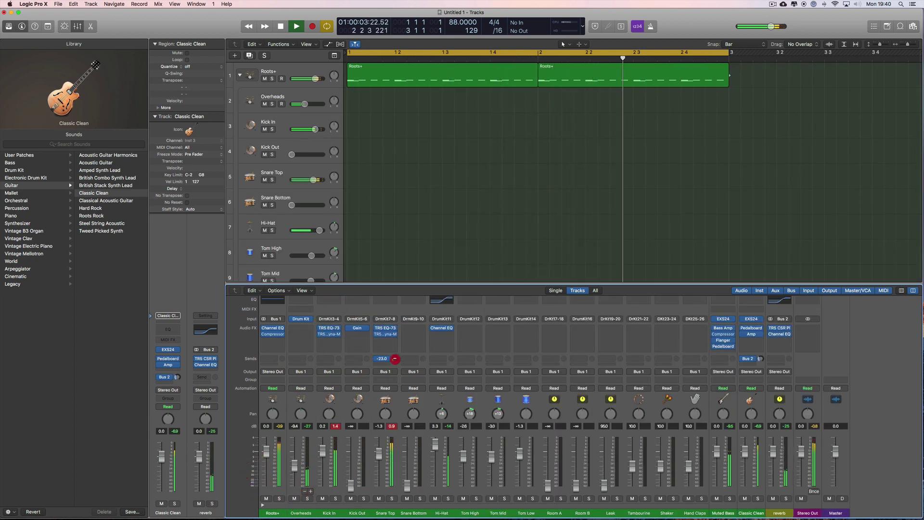
{"action": "mouse_move", "coordinate": [395, 359]}
{"action": "left_mouse_down"}
{"action": "mouse_move", "coordinate": [393, 308]}
{"action": "mouse_move", "coordinate": [395, 363]}
{"action": "left_mouse_up"}
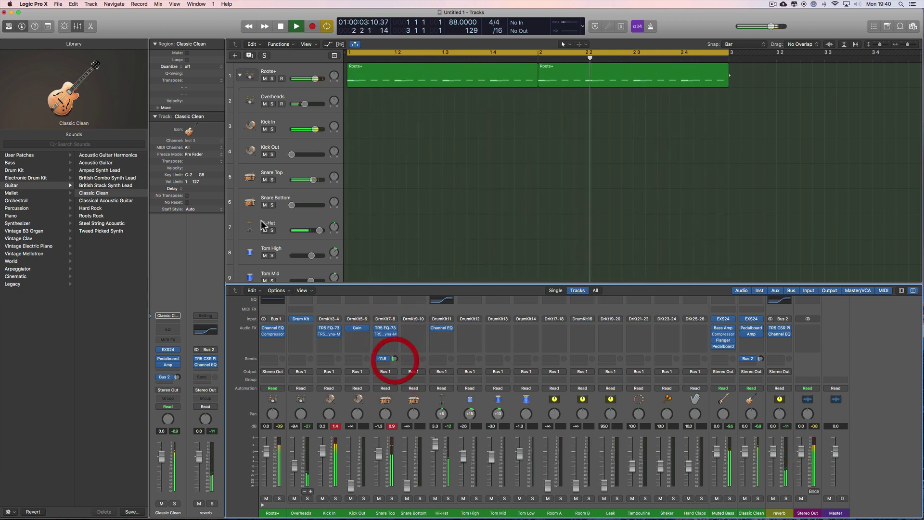
{"action": "left_click", "coordinate": [239, 77]}
{"action": "key", "text": "space"}
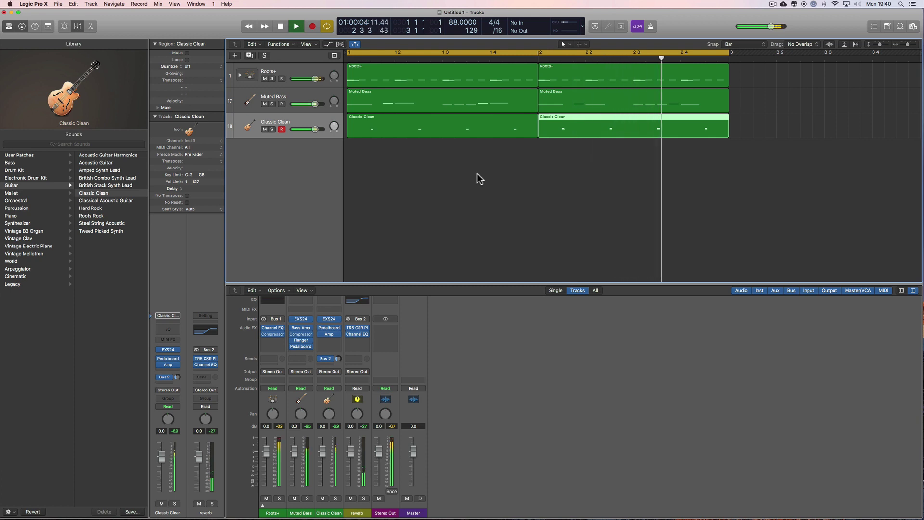
{"action": "key", "text": "space"}
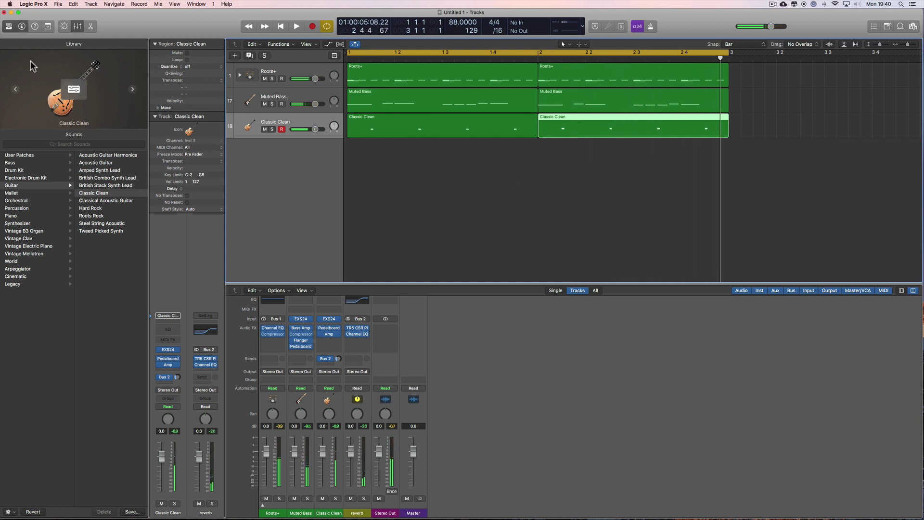
- Hide the Library and Mixer and copy all six regions from bars 1 and 2 to bars 3 and 4
{"action": "left_click", "coordinate": [22, 26]}
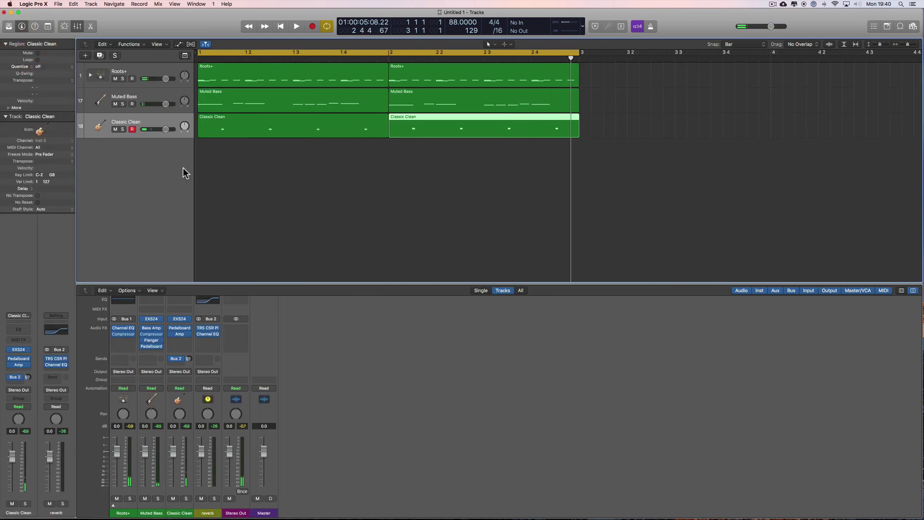
{"action": "left_click", "coordinate": [77, 26]}
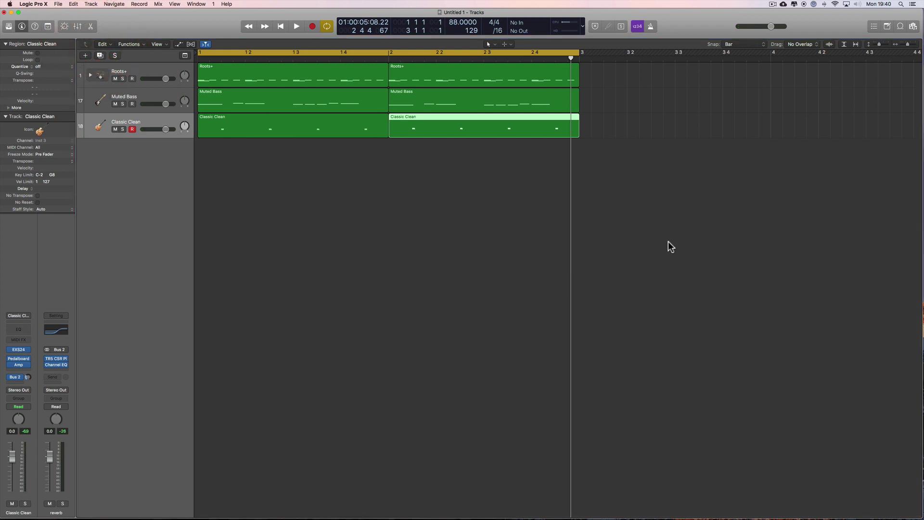
{"action": "left_click_drag", "start_coordinate": [907, 44], "coordinate": [905, 44]}
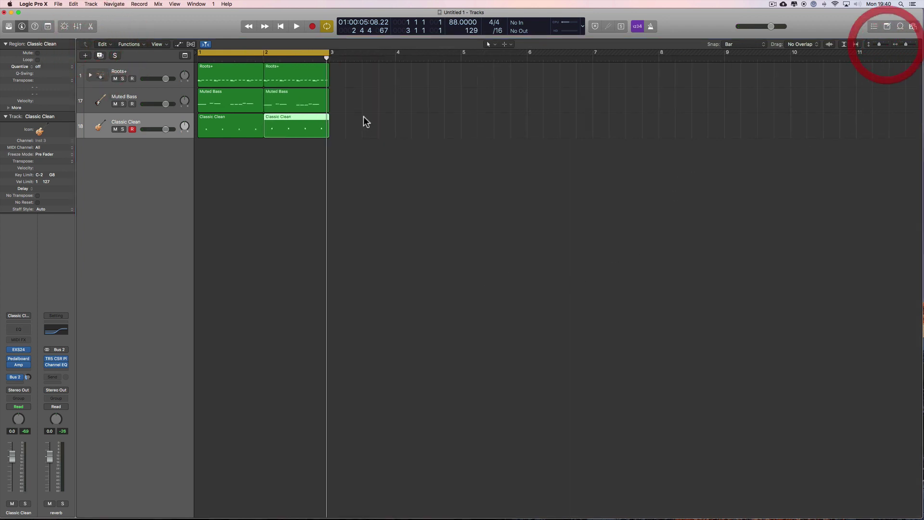
{"action": "left_click_drag", "start_coordinate": [342, 67], "coordinate": [248, 143]}
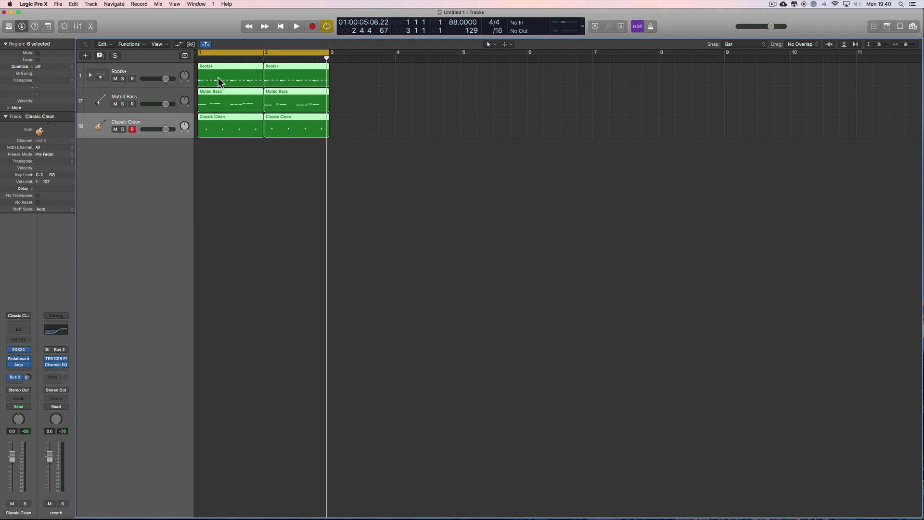
{"action": "left_click_drag", "start_coordinate": [214, 72], "coordinate": [348, 81]}
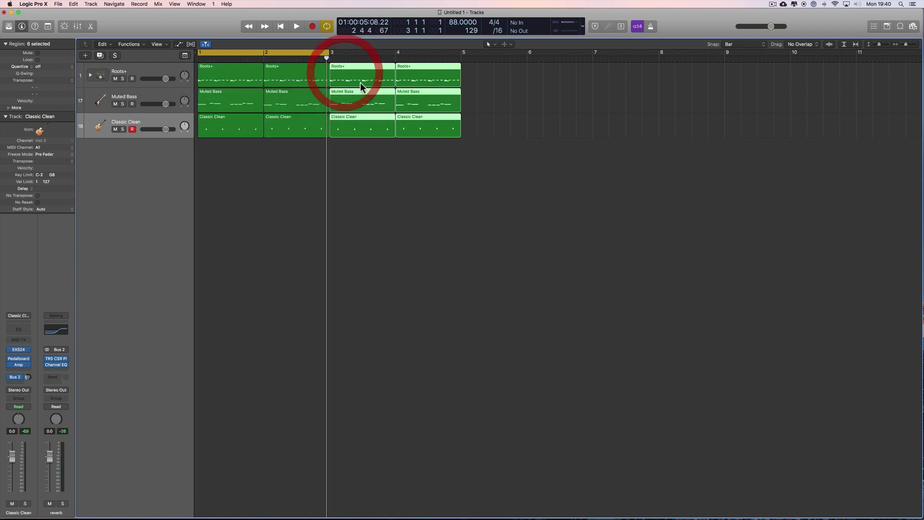
- Copy all twelve regions to bars 5 through 8 and extend the cycle range to cover all eight bars
{"action": "key", "text": "cmd+a"}
{"action": "left_click", "coordinate": [239, 130]}
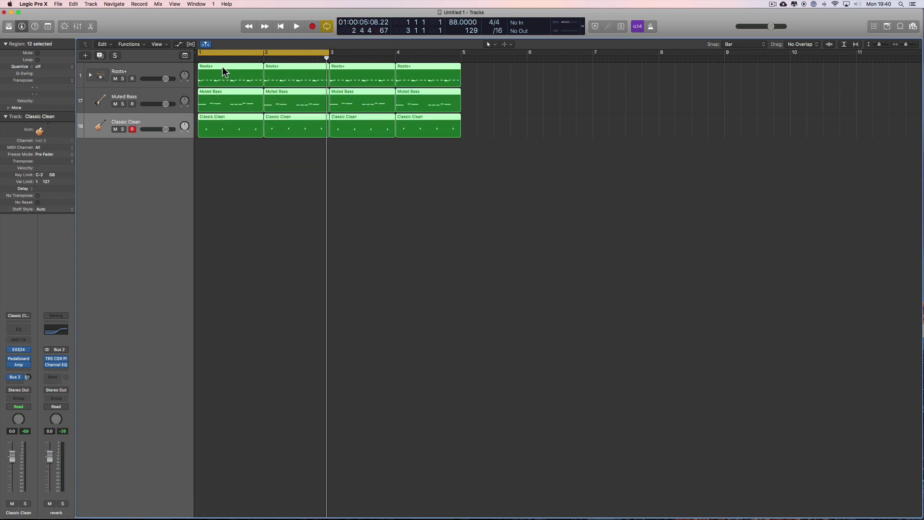
{"action": "left_click_drag", "start_coordinate": [222, 67], "coordinate": [510, 86]}
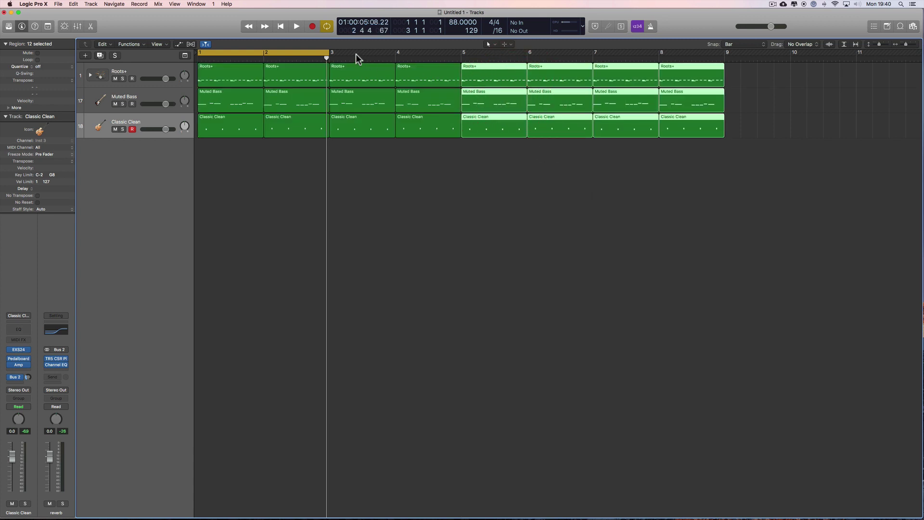
{"action": "left_click_drag", "start_coordinate": [326, 53], "coordinate": [695, 75]}
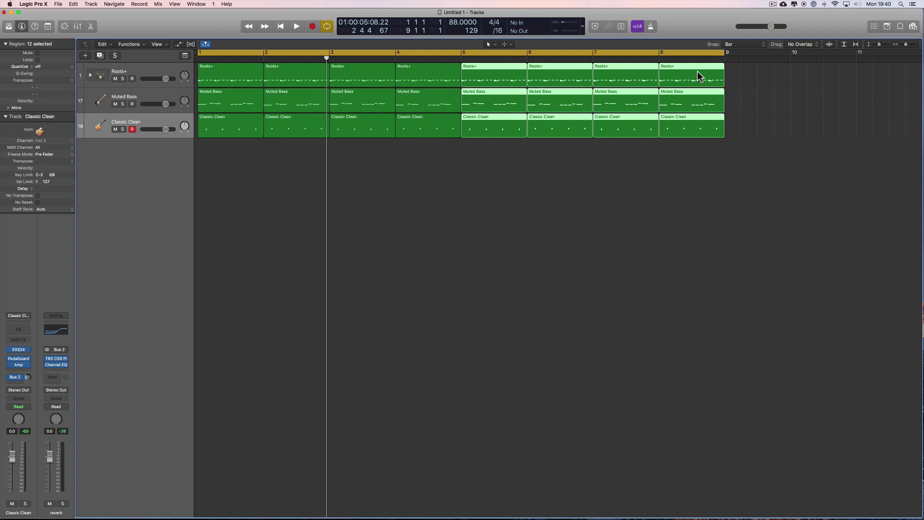
- Copy the Roots+, Muted Bass and Classic Clean regions from bar 1 to bar 9 and set the cycle to bar 9
{"action": "left_click", "coordinate": [521, 211]}
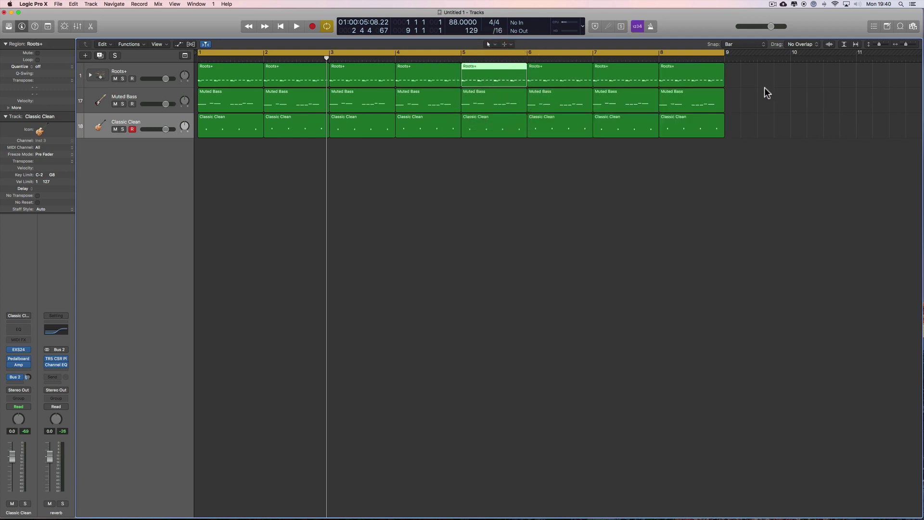
{"action": "left_click_drag", "start_coordinate": [761, 75], "coordinate": [693, 131]}
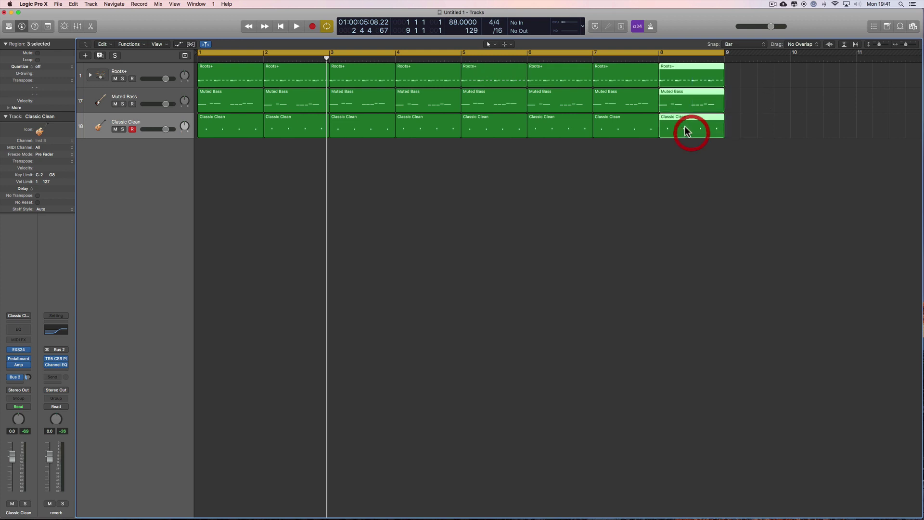
{"action": "left_click_drag", "start_coordinate": [247, 159], "coordinate": [238, 87]}
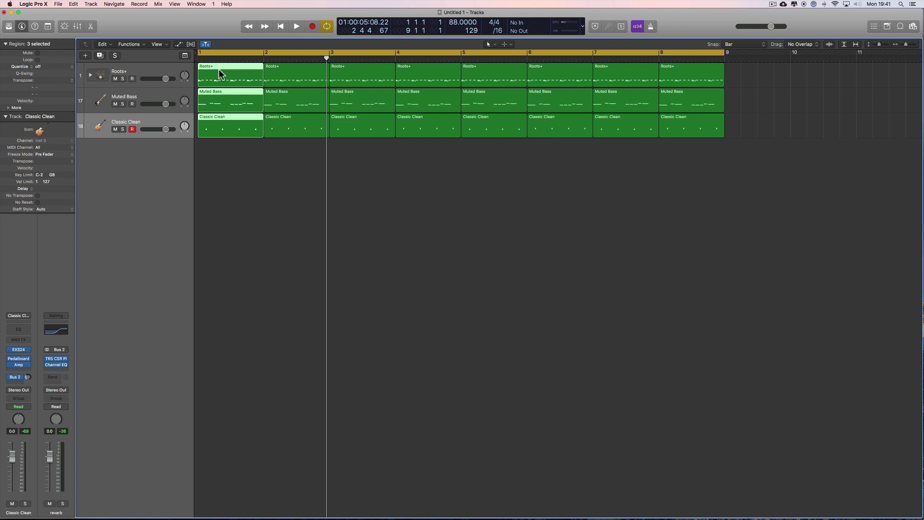
{"action": "left_click_drag", "start_coordinate": [219, 69], "coordinate": [749, 83]}
{"action": "key", "text": "super+u"}
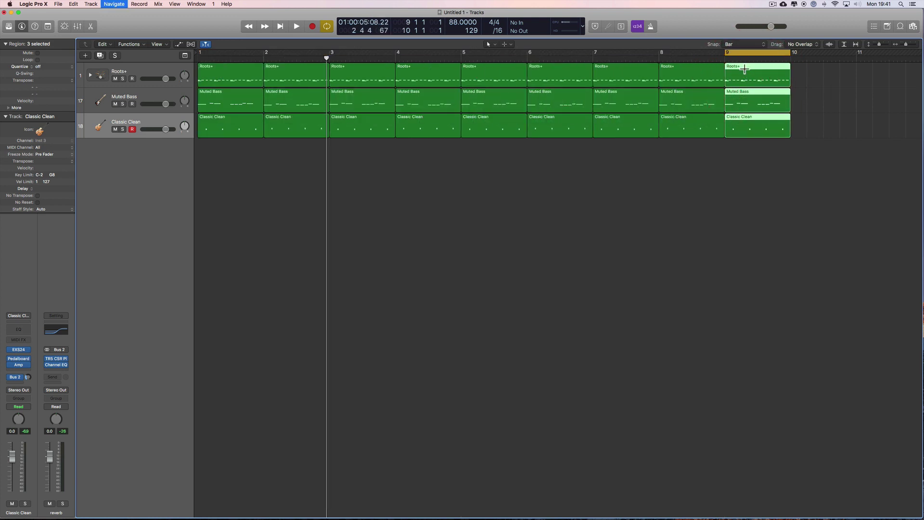
- Open the bar 9 Roots+ region in the Piano Roll and delete every note except the kick and closed hi-hat on beat 1
{"action": "left_click", "coordinate": [821, 135]}
{"action": "left_click", "coordinate": [763, 82]}
{"action": "key", "text": "e"}
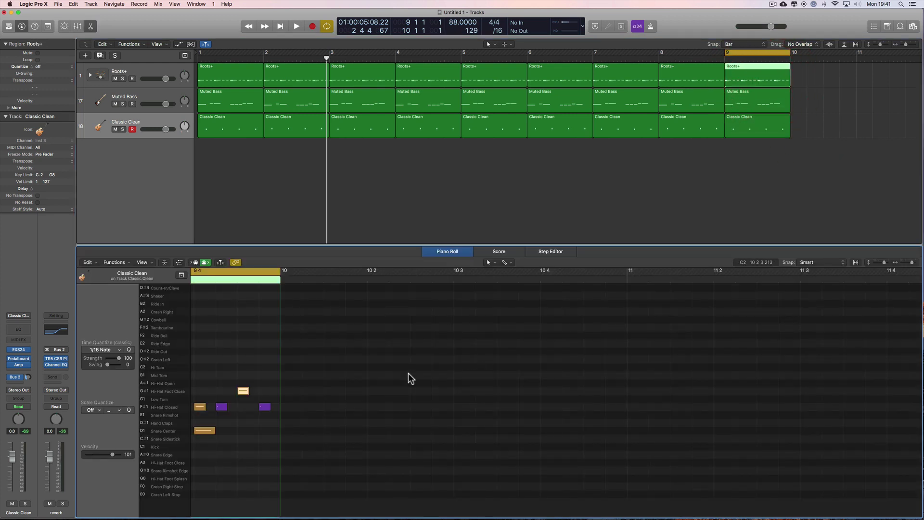
{"action": "key", "text": "z"}
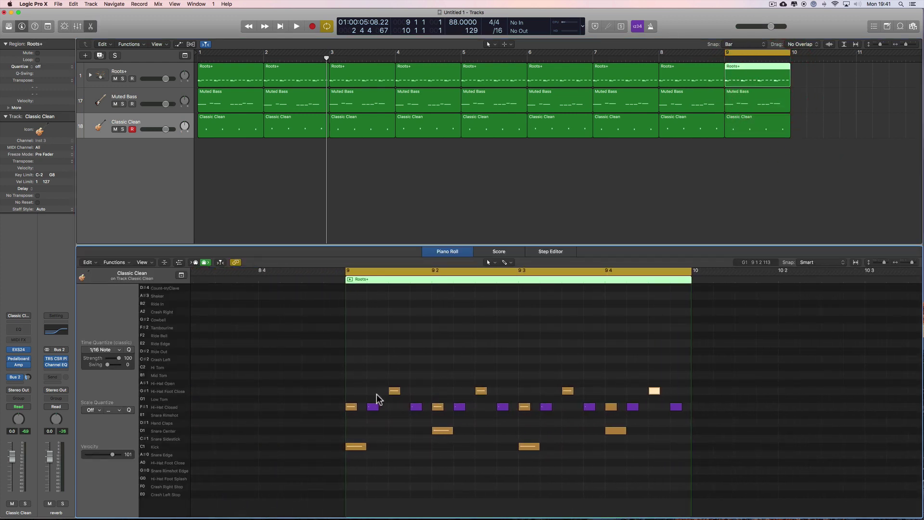
{"action": "left_click_drag", "start_coordinate": [368, 380], "coordinate": [713, 452]}
{"action": "right_click", "coordinate": [404, 453]}
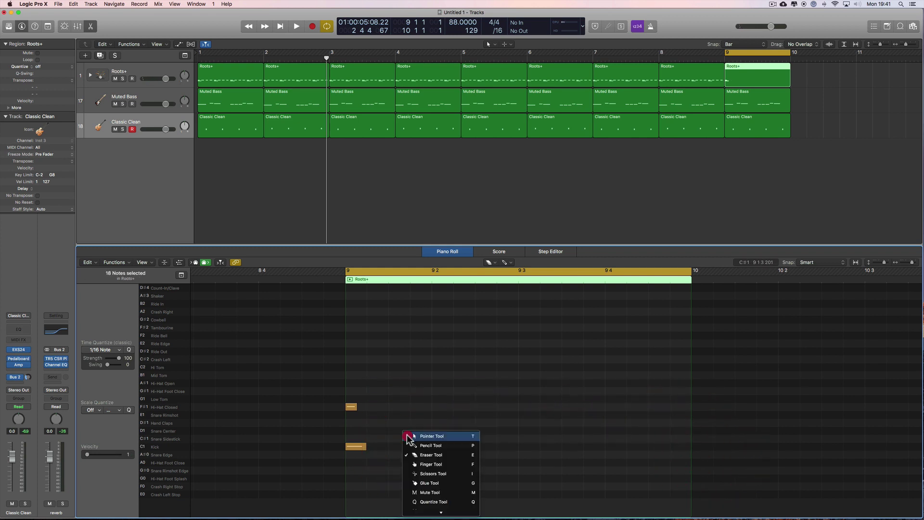
- Add Snare Center and Hi-Hat Foot Close notes with the kick on beat 1 of bar 9, remove the Hi-Hat Closed note, and audition the hit
{"action": "key", "text": "Escape"}
{"action": "left_click_drag", "start_coordinate": [349, 430], "coordinate": [357, 391]}
{"action": "left_click", "coordinate": [351, 407]}
{"action": "key", "text": "space"}
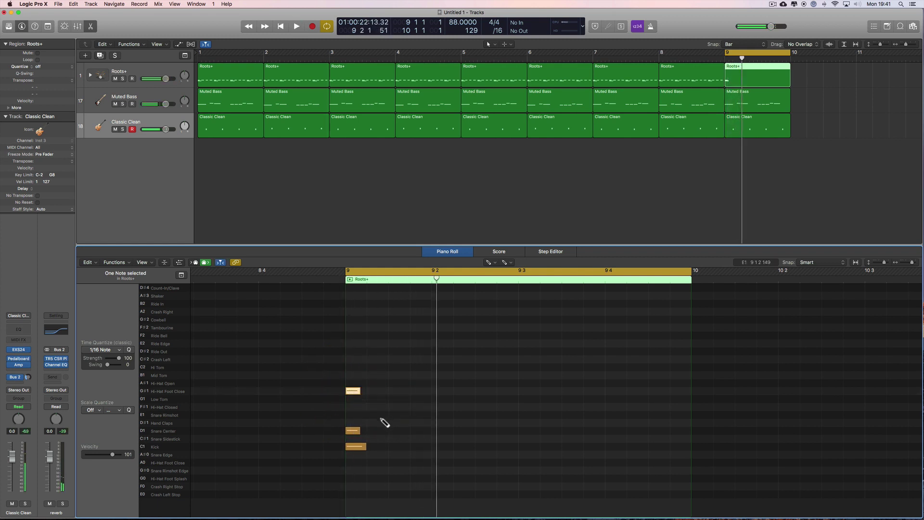
{"action": "left_click", "coordinate": [358, 447]}
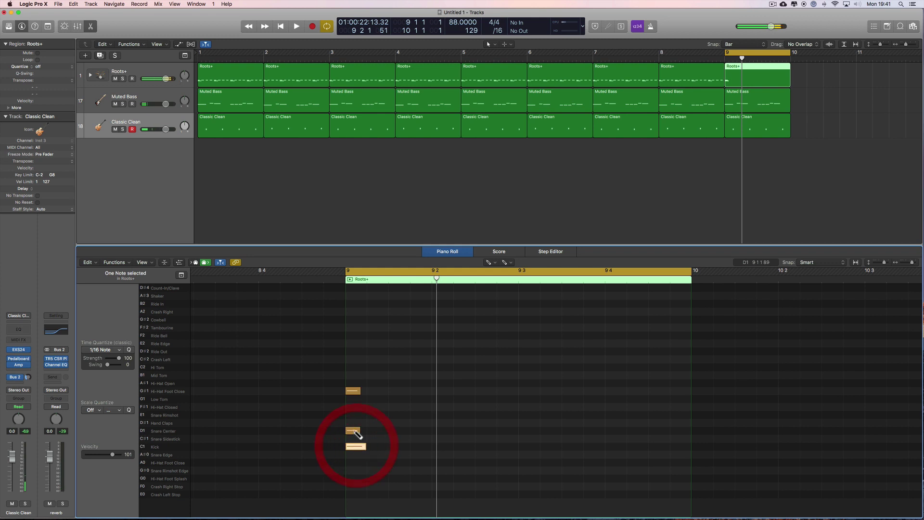
{"action": "left_click", "coordinate": [353, 431]}
{"action": "left_click", "coordinate": [356, 390]}
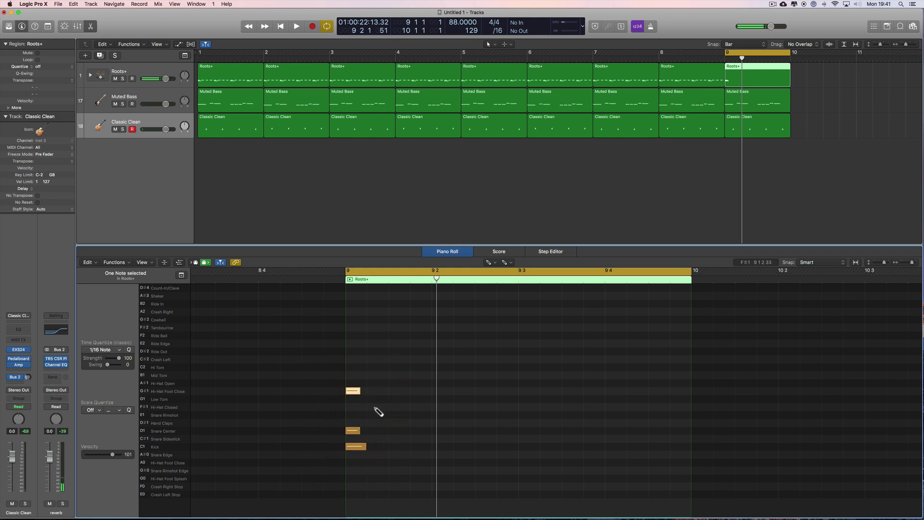
- Copy the three-note drum hit to 9 1 4 and 9 2 3, duplicate all three hits starting at 9 3, and play the bar
{"action": "right_click", "coordinate": [371, 401]}
{"action": "left_click", "coordinate": [392, 409]}
{"action": "left_click_drag", "start_coordinate": [368, 377], "coordinate": [351, 458]}
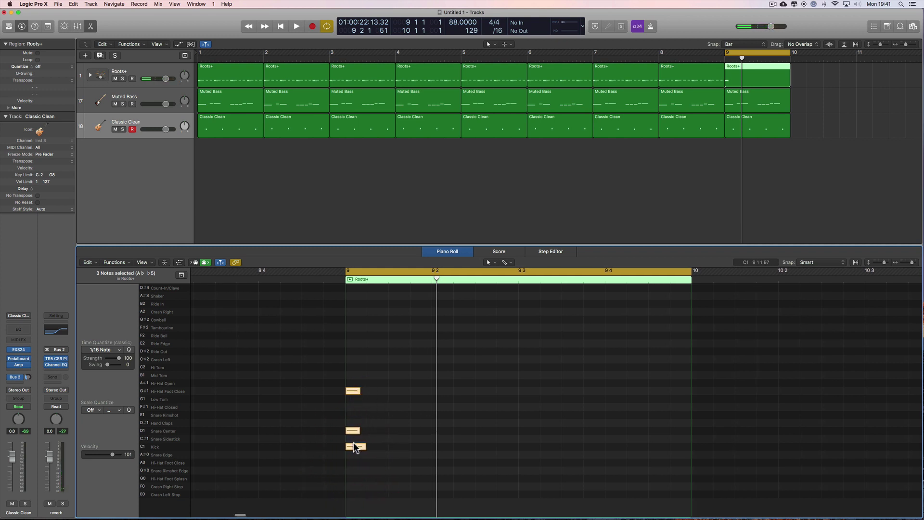
{"action": "left_click_drag", "start_coordinate": [354, 447], "coordinate": [410, 444]}
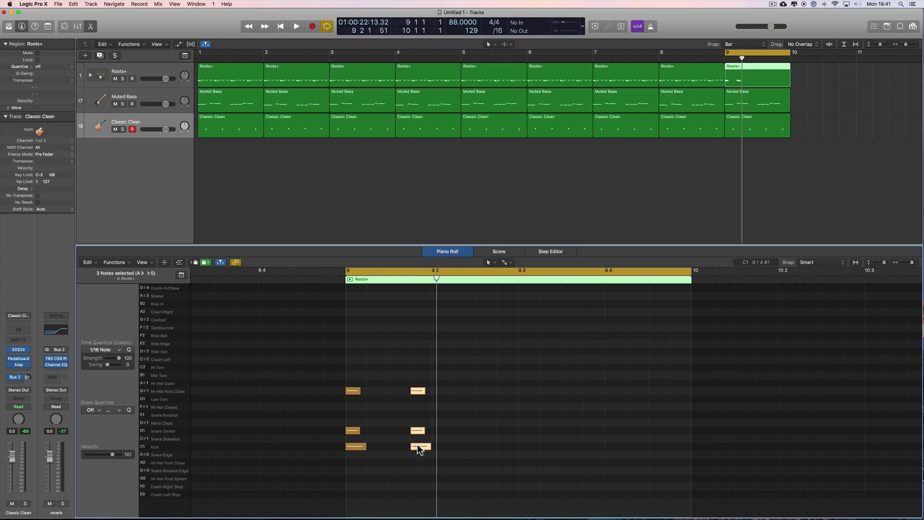
{"action": "left_click_drag", "start_coordinate": [418, 449], "coordinate": [483, 446]}
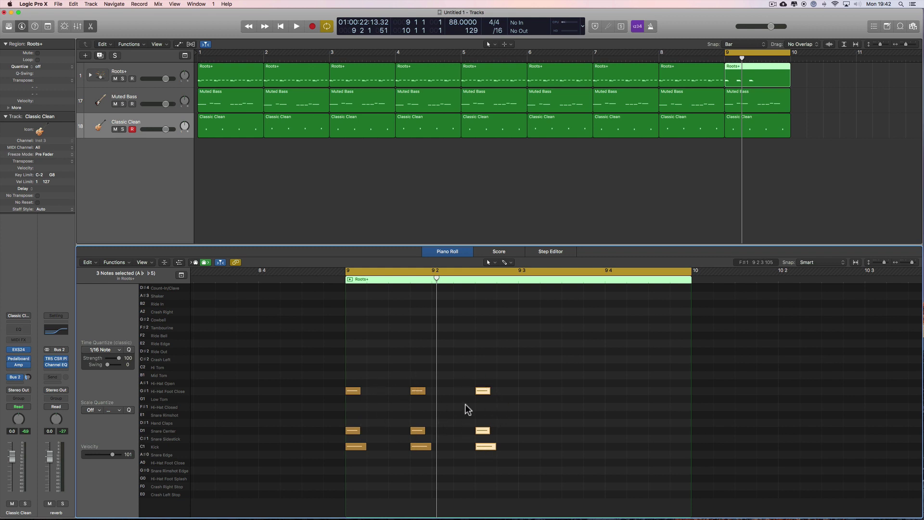
{"action": "mouse_move", "coordinate": [527, 385]}
{"action": "left_mouse_down"}
{"action": "mouse_move", "coordinate": [455, 450]}
{"action": "mouse_move", "coordinate": [336, 464]}
{"action": "mouse_move", "coordinate": [536, 447]}
{"action": "mouse_move", "coordinate": [525, 447]}
{"action": "left_mouse_up"}
{"action": "key", "text": "space"}
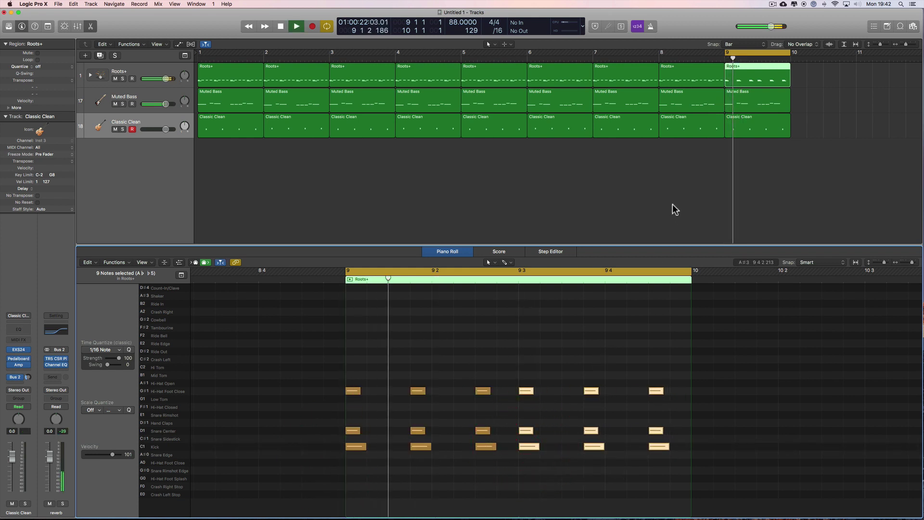
- Delete all but the first note in the bar 9 Muted Bass region and shorten that note to a sixteenth
{"action": "left_click", "coordinate": [738, 107]}
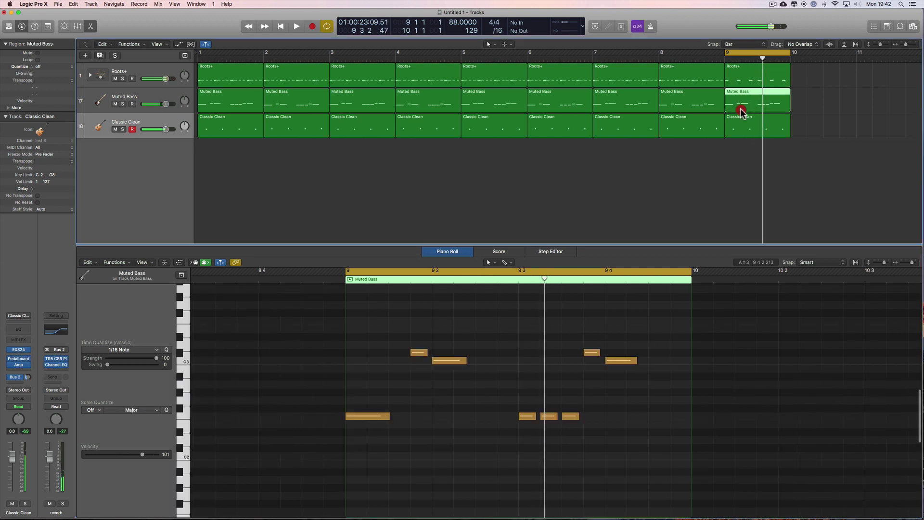
{"action": "left_click_drag", "start_coordinate": [412, 338], "coordinate": [650, 428]}
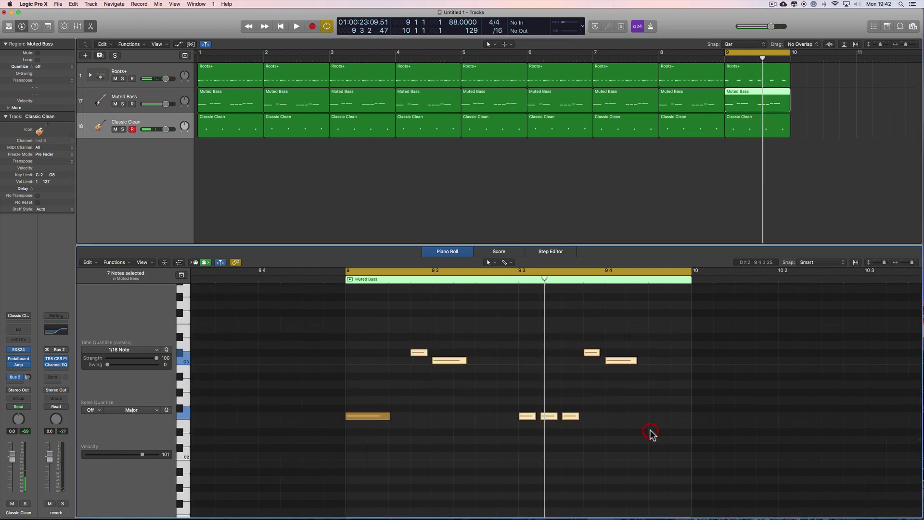
{"action": "key", "text": "Delete"}
{"action": "left_click_drag", "start_coordinate": [389, 416], "coordinate": [368, 417]}
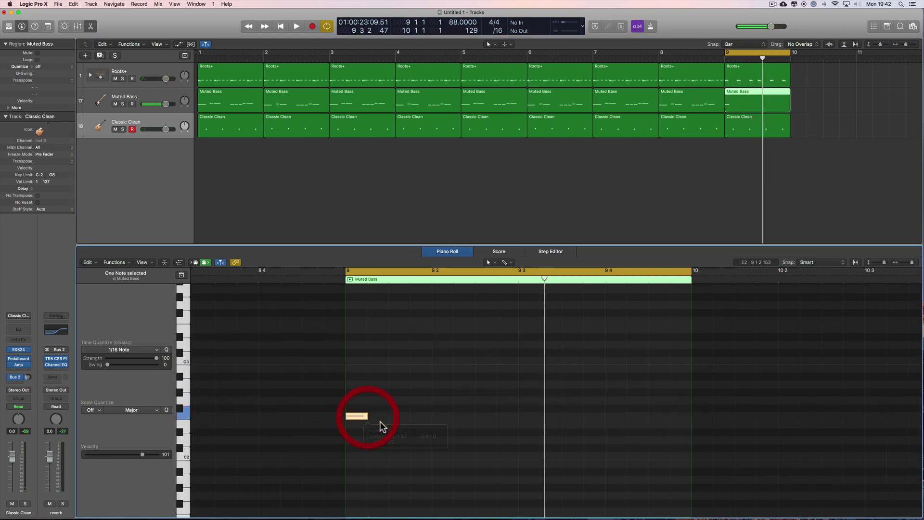
- Draw five more F2 bass notes at 9 1 4, 9 2 3, 9 3, 9 3 4 and 9 4 3 to match the drum hits, and listen back
{"action": "right_click", "coordinate": [388, 429]}
{"action": "left_click", "coordinate": [398, 439]}
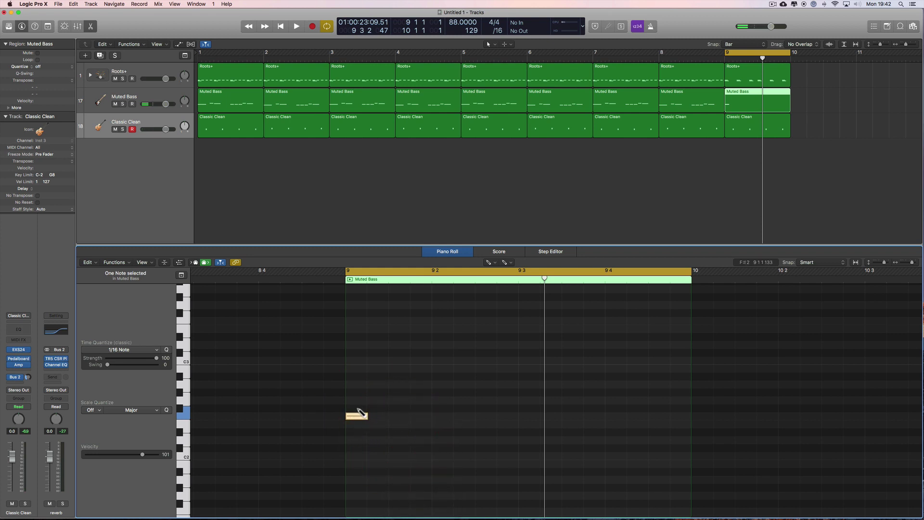
{"action": "left_click", "coordinate": [419, 415]}
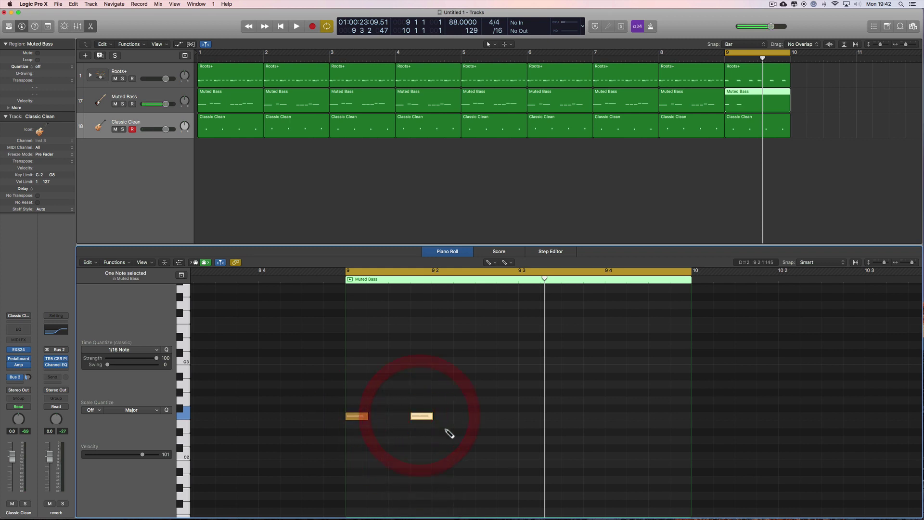
{"action": "left_click", "coordinate": [488, 416]}
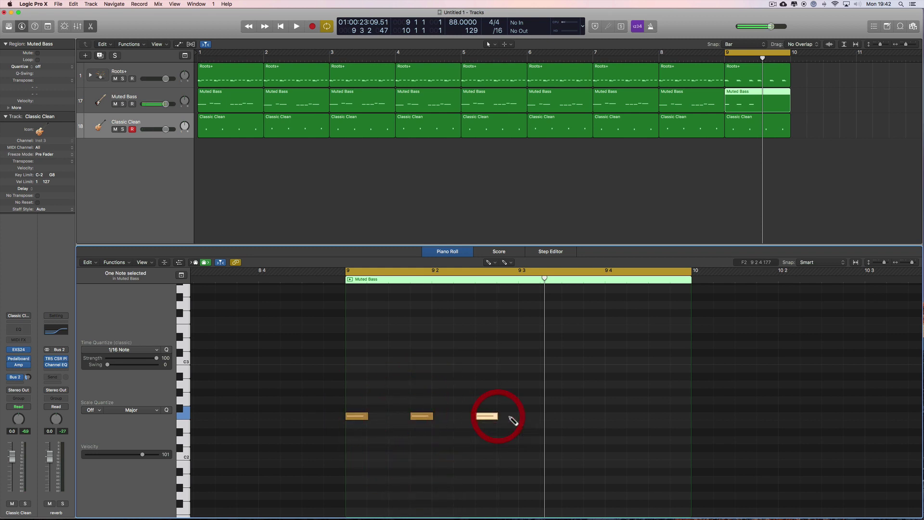
{"action": "left_click", "coordinate": [536, 417]}
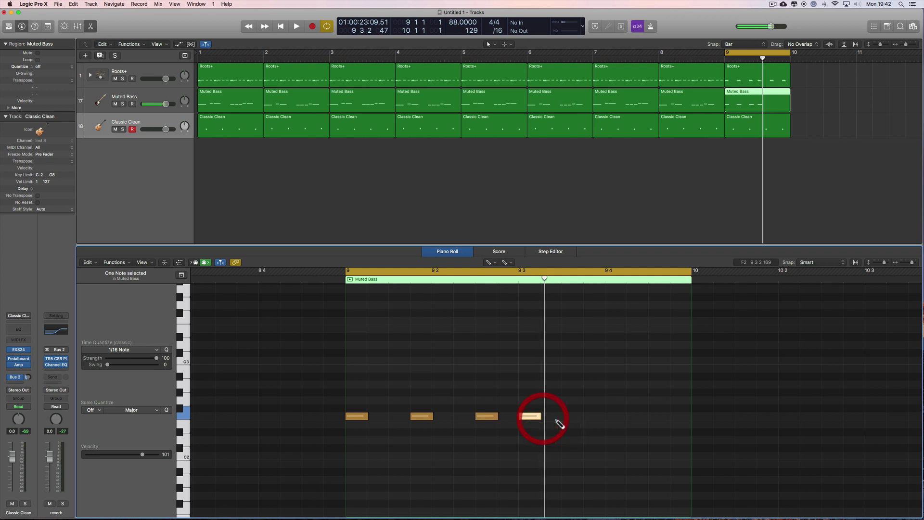
{"action": "left_click", "coordinate": [593, 416]}
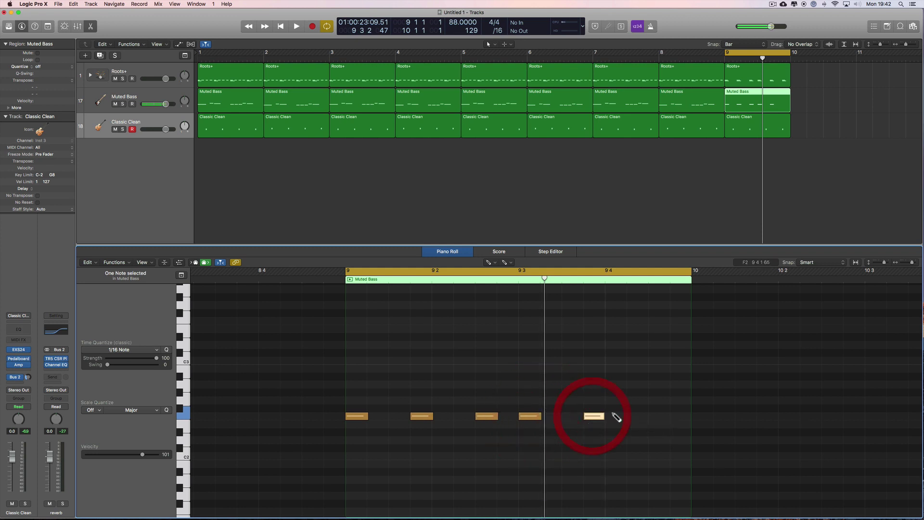
{"action": "left_click", "coordinate": [659, 417]}
{"action": "key", "text": "space"}
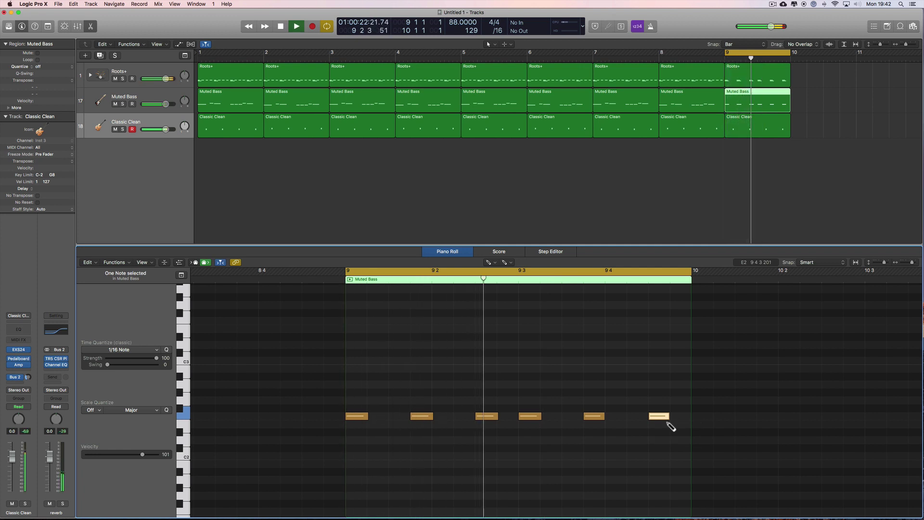
{"action": "key", "text": "space"}
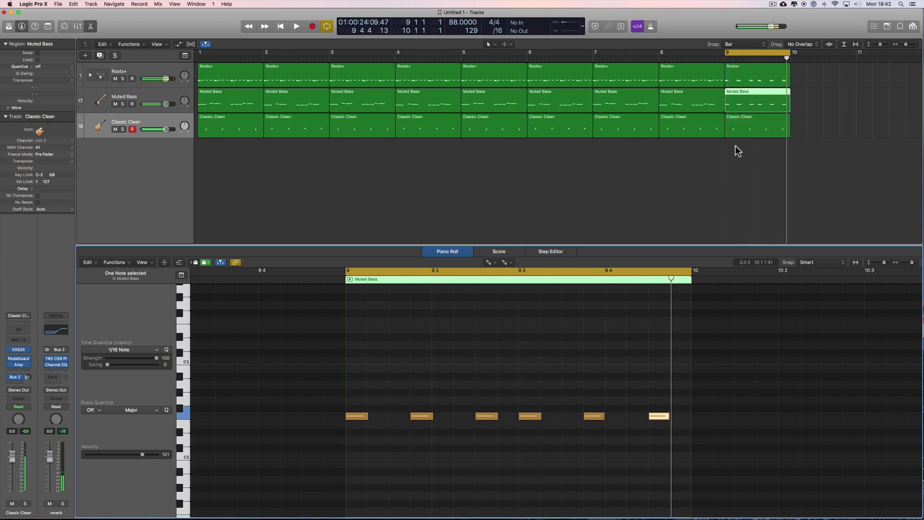
- In the bar 9 Classic Clean region, move the first three chords to 9 1 1, 9 1 4 and 9 2 3 and delete the fourth
{"action": "left_click", "coordinate": [738, 130]}
{"action": "right_click", "coordinate": [438, 346]}
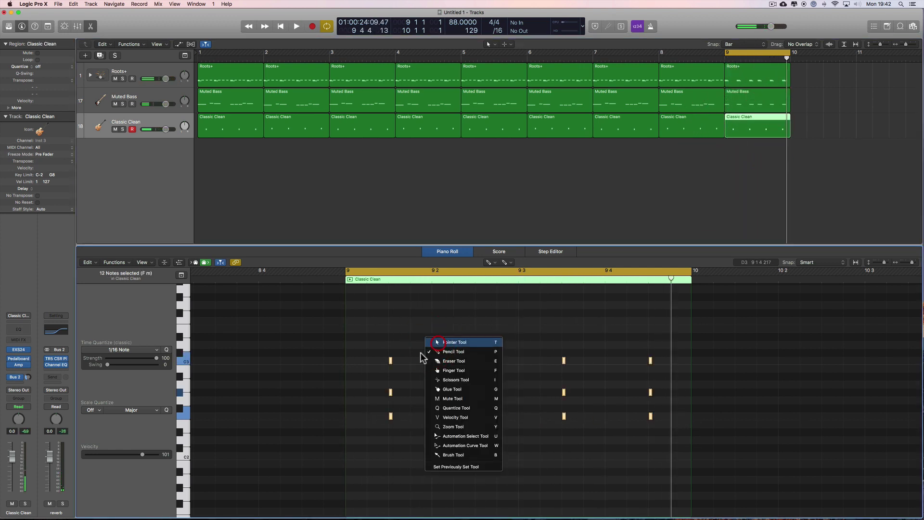
{"action": "key", "text": "t"}
{"action": "left_click_drag", "start_coordinate": [417, 347], "coordinate": [346, 416]}
{"action": "left_click_drag", "start_coordinate": [468, 351], "coordinate": [412, 417]}
{"action": "left_click", "coordinate": [477, 416]}
{"action": "left_click_drag", "start_coordinate": [555, 356], "coordinate": [479, 416]}
{"action": "left_click_drag", "start_coordinate": [632, 349], "coordinate": [667, 429]}
{"action": "key", "text": "Delete"}
{"action": "left_click_drag", "start_coordinate": [500, 350], "coordinate": [473, 412]}
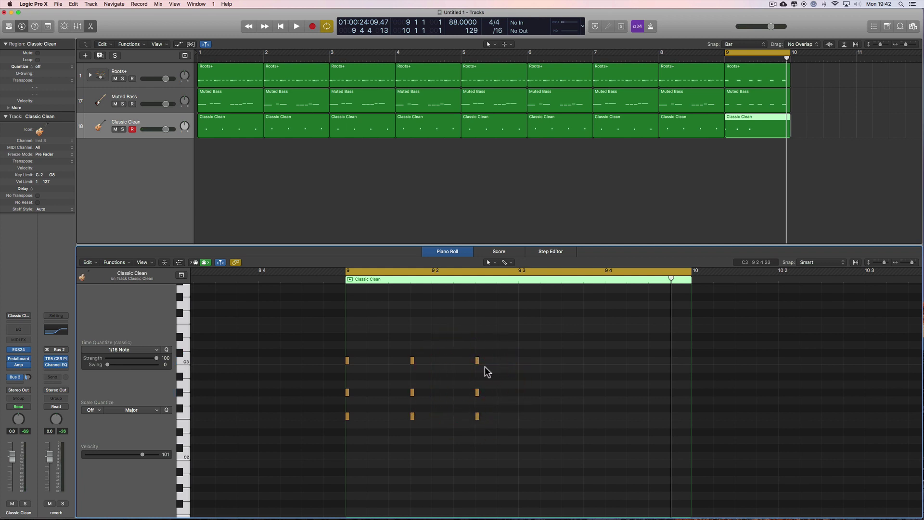
- Duplicate the three Classic Clean chords so the copies start at 9 3, and play bar 9 to check the accents
{"action": "left_click_drag", "start_coordinate": [496, 378], "coordinate": [522, 420]}
{"action": "key", "text": "space"}
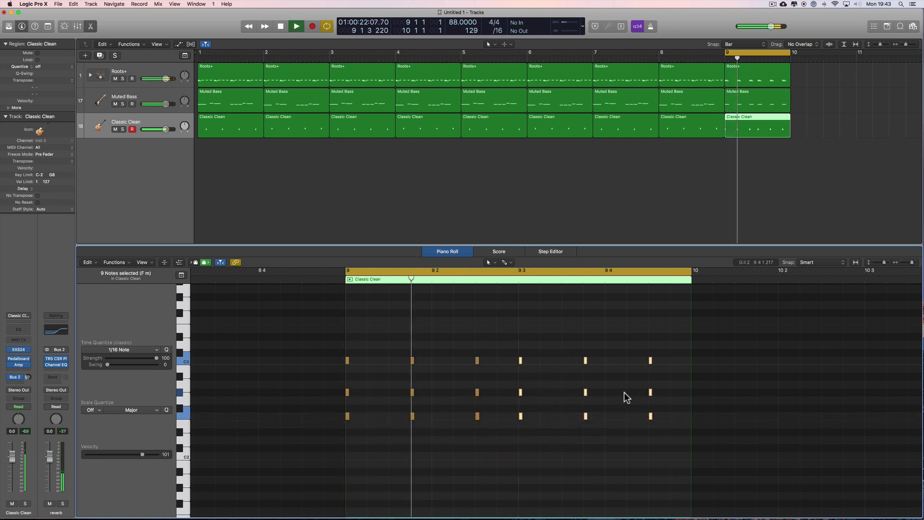
{"action": "scroll", "coordinate": [766, 198], "scroll_direction": "right", "scroll_amount": 3}
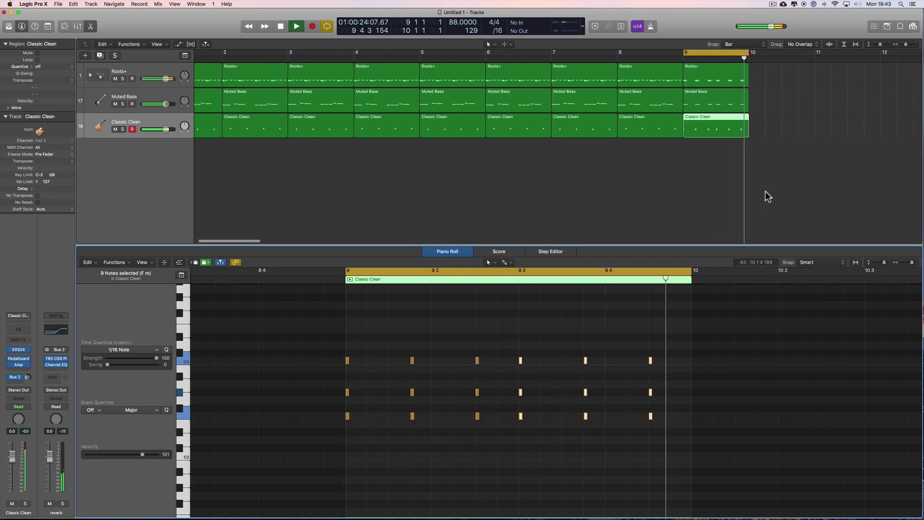
{"action": "key", "text": "space"}
- Copy the three bar 9 regions to bar 10 and move the cycle range to bar 10
{"action": "left_click_drag", "start_coordinate": [766, 75], "coordinate": [715, 126]}
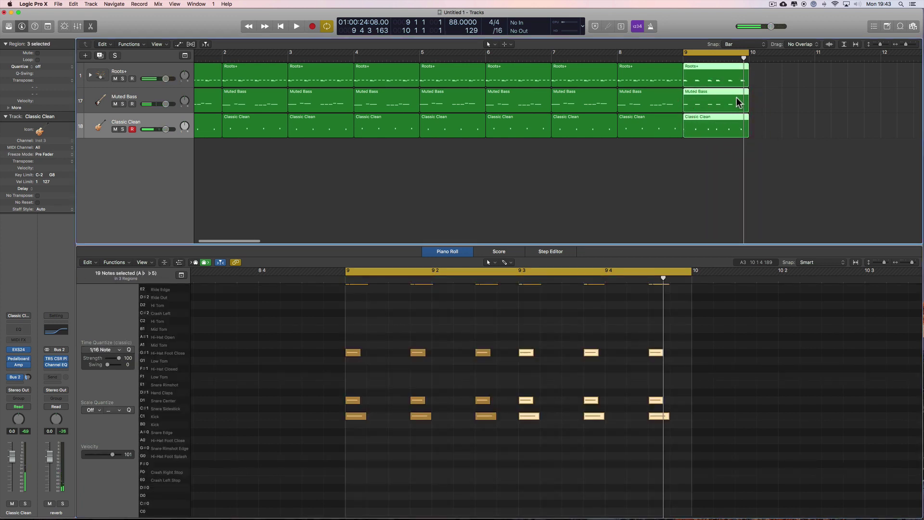
{"action": "left_click_drag", "start_coordinate": [706, 69], "coordinate": [770, 77]}
{"action": "left_click_drag", "start_coordinate": [722, 52], "coordinate": [764, 53]}
- Transpose all six notes of the bar 10 Muted Bass region down to a lower pitch
{"action": "left_click", "coordinate": [862, 137]}
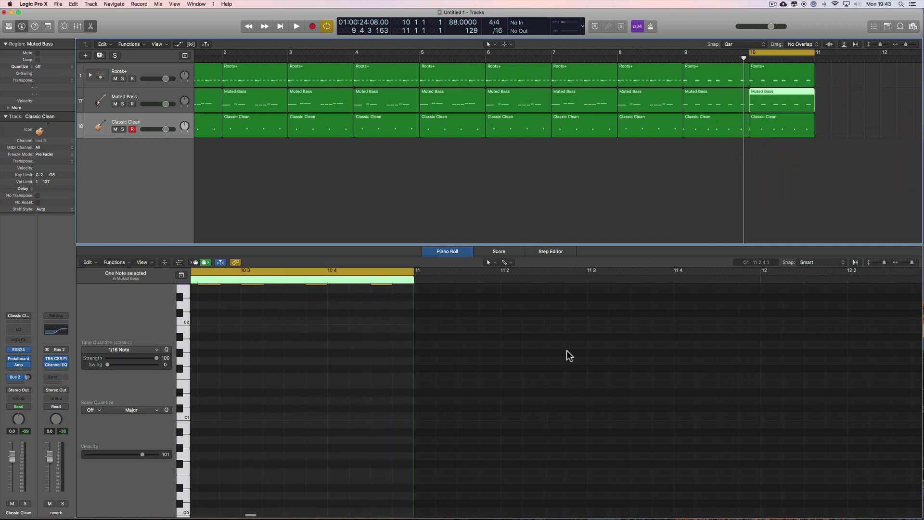
{"action": "left_click_drag", "start_coordinate": [260, 316], "coordinate": [618, 352]}
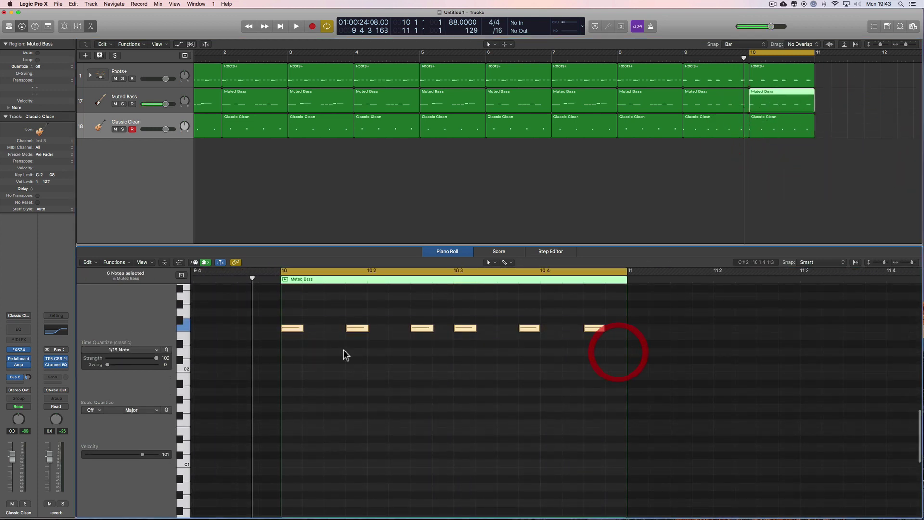
{"action": "left_click_drag", "start_coordinate": [294, 331], "coordinate": [292, 392]}
- Transpose all 18 notes of the bar 10 Classic Clean region up five semitones to B♭ minor and play the bar
{"action": "left_click", "coordinate": [774, 129]}
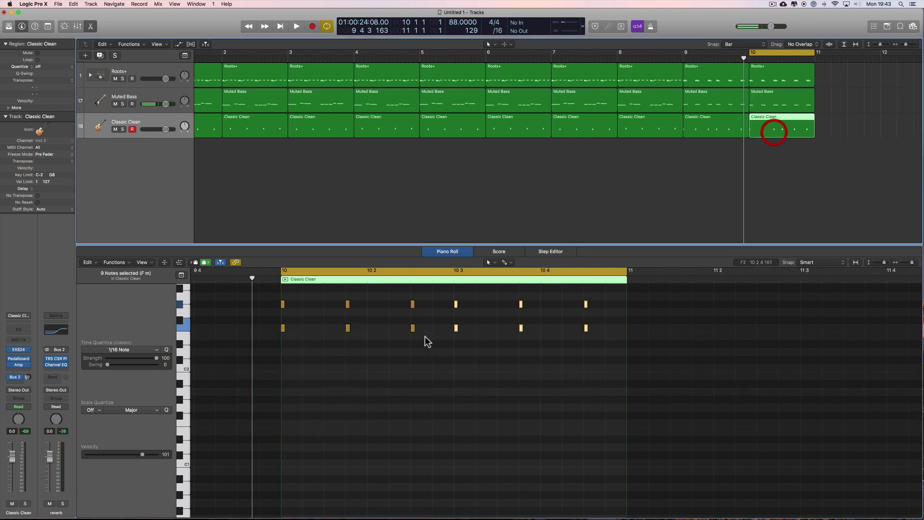
{"action": "scroll", "coordinate": [250, 318], "scroll_direction": "up", "scroll_amount": 3}
{"action": "left_click_drag", "start_coordinate": [269, 305], "coordinate": [612, 418]}
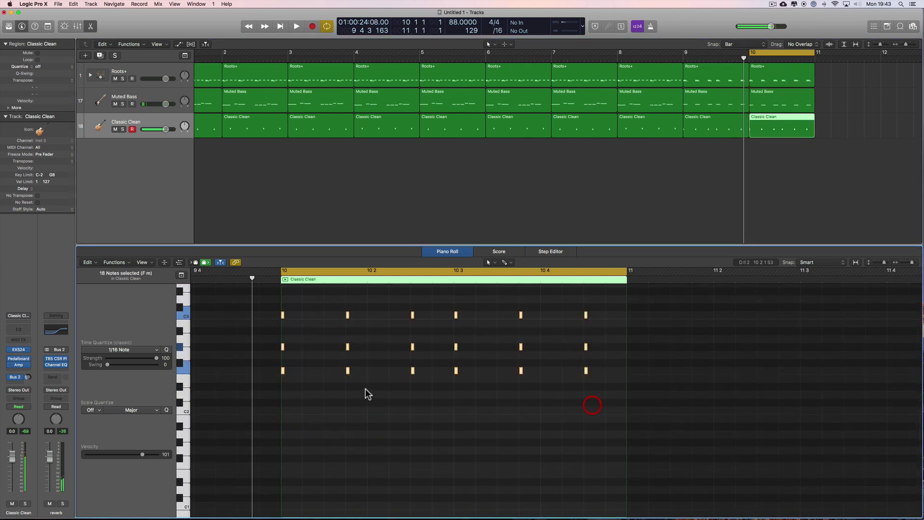
{"action": "scroll", "coordinate": [323, 387], "scroll_direction": "up", "scroll_amount": 1}
{"action": "scroll", "coordinate": [323, 386], "scroll_direction": "up", "scroll_amount": 3}
{"action": "left_click_drag", "start_coordinate": [283, 463], "coordinate": [283, 423]}
{"action": "key", "text": "space"}
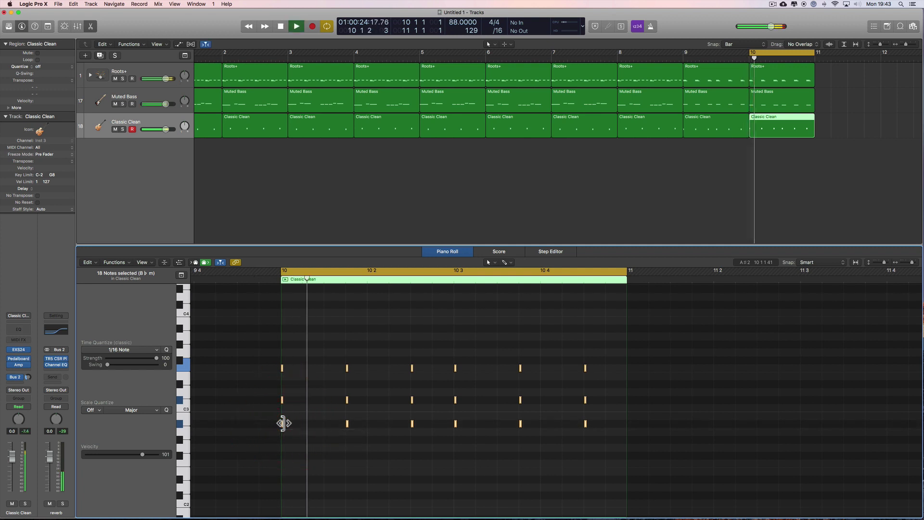
{"action": "key", "text": "space"}
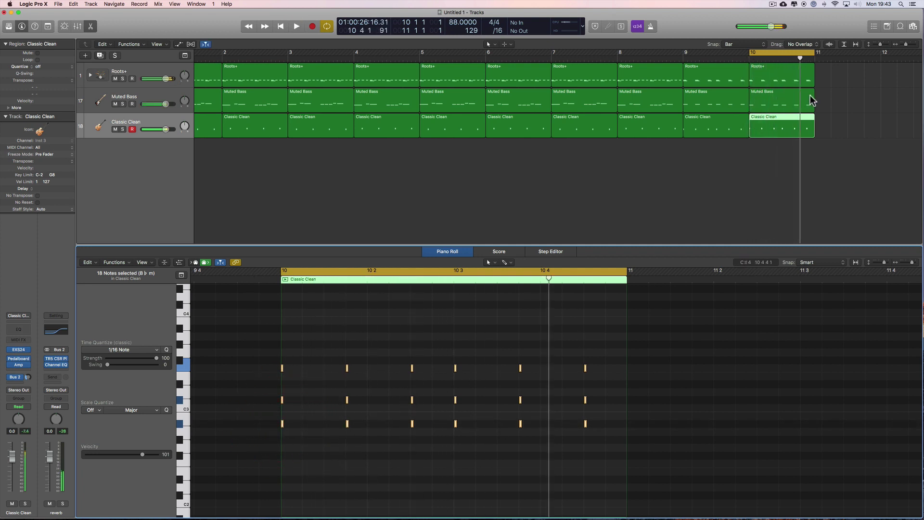
- Audition the six notes in the bar 10 Muted Bass region and play the bar to check the pitch
{"action": "left_click", "coordinate": [785, 100]}
{"action": "left_click", "coordinate": [295, 392]}
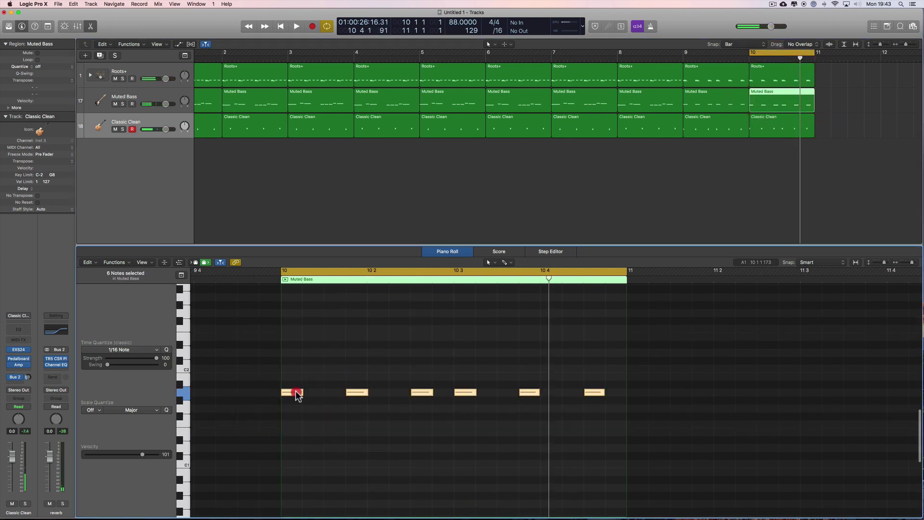
{"action": "mouse_move", "coordinate": [296, 392]}
{"action": "left_mouse_down"}
{"action": "mouse_move", "coordinate": [296, 384]}
{"action": "mouse_move", "coordinate": [299, 393]}
{"action": "left_mouse_up"}
{"action": "key", "text": "space"}
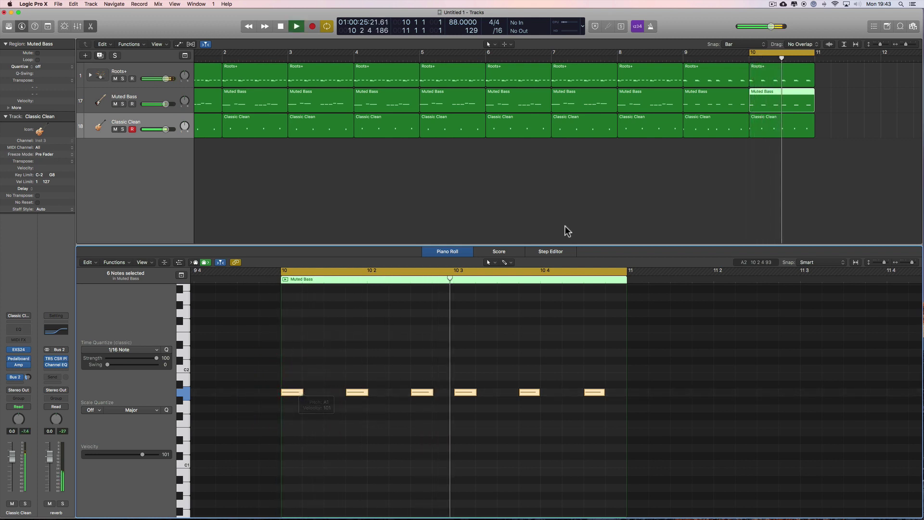
{"action": "key", "text": "space"}
- Audition the first note of the bar 2 Muted Bass region and play bar 2
{"action": "left_click", "coordinate": [257, 99]}
{"action": "scroll", "coordinate": [341, 157], "scroll_direction": "left", "scroll_amount": 2}
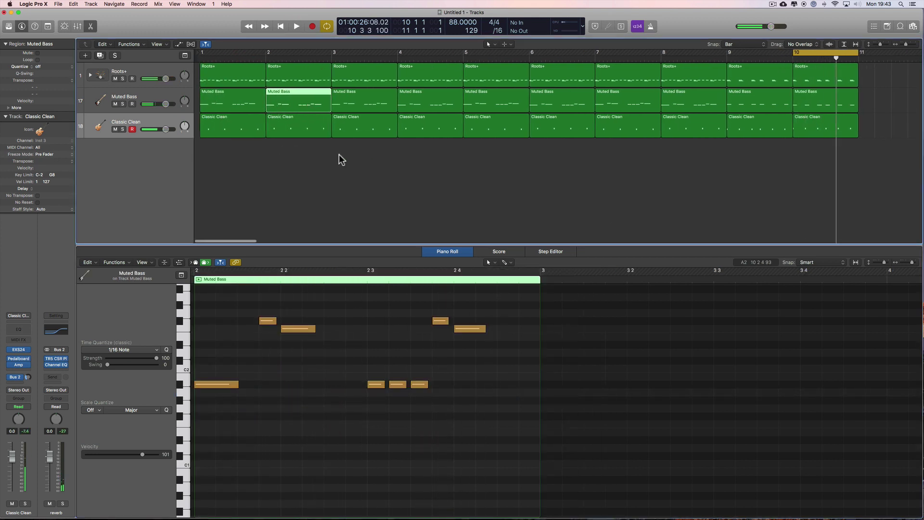
{"action": "scroll", "coordinate": [269, 366], "scroll_direction": "left", "scroll_amount": 2}
{"action": "left_click", "coordinate": [269, 384]}
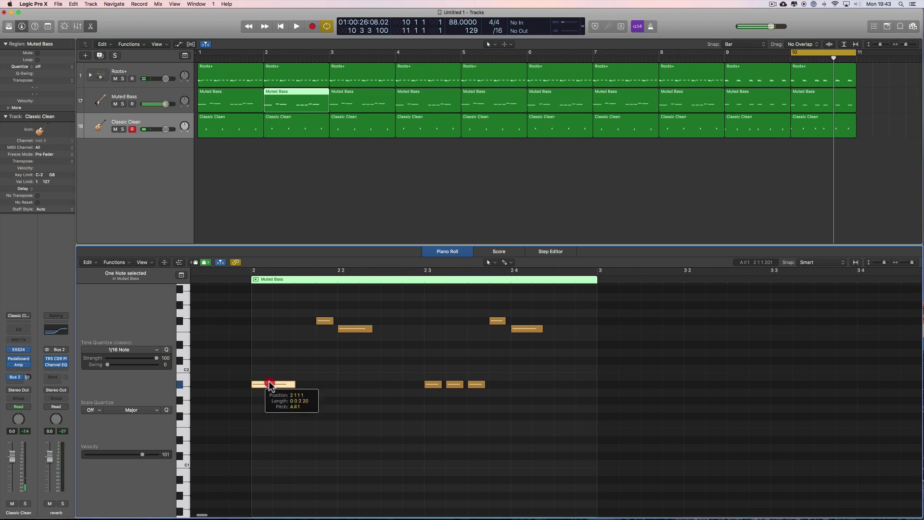
{"action": "left_click", "coordinate": [233, 279]}
{"action": "key", "text": "space"}
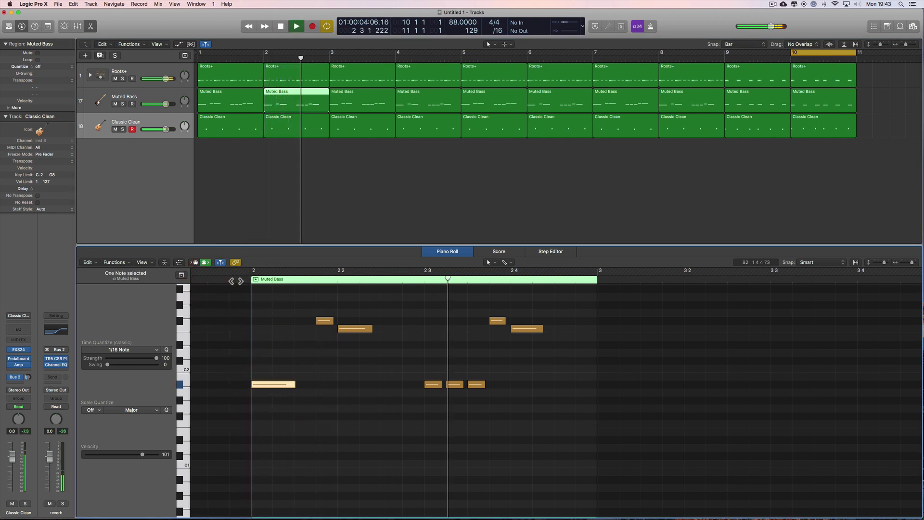
{"action": "left_click", "coordinate": [219, 279]}
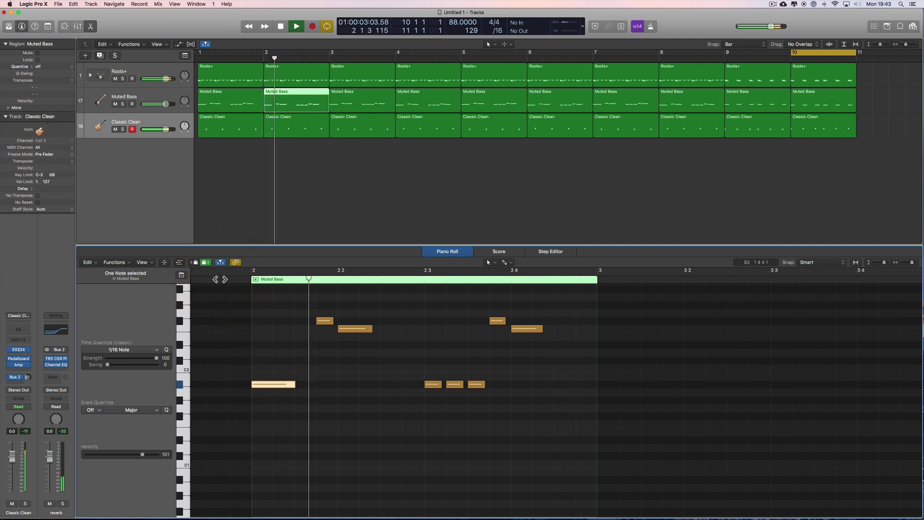
{"action": "key", "text": "space"}
- Transpose all 16 notes of the bar 1 and bar 2 Muted Bass regions up an octave, putting the first note on F3
{"action": "left_click", "coordinate": [233, 109]}
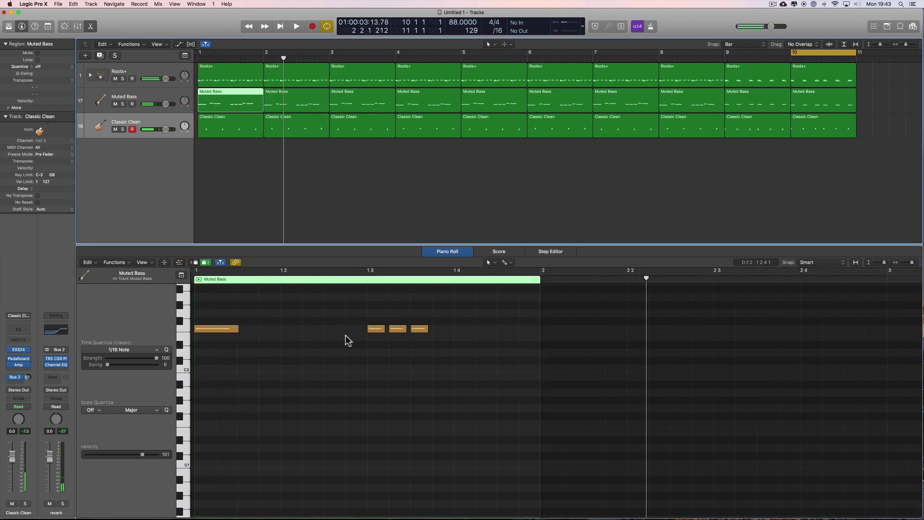
{"action": "scroll", "coordinate": [349, 356], "scroll_direction": "right", "scroll_amount": 1}
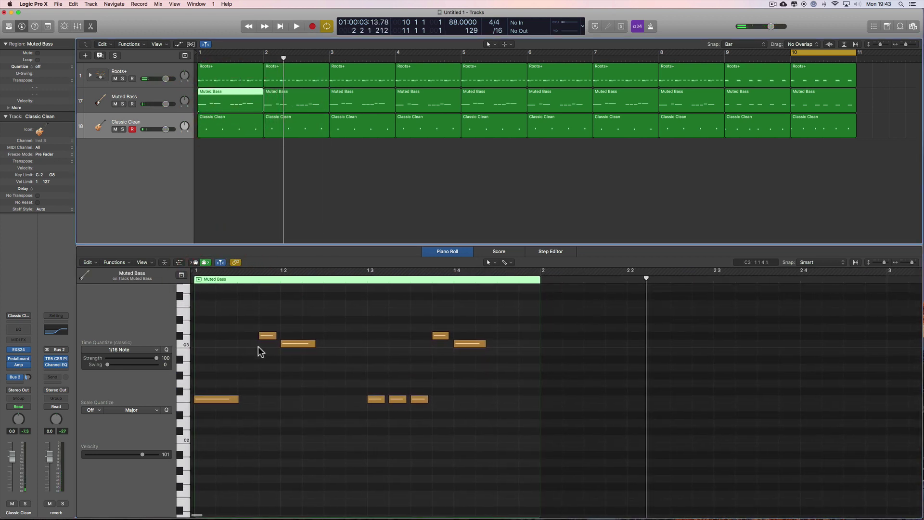
{"action": "scroll", "coordinate": [258, 346], "scroll_direction": "up", "scroll_amount": 1}
{"action": "left_click", "coordinate": [282, 107], "text": "shift"}
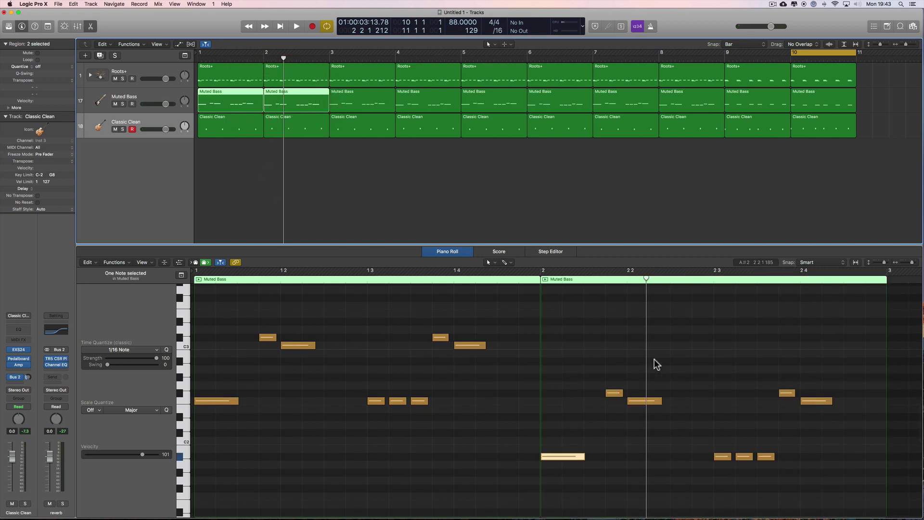
{"action": "left_click_drag", "start_coordinate": [850, 318], "coordinate": [207, 465]}
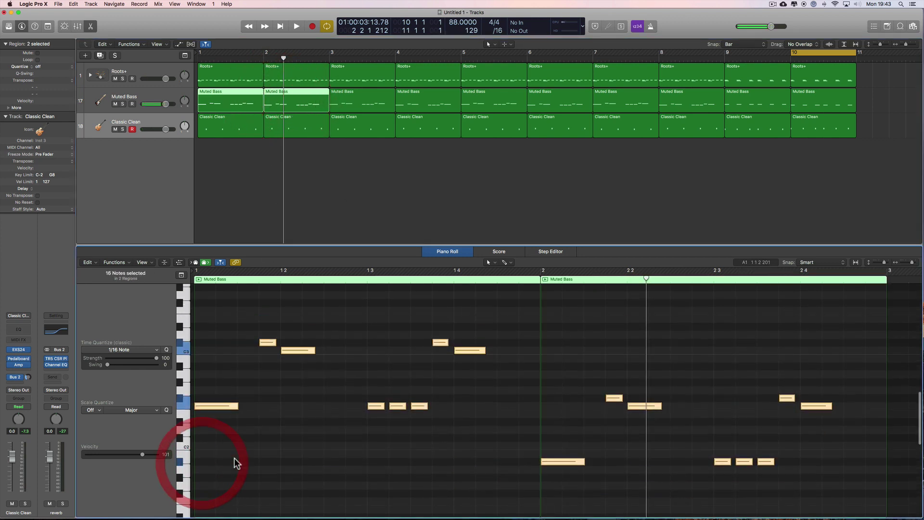
{"action": "scroll", "coordinate": [233, 457], "scroll_direction": "up", "scroll_amount": 3}
{"action": "left_click", "coordinate": [208, 449]}
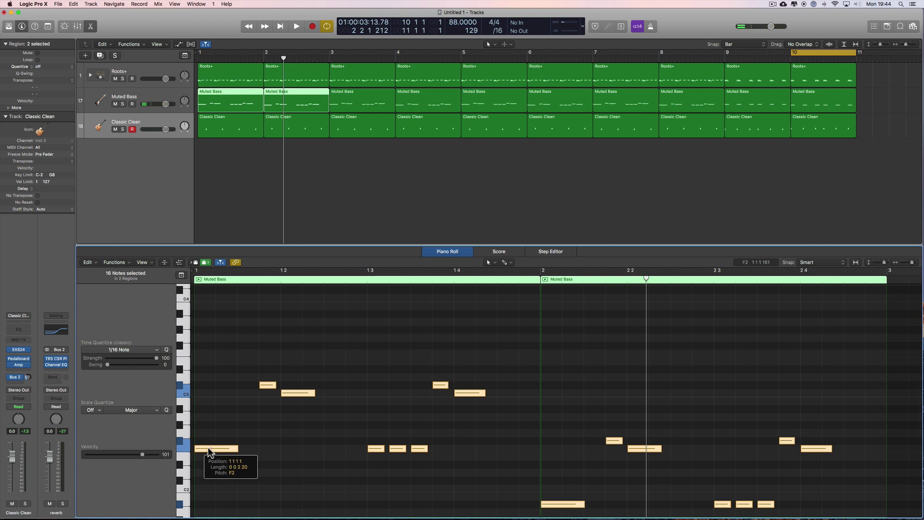
{"action": "left_click_drag", "start_coordinate": [208, 446], "coordinate": [217, 355]}
{"action": "scroll", "coordinate": [278, 403], "scroll_direction": "up", "scroll_amount": 5}
- Set the cycle range to the two selected Muted Bass regions in bars 1 and 2 and play them
{"action": "key", "text": "space"}
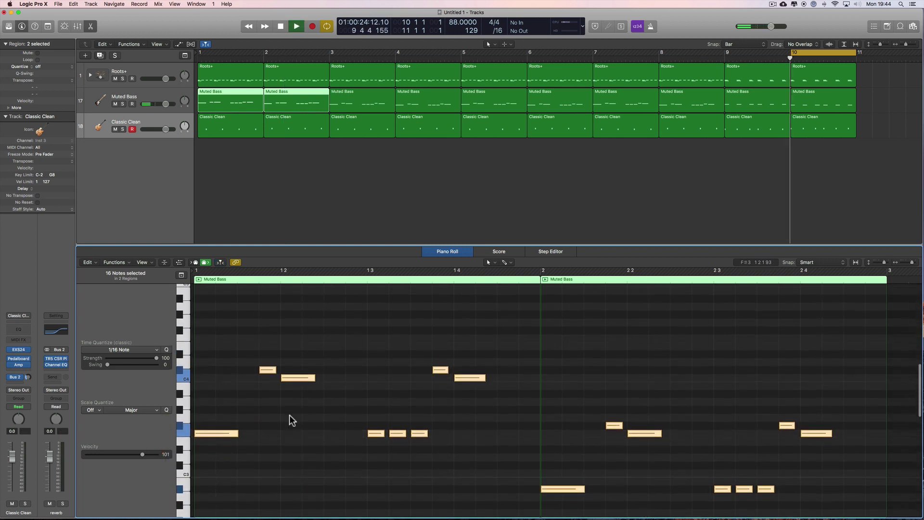
{"action": "scroll", "coordinate": [291, 415], "scroll_direction": "up", "scroll_amount": 1}
{"action": "key", "text": "space"}
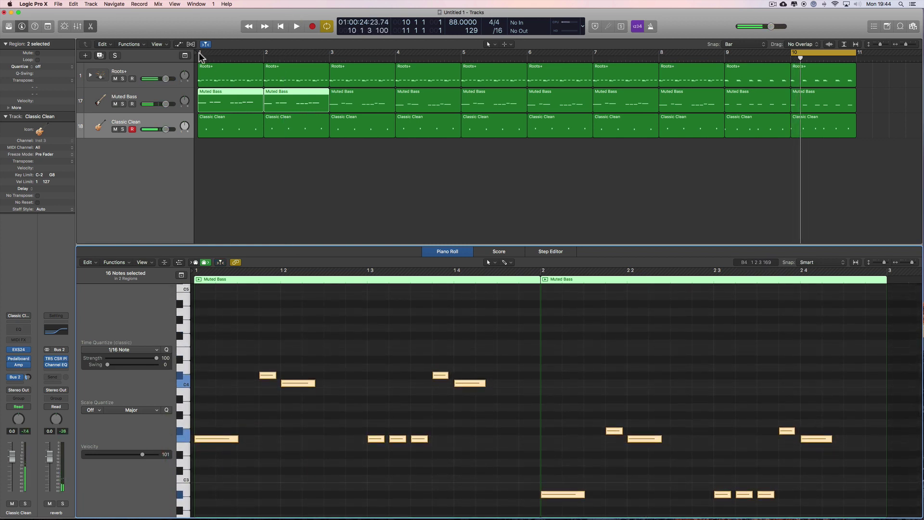
{"action": "left_click", "coordinate": [233, 92]}
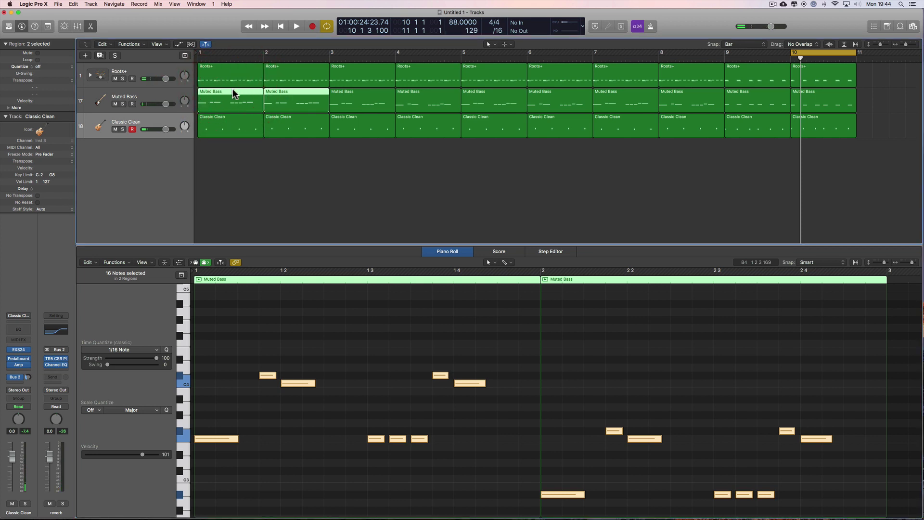
{"action": "key", "text": "super+u"}
{"action": "key", "text": "space"}
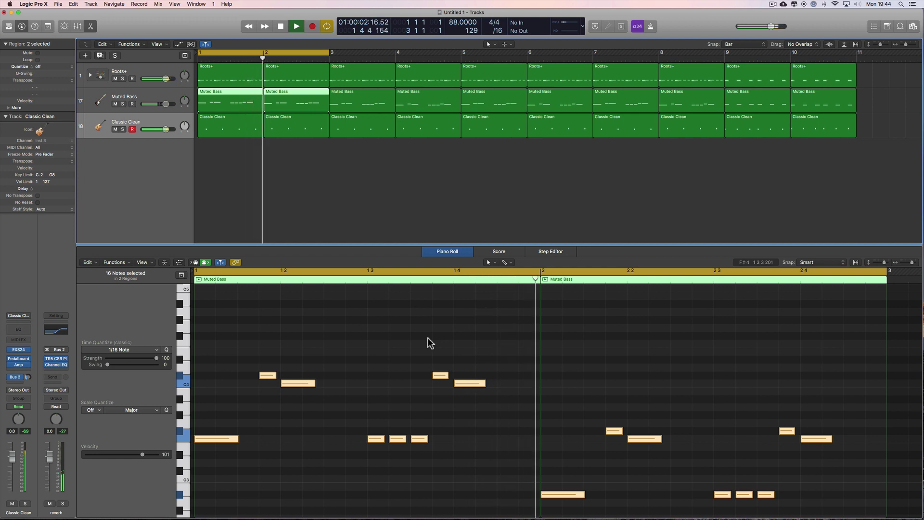
{"action": "key", "text": "space"}
- Lower the four lowest notes of the bar 2 Muted Bass region a semitone to A2 and play the cycle
{"action": "scroll", "coordinate": [646, 427], "scroll_direction": "down", "scroll_amount": 3}
{"action": "left_click_drag", "start_coordinate": [551, 358], "coordinate": [645, 457]}
{"action": "left_click", "coordinate": [577, 446]}
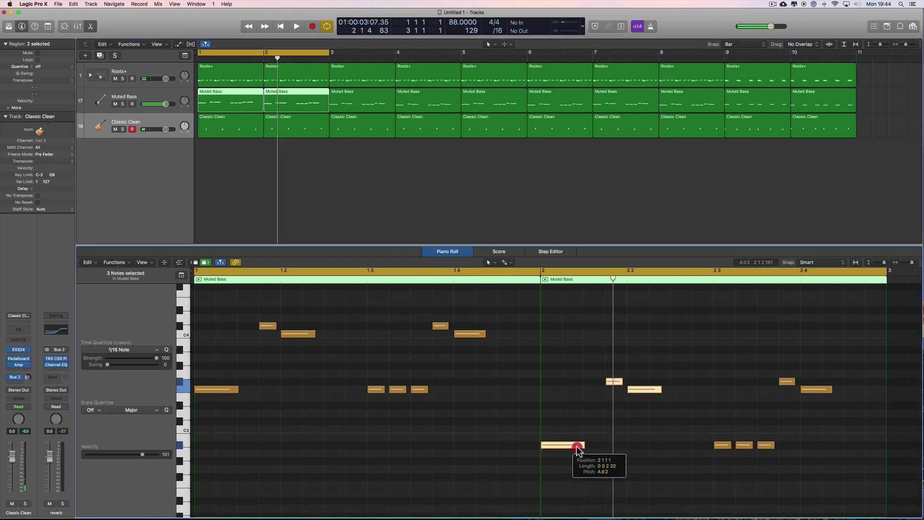
{"action": "left_click", "coordinate": [589, 459]}
{"action": "left_click_drag", "start_coordinate": [552, 429], "coordinate": [787, 468]}
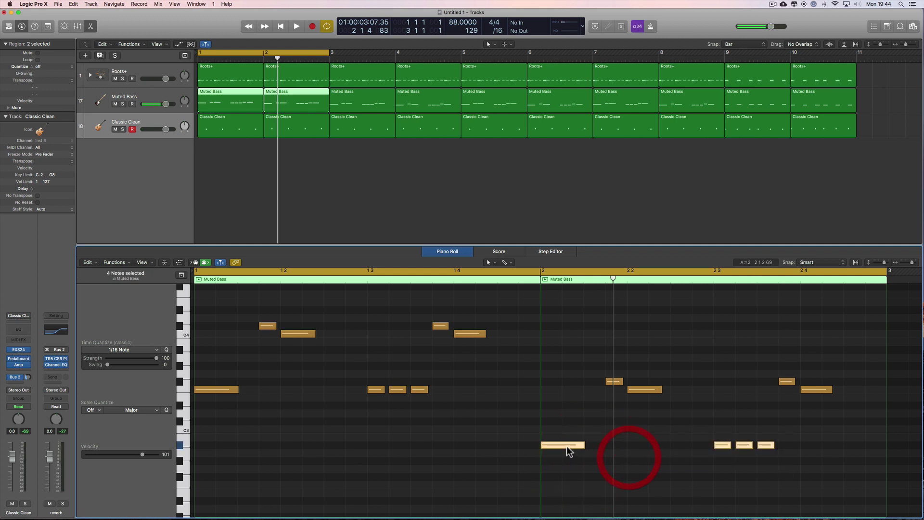
{"action": "left_click_drag", "start_coordinate": [566, 448], "coordinate": [565, 452]}
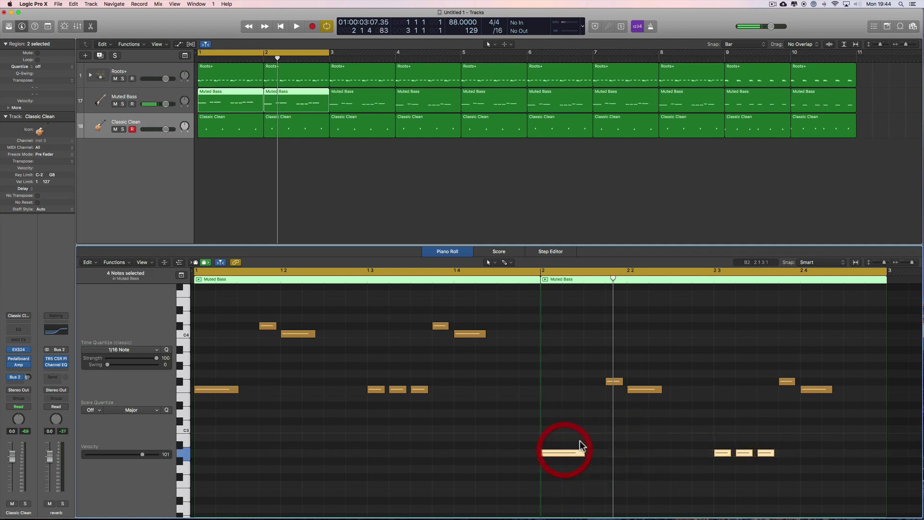
{"action": "key", "text": "space"}
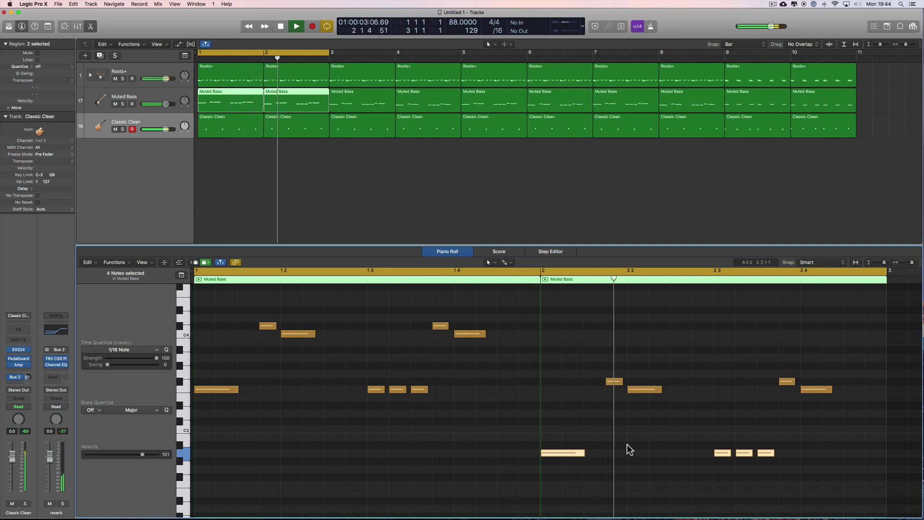
- Set the velocity of the four selected bar 2 bass notes to 85 and play the cycle
{"action": "key", "text": "space"}
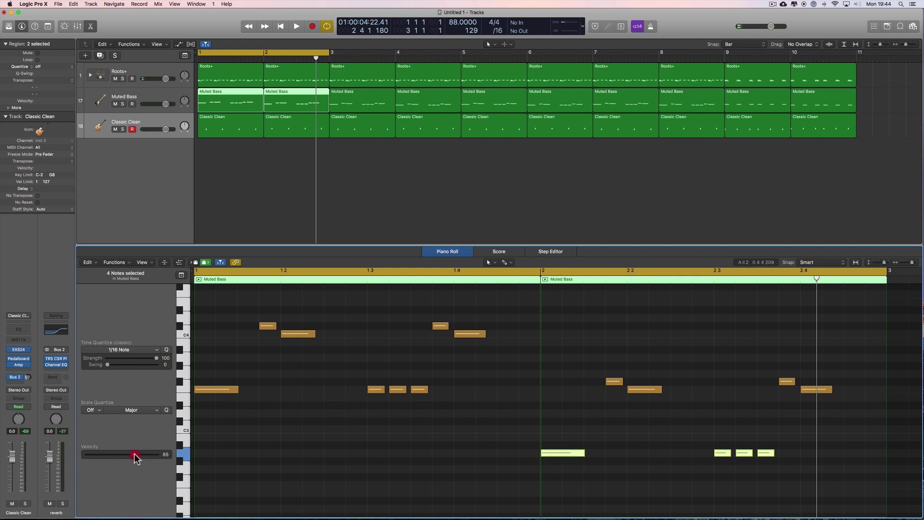
{"action": "key", "text": "space"}
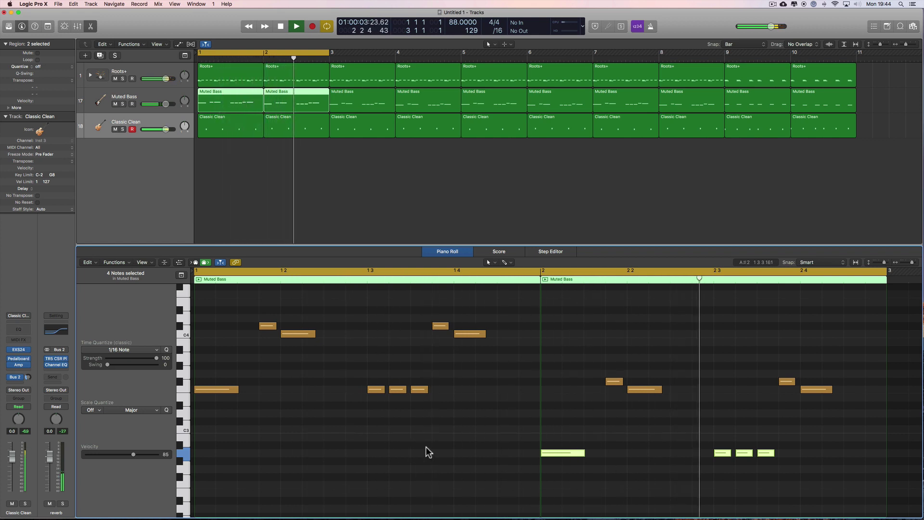
{"action": "key", "text": "space"}
- Raise the four selected bar 2 bass notes a semitone to A♯2 and play from the end of bar 1
{"action": "left_click_drag", "start_coordinate": [560, 451], "coordinate": [560, 447]}
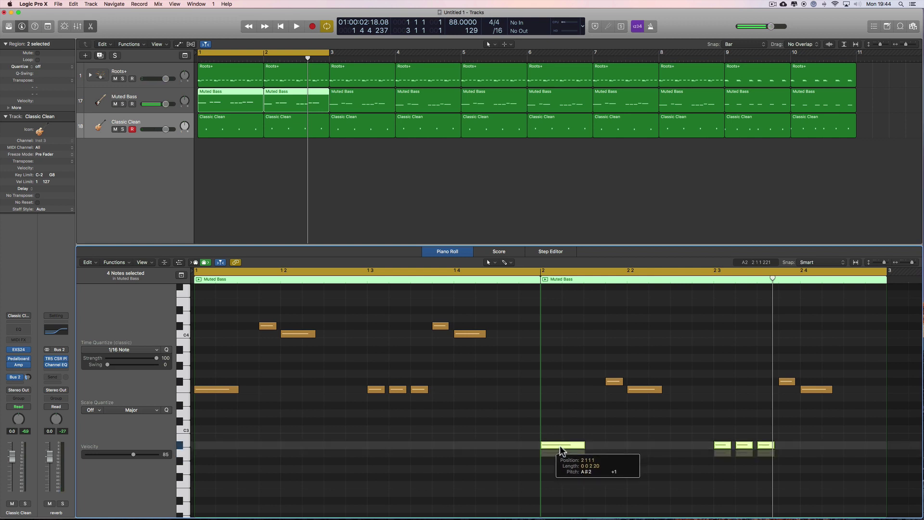
{"action": "left_click_drag", "start_coordinate": [560, 448], "coordinate": [560, 448]}
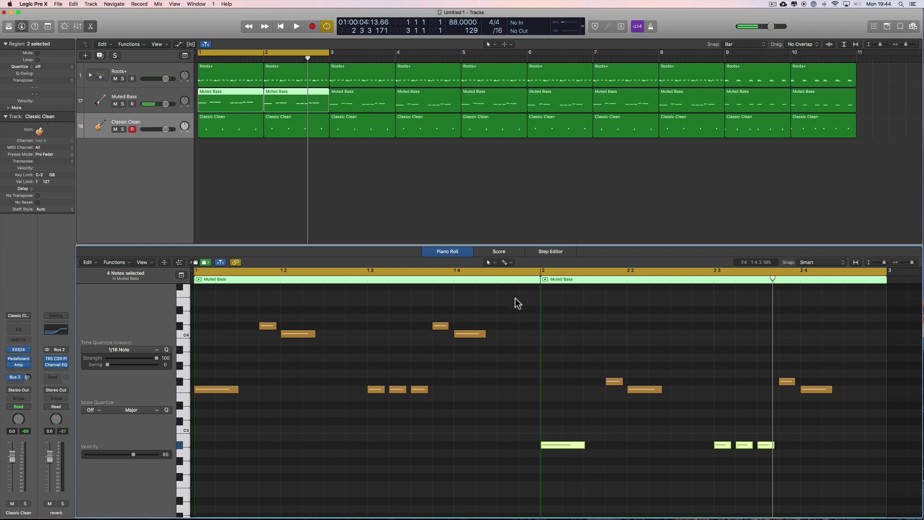
{"action": "double_click", "coordinate": [513, 280]}
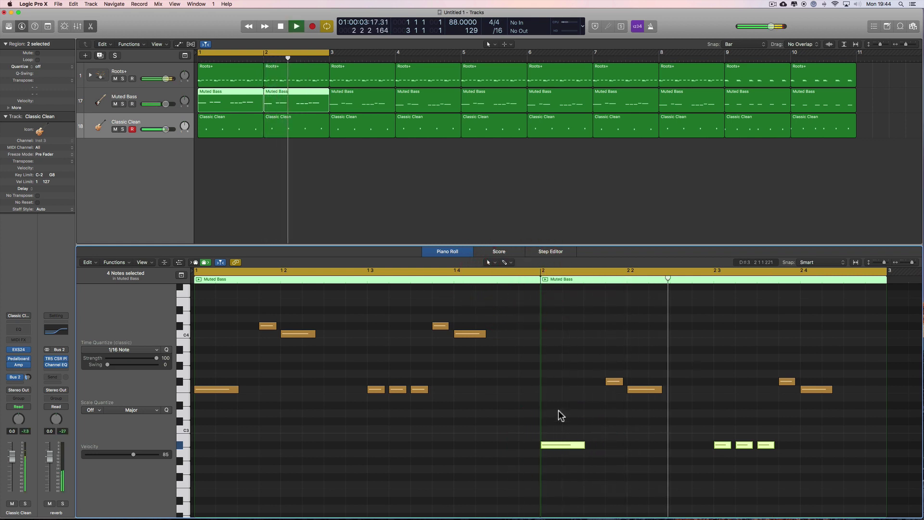
- Lower the four selected bar 2 bass notes to A2 and play the change from bar 1 into bar 2
{"action": "left_click_drag", "start_coordinate": [557, 446], "coordinate": [554, 452]}
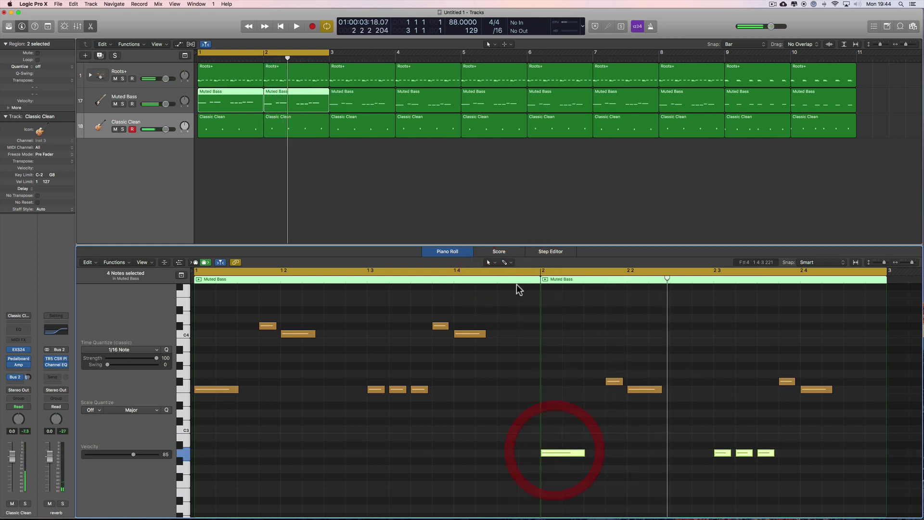
{"action": "double_click", "coordinate": [517, 284]}
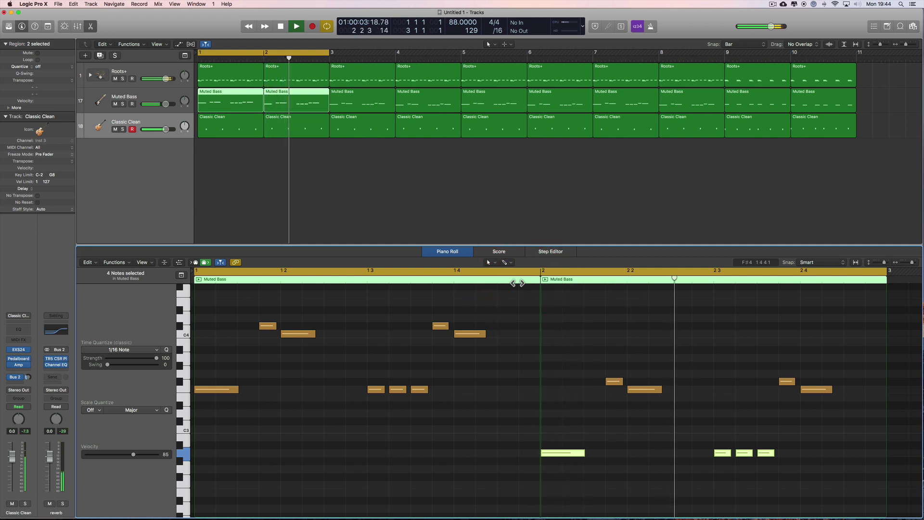
{"action": "key", "text": "space"}
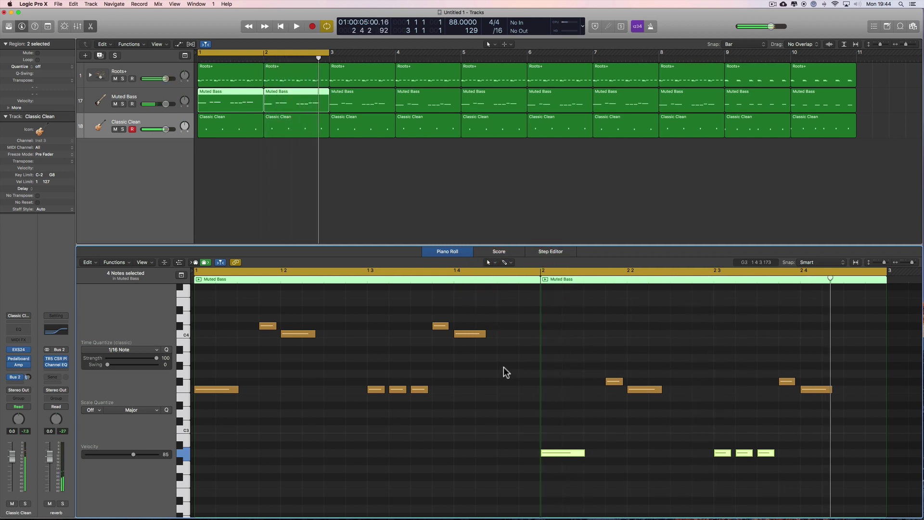
- Load the Liverpool Bass patch on the Muted Bass track and play the cycle
{"action": "left_click", "coordinate": [154, 100]}
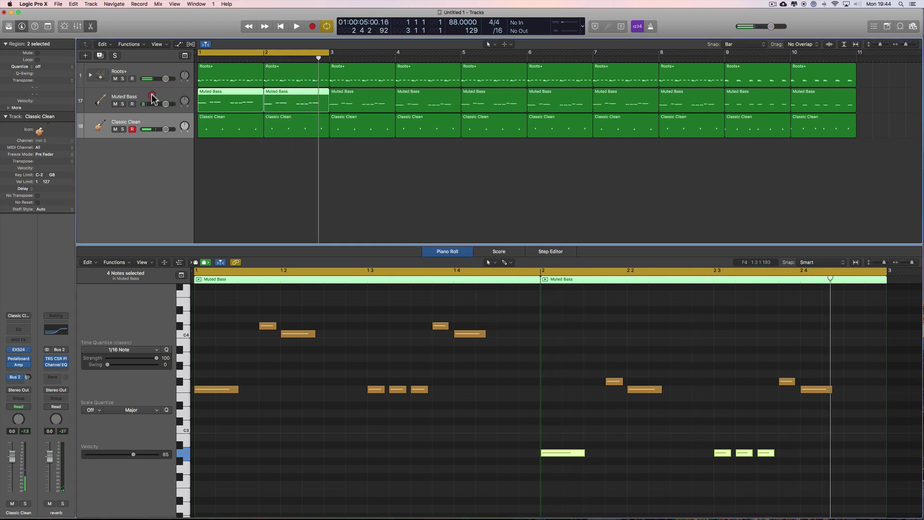
{"action": "left_click", "coordinate": [9, 26]}
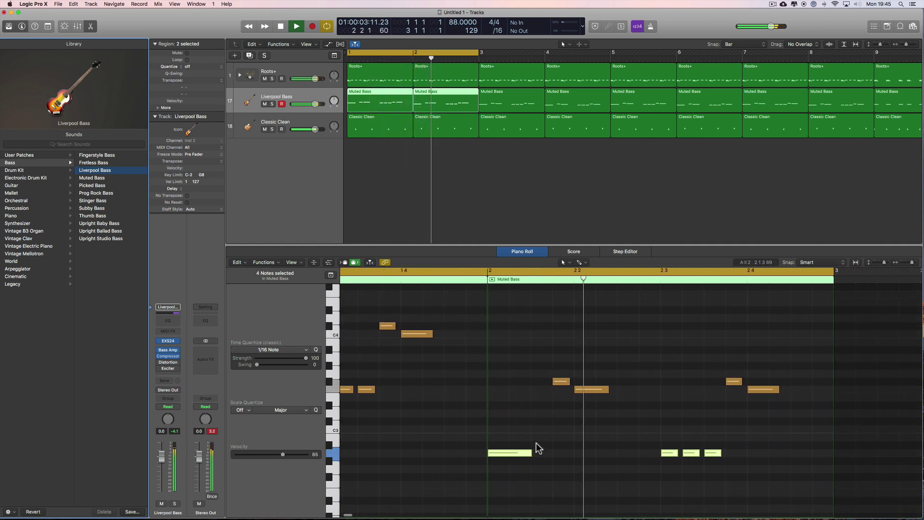
{"action": "key", "text": "space"}
- Raise the four lowest bar 2 bass notes a semitone to A♯2 and play bars 1 and 2
{"action": "left_click_drag", "start_coordinate": [503, 435], "coordinate": [723, 493]}
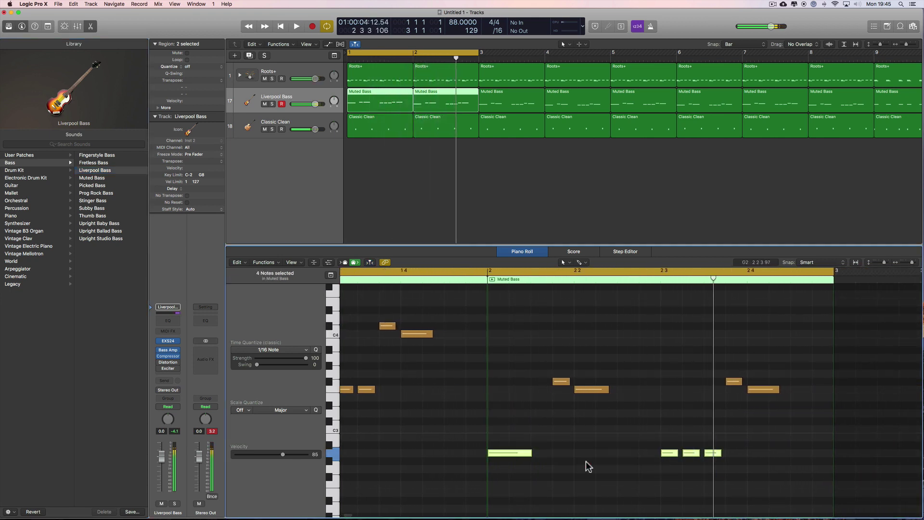
{"action": "left_click_drag", "start_coordinate": [510, 456], "coordinate": [509, 448]}
{"action": "key", "text": "space"}
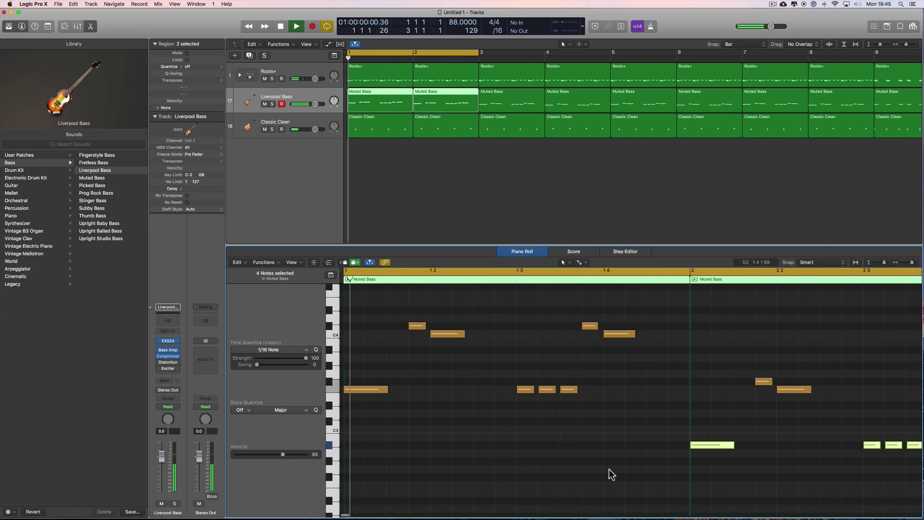
{"action": "left_click", "coordinate": [626, 450]}
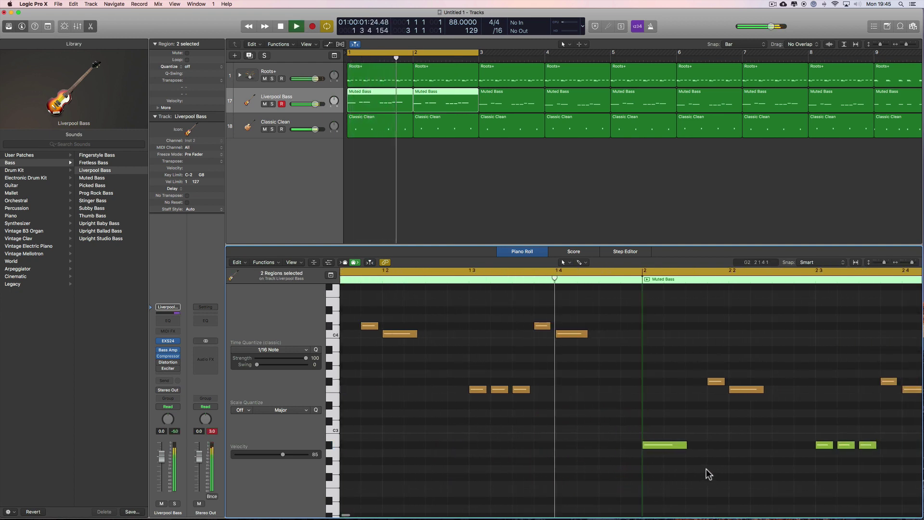
{"action": "key", "text": "space"}
- Set the velocity of the four lowest bar 2 bass notes to 102 and play the cycle
{"action": "left_click_drag", "start_coordinate": [663, 427], "coordinate": [876, 471]}
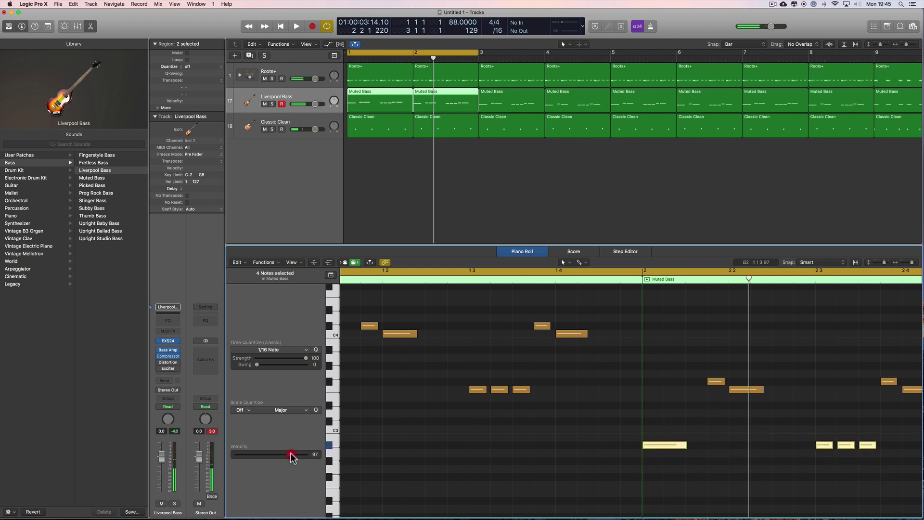
{"action": "key", "text": "space"}
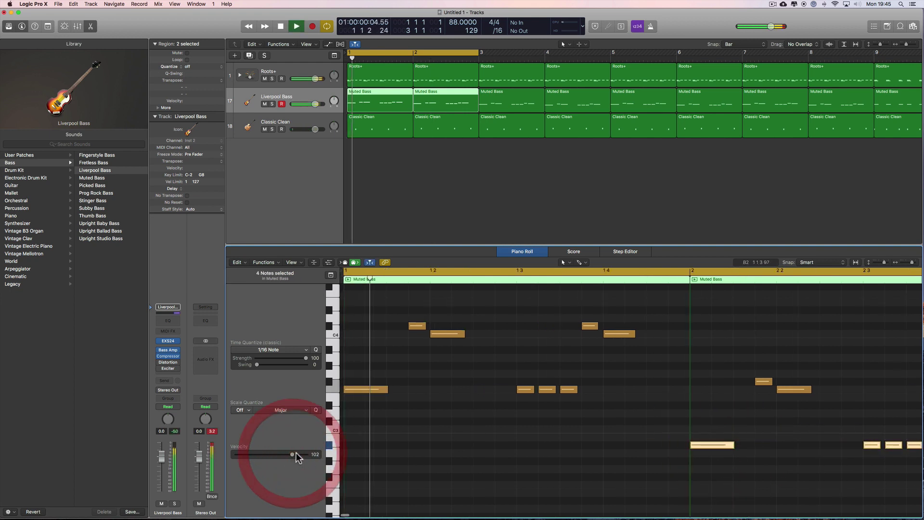
{"action": "left_click", "coordinate": [713, 435]}
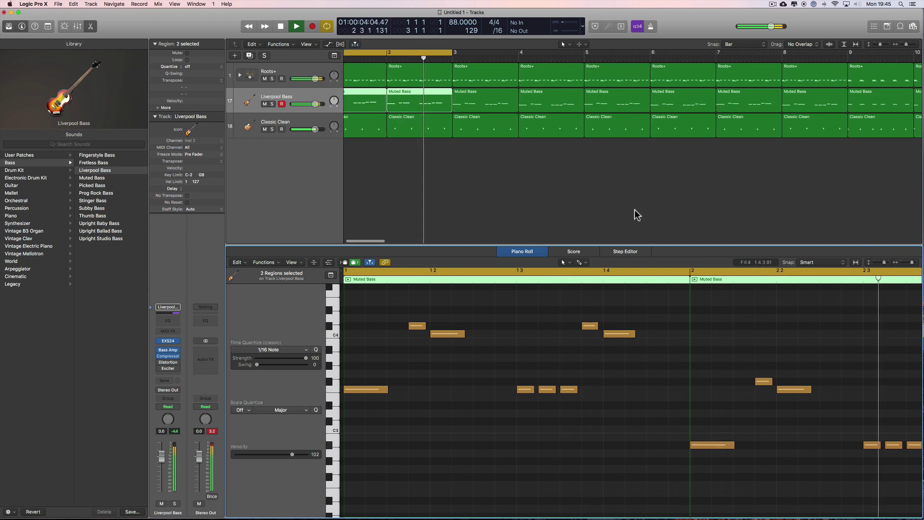
- Hide the Library and delete the six Muted Bass regions in bars 3 to 8 on the Liverpool Bass track
{"action": "scroll", "coordinate": [899, 79], "scroll_direction": "right", "scroll_amount": 1}
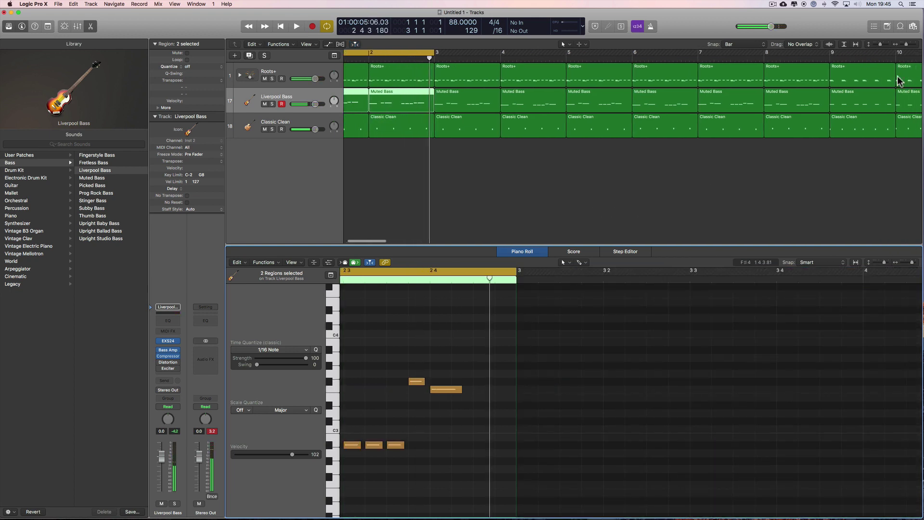
{"action": "left_click", "coordinate": [904, 43]}
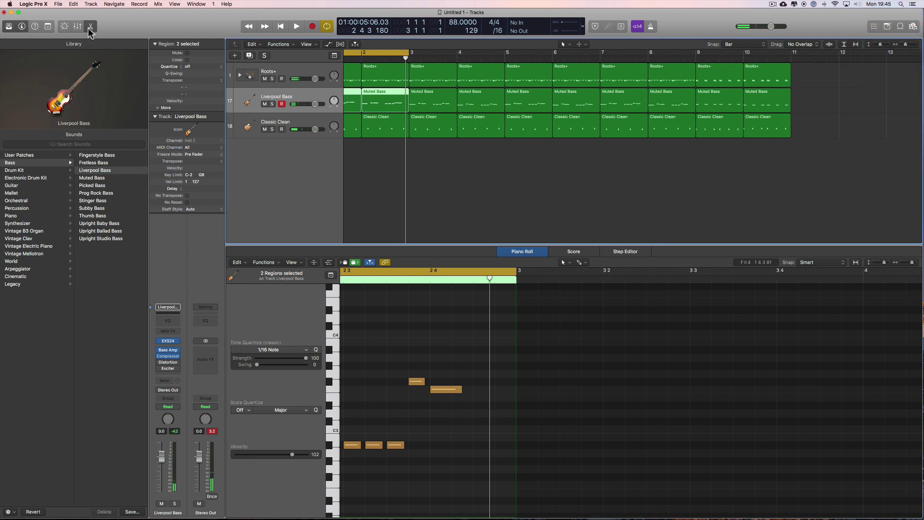
{"action": "left_click", "coordinate": [18, 27]}
{"action": "scroll", "coordinate": [540, 126], "scroll_direction": "left", "scroll_amount": 3}
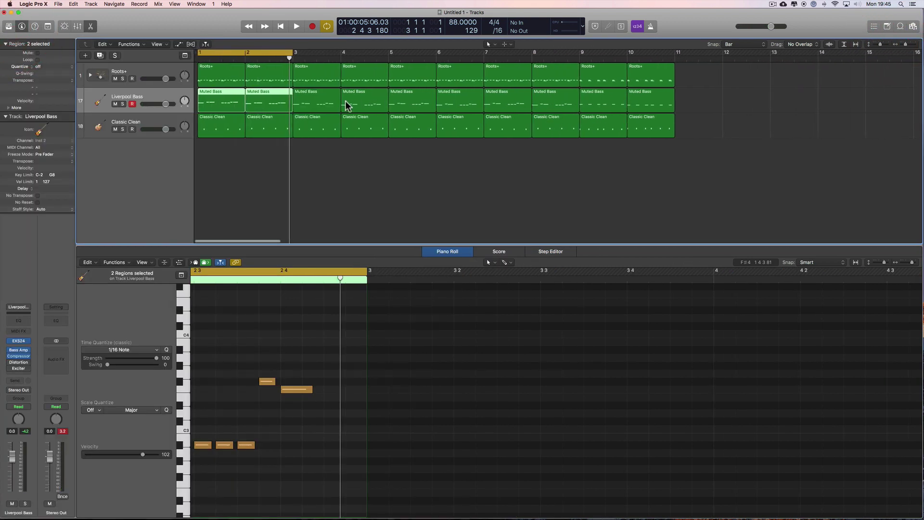
{"action": "left_click", "coordinate": [326, 102]}
{"action": "left_click", "coordinate": [365, 102], "text": "shift"}
{"action": "left_click", "coordinate": [412, 101], "text": "shift"}
{"action": "left_click", "coordinate": [462, 102], "text": "shift"}
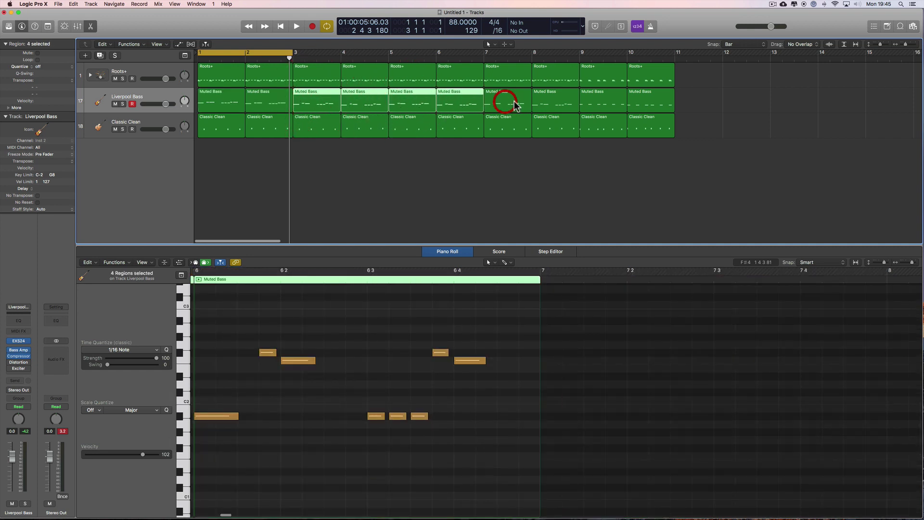
{"action": "left_click", "coordinate": [514, 105], "text": "shift"}
{"action": "left_click", "coordinate": [551, 103], "text": "shift"}
{"action": "key", "text": "Delete"}
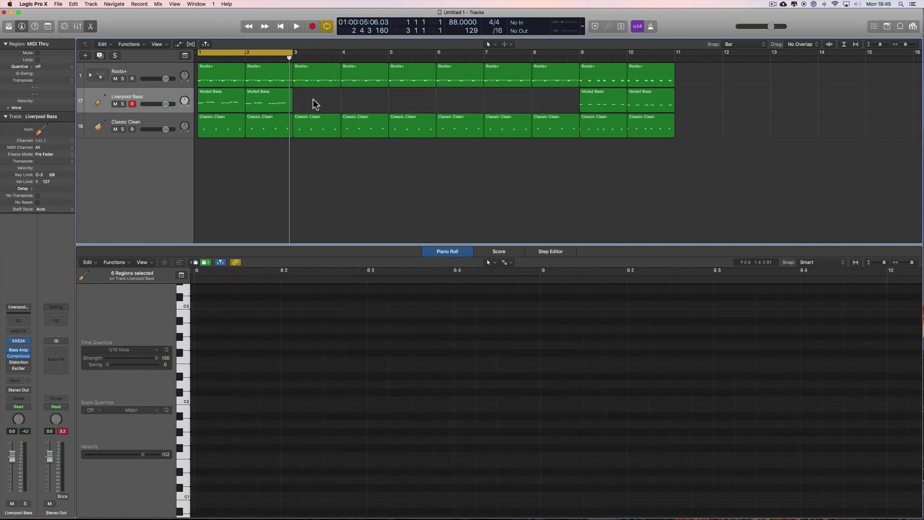
- Copy the bars 1 and 2 bass regions to bars 3 and 4, and copy all four to bars 5 to 8
{"action": "mouse_move", "coordinate": [313, 103]}
{"action": "left_mouse_down"}
{"action": "mouse_move", "coordinate": [233, 104]}
{"action": "mouse_move", "coordinate": [327, 99]}
{"action": "left_mouse_up"}
{"action": "left_click", "coordinate": [265, 101], "text": "shift"}
{"action": "left_click", "coordinate": [232, 99], "text": "shift"}
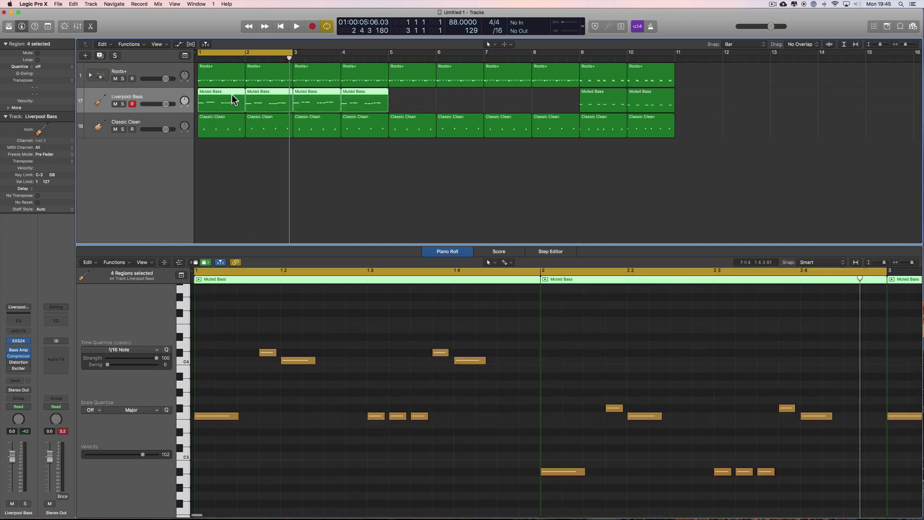
{"action": "left_click_drag", "start_coordinate": [240, 95], "coordinate": [408, 95]}
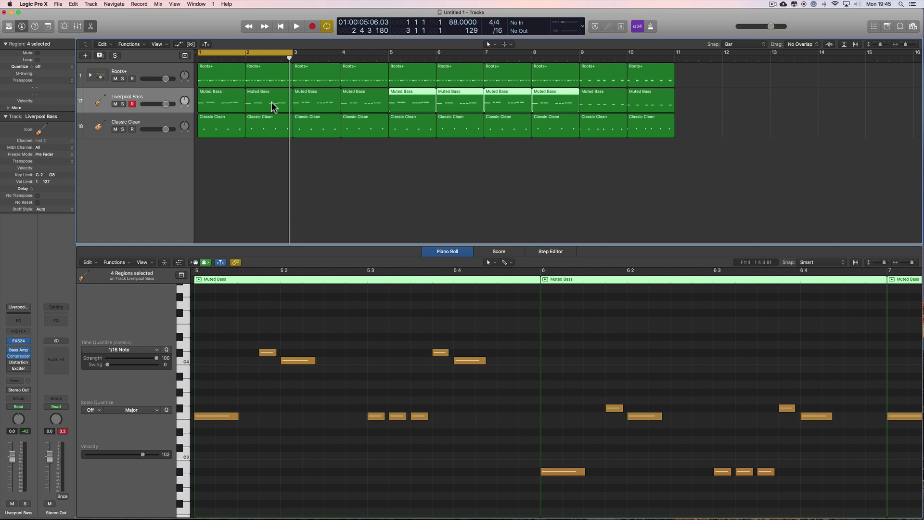
- Lower every note in the eight bass regions of bars 1 to 8 by an octave and play the cycle
{"action": "left_click_drag", "start_coordinate": [235, 102], "coordinate": [454, 105]}
{"action": "mouse_move", "coordinate": [524, 105]}
{"action": "left_mouse_down"}
{"action": "mouse_move", "coordinate": [528, 99]}
{"action": "mouse_move", "coordinate": [503, 105]}
{"action": "mouse_move", "coordinate": [541, 105]}
{"action": "left_mouse_up"}
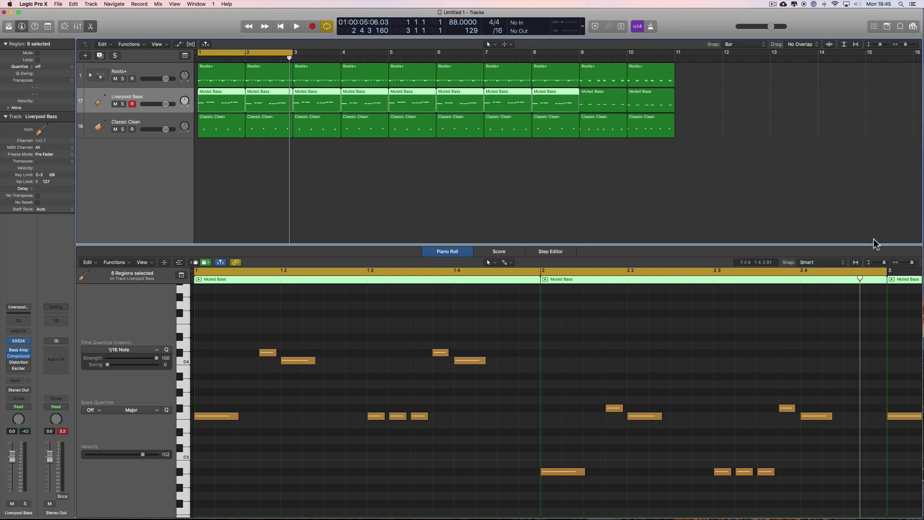
{"action": "left_click_drag", "start_coordinate": [911, 263], "coordinate": [903, 263]}
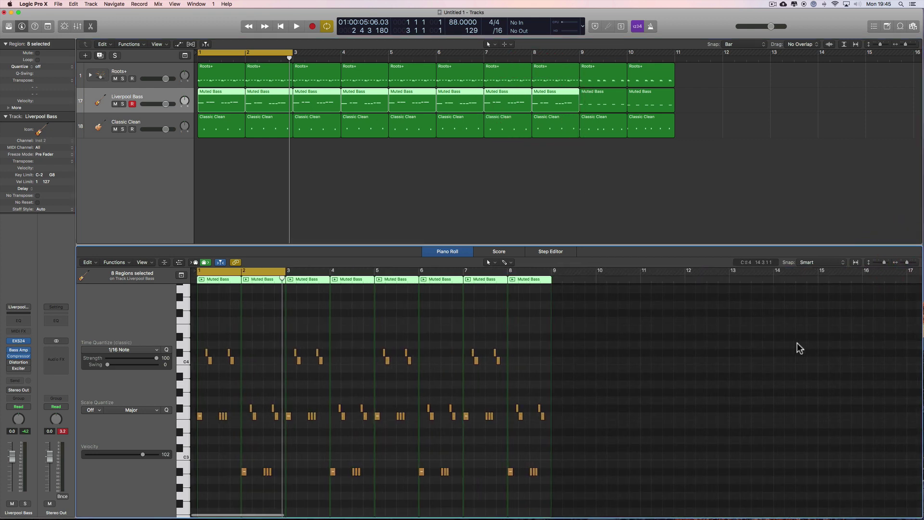
{"action": "key", "text": "super+a"}
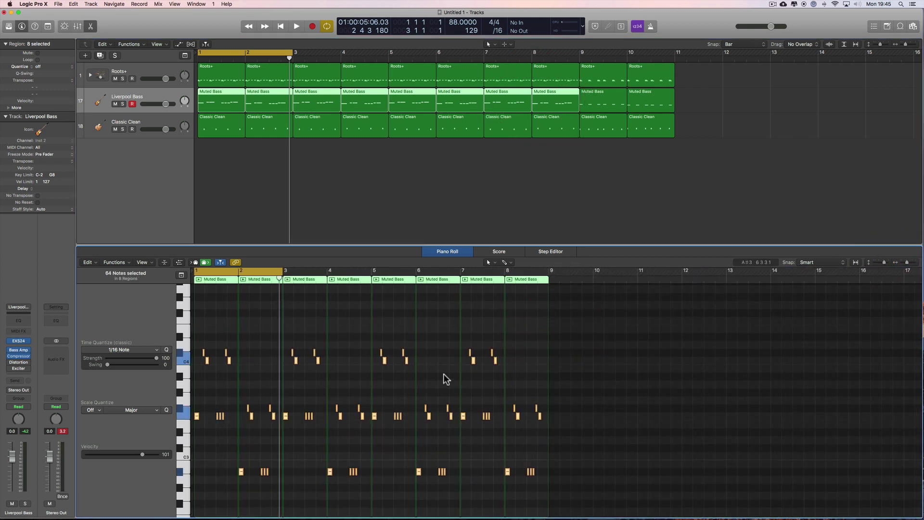
{"action": "scroll", "coordinate": [449, 377], "scroll_direction": "down", "scroll_amount": 5}
{"action": "left_click", "coordinate": [916, 265]}
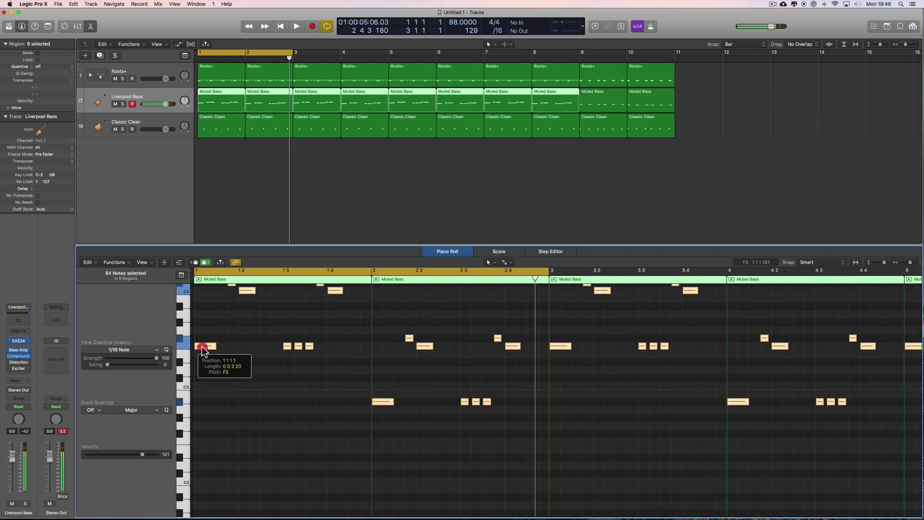
{"action": "left_click_drag", "start_coordinate": [201, 349], "coordinate": [203, 439]}
{"action": "key", "text": "space"}
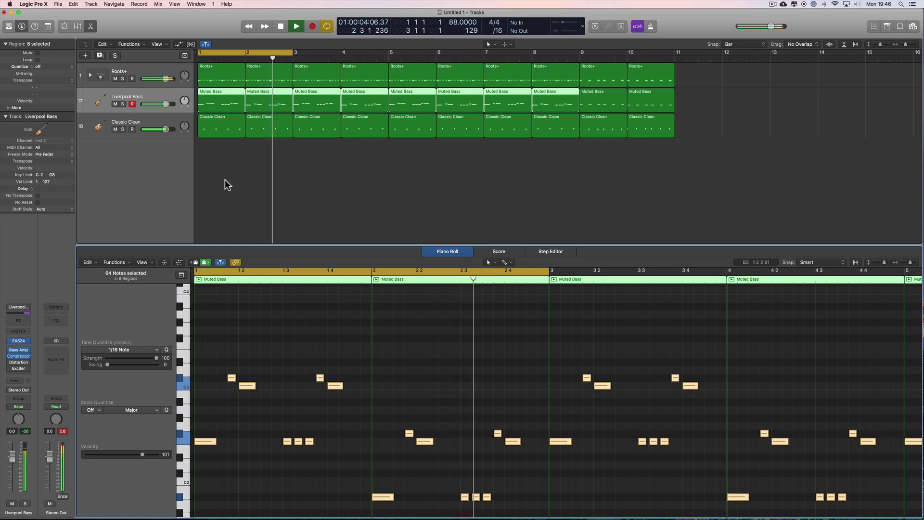
{"action": "key", "text": "space"}
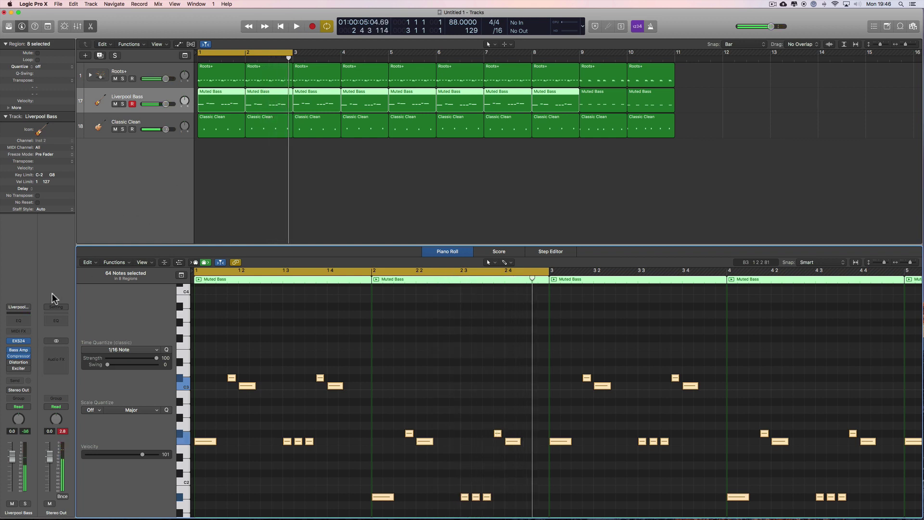
- Open the Liverpool Bass track's Bass Amp Designer and load the Big Stack factory preset
{"action": "left_click", "coordinate": [150, 98]}
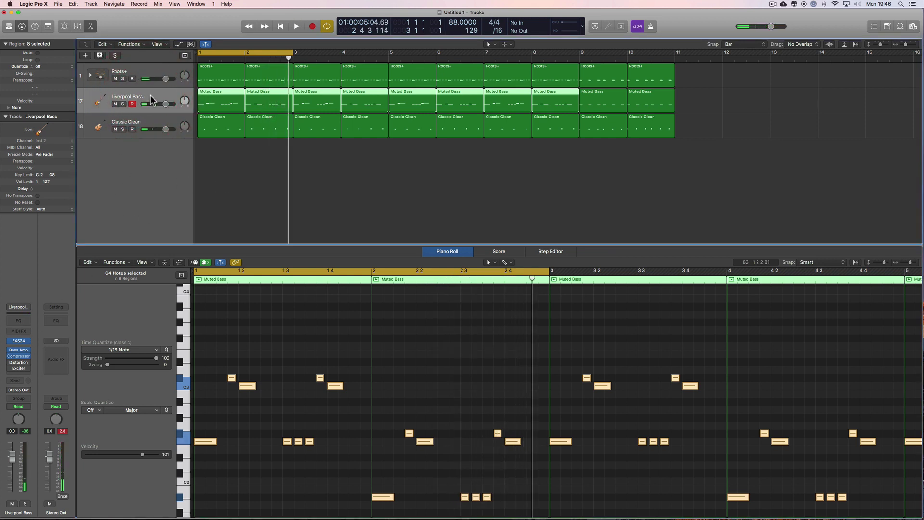
{"action": "left_click", "coordinate": [19, 351]}
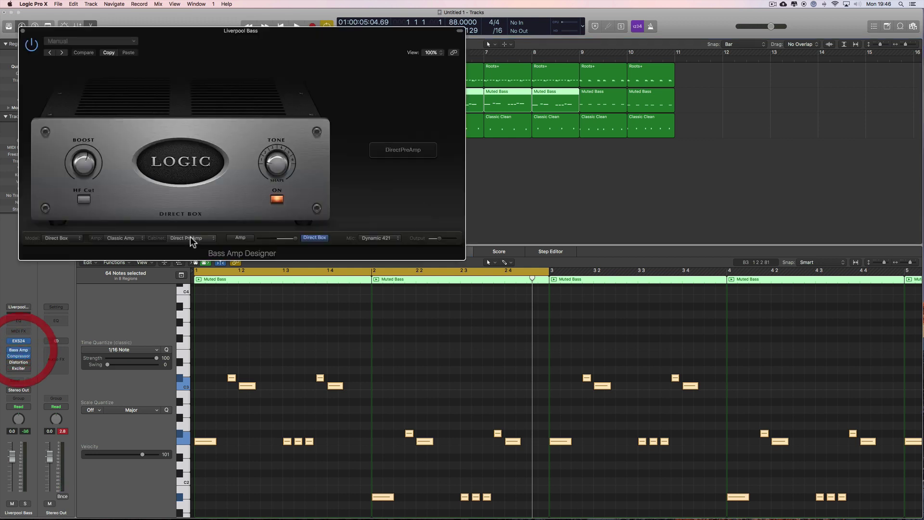
{"action": "left_click", "coordinate": [79, 44]}
{"action": "mouse_move", "coordinate": [66, 174]}
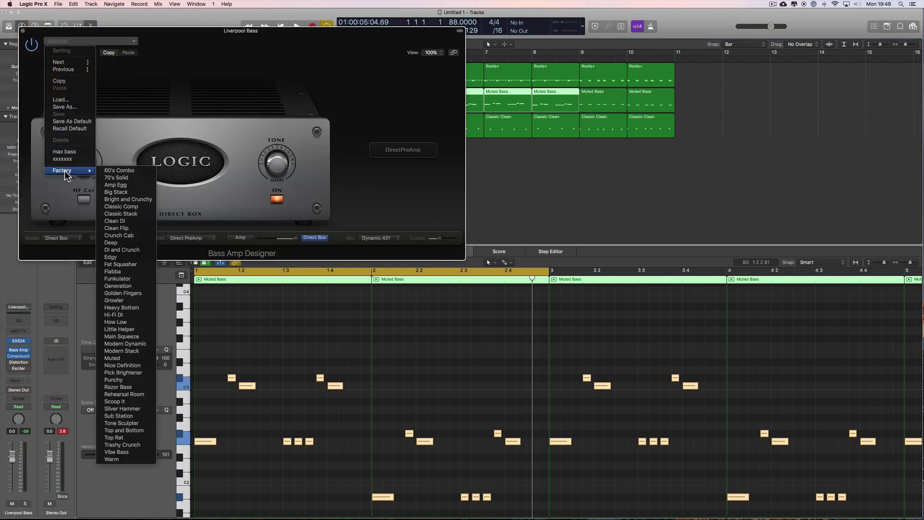
{"action": "left_click", "coordinate": [120, 192]}
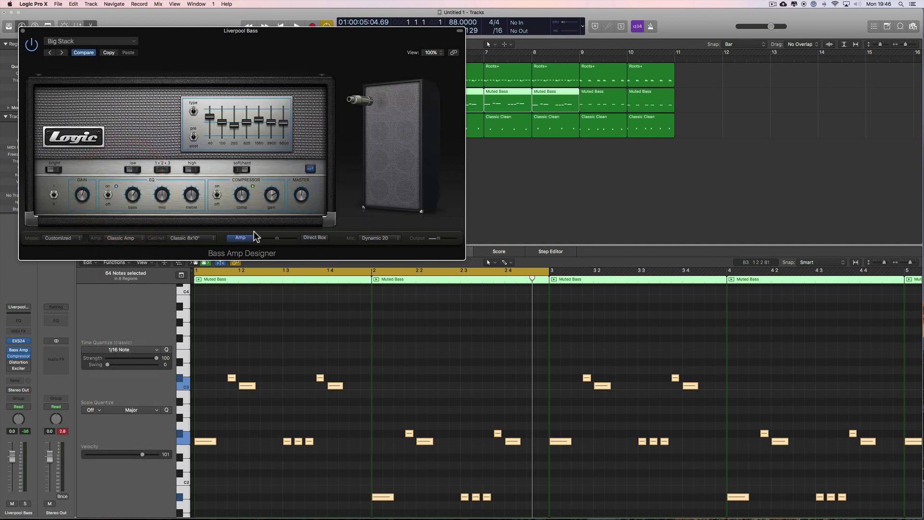
- Lower the second and fourth bands of the bass amp's graphic EQ and adjust its mid and treble while playing the cycle
{"action": "left_click_drag", "start_coordinate": [222, 122], "coordinate": [246, 136]}
{"action": "key", "text": "space"}
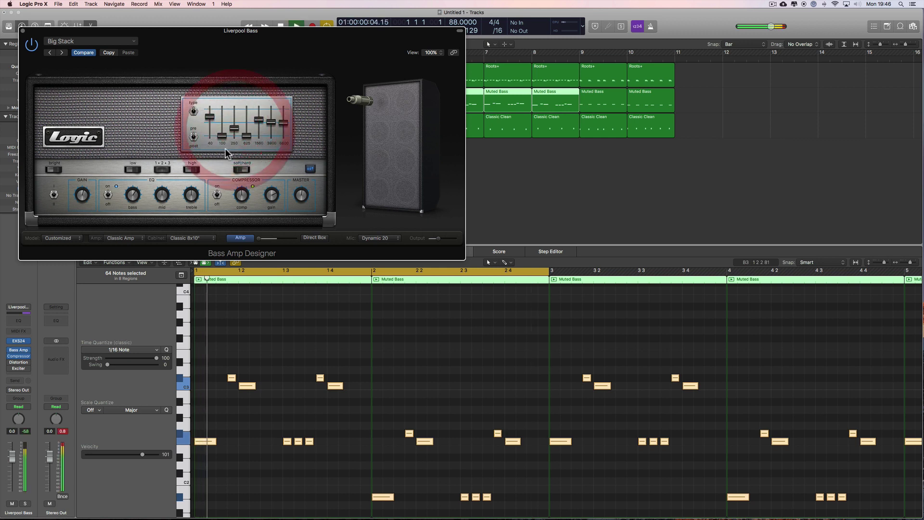
{"action": "left_click", "coordinate": [162, 198]}
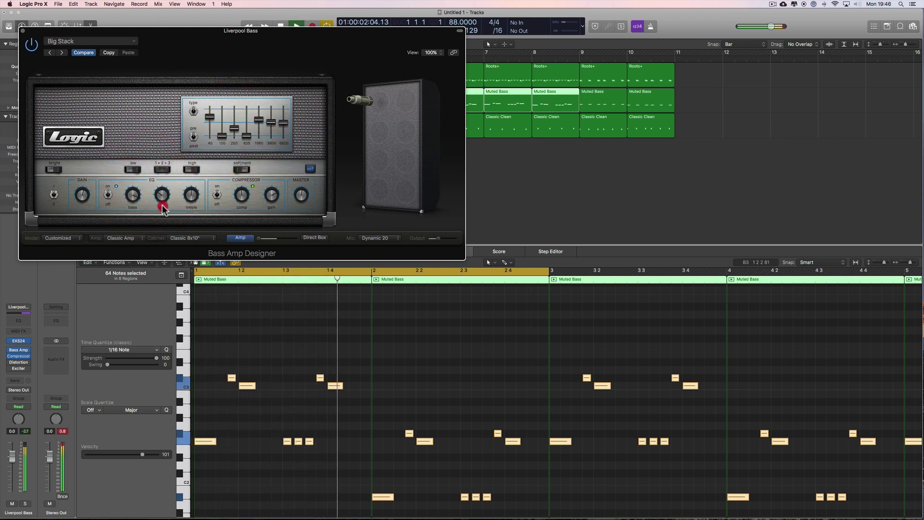
{"action": "left_click", "coordinate": [190, 194]}
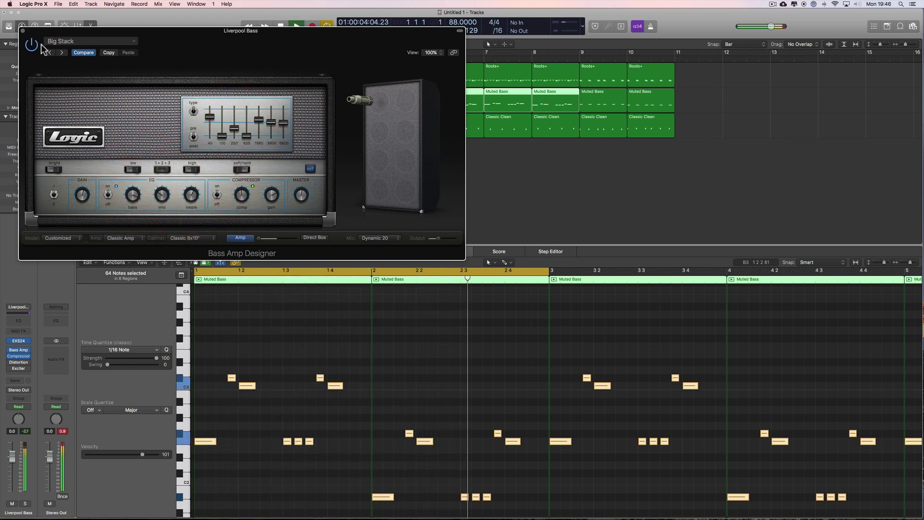
{"action": "left_click", "coordinate": [22, 30]}
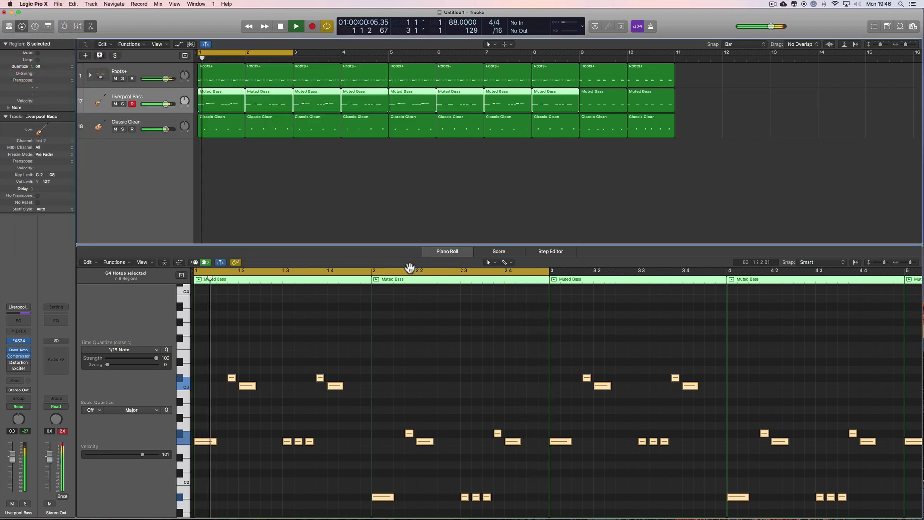
{"action": "left_click", "coordinate": [353, 171]}
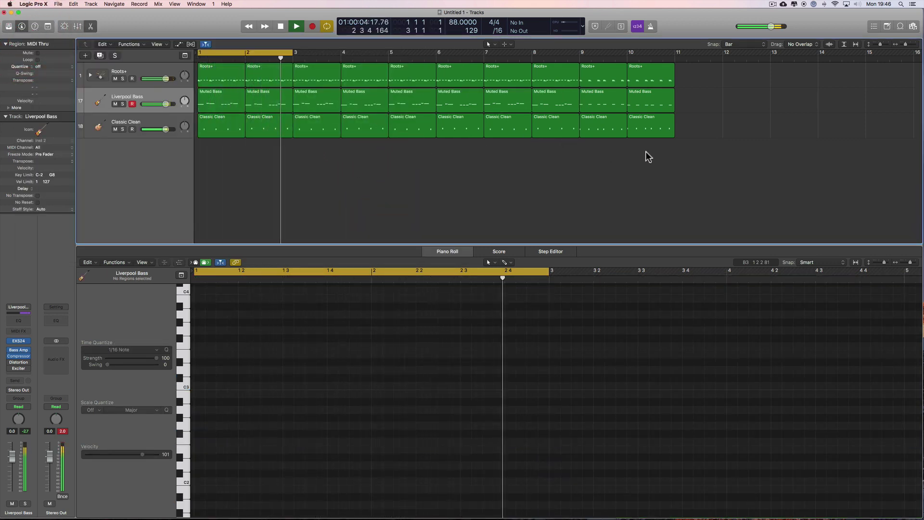
{"action": "key", "text": "space"}
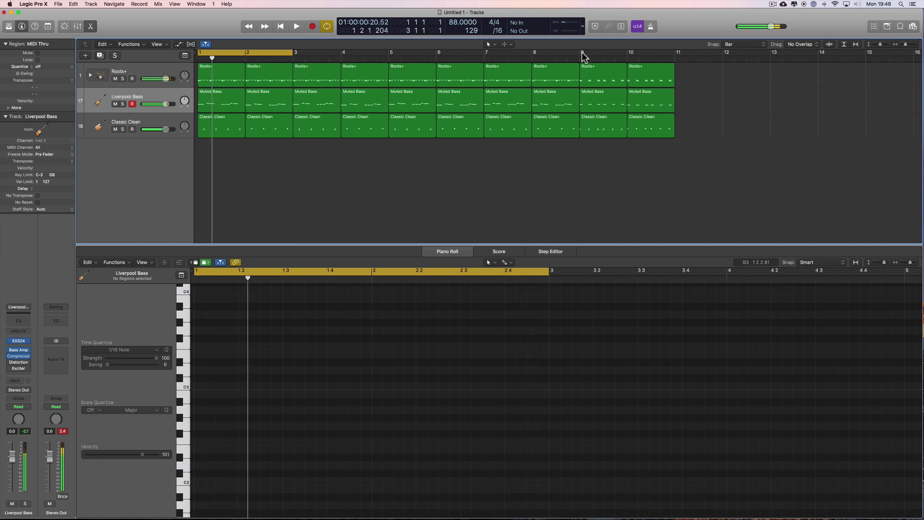
- Move the two-bar cycle range to bars 9 and 10, show the bar 9 bass region's notes and play it
{"action": "left_click", "coordinate": [596, 54]}
{"action": "left_click_drag", "start_coordinate": [595, 55], "coordinate": [661, 61]}
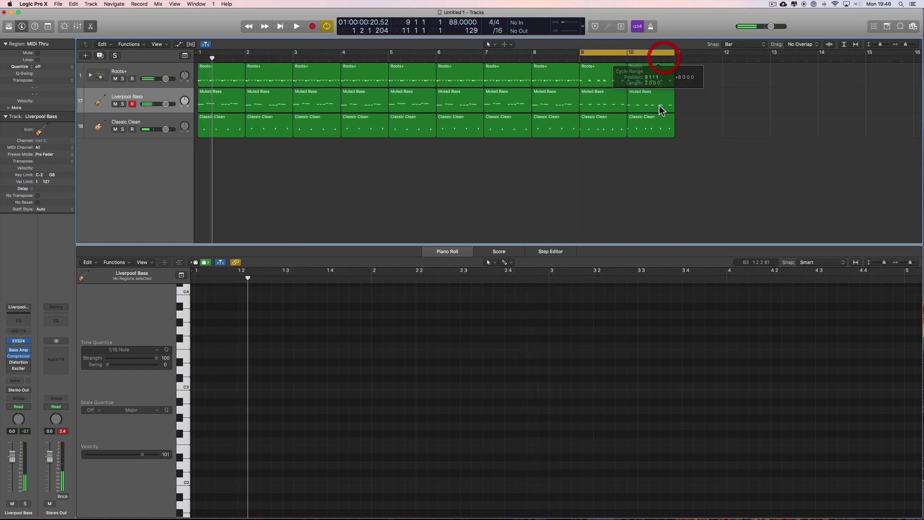
{"action": "left_click", "coordinate": [610, 102]}
{"action": "scroll", "coordinate": [530, 291], "scroll_direction": "left", "scroll_amount": 5}
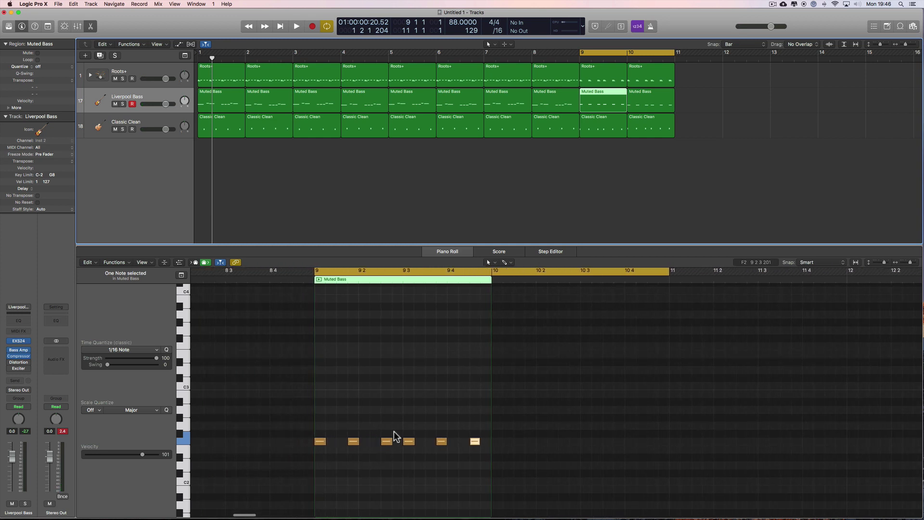
{"action": "key", "text": "space"}
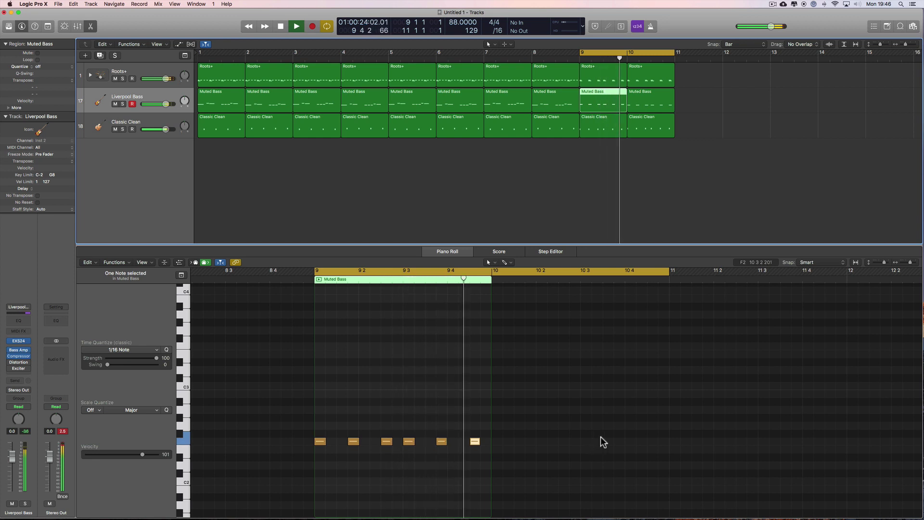
{"action": "key", "text": "space"}
- Raise the six bass notes in bar 10 by a semitone to A♯1 and play the bars 9 and 10 cycle
{"action": "left_click", "coordinate": [647, 103]}
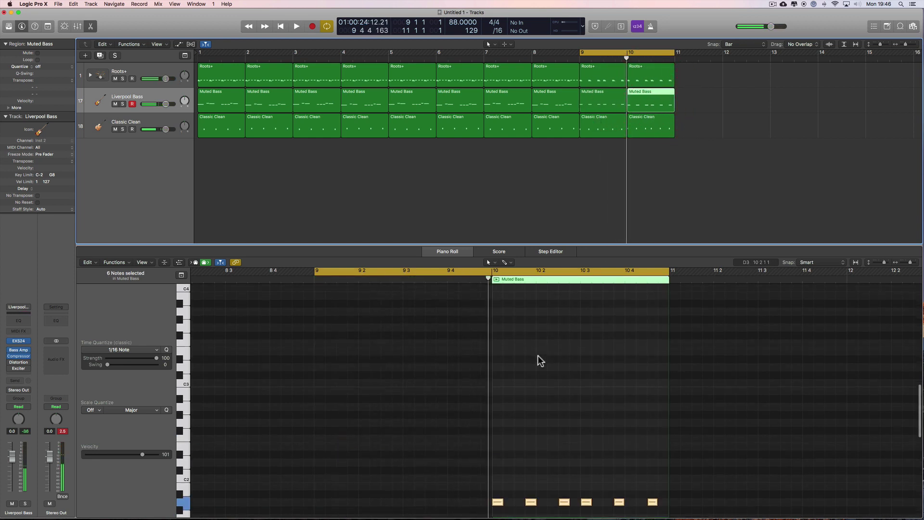
{"action": "scroll", "coordinate": [538, 355], "scroll_direction": "down", "scroll_amount": 5}
{"action": "key", "text": "space"}
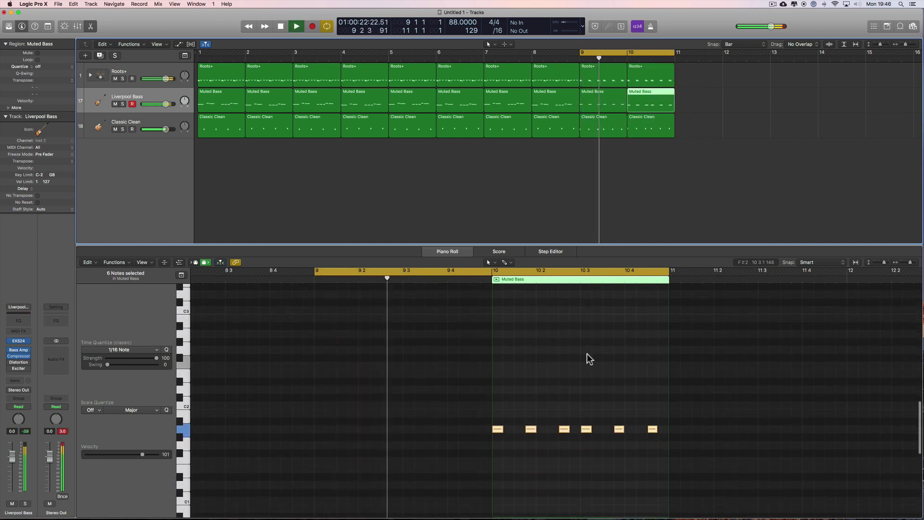
{"action": "left_click", "coordinate": [587, 354]}
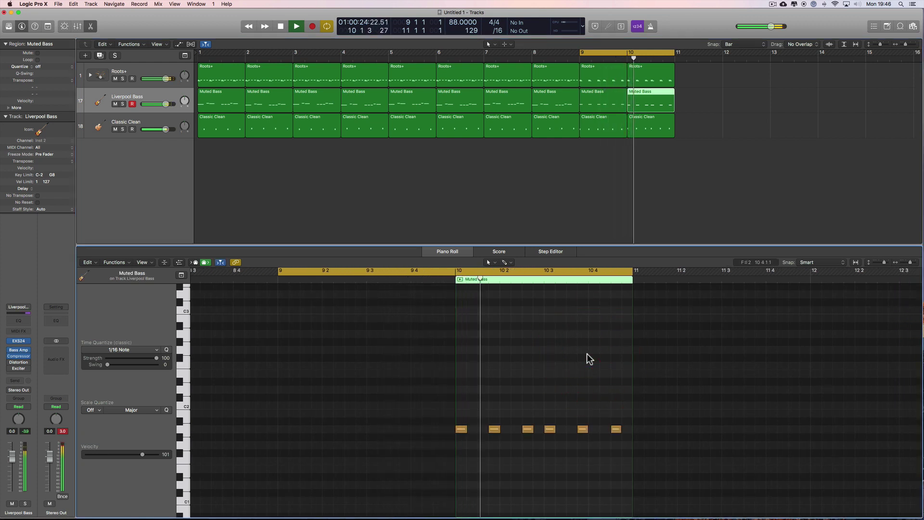
{"action": "key", "text": "space"}
{"action": "left_click_drag", "start_coordinate": [444, 406], "coordinate": [650, 455]}
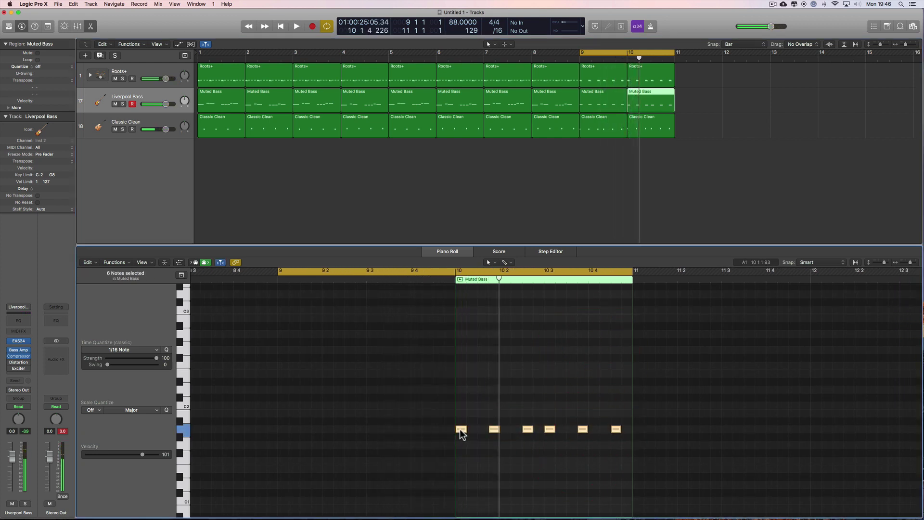
{"action": "left_click_drag", "start_coordinate": [461, 432], "coordinate": [460, 423]}
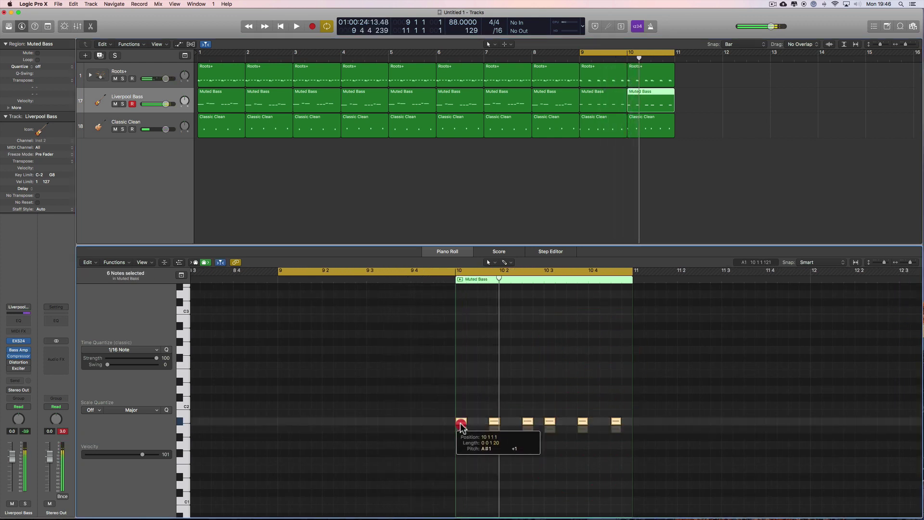
{"action": "double_click", "coordinate": [424, 276]}
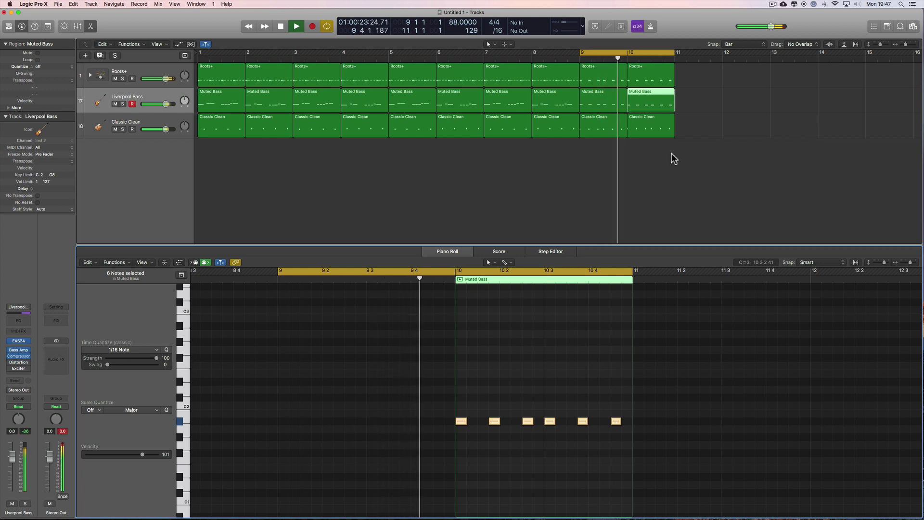
- Copy the bars 9 and 10 regions of all three tracks to bars 11 and 12, and extend the cycle over bars 1 to 12
{"action": "left_click_drag", "start_coordinate": [710, 82], "coordinate": [613, 127]}
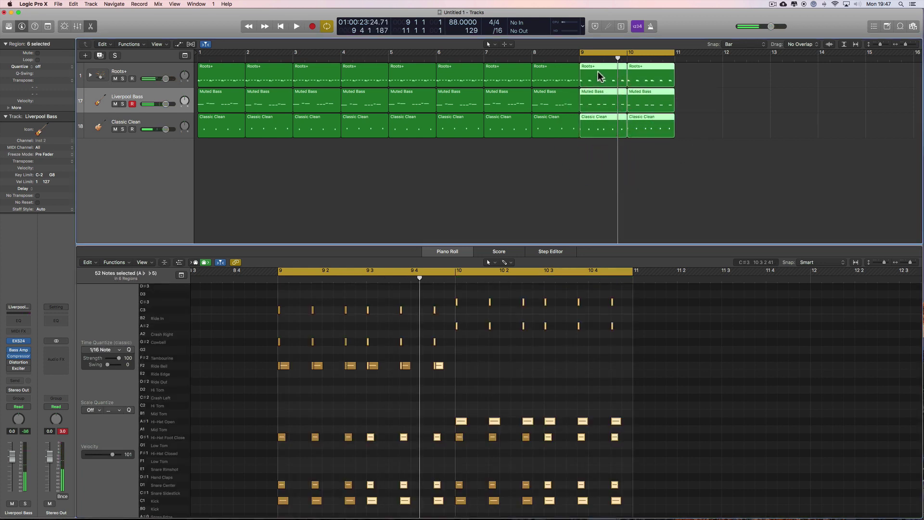
{"action": "left_click_drag", "start_coordinate": [618, 68], "coordinate": [681, 67]}
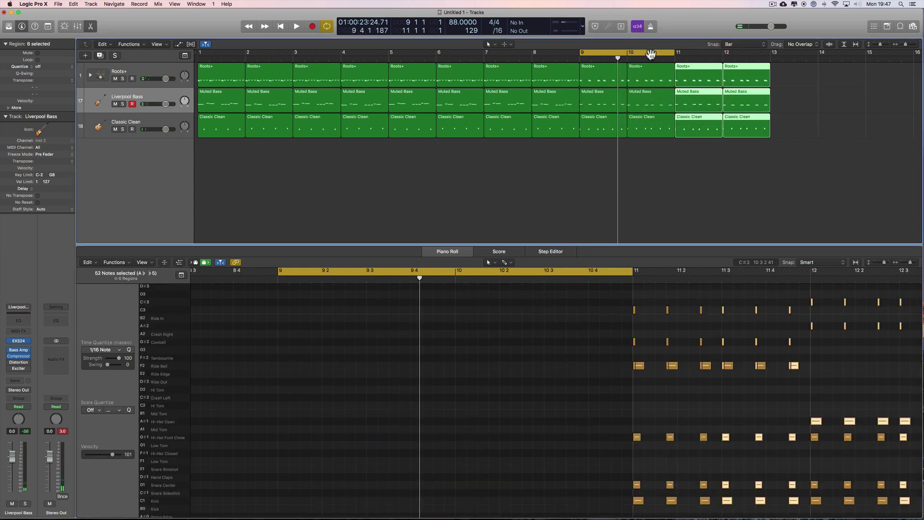
{"action": "left_click_drag", "start_coordinate": [581, 53], "coordinate": [198, 53]}
{"action": "left_click_drag", "start_coordinate": [674, 55], "coordinate": [751, 54]}
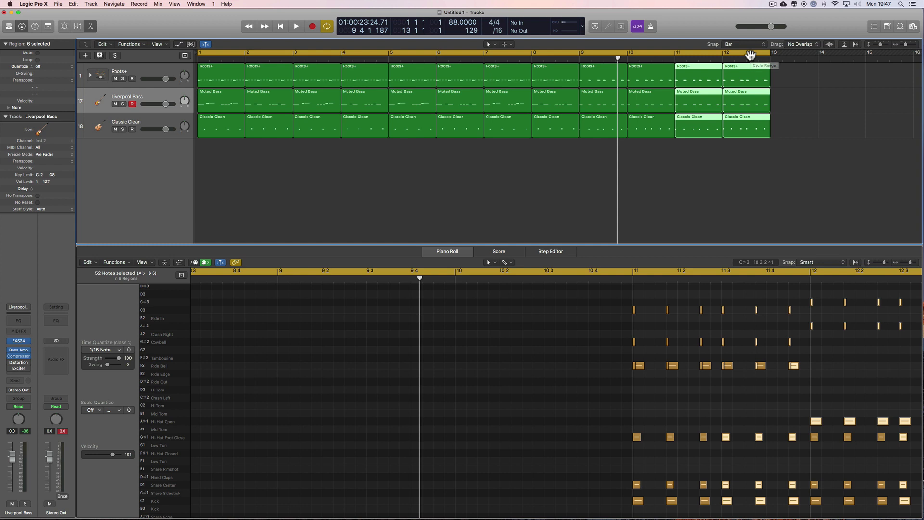
- Play the opening of the arrangement from bar 1 with the bars 1 to 12 cycle on
{"action": "key", "text": "Return"}
{"action": "key", "text": "space"}
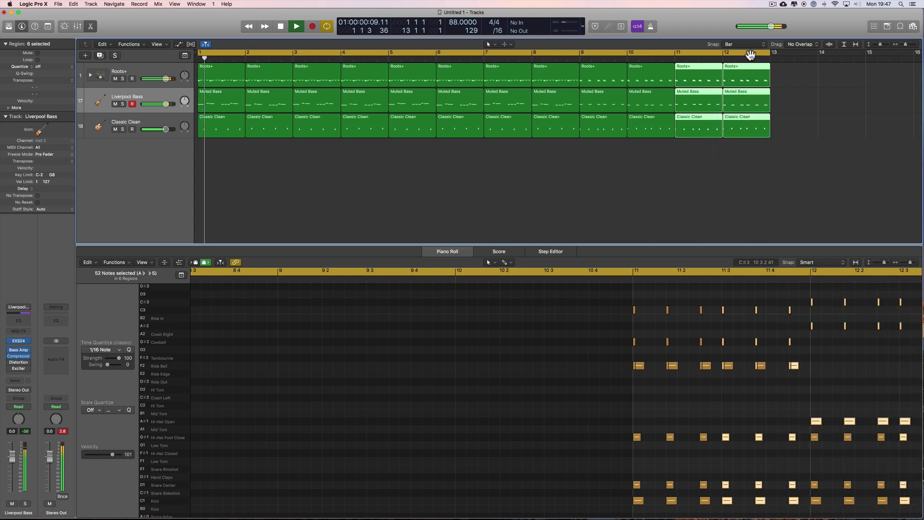
{"action": "key", "text": "space"}
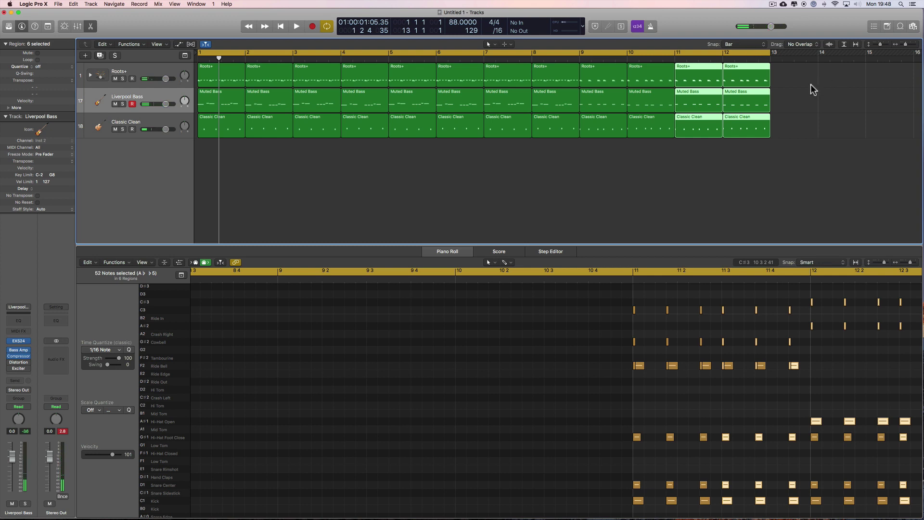
- Show the bar 11 Roots+ region's notes in the Piano Roll and set the cycle range to bar 11
{"action": "scroll", "coordinate": [721, 171], "scroll_direction": "right", "scroll_amount": 3}
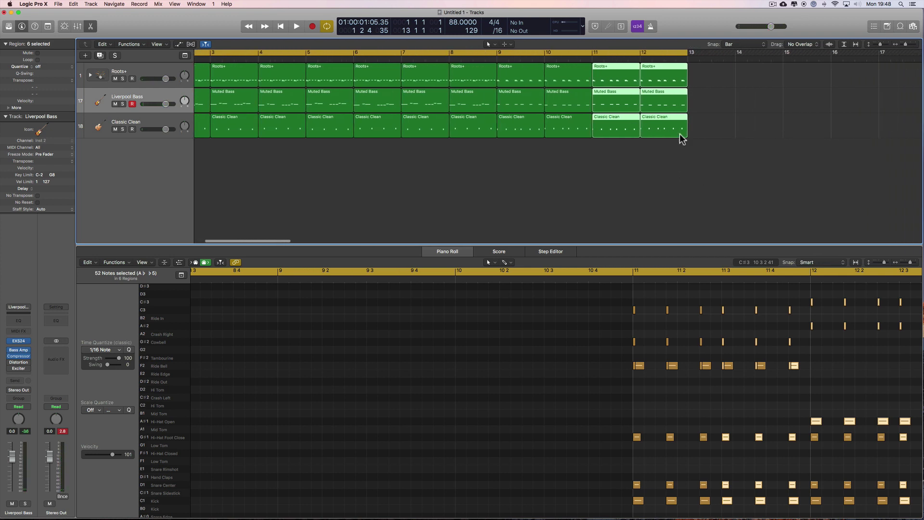
{"action": "left_click", "coordinate": [665, 142]}
{"action": "left_click", "coordinate": [614, 81]}
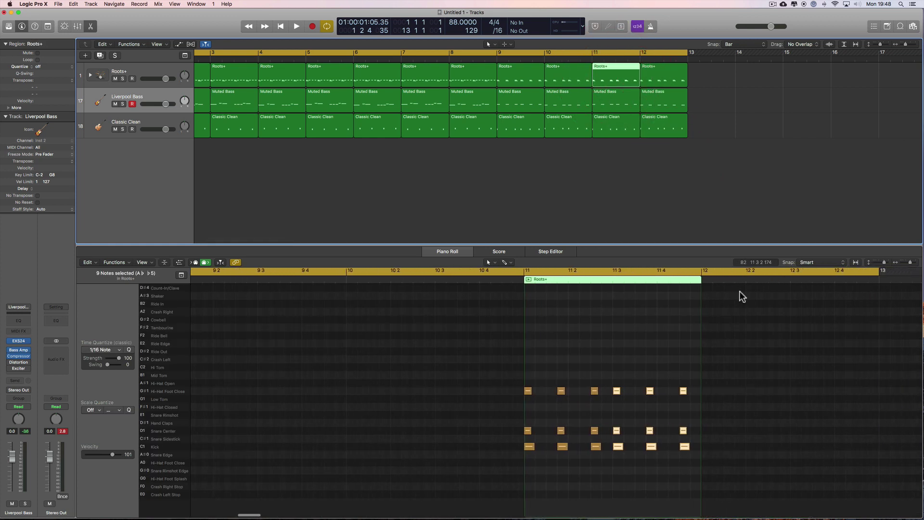
{"action": "left_click", "coordinate": [913, 263]}
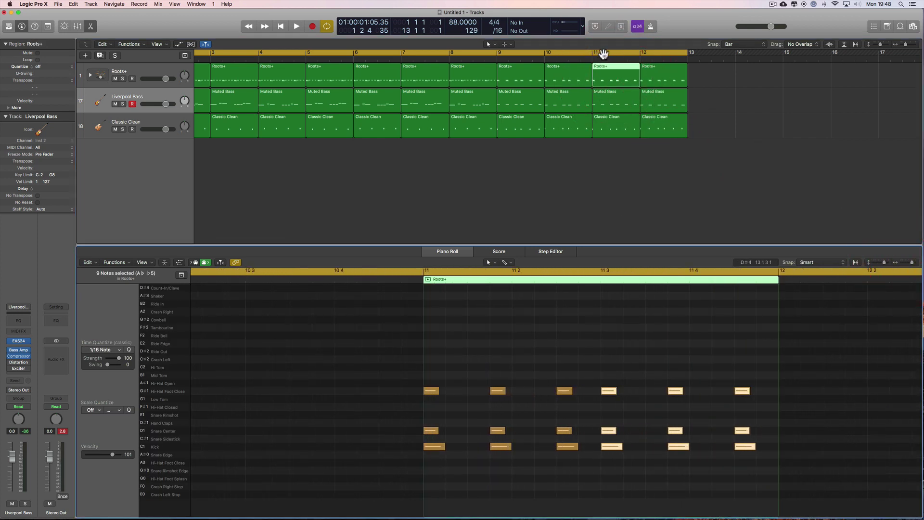
{"action": "left_click", "coordinate": [612, 67]}
{"action": "left_click", "coordinate": [611, 65]}
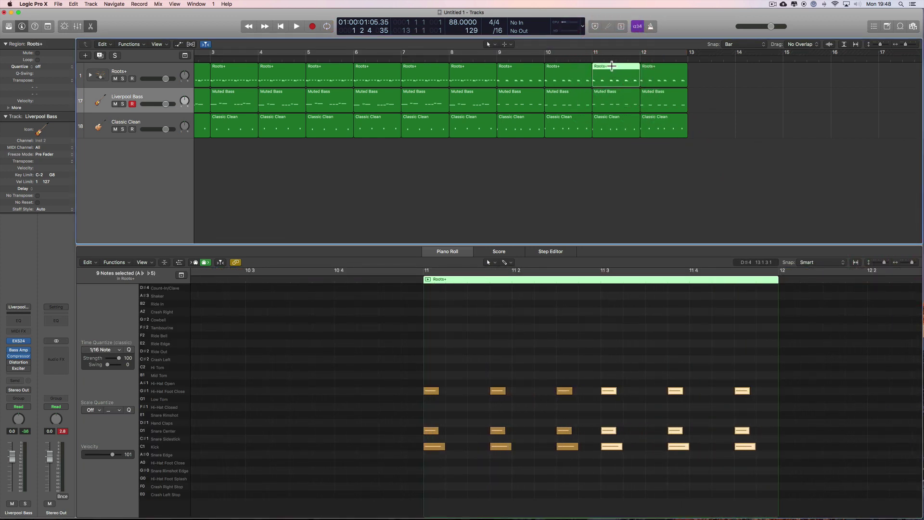
{"action": "key", "text": "u"}
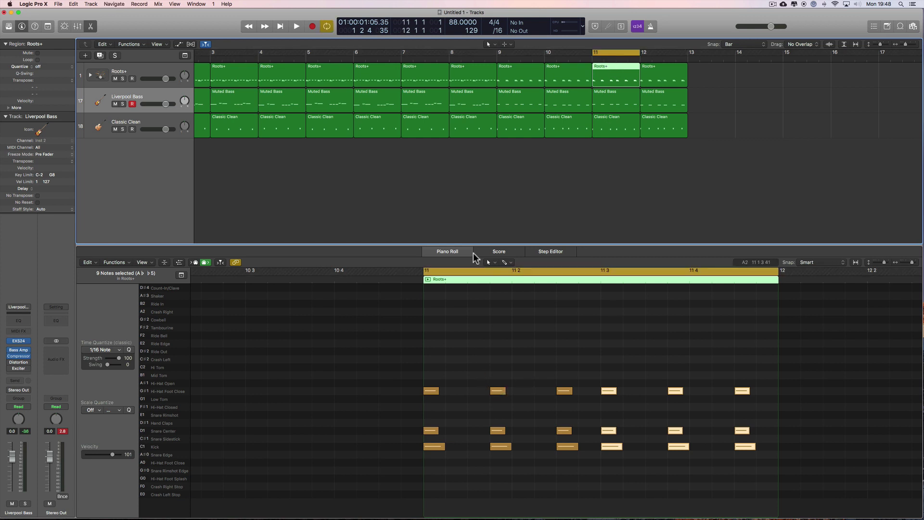
{"action": "left_click", "coordinate": [500, 34]}
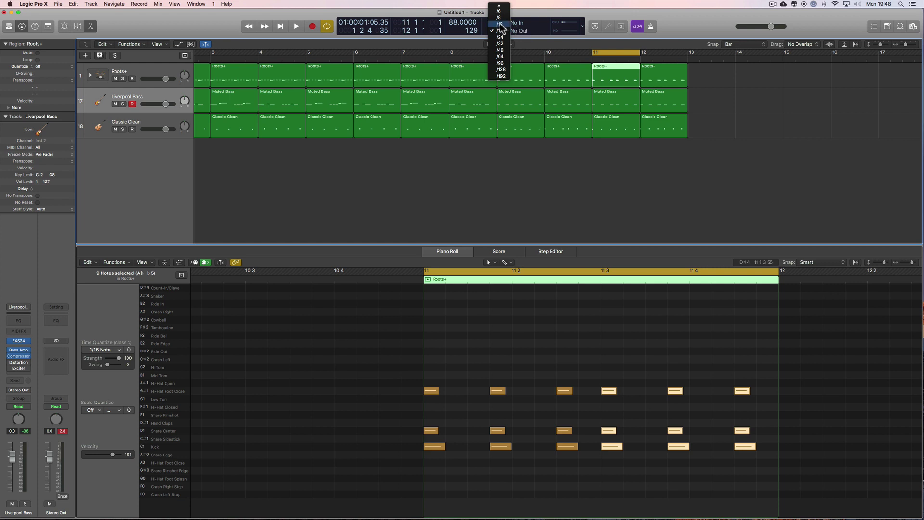
{"action": "left_click", "coordinate": [483, 21]}
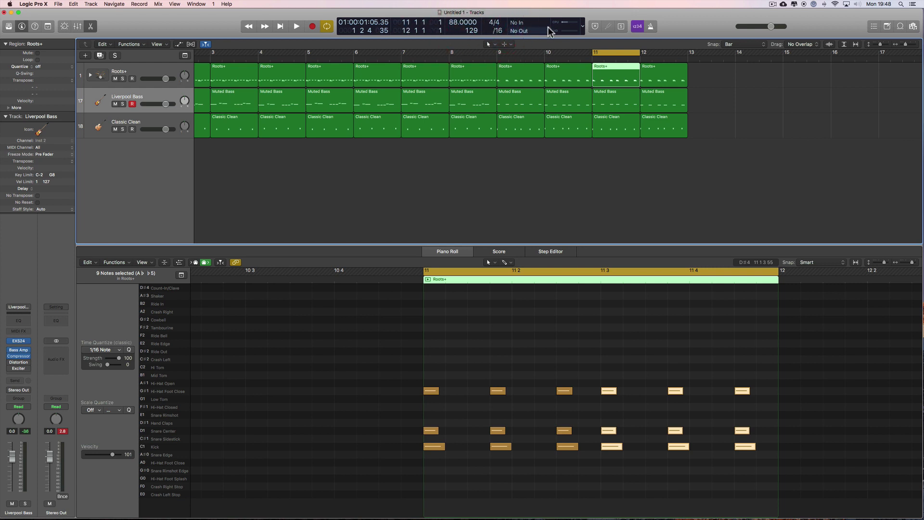
{"action": "left_click", "coordinate": [583, 30]}
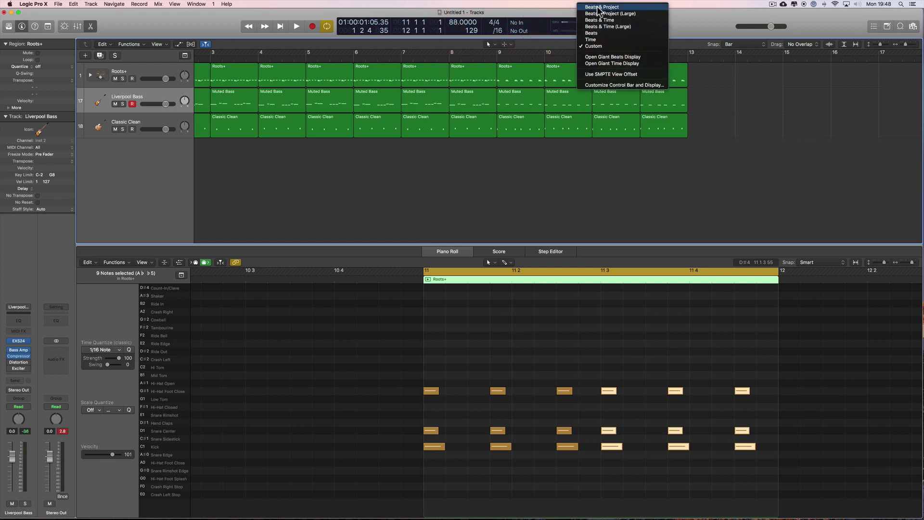
{"action": "left_click", "coordinate": [598, 35]}
{"action": "left_click", "coordinate": [506, 27]}
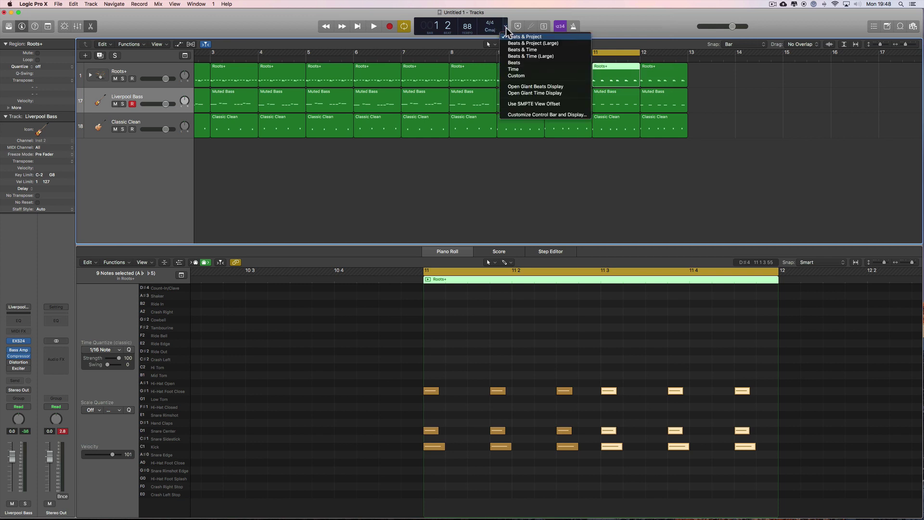
{"action": "left_click", "coordinate": [522, 76]}
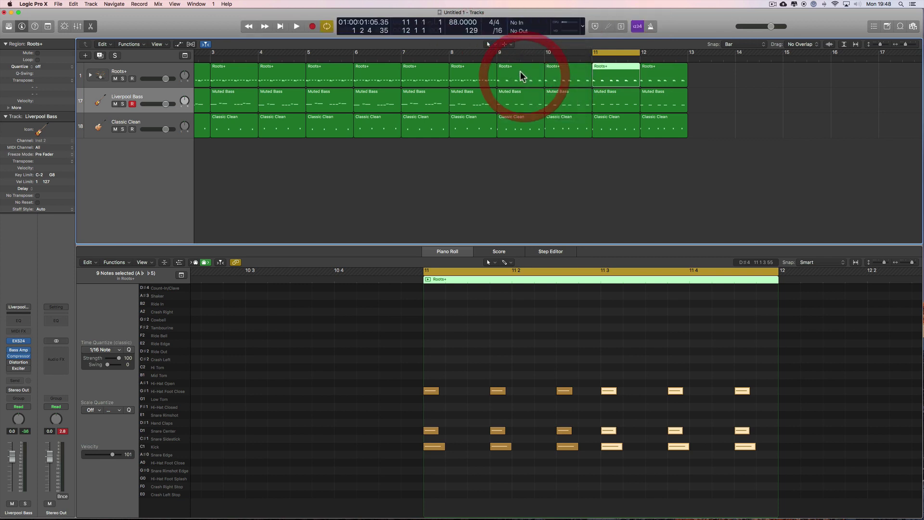
- With a /12 division, move bar 11's second drum hit to beat 2 and delete the third hit's notes
{"action": "left_click", "coordinate": [501, 30]}
{"action": "left_click", "coordinate": [502, 24]}
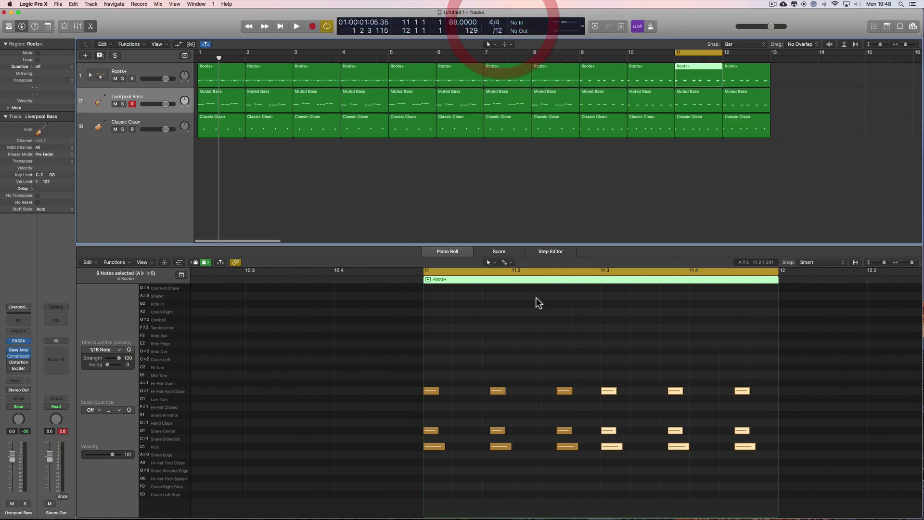
{"action": "left_click_drag", "start_coordinate": [487, 381], "coordinate": [521, 448]}
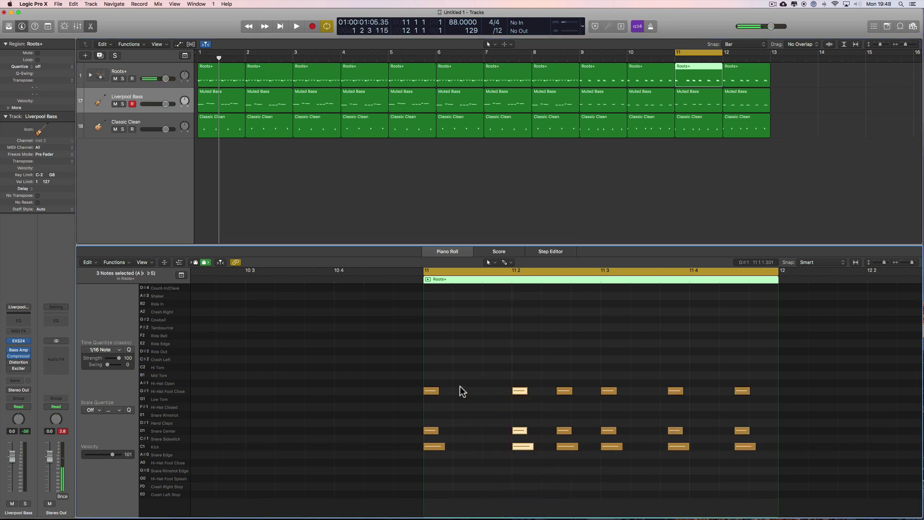
{"action": "left_click_drag", "start_coordinate": [553, 382], "coordinate": [569, 457]}
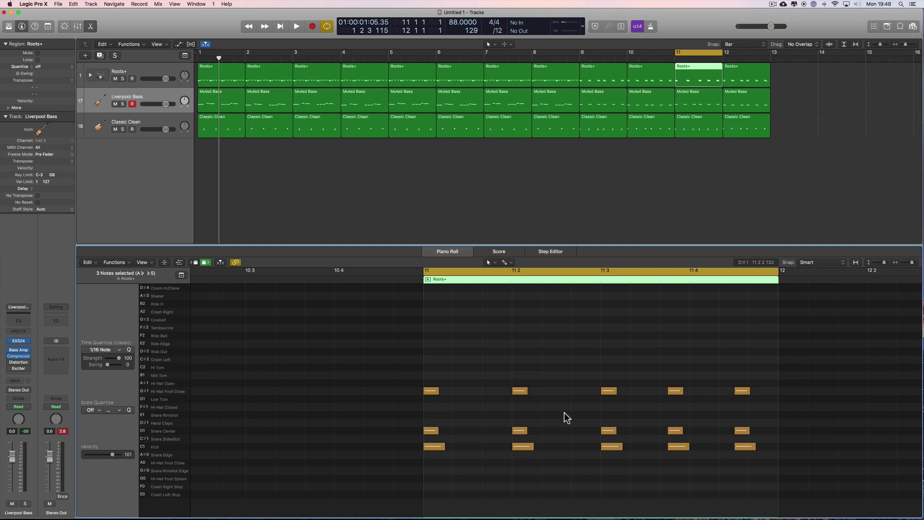
- Restore the /16 division, move bar 11's last two drum hits to 11 3 3 and 11 4 1, and play the cycle
{"action": "left_click", "coordinate": [497, 31]}
{"action": "left_click", "coordinate": [505, 58]}
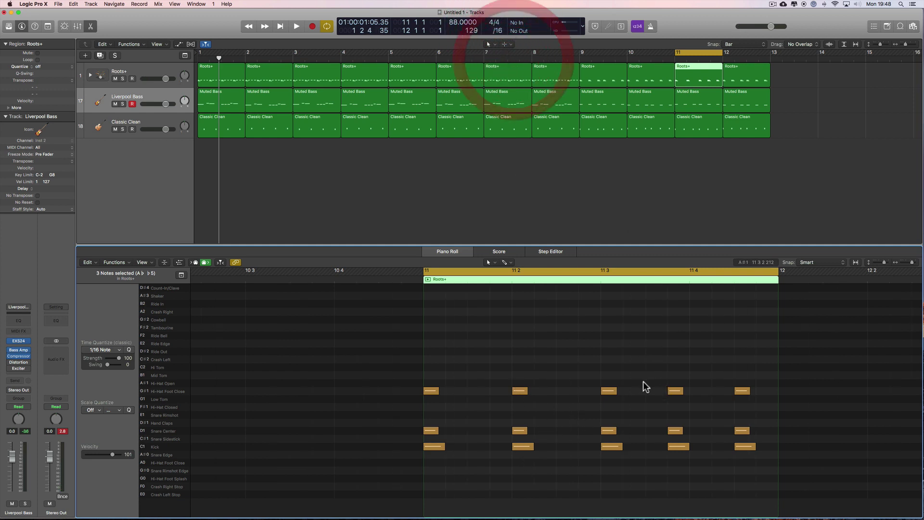
{"action": "left_click_drag", "start_coordinate": [649, 371], "coordinate": [658, 446]}
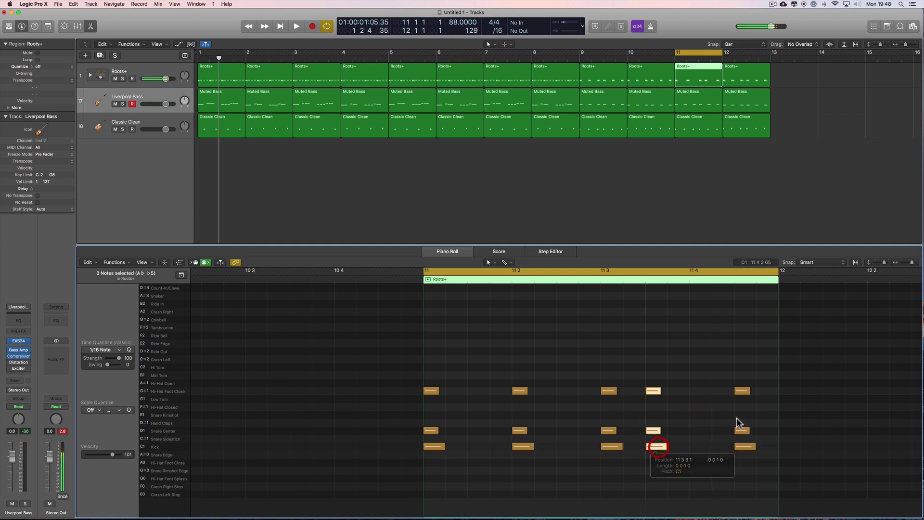
{"action": "left_click_drag", "start_coordinate": [726, 374], "coordinate": [701, 447]}
{"action": "key", "text": "space"}
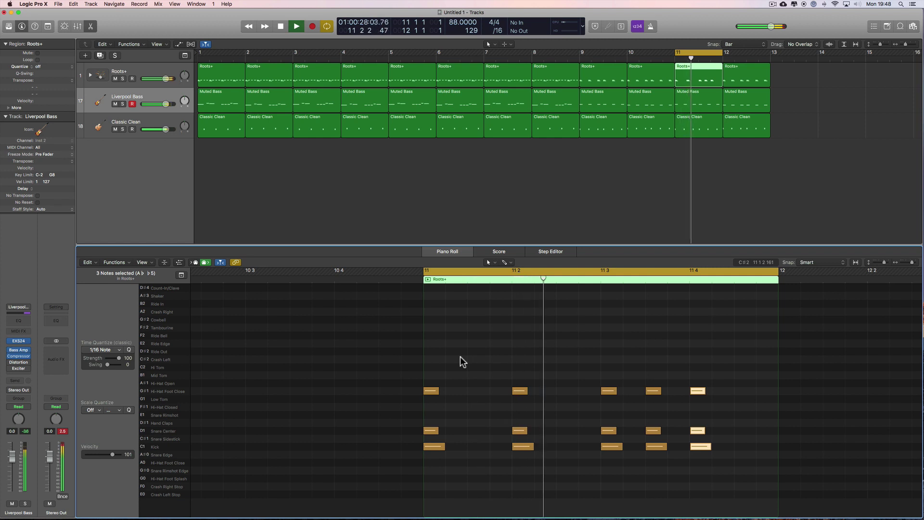
{"action": "key", "text": "space"}
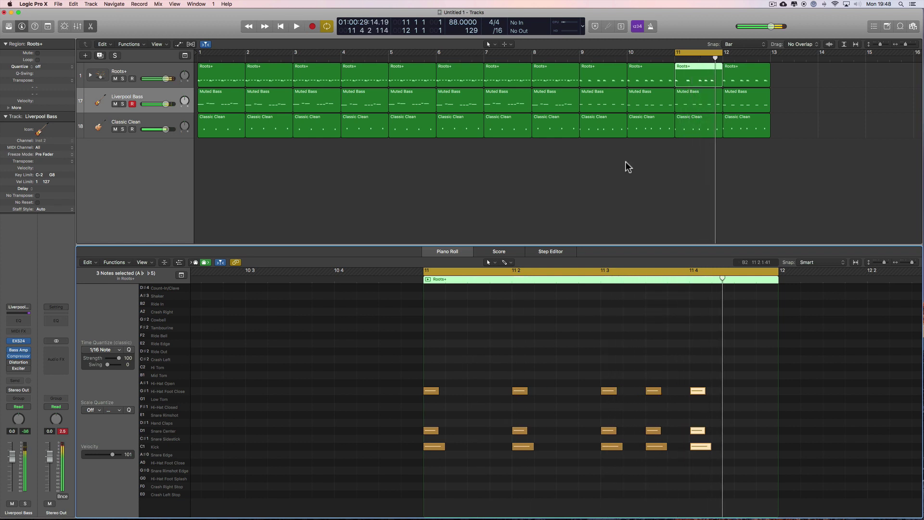
- In the bar 11 bass region, use a /12 division to move the second note to beat 2 and remove the third note
{"action": "left_click", "coordinate": [691, 99]}
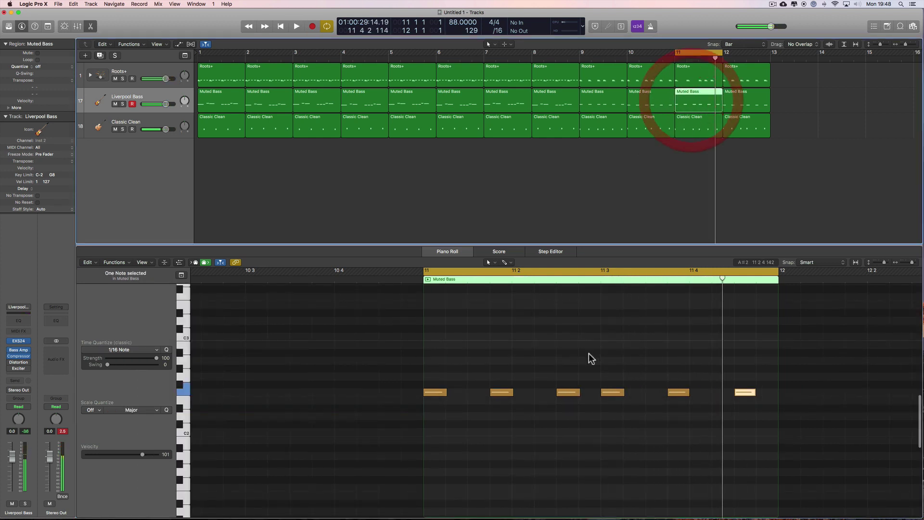
{"action": "left_click", "coordinate": [497, 31]}
{"action": "left_click", "coordinate": [497, 23]}
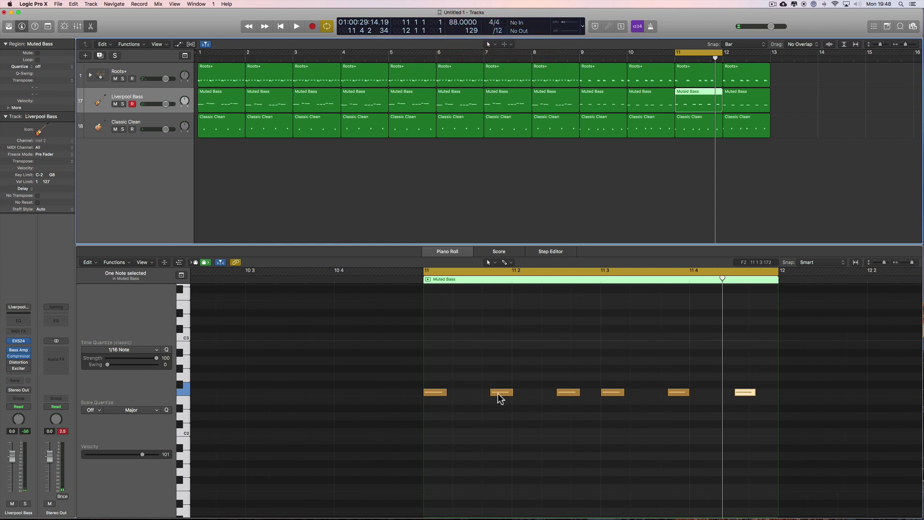
{"action": "left_click_drag", "start_coordinate": [499, 398], "coordinate": [521, 398]}
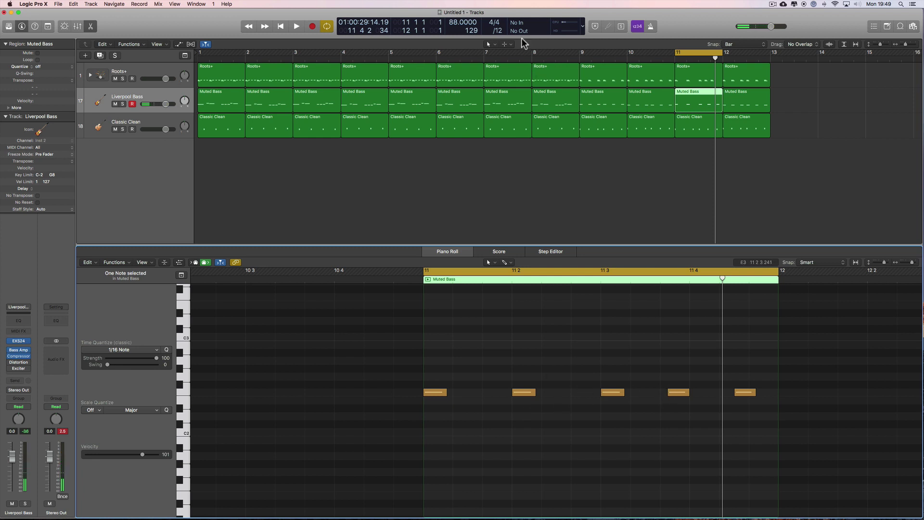
- Return to the /16 division and move bar 11's last two bass notes to 11 3 3 and 11 4 1
{"action": "left_click", "coordinate": [499, 31]}
{"action": "left_click", "coordinate": [497, 39]}
{"action": "left_click", "coordinate": [672, 393]}
{"action": "left_click_drag", "start_coordinate": [672, 397], "coordinate": [658, 395]}
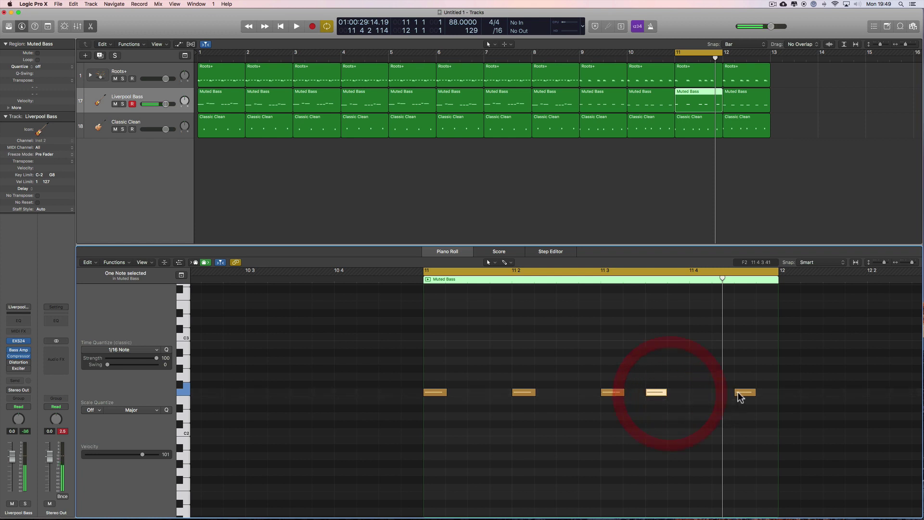
{"action": "left_click_drag", "start_coordinate": [738, 394], "coordinate": [695, 392]}
- In the bar 11 Classic Clean region, use a /12 division to move the second chord to beat 2 and delete the third chord
{"action": "left_click", "coordinate": [697, 126]}
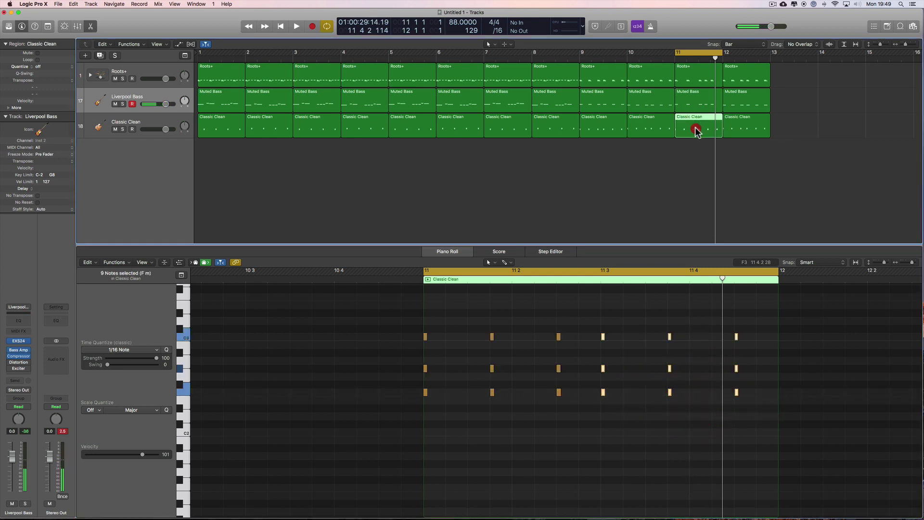
{"action": "left_click", "coordinate": [497, 31]}
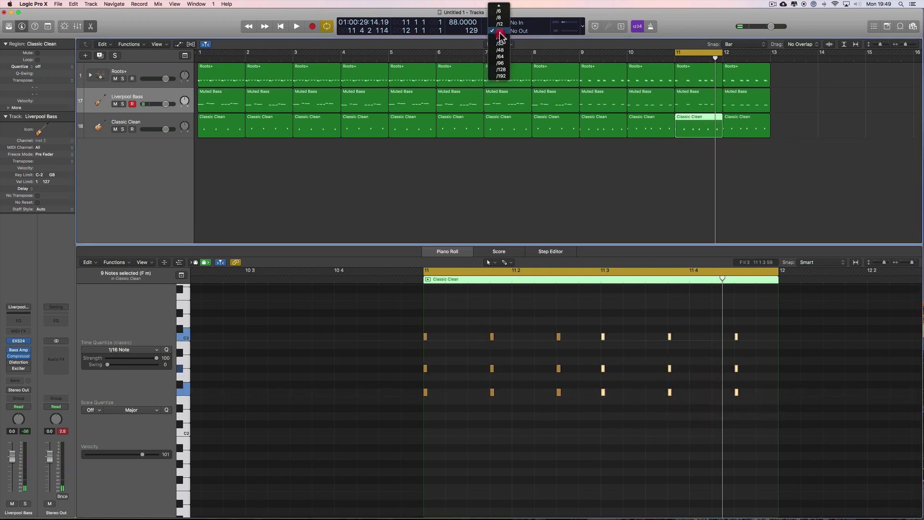
{"action": "left_click", "coordinate": [500, 40]}
{"action": "left_click_drag", "start_coordinate": [480, 336], "coordinate": [522, 396]}
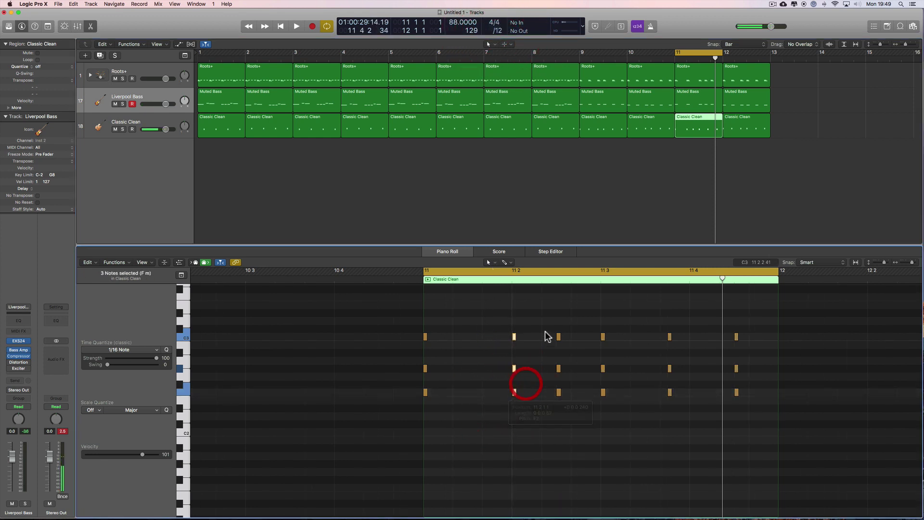
{"action": "left_click_drag", "start_coordinate": [549, 323], "coordinate": [567, 405]}
{"action": "key", "text": "Delete"}
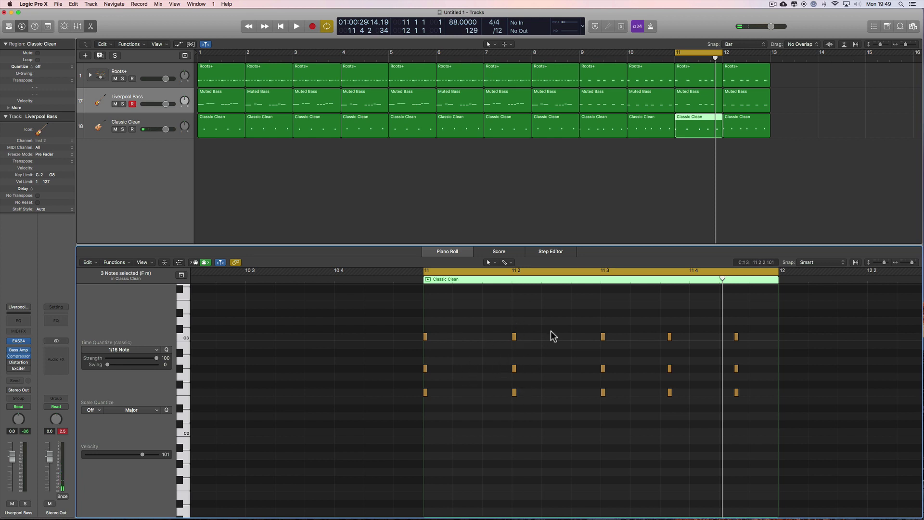
- Restore the /16 division, move bar 11's last two guitar chords to 11 3 3 and 11 4 1, and play the cycle
{"action": "left_click", "coordinate": [501, 32]}
{"action": "left_click", "coordinate": [500, 31]}
{"action": "left_click_drag", "start_coordinate": [670, 330], "coordinate": [647, 392]}
{"action": "left_click_drag", "start_coordinate": [722, 326], "coordinate": [691, 391]}
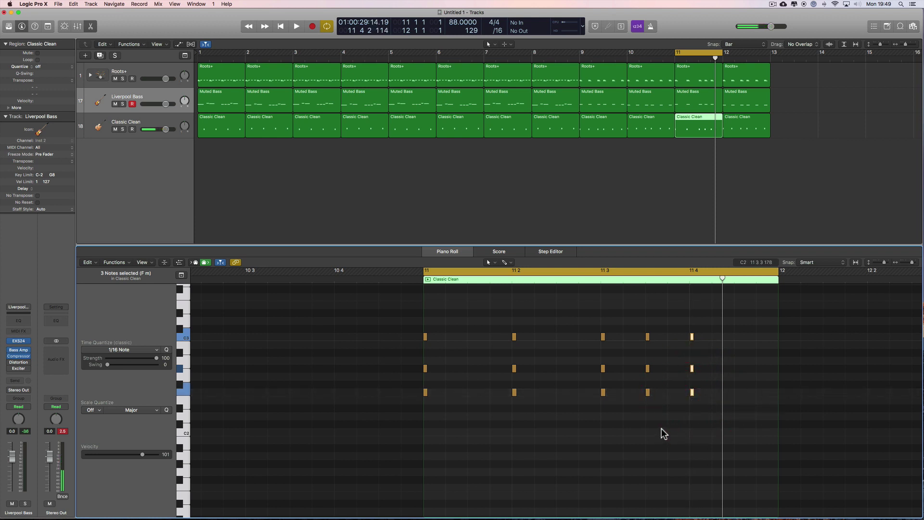
{"action": "key", "text": "space"}
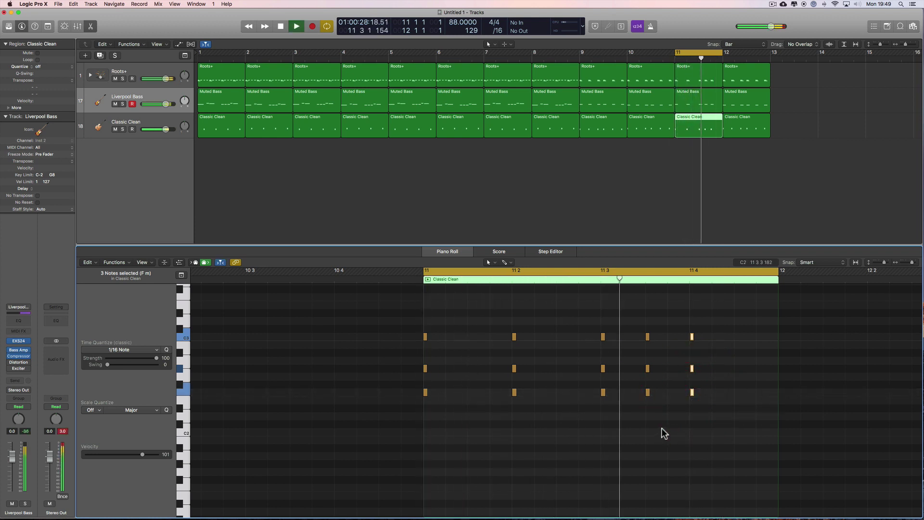
{"action": "key", "text": "space"}
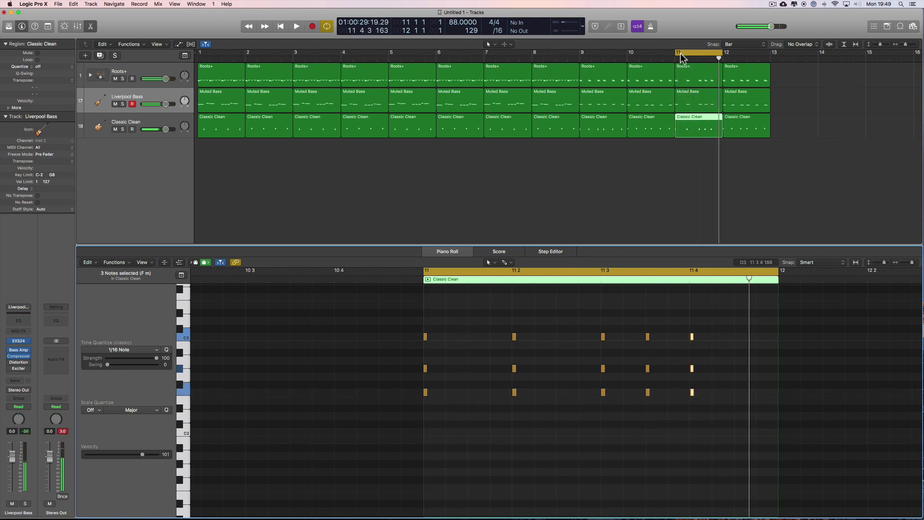
- Move the cycle to bar 12 and replace the three regions there with copies of the bar 11 regions
{"action": "left_click_drag", "start_coordinate": [696, 52], "coordinate": [744, 53]}
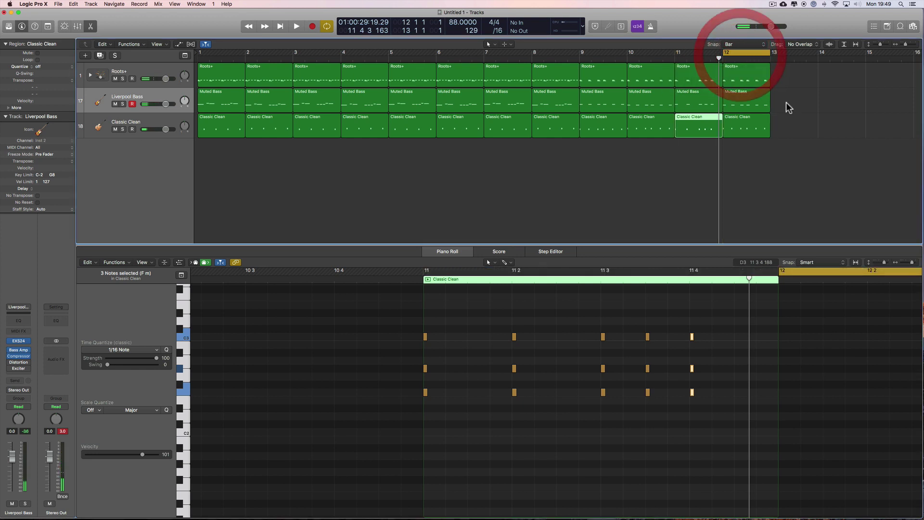
{"action": "left_click_drag", "start_coordinate": [776, 79], "coordinate": [749, 130]}
{"action": "key", "text": "Delete"}
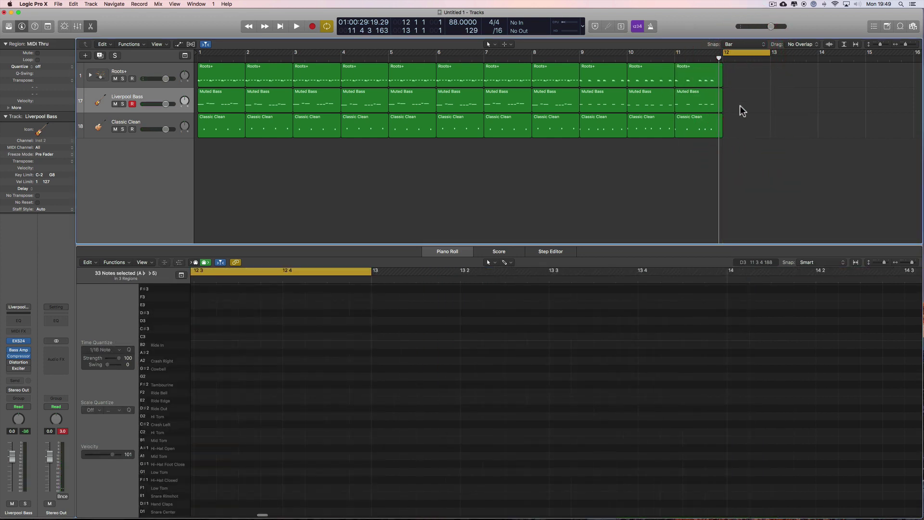
{"action": "left_click_drag", "start_coordinate": [729, 78], "coordinate": [696, 132]}
{"action": "left_click_drag", "start_coordinate": [687, 71], "coordinate": [737, 66]}
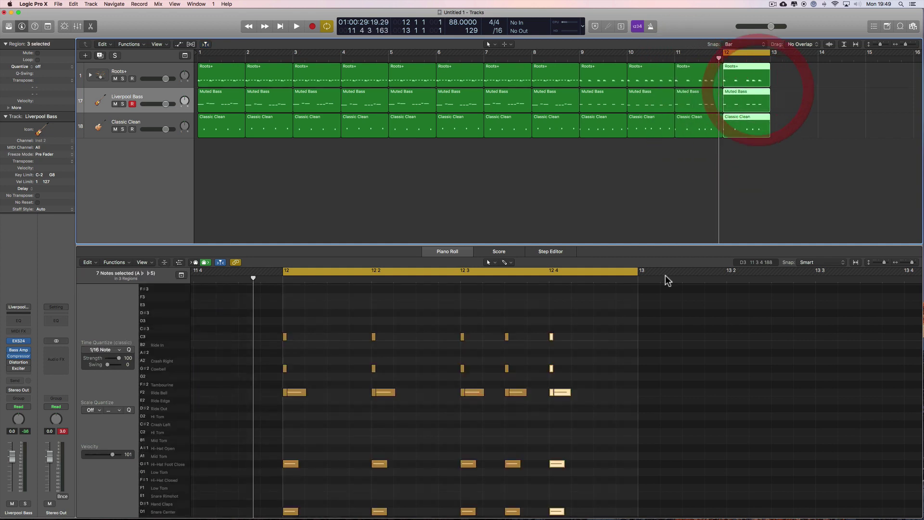
{"action": "left_click", "coordinate": [773, 150]}
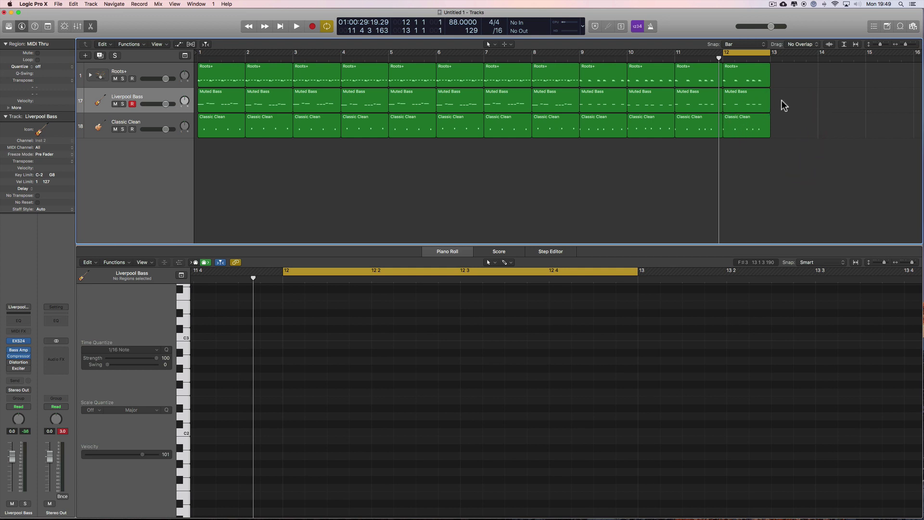
- Lower all five bass notes in bar 12 to A♯1
{"action": "left_click", "coordinate": [758, 104]}
{"action": "left_click_drag", "start_coordinate": [288, 371], "coordinate": [562, 411]}
{"action": "left_click_drag", "start_coordinate": [295, 392], "coordinate": [296, 448]}
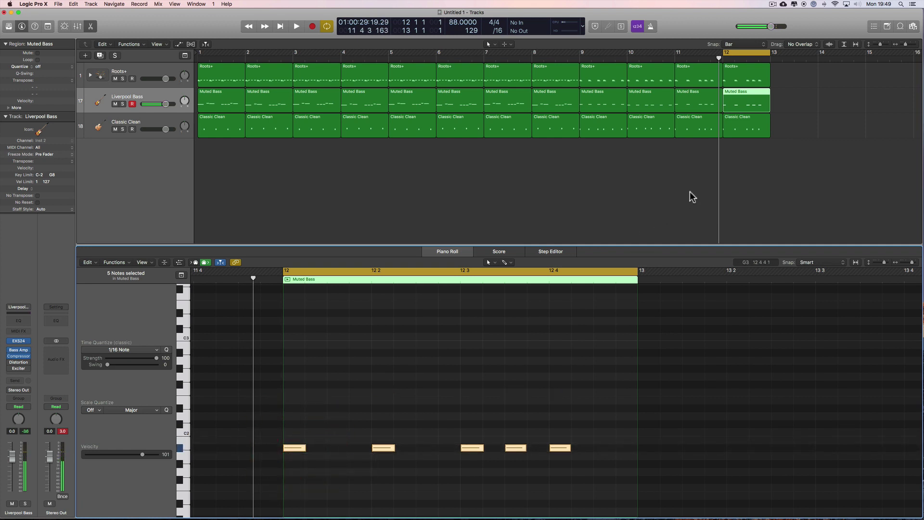
- Move all five Classic Clean guitar chords in bar 12 up to B♭ minor, with their lowest notes on A♯2, and play the bar
{"action": "left_click", "coordinate": [736, 140]}
{"action": "left_click_drag", "start_coordinate": [273, 331], "coordinate": [526, 422]}
{"action": "scroll", "coordinate": [296, 419], "scroll_direction": "up", "scroll_amount": 3}
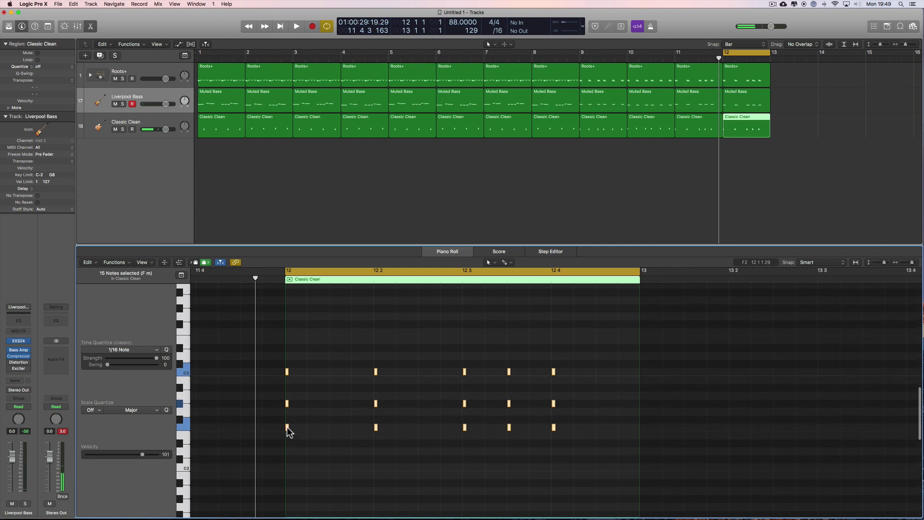
{"action": "left_click_drag", "start_coordinate": [287, 428], "coordinate": [287, 387]}
{"action": "key", "text": "space"}
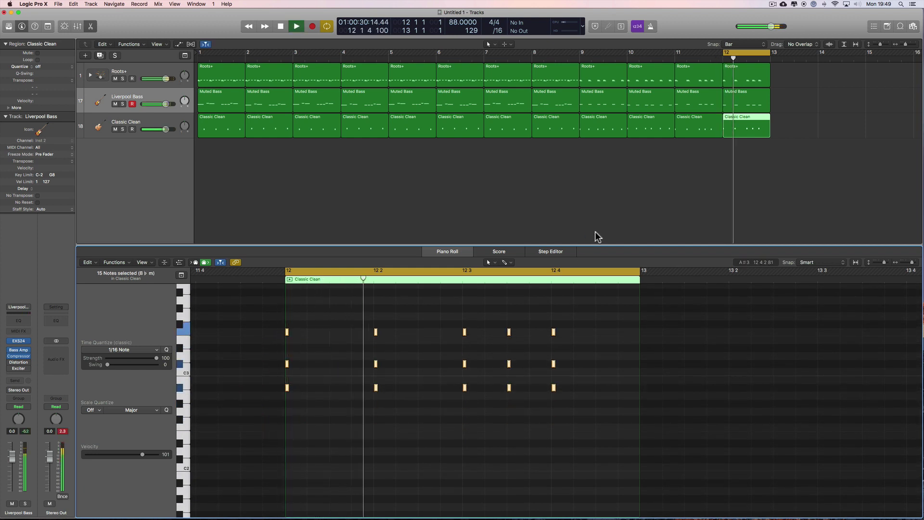
{"action": "key", "text": "space"}
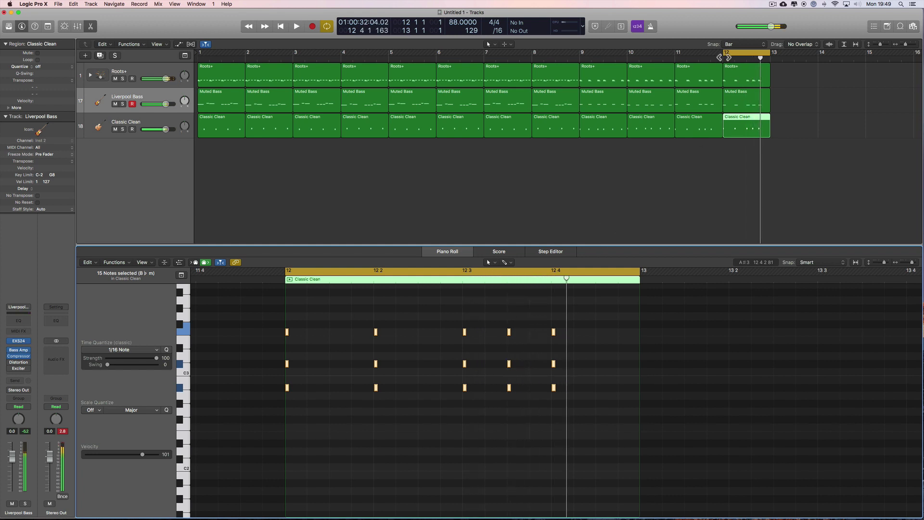
- Extend the cycle to cover bars 11 and 12, show both Muted Bass regions together in the Piano Roll, and play them
{"action": "left_click_drag", "start_coordinate": [724, 54], "coordinate": [682, 54]}
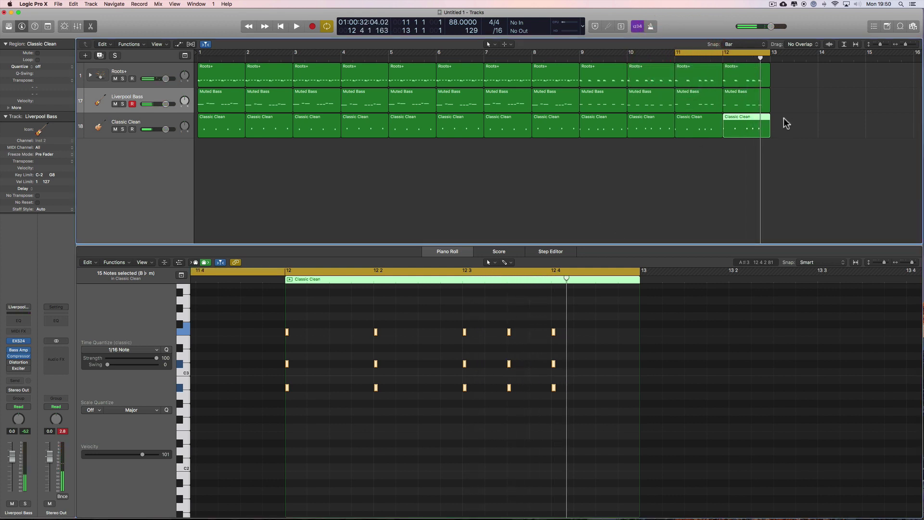
{"action": "left_click_drag", "start_coordinate": [787, 105], "coordinate": [687, 108]}
{"action": "key", "text": "space"}
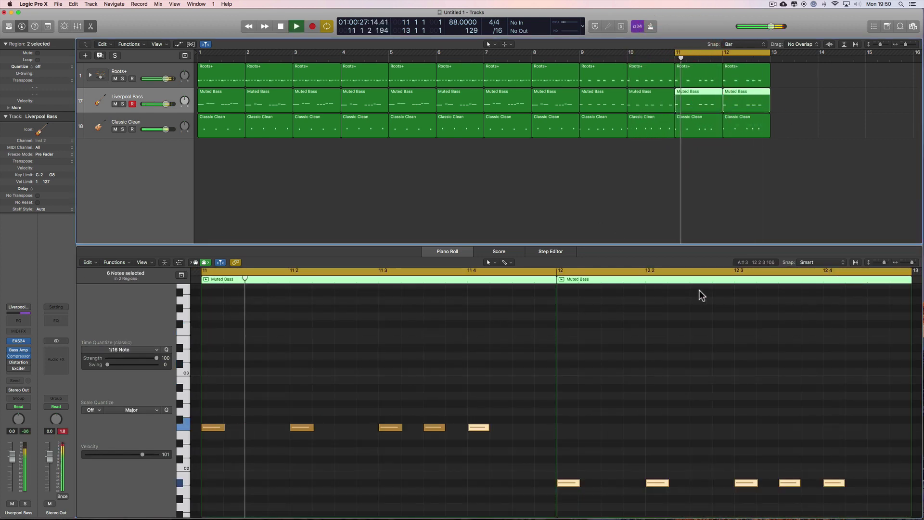
{"action": "left_click", "coordinate": [899, 262]}
{"action": "scroll", "coordinate": [809, 333], "scroll_direction": "down", "scroll_amount": 2}
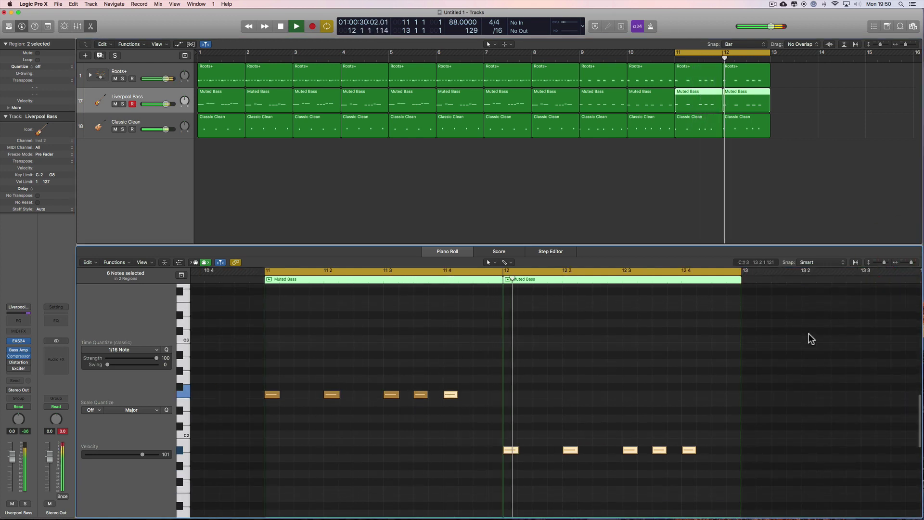
{"action": "key", "text": "space"}
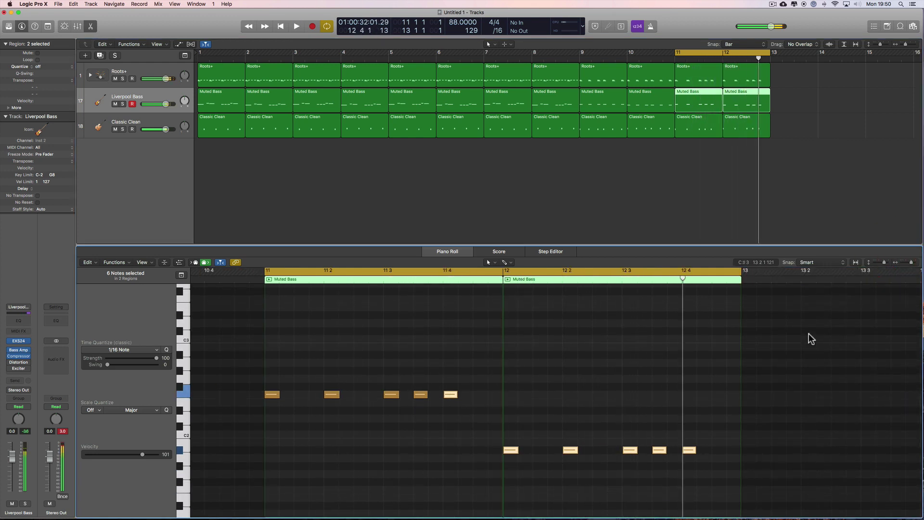
- Display the Muted Bass regions of bars 11 and 12 together and select all ten of their notes
{"action": "key", "text": "super+Tab"}
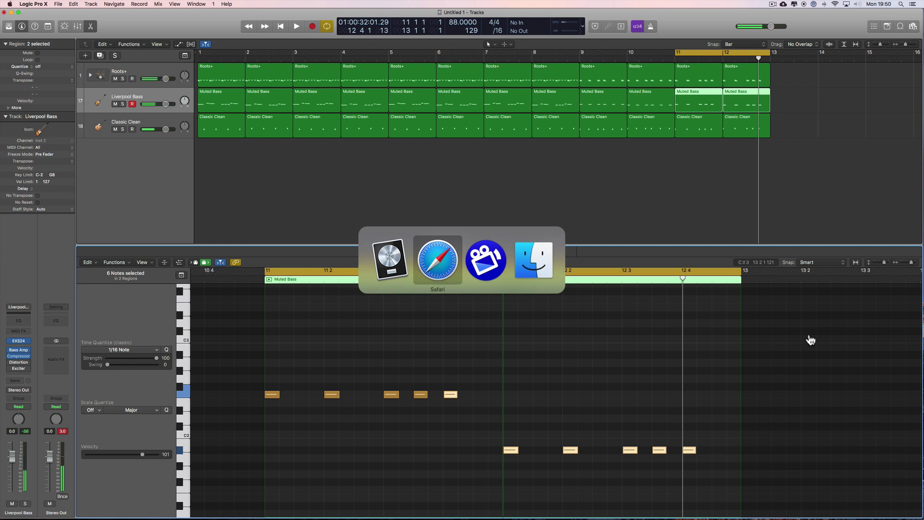
{"action": "left_click", "coordinate": [565, 433]}
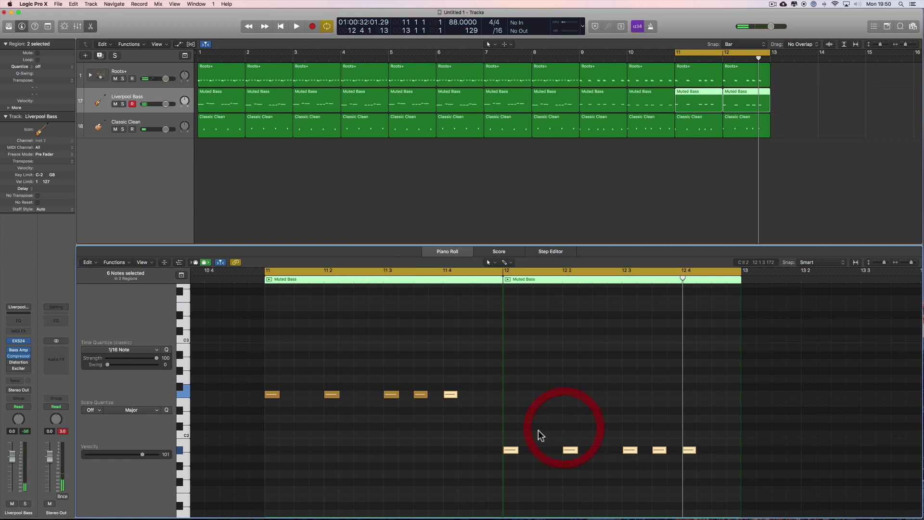
{"action": "left_click", "coordinate": [512, 450]}
{"action": "left_click", "coordinate": [511, 450]}
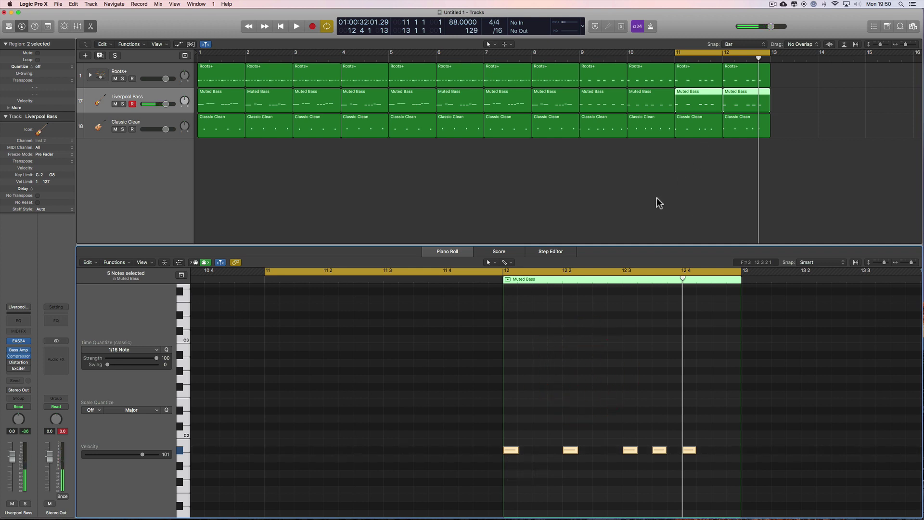
{"action": "left_click", "coordinate": [704, 56]}
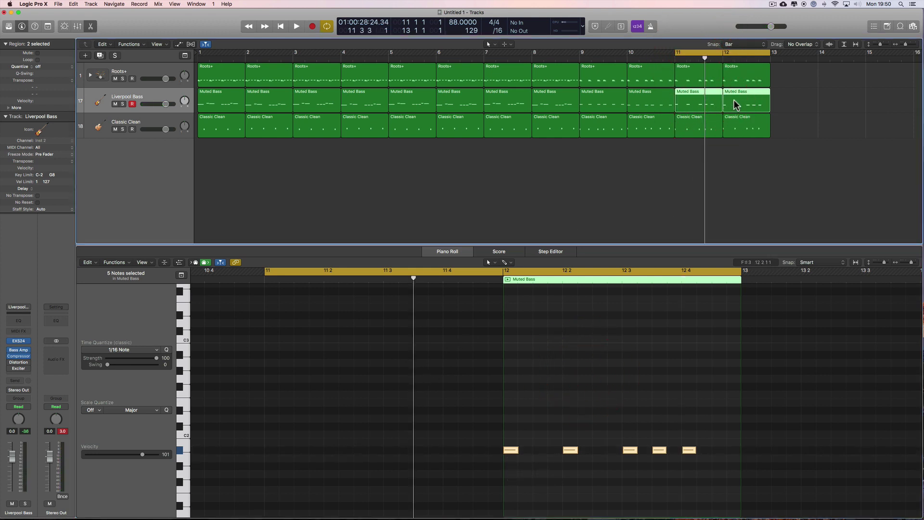
{"action": "left_click_drag", "start_coordinate": [732, 103], "coordinate": [709, 102]}
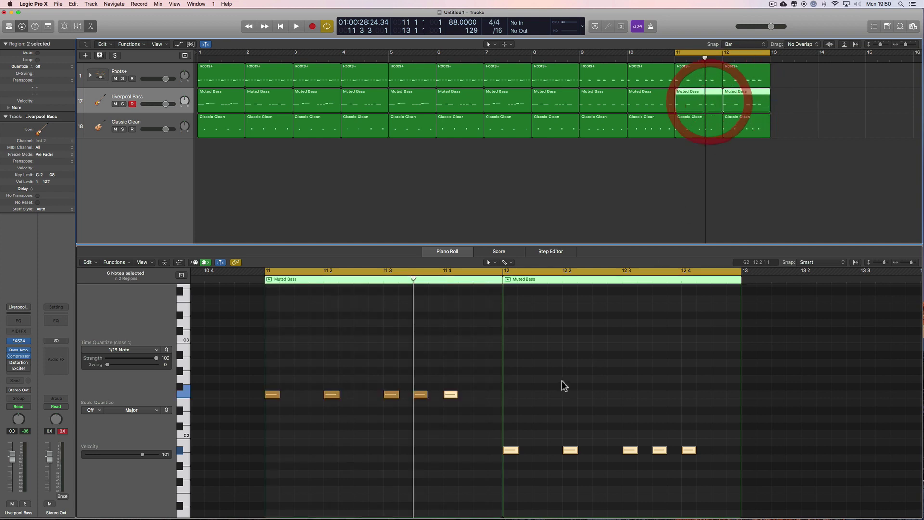
{"action": "left_click", "coordinate": [257, 384]}
{"action": "left_click_drag", "start_coordinate": [257, 380], "coordinate": [710, 464]}
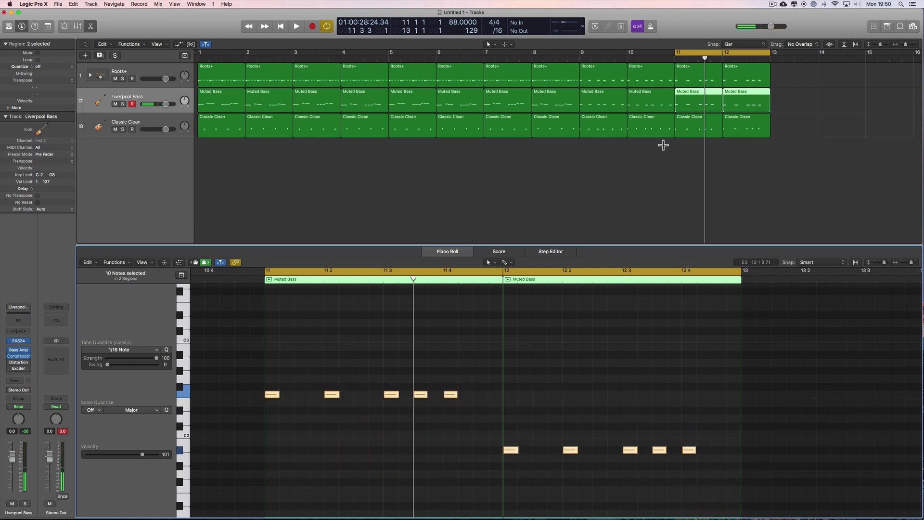
- Switch to Safari and listen to the Barrington Levy "Here I Come (Revolution Riddim)" video on YouTube as a reference, pausing it at the end
{"action": "key", "text": "super+Tab"}
{"action": "left_click", "coordinate": [490, 27]}
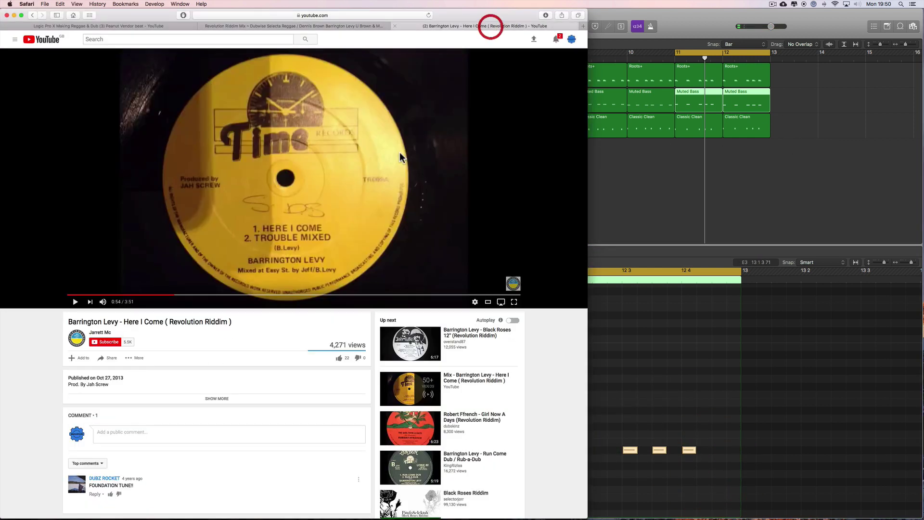
{"action": "left_click", "coordinate": [76, 302]}
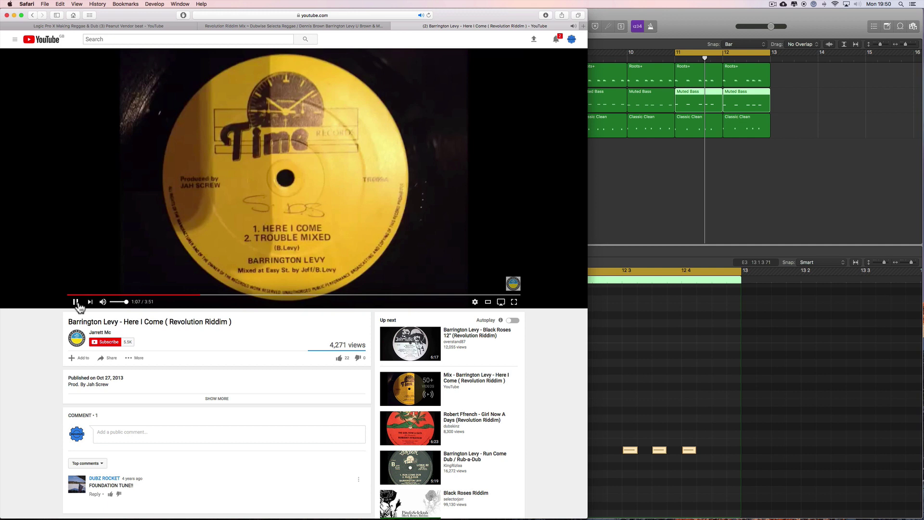
{"action": "left_click", "coordinate": [77, 304]}
{"action": "left_click", "coordinate": [211, 278]}
{"action": "left_click", "coordinate": [77, 303]}
- Return to Logic Pro X and play back the cycle over bars 11 and 12 for comparison
{"action": "left_click", "coordinate": [677, 29]}
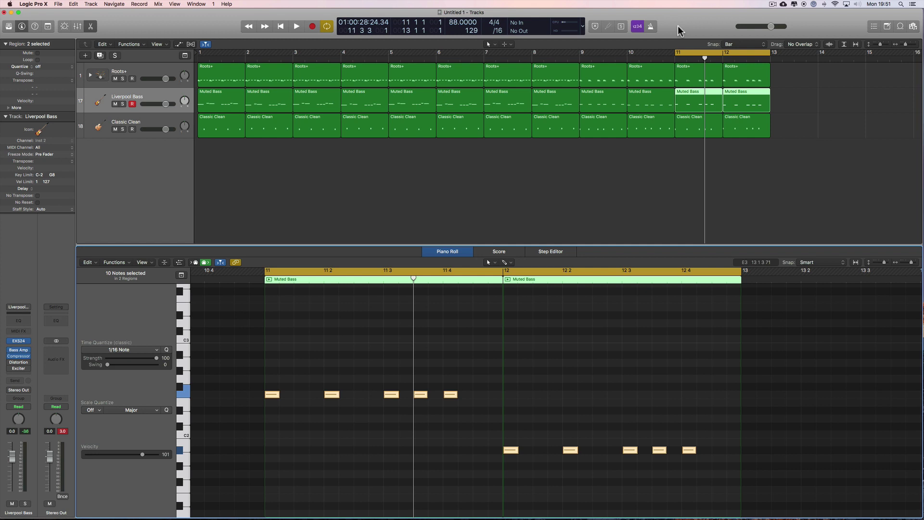
{"action": "key", "text": "space"}
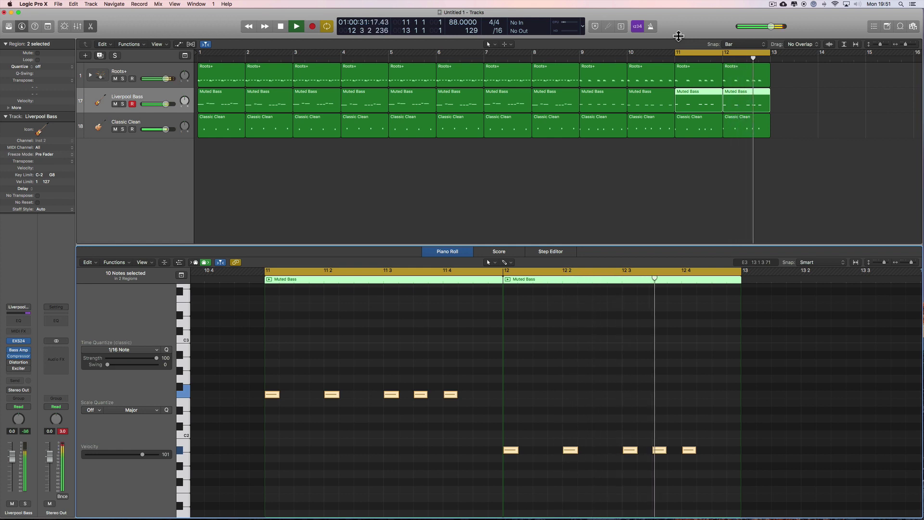
{"action": "key", "text": "space"}
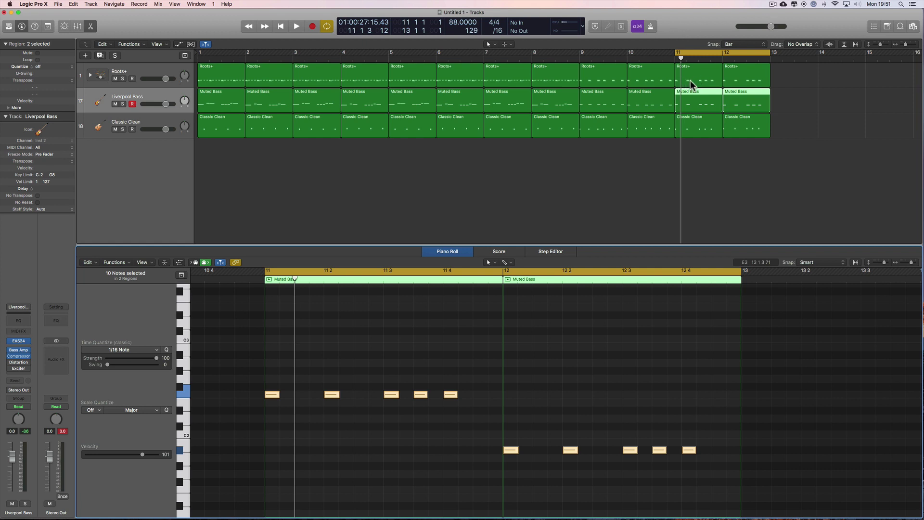
- Move the six drum, bass and guitar regions of bars 11 and 12 to bars 14 and 15
{"action": "left_click_drag", "start_coordinate": [797, 73], "coordinate": [697, 138]}
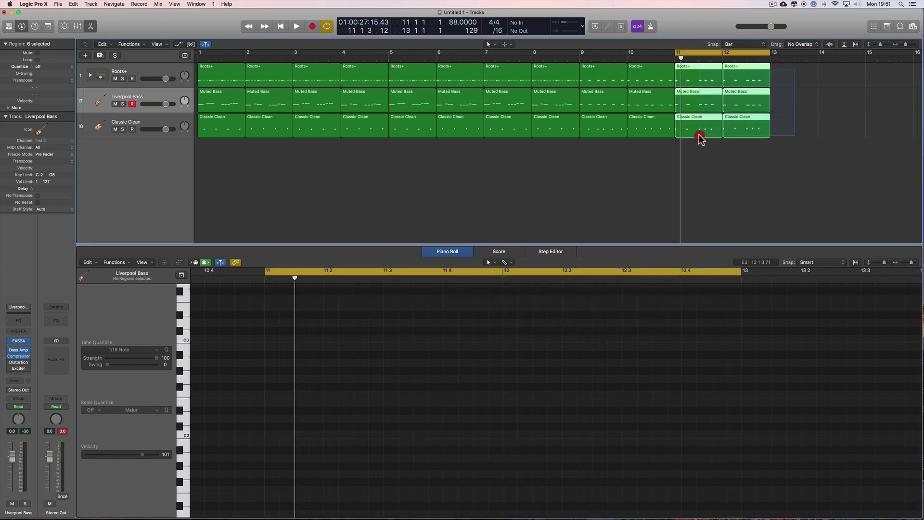
{"action": "key", "text": "Delete"}
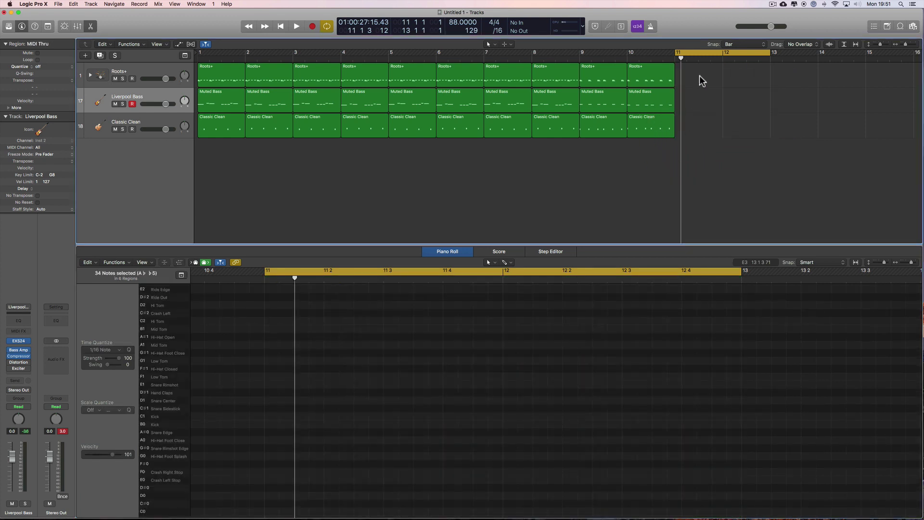
{"action": "key", "text": "super+z"}
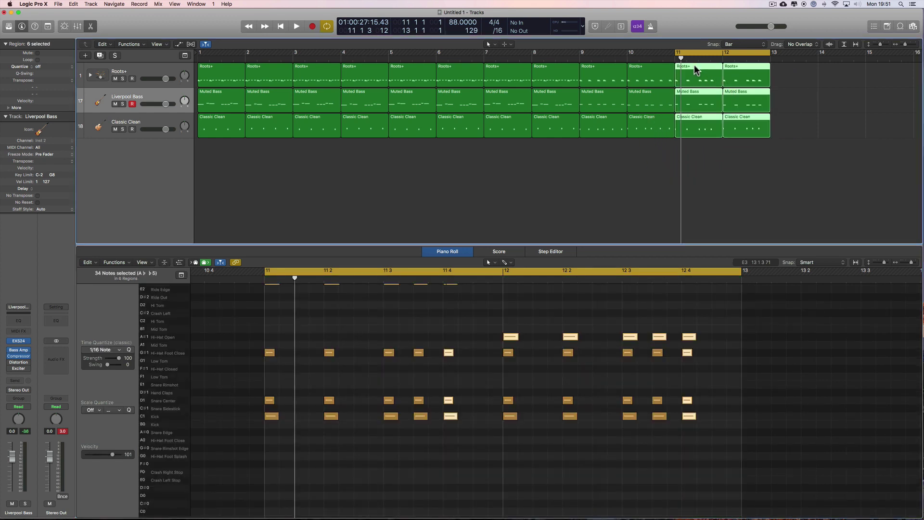
{"action": "left_click_drag", "start_coordinate": [694, 64], "coordinate": [837, 64]}
- Fill bars 11 and 12 with copies of the three tracks' bar 9 and 10 regions, and extend the cycle over bars 1 to 12
{"action": "left_click", "coordinate": [673, 105]}
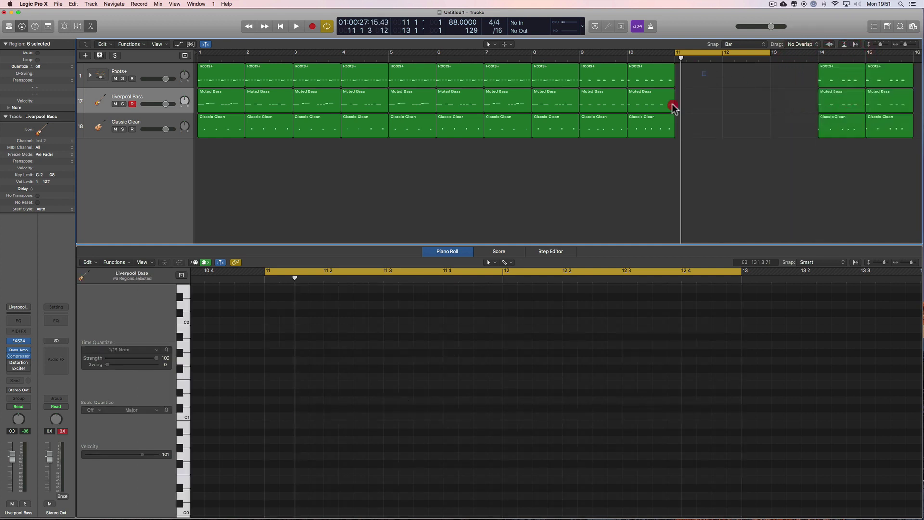
{"action": "left_click_drag", "start_coordinate": [673, 105], "coordinate": [620, 134]}
{"action": "left_click_drag", "start_coordinate": [598, 72], "coordinate": [202, 65]}
- Show the Muted Bass regions of bars 1 and 2 together, deselect their notes, and play the arrangement from bar 1
{"action": "left_click", "coordinate": [215, 96]}
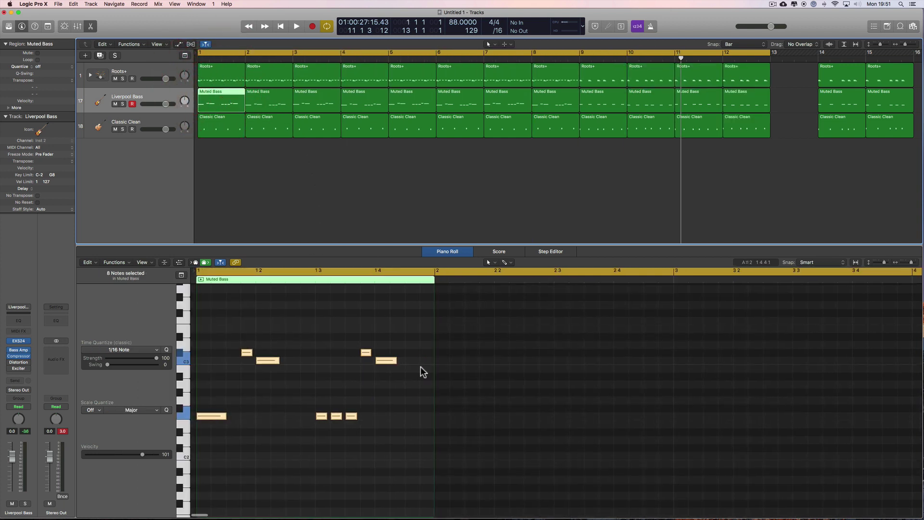
{"action": "left_click", "coordinate": [275, 99], "text": "shift"}
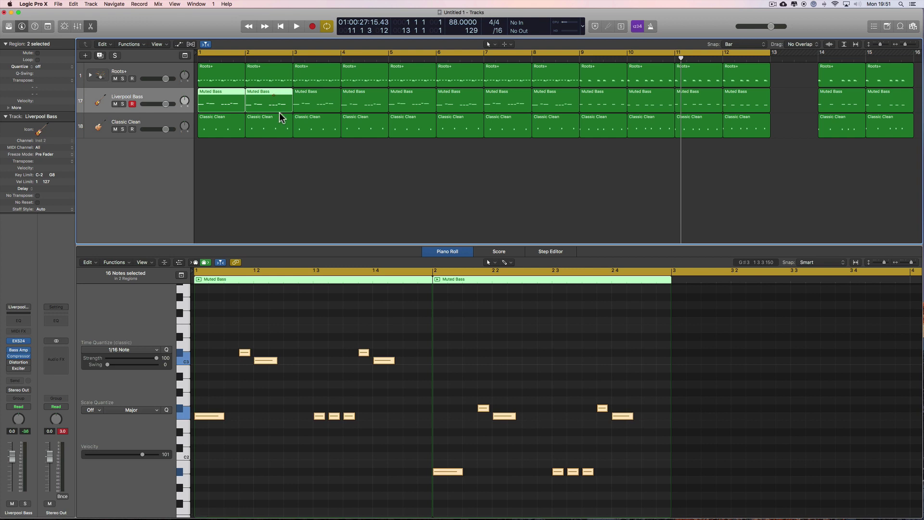
{"action": "left_click", "coordinate": [483, 333]}
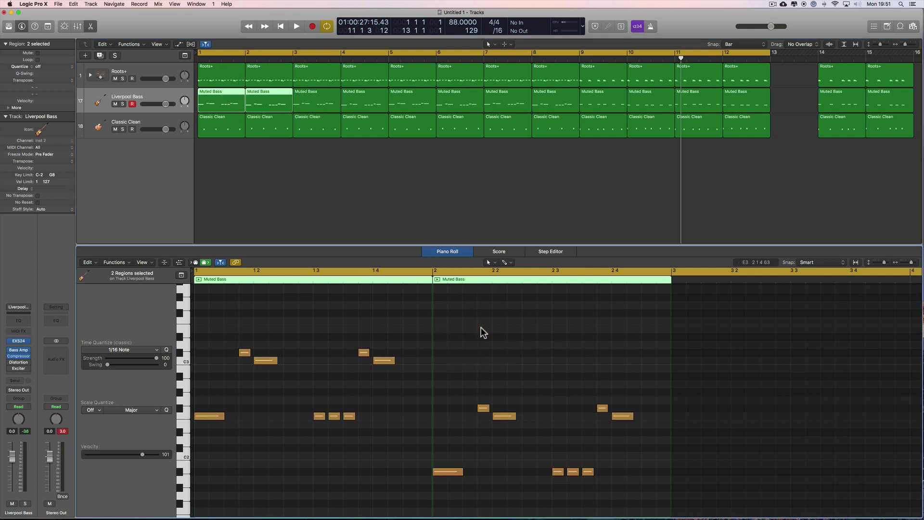
{"action": "key", "text": "super+Tab"}
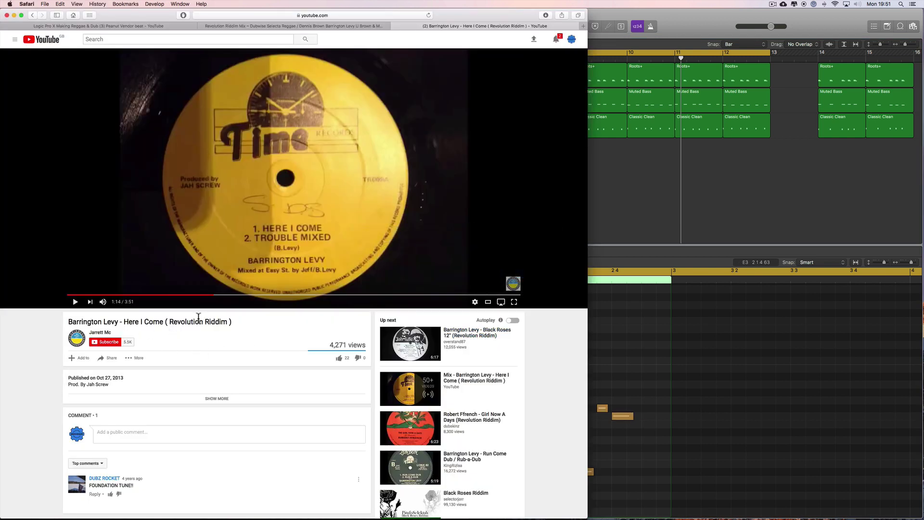
{"action": "left_click", "coordinate": [673, 19]}
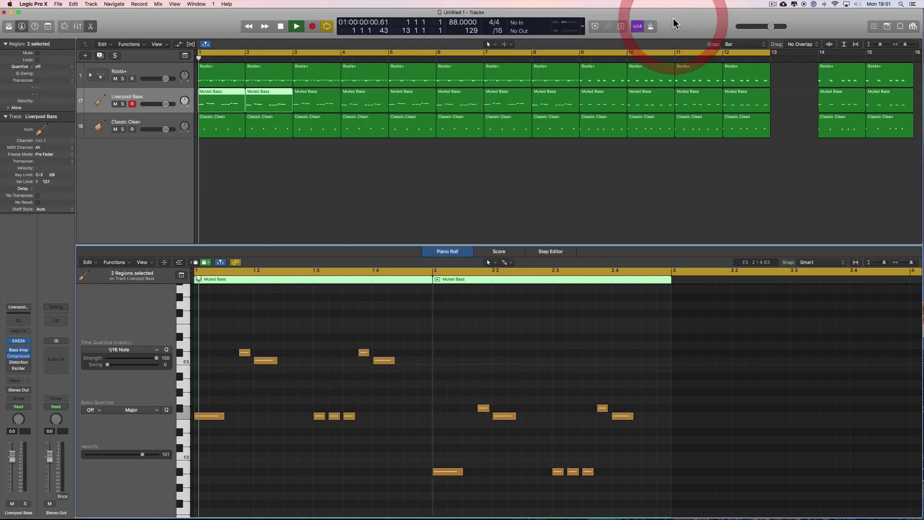
{"action": "key", "text": "space"}
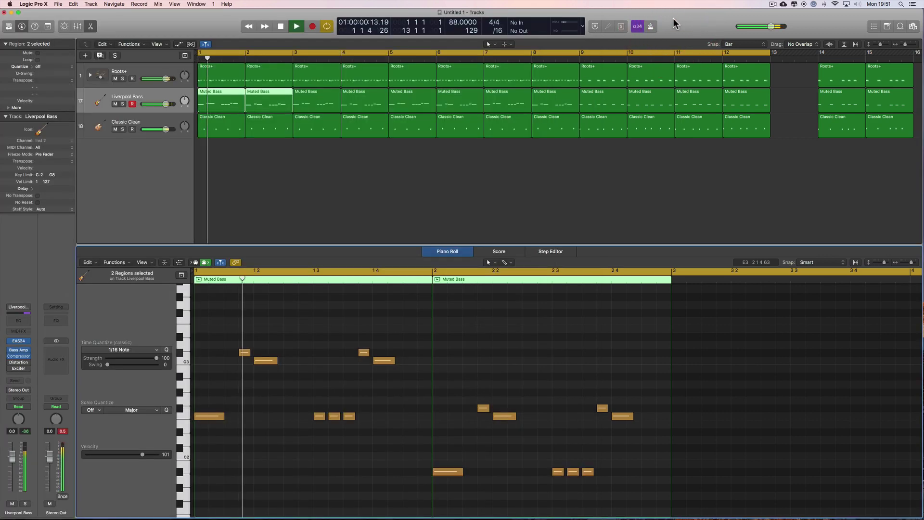
- During playback, expand the Roots+ drum stack, raise the Snare Top's Bus 2 reverb send, collapse the stack and stop
{"action": "left_click", "coordinate": [90, 75]}
{"action": "left_click", "coordinate": [144, 170]}
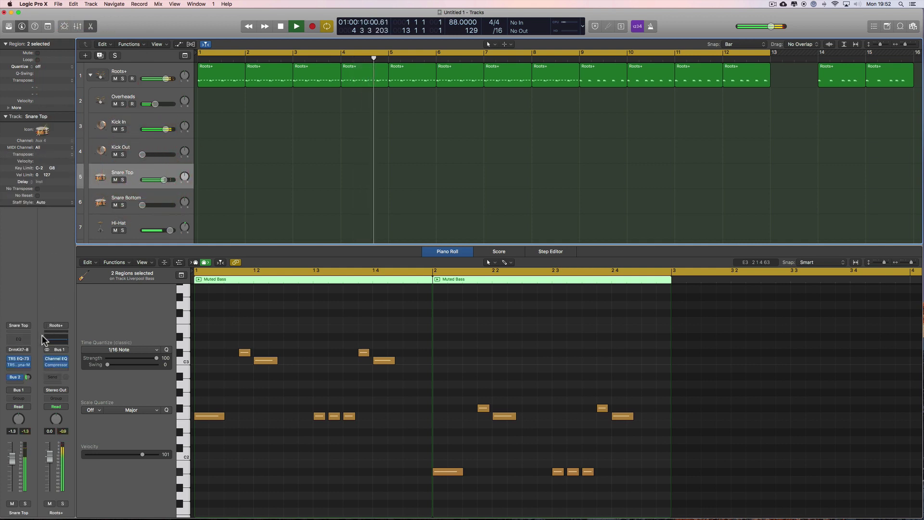
{"action": "left_click", "coordinate": [24, 334]}
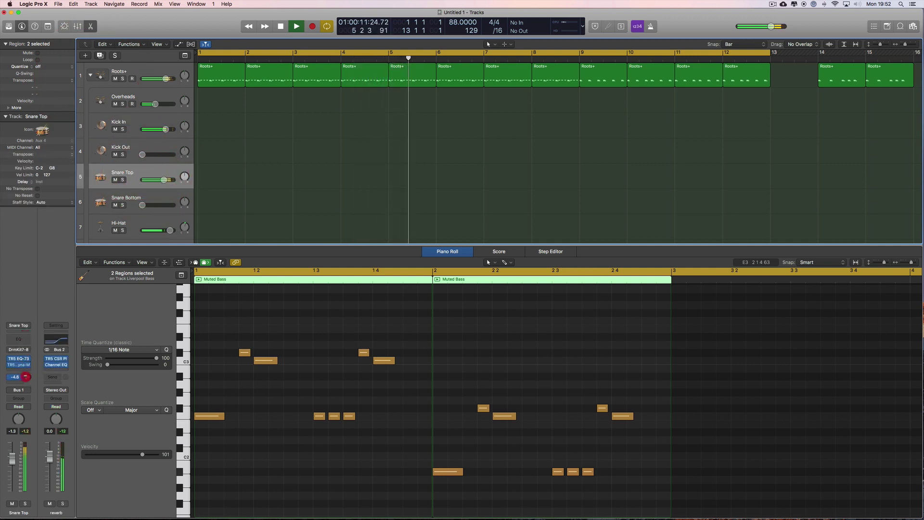
{"action": "left_click_drag", "start_coordinate": [28, 377], "coordinate": [28, 347]}
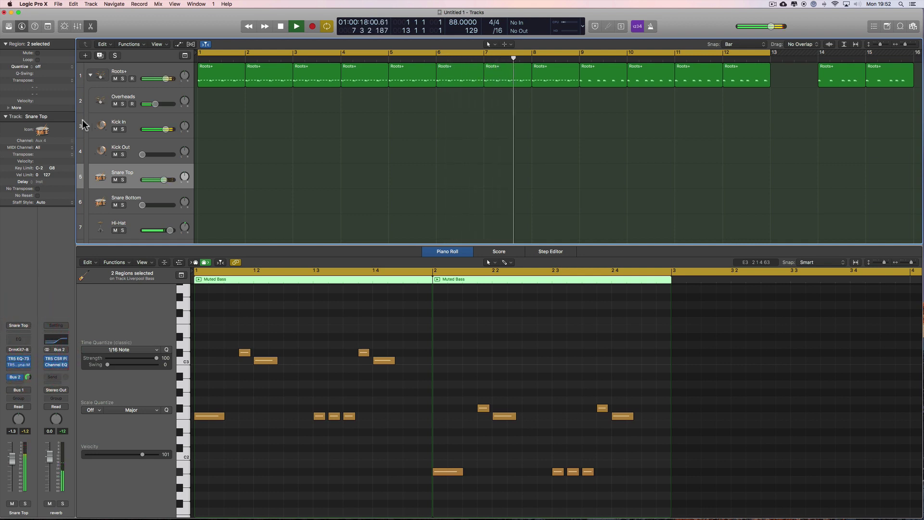
{"action": "left_click", "coordinate": [90, 75]}
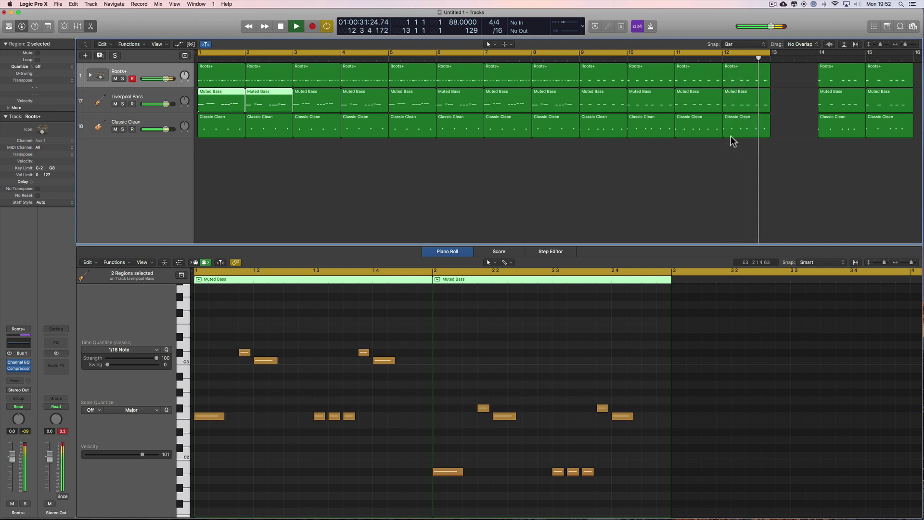
{"action": "key", "text": "space"}
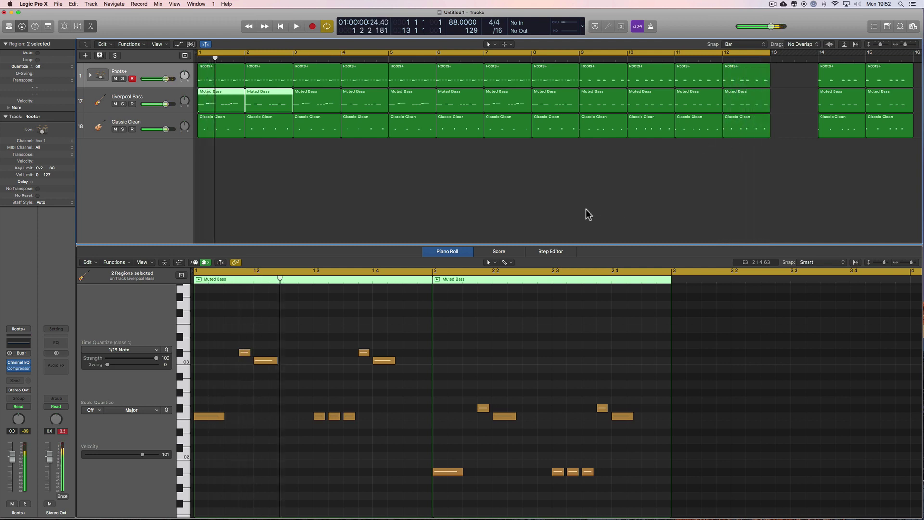